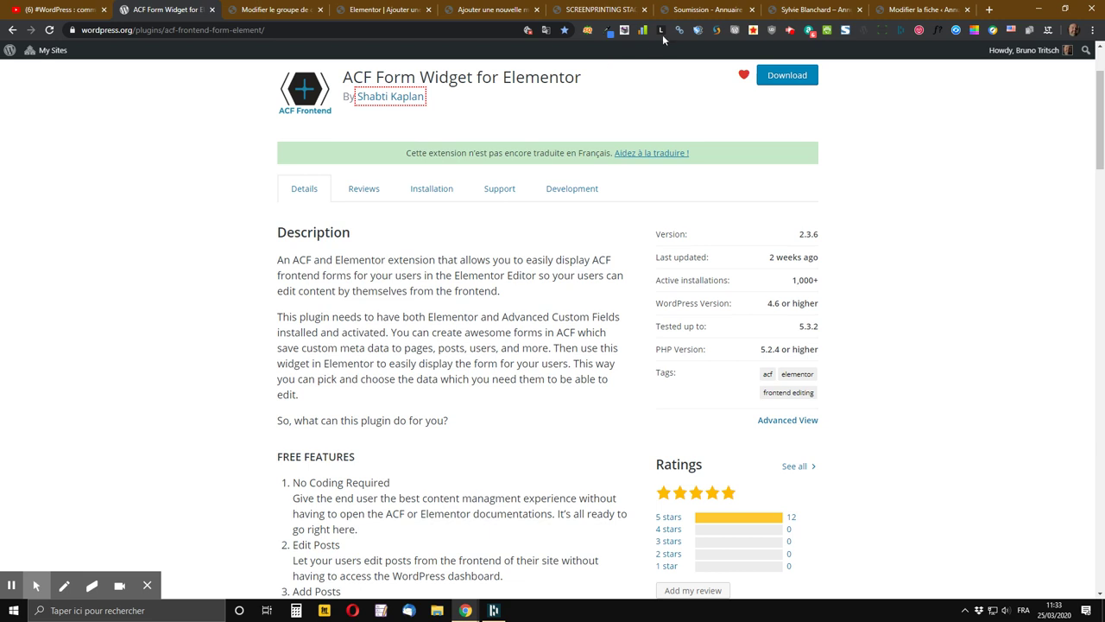
Examine the fields of the published "Ajouter une machine" form, from the title down to the location
{"action": "left_click", "coordinate": [290, 10]}
{"action": "left_click", "coordinate": [385, 9]}
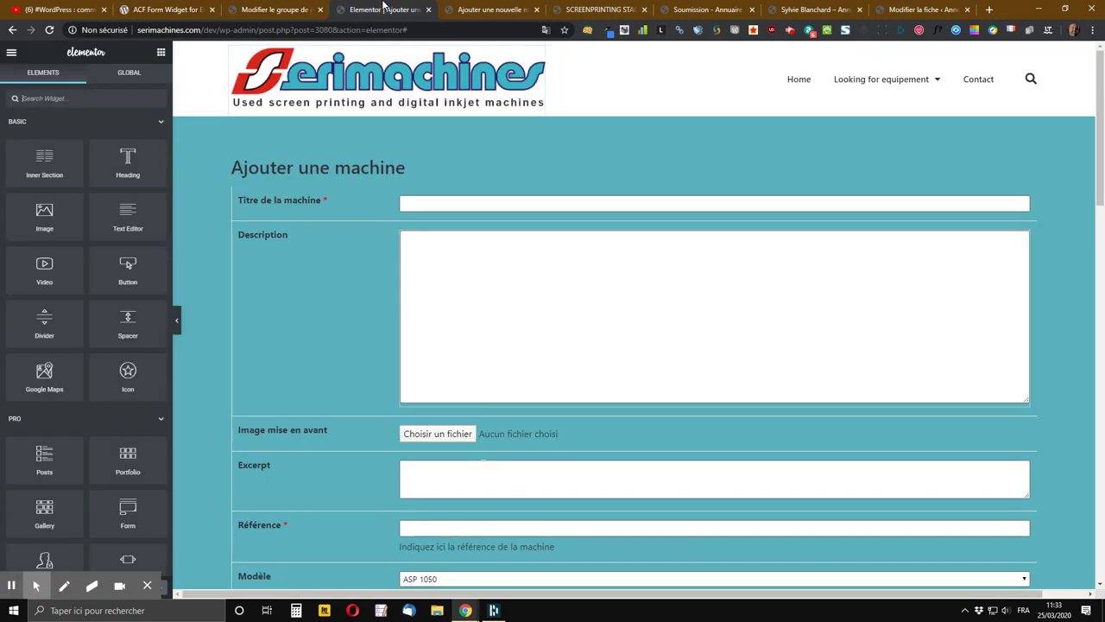
{"action": "left_click", "coordinate": [474, 8]}
{"action": "scroll", "coordinate": [506, 451], "scroll_direction": "down", "scroll_amount": 2}
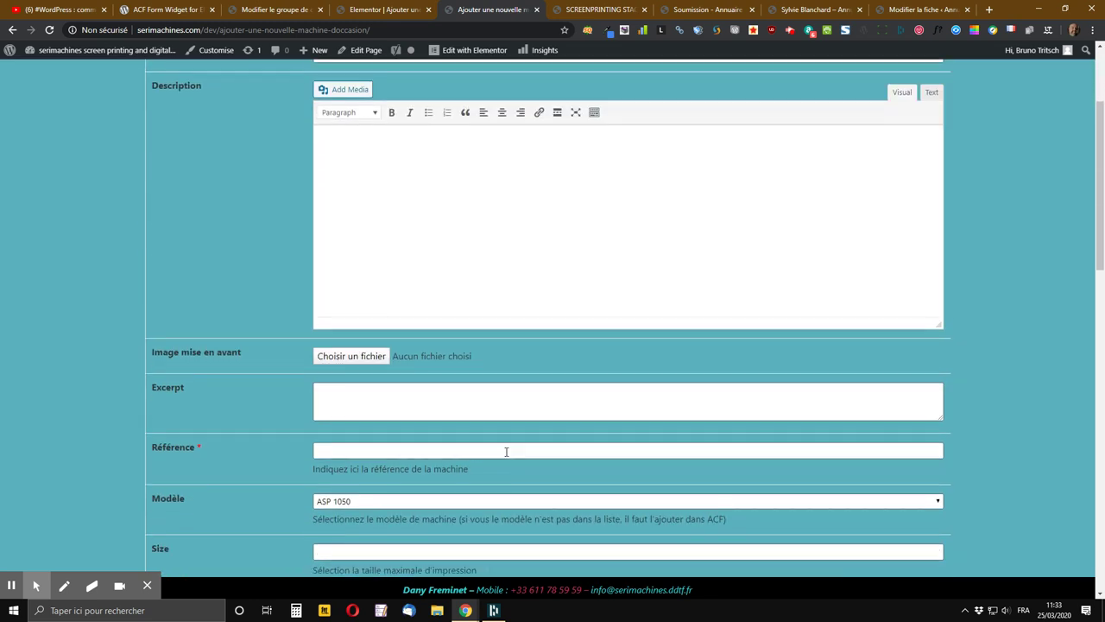
{"action": "scroll", "coordinate": [500, 439], "scroll_direction": "up", "scroll_amount": 2}
{"action": "scroll", "coordinate": [484, 347], "scroll_direction": "down", "scroll_amount": 1}
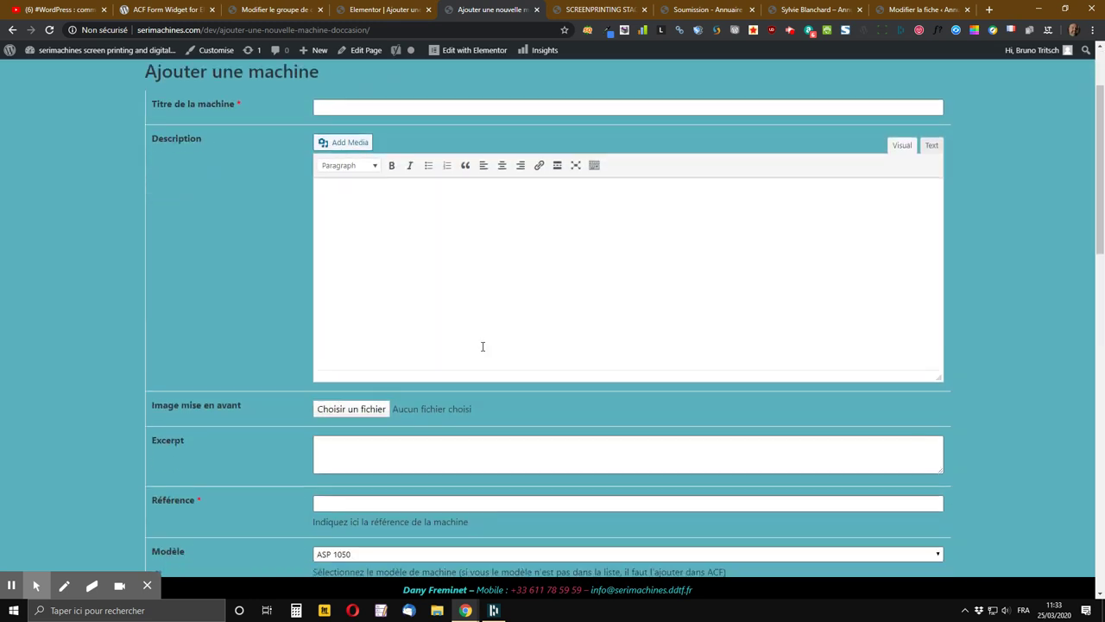
{"action": "scroll", "coordinate": [494, 402], "scroll_direction": "down", "scroll_amount": 2}
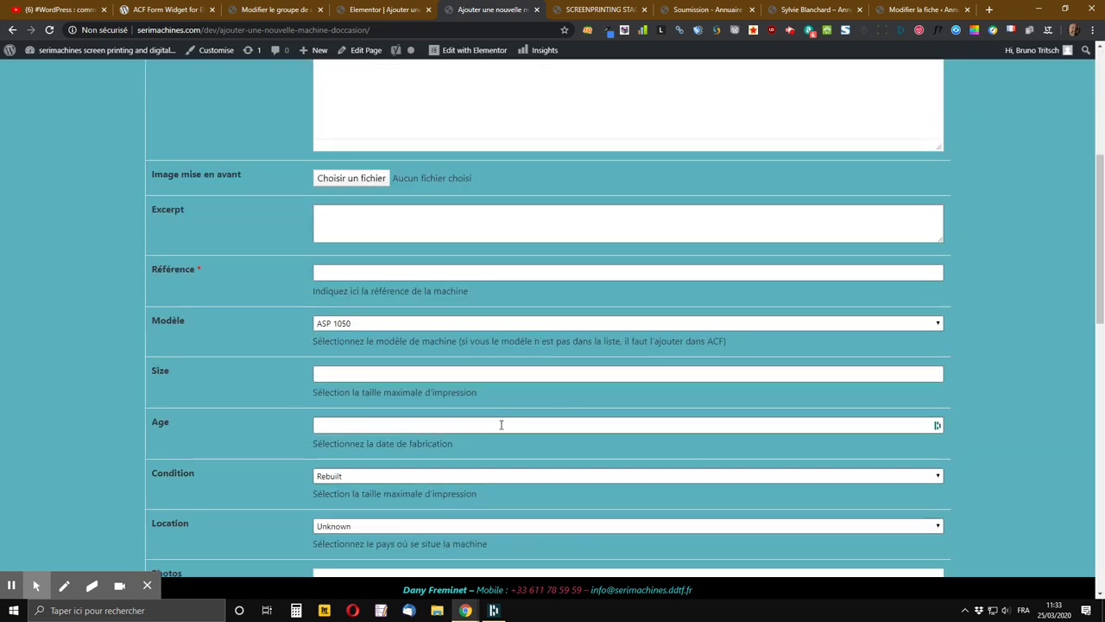
{"action": "scroll", "coordinate": [531, 442], "scroll_direction": "up", "scroll_amount": 2}
{"action": "scroll", "coordinate": [523, 442], "scroll_direction": "up", "scroll_amount": 2}
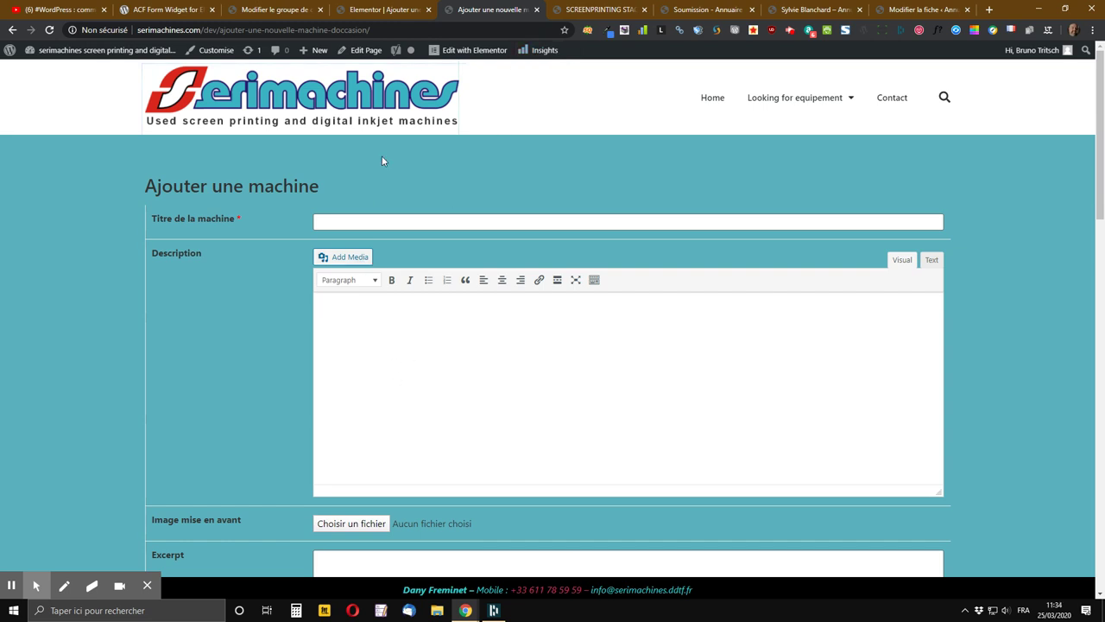
Examine the "Ajouter une machine" form in the Elementor editor, down to the Status and Type checkboxes
{"action": "left_click", "coordinate": [376, 12]}
{"action": "scroll", "coordinate": [441, 199], "scroll_direction": "down", "scroll_amount": 3}
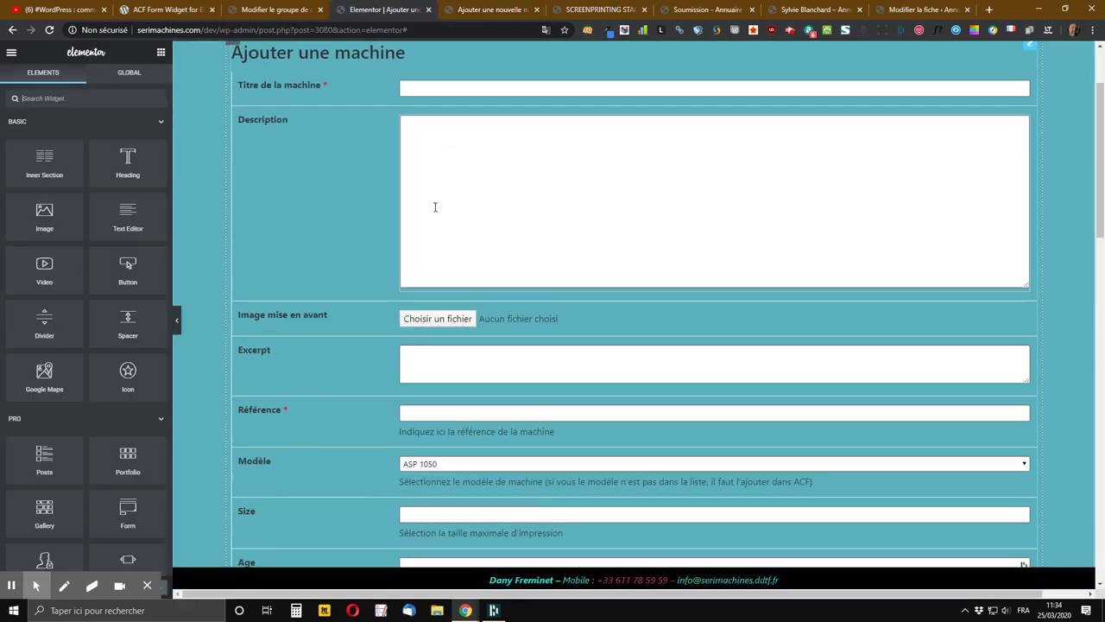
{"action": "scroll", "coordinate": [508, 264], "scroll_direction": "up", "scroll_amount": 3}
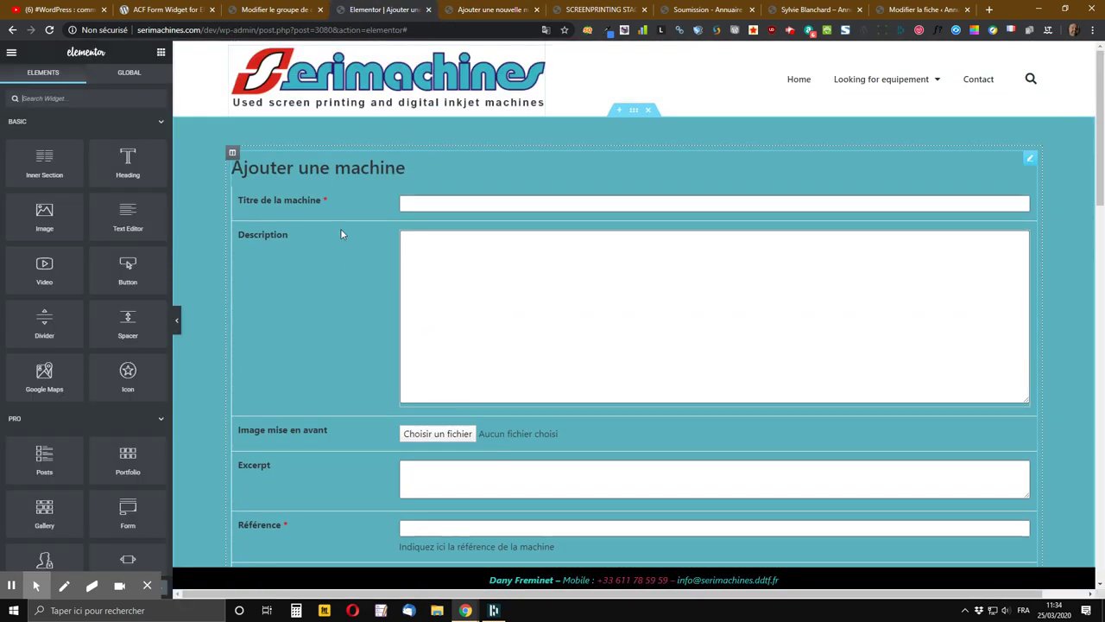
{"action": "scroll", "coordinate": [752, 491], "scroll_direction": "down", "scroll_amount": 10}
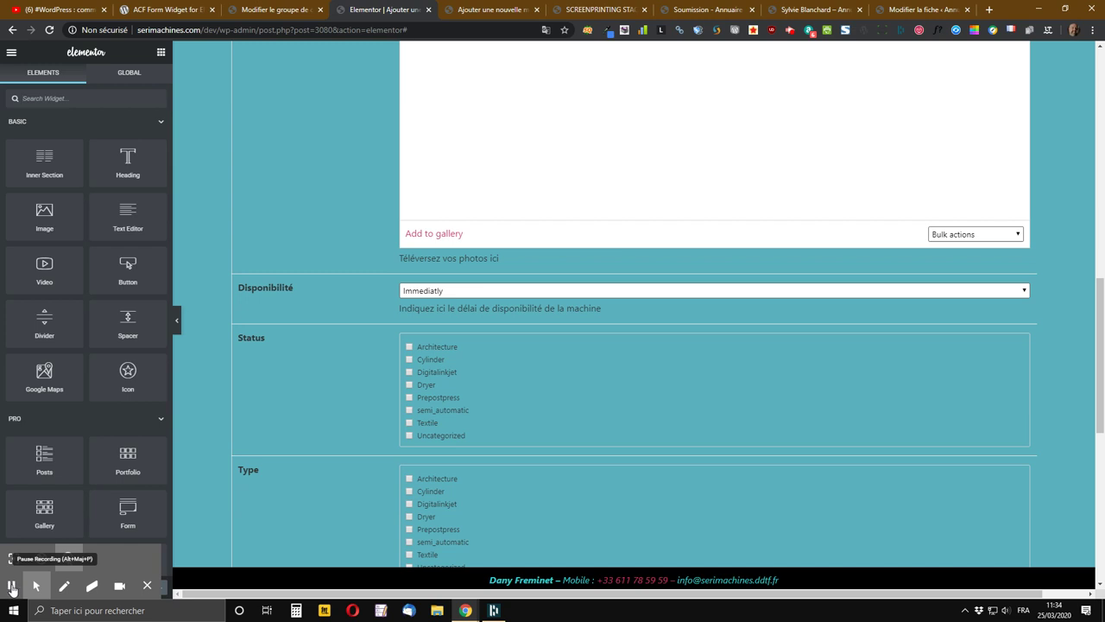
{"action": "left_click", "coordinate": [11, 590]}
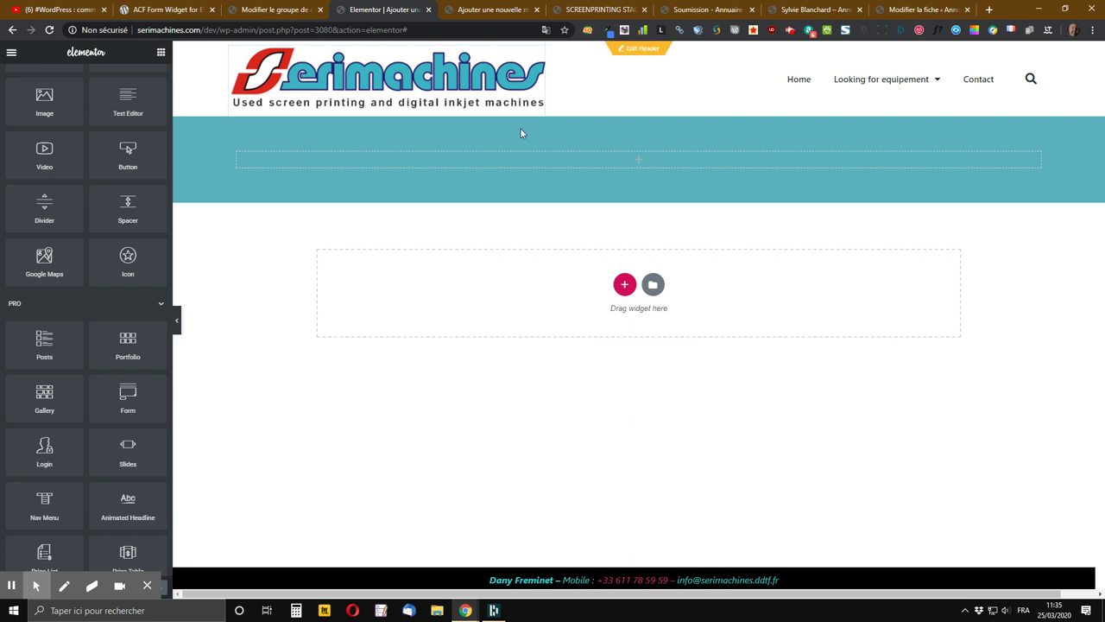
Search the widgets for "front" and place the ACF Frontend Form widget in the page's empty blue section
{"action": "scroll", "coordinate": [104, 155], "scroll_direction": "up", "scroll_amount": 3}
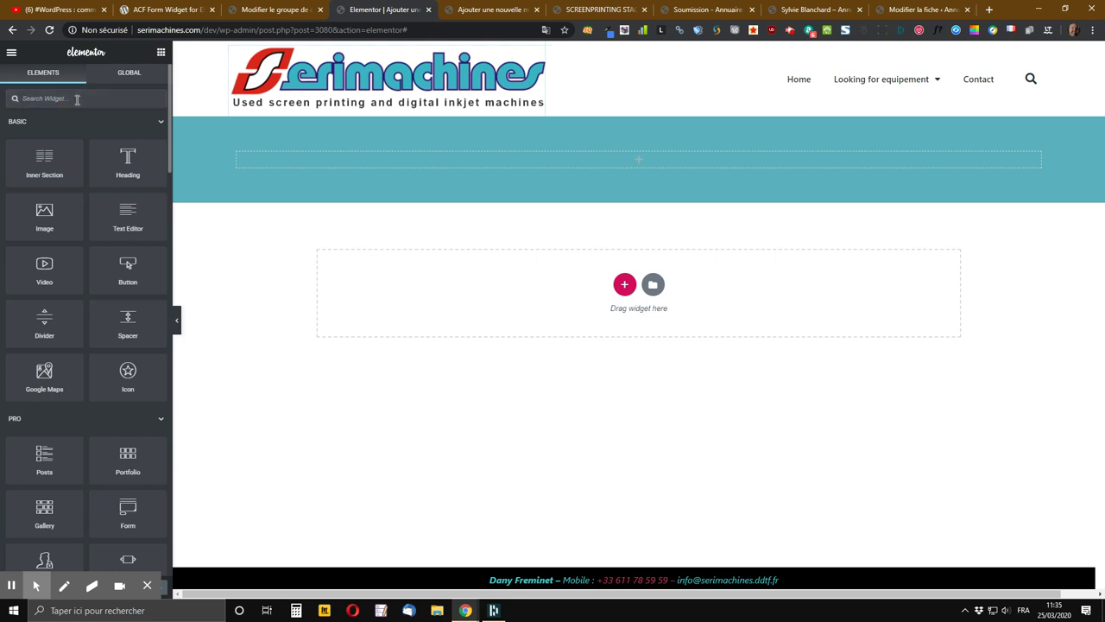
{"action": "type", "text": "front"}
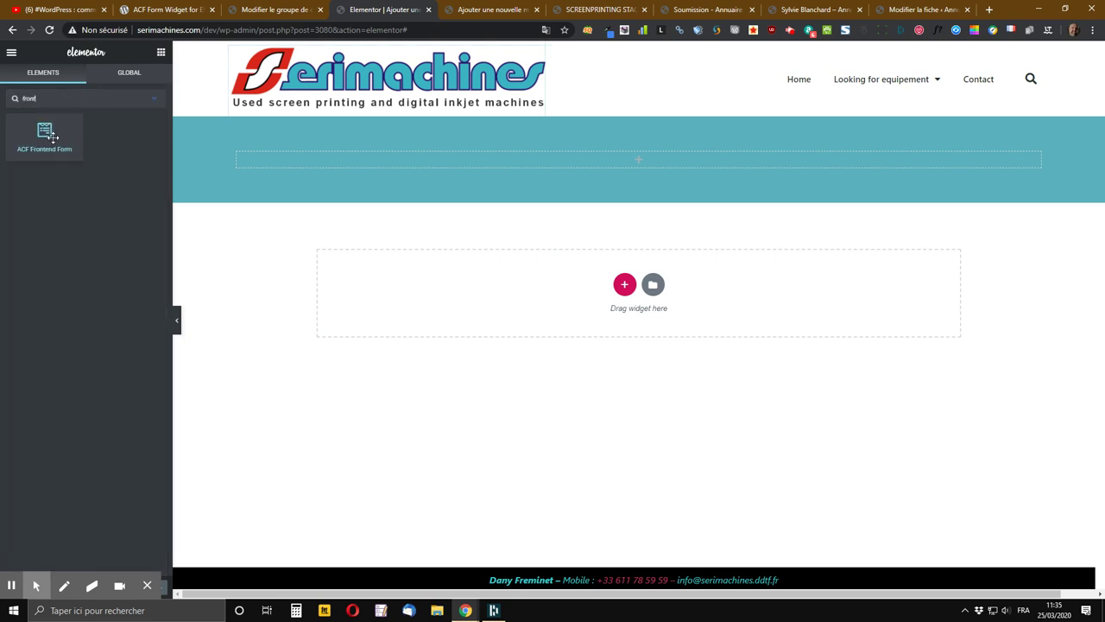
{"action": "left_click_drag", "start_coordinate": [44, 133], "coordinate": [671, 172]}
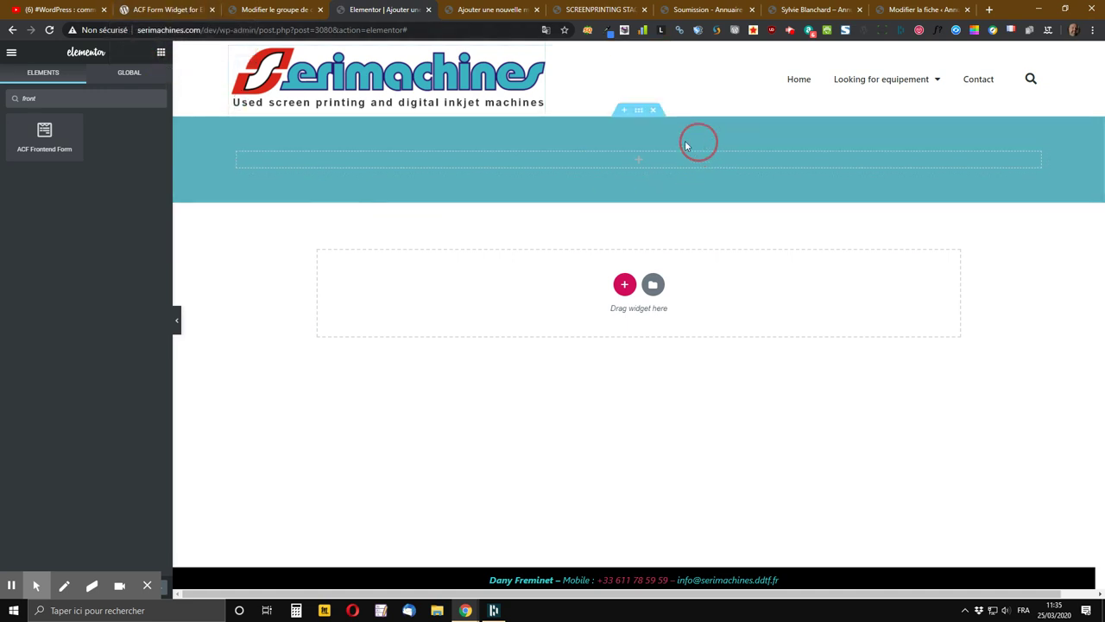
{"action": "left_click_drag", "start_coordinate": [50, 134], "coordinate": [639, 170]}
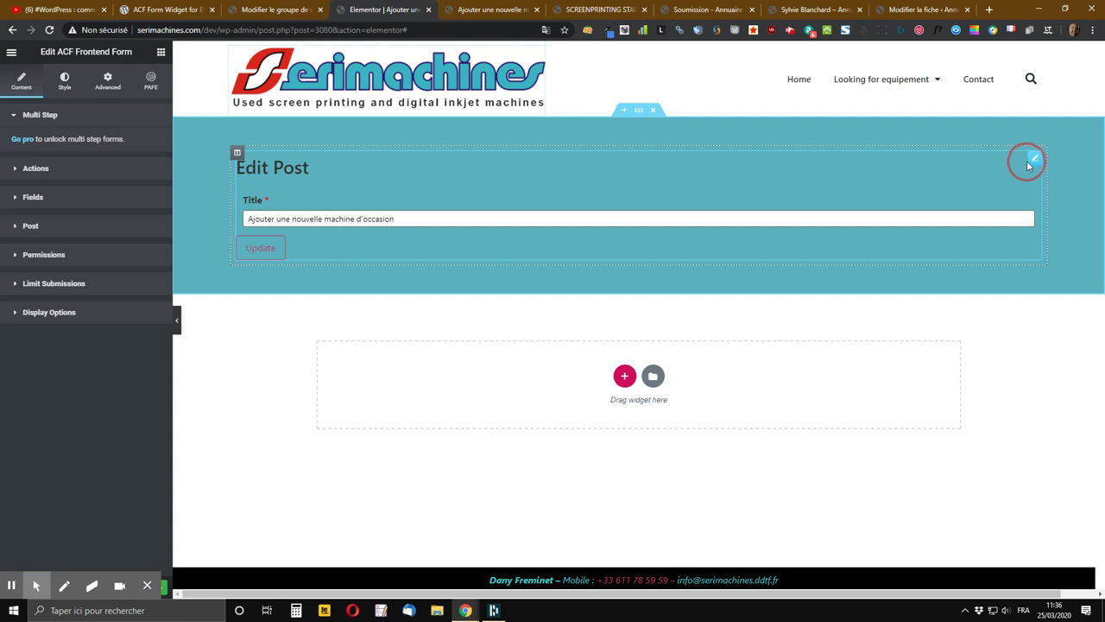
Examine the fields and assignment rules of the "Machines d'occasion" ACF group, and compare them with the published form and the SCREENPRINTING STACKER page
{"action": "left_click", "coordinate": [287, 10]}
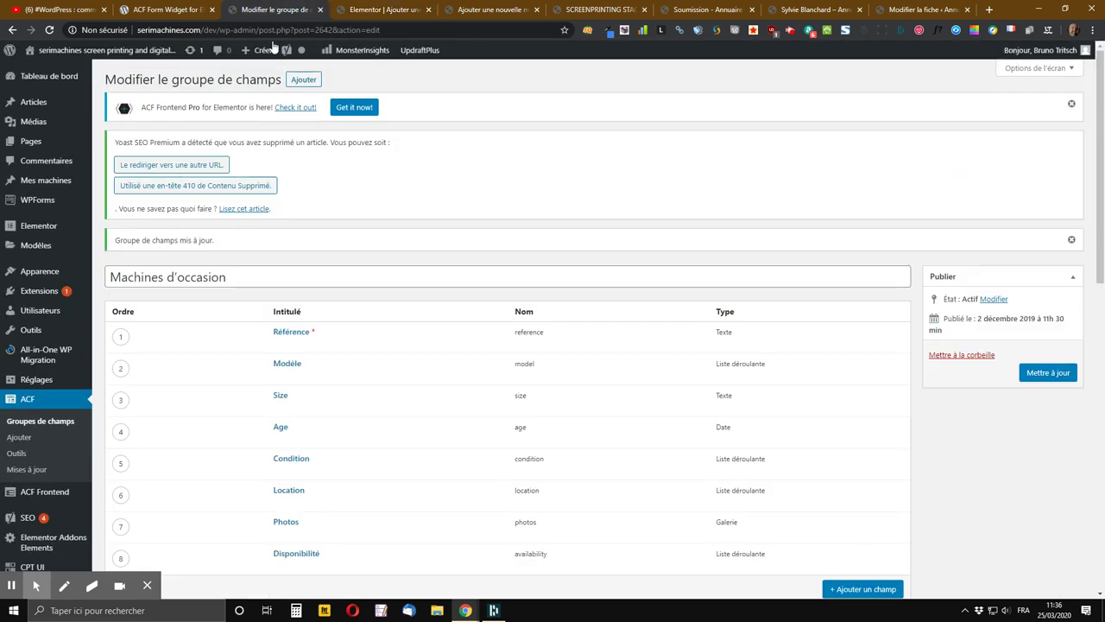
{"action": "scroll", "coordinate": [543, 311], "scroll_direction": "down", "scroll_amount": 2}
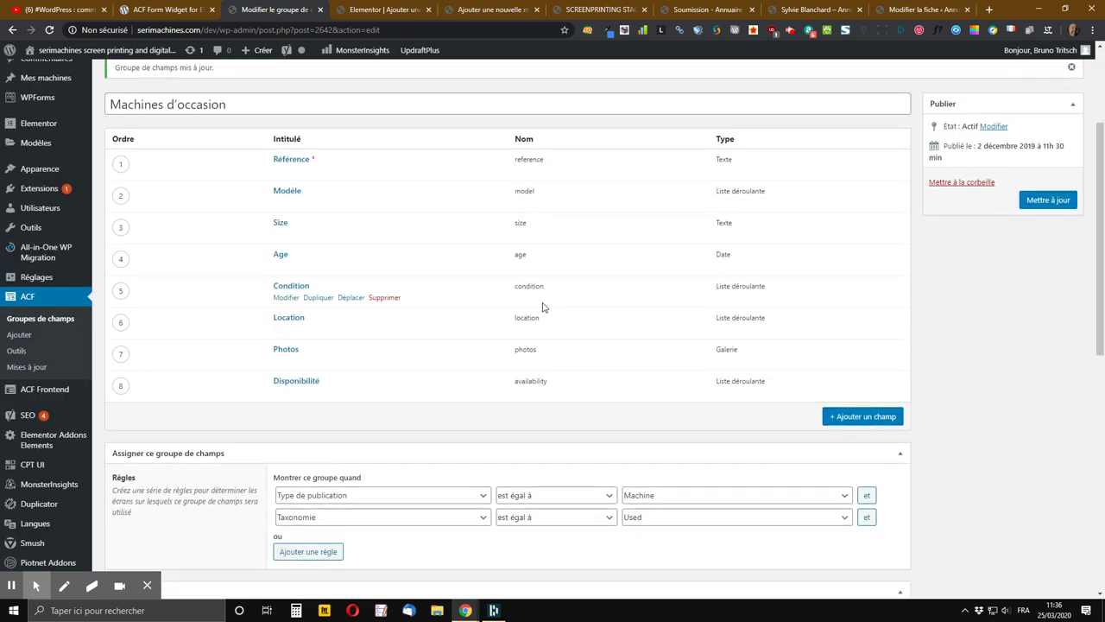
{"action": "scroll", "coordinate": [543, 310], "scroll_direction": "down", "scroll_amount": 2}
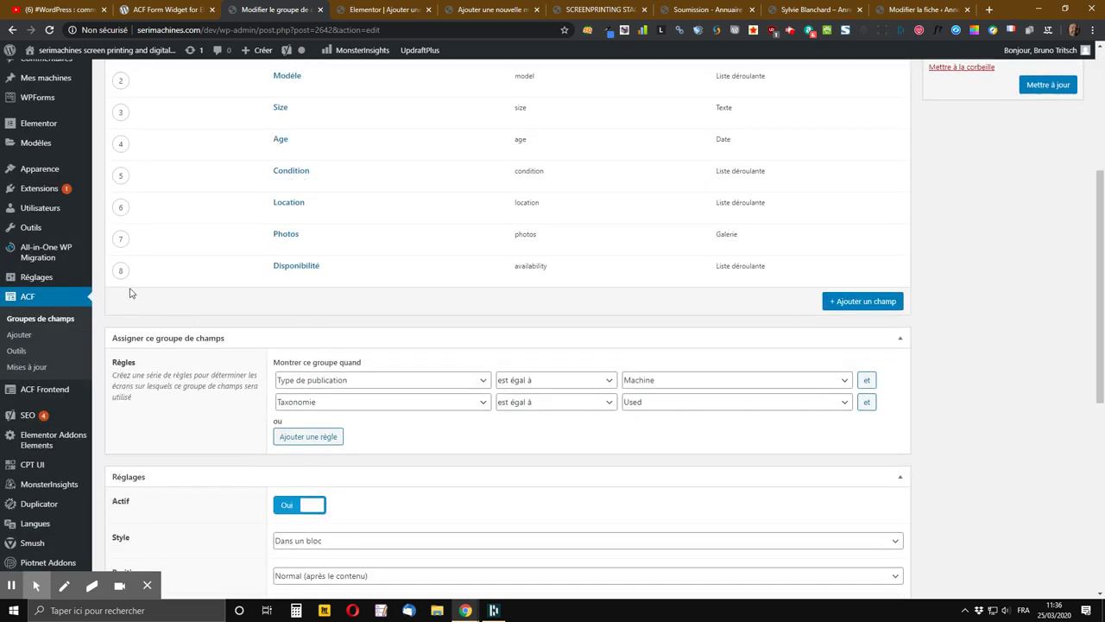
{"action": "left_click", "coordinate": [380, 10]}
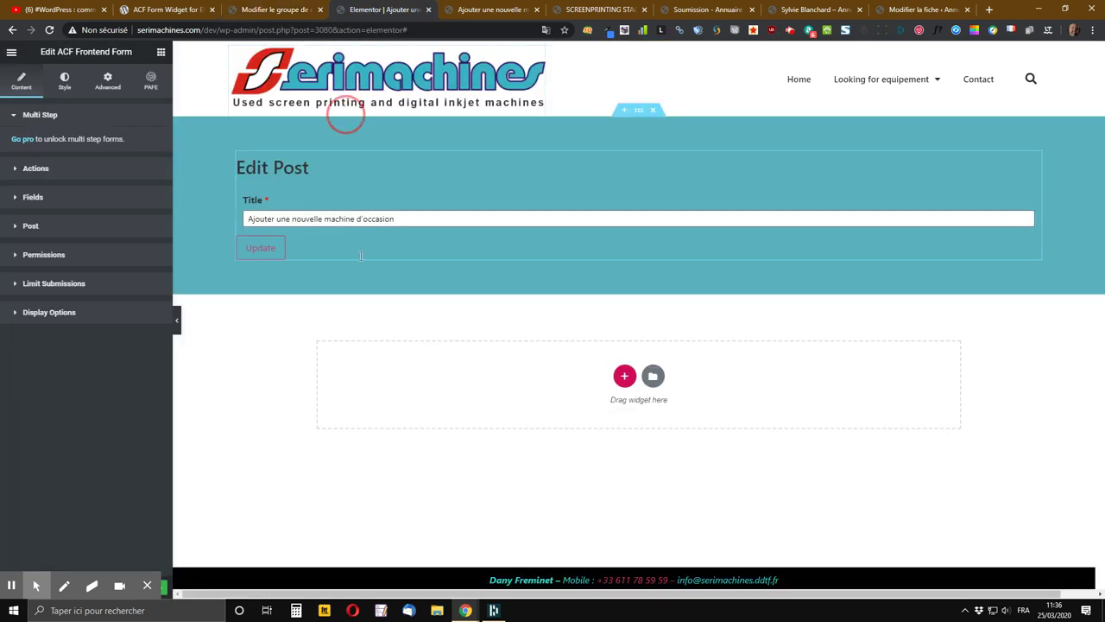
{"action": "left_click", "coordinate": [270, 10]}
{"action": "scroll", "coordinate": [605, 172], "scroll_direction": "up", "scroll_amount": 2}
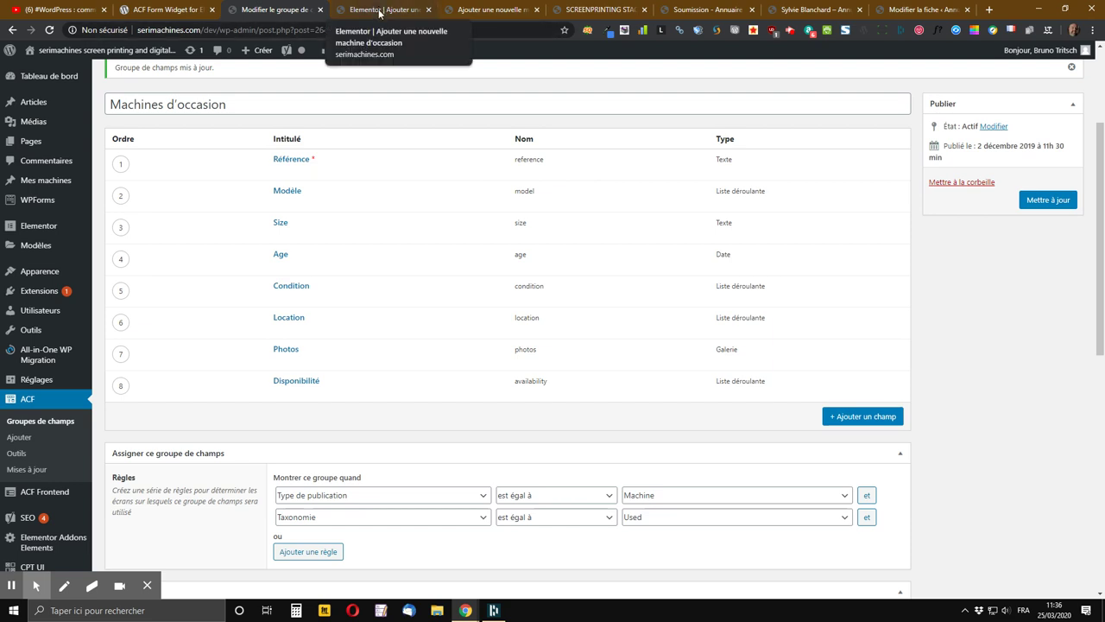
{"action": "left_click", "coordinate": [464, 12]}
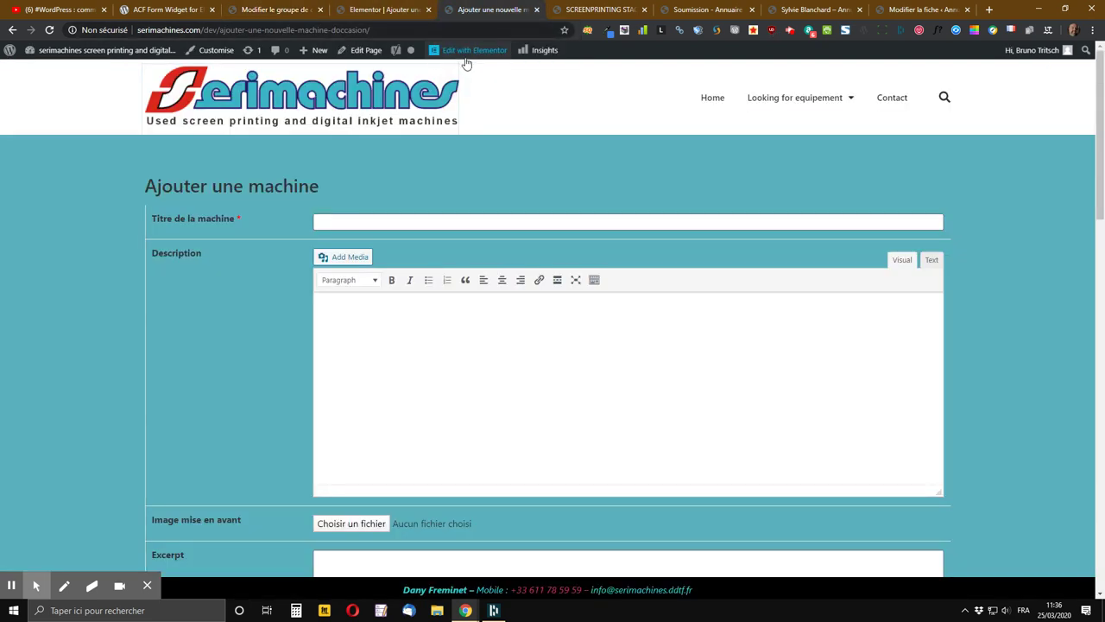
{"action": "left_click", "coordinate": [592, 9]}
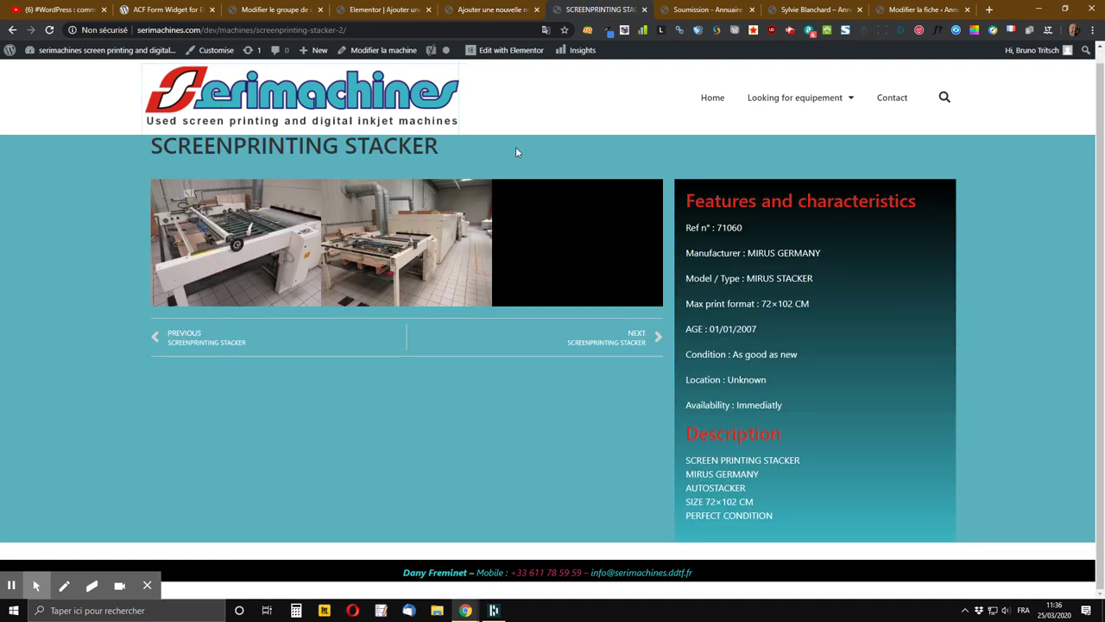
Add a new field titled "État" with the name "etat" to the "Machines d'occasion" field group
{"action": "left_click", "coordinate": [289, 10]}
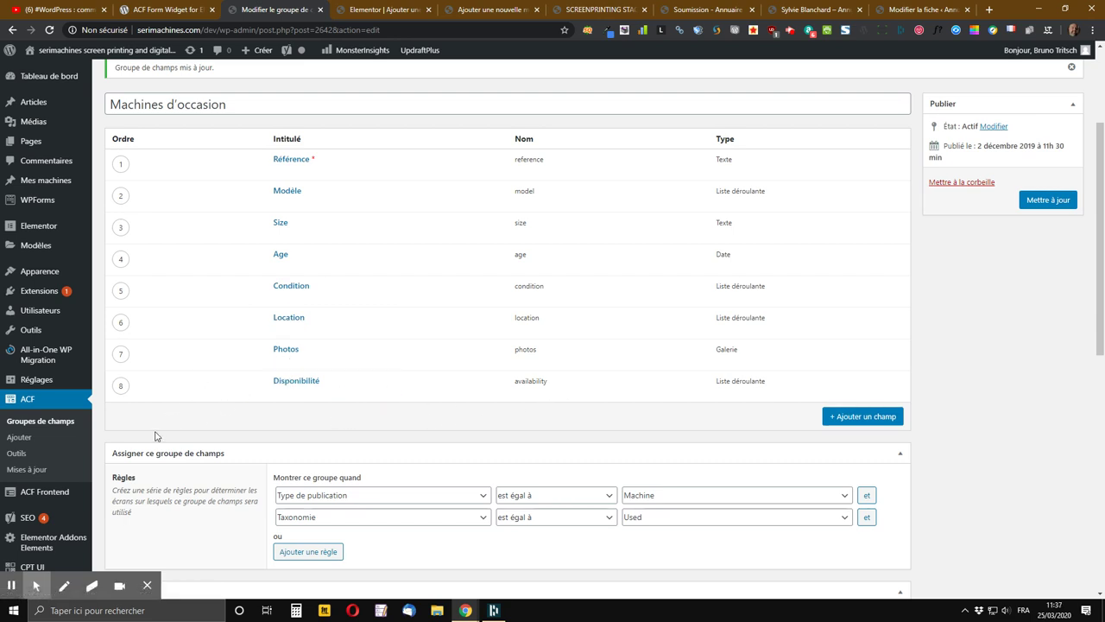
{"action": "left_click", "coordinate": [863, 416]}
{"action": "scroll", "coordinate": [545, 419], "scroll_direction": "down", "scroll_amount": 1}
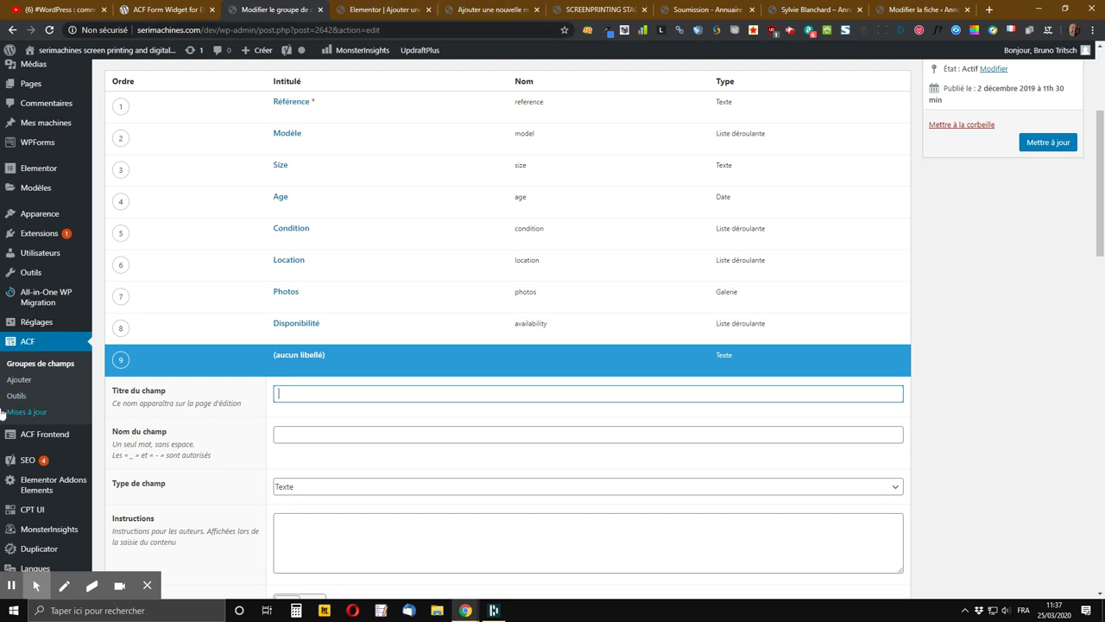
{"action": "mouse_move", "coordinate": [42, 129]}
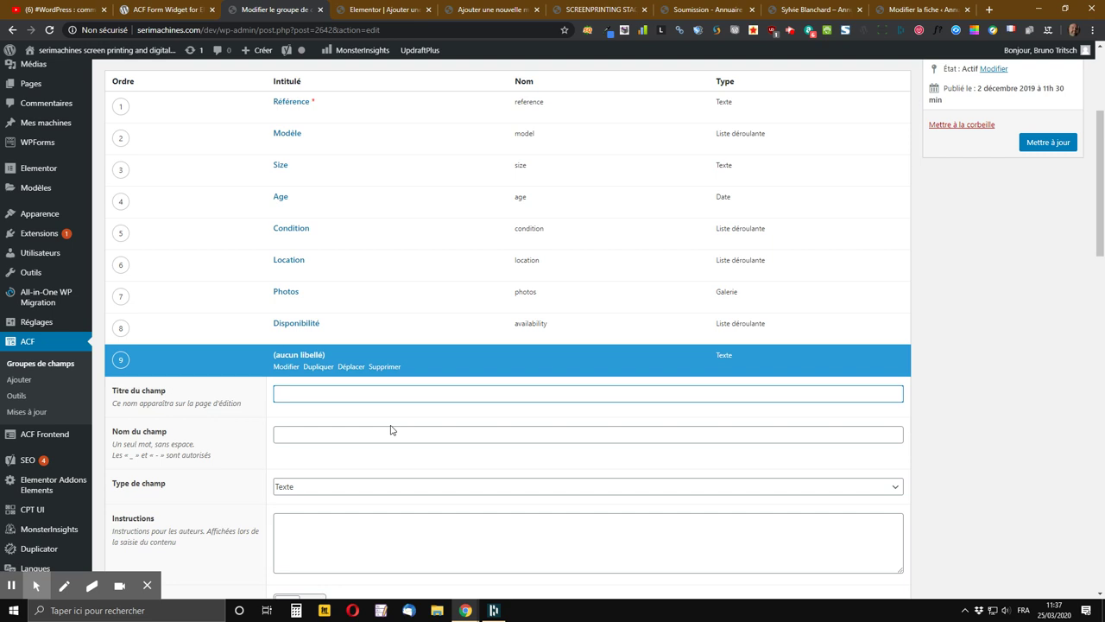
{"action": "type", "text": "E"}
{"action": "key", "text": "Tab"}
{"action": "key", "text": "Tab"}
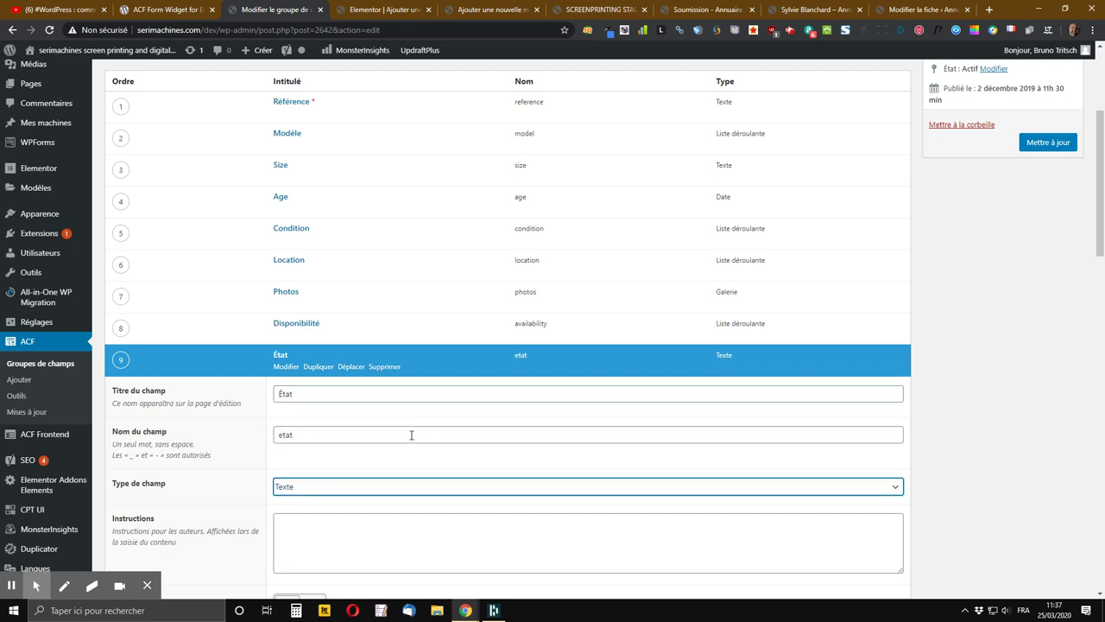
Set the État field's type to Taxonomie and enable "Show only on frontend"
{"action": "left_click", "coordinate": [378, 491]}
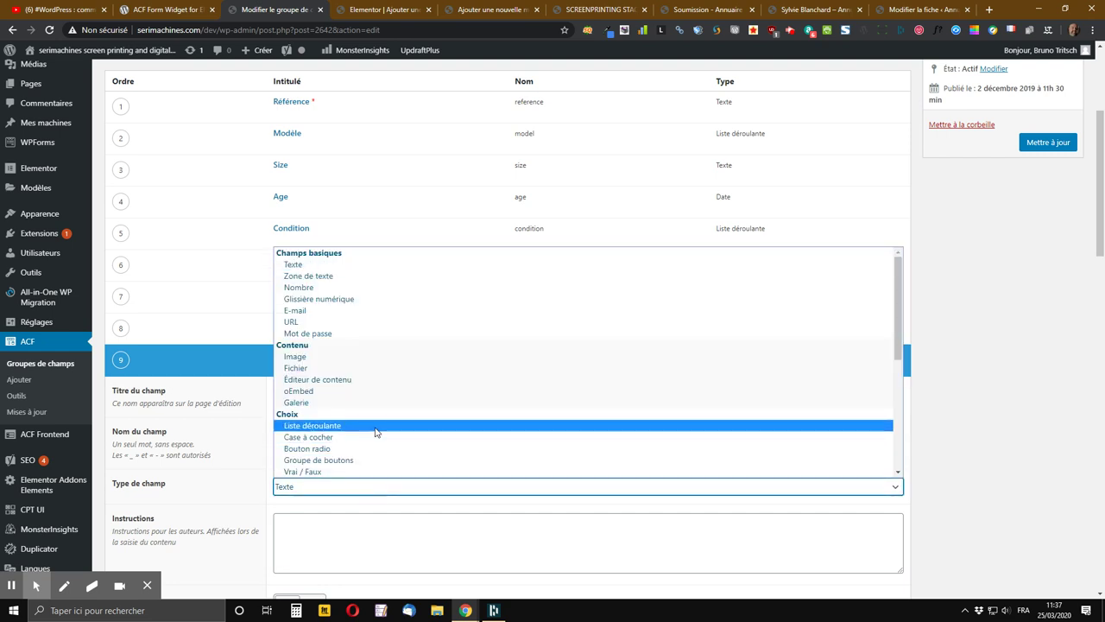
{"action": "scroll", "coordinate": [376, 428], "scroll_direction": "down", "scroll_amount": 3}
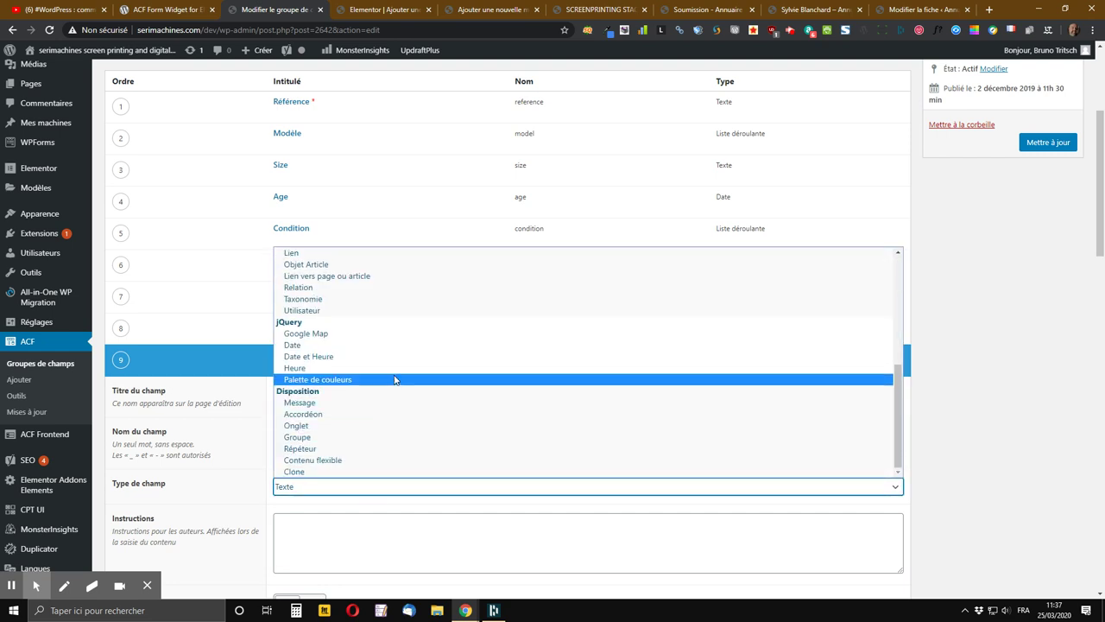
{"action": "left_click", "coordinate": [396, 299]}
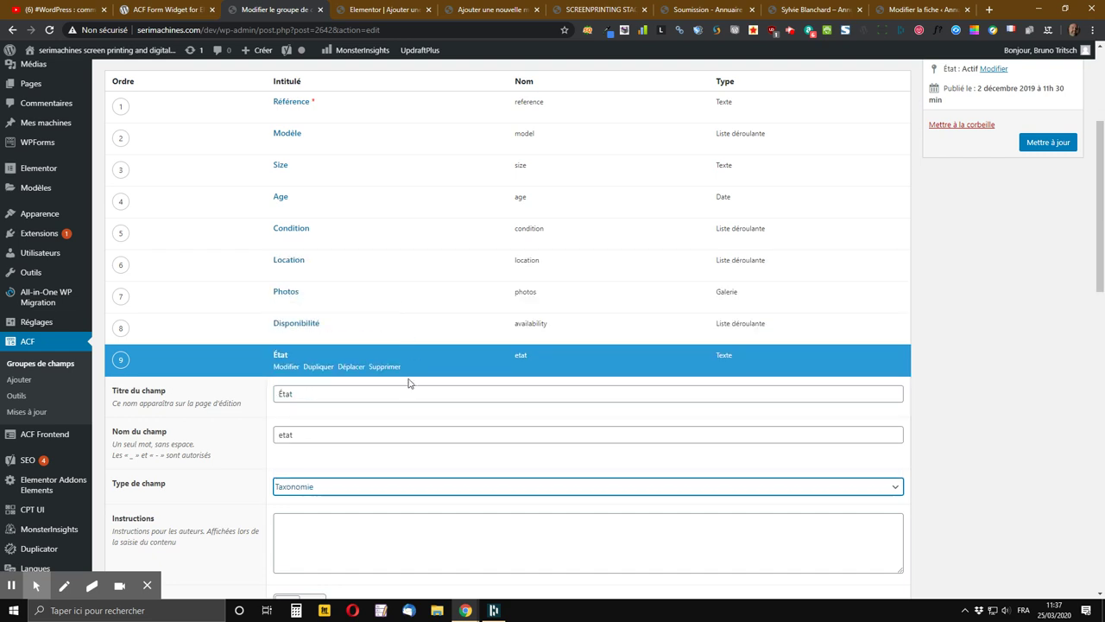
{"action": "scroll", "coordinate": [403, 393], "scroll_direction": "down", "scroll_amount": 3}
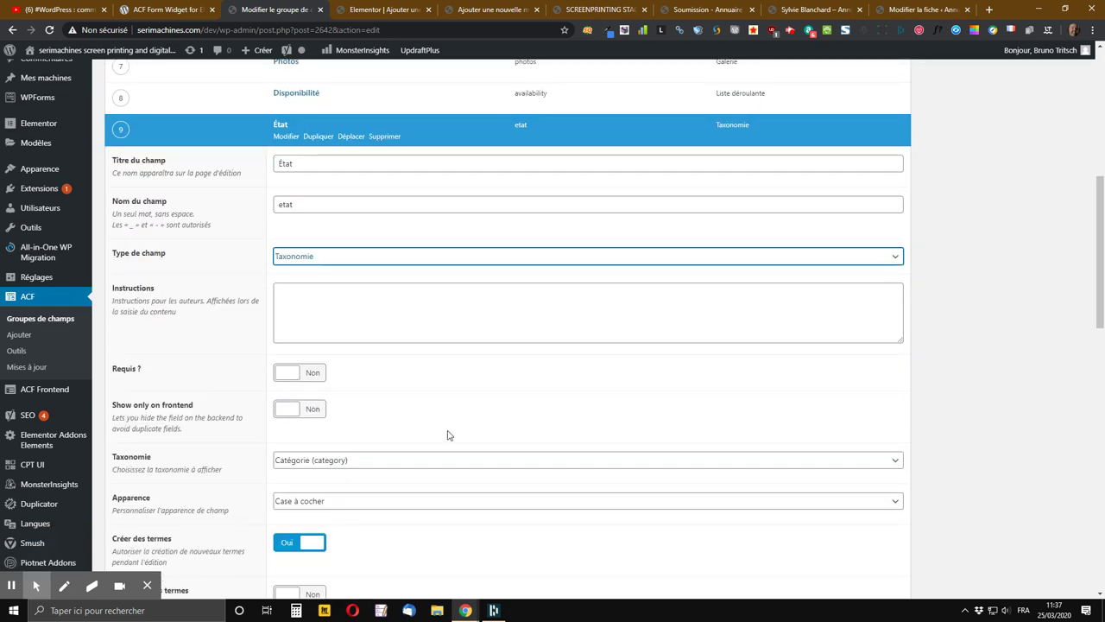
{"action": "key", "text": "Tab"}
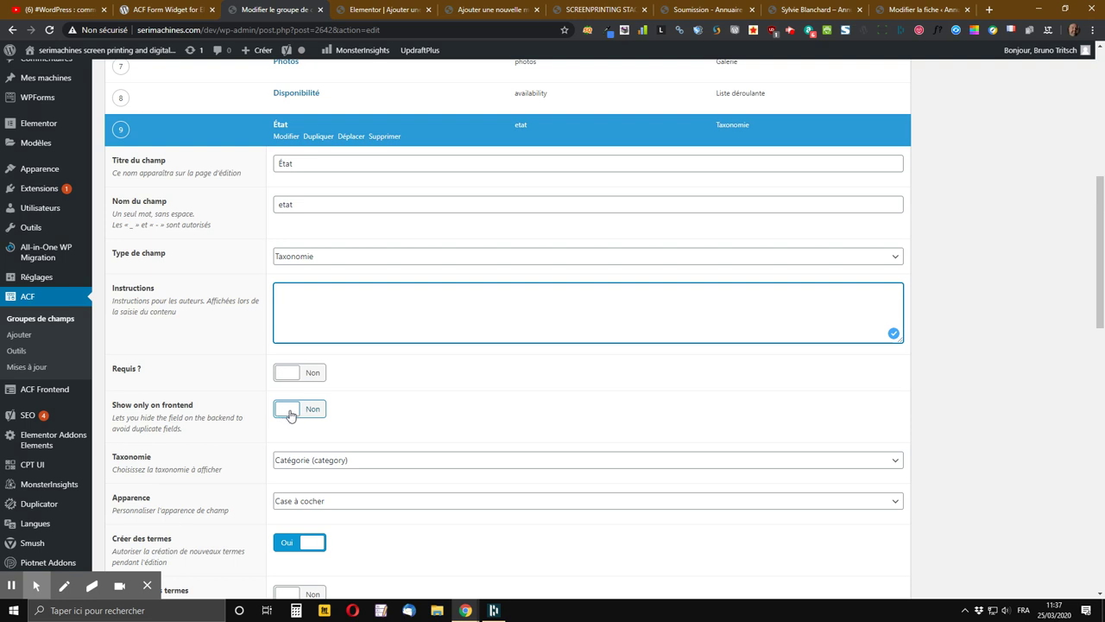
{"action": "left_click", "coordinate": [286, 412]}
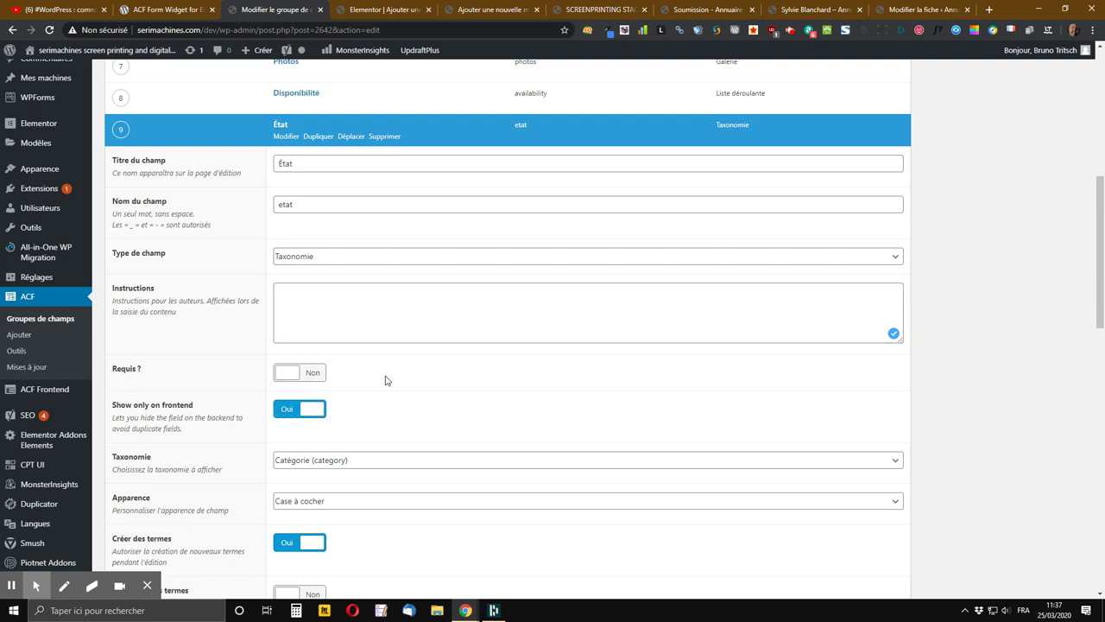
Examine the Départements, Spécialités and Statuts taxonomy boxes and the custom fields in the sophrology directory's back-end record editor
{"action": "left_click", "coordinate": [926, 9]}
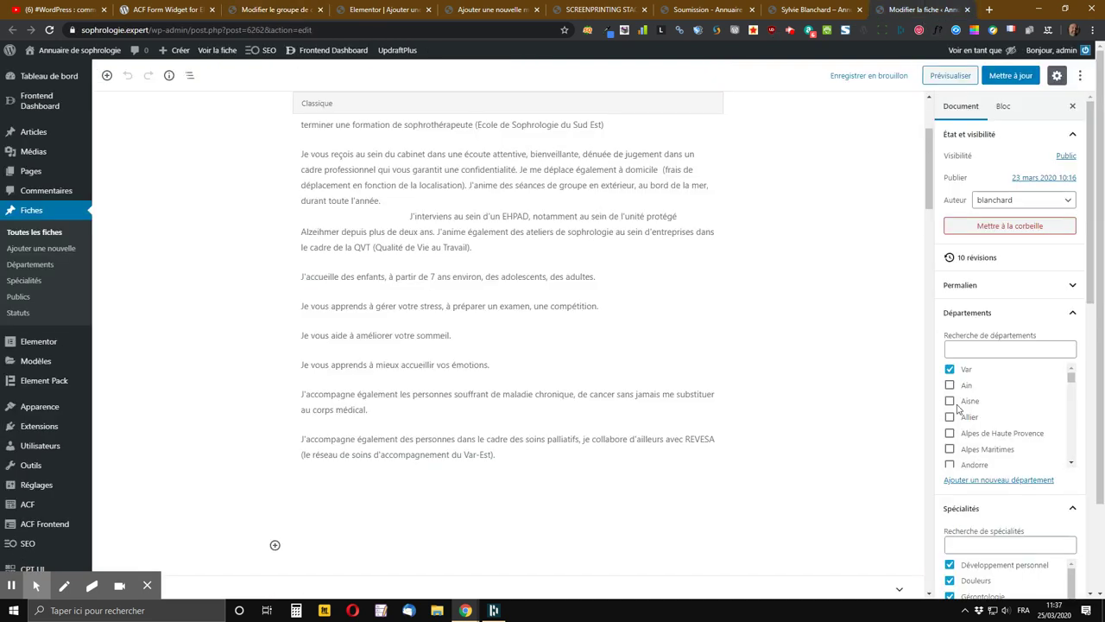
{"action": "scroll", "coordinate": [980, 440], "scroll_direction": "down", "scroll_amount": 3}
{"action": "scroll", "coordinate": [993, 449], "scroll_direction": "down", "scroll_amount": 6}
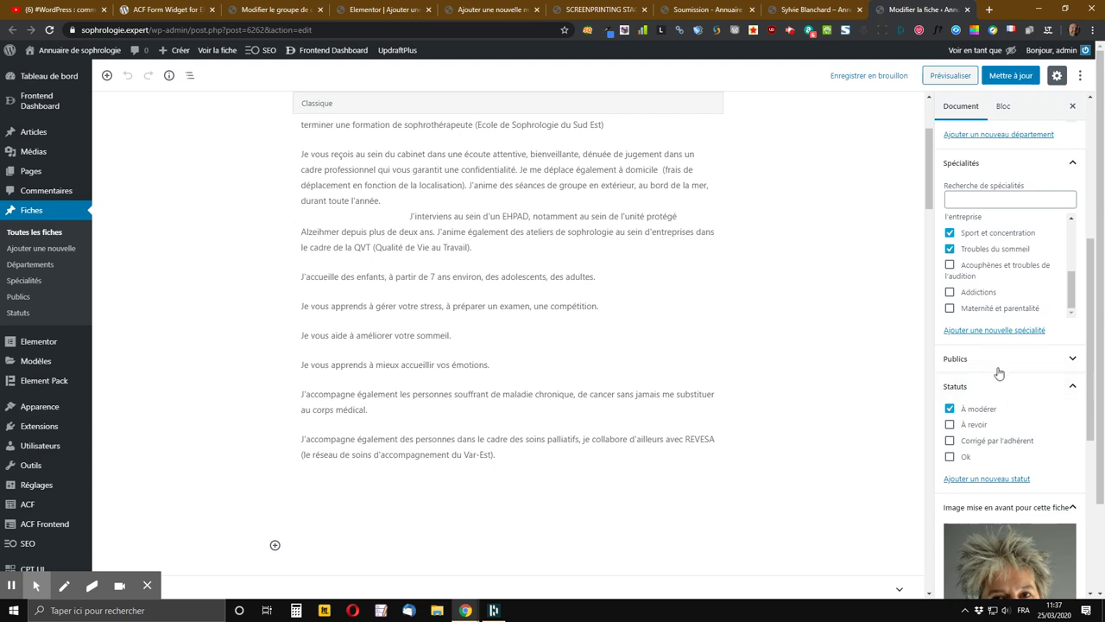
{"action": "scroll", "coordinate": [276, 526], "scroll_direction": "down", "scroll_amount": 4}
{"action": "scroll", "coordinate": [263, 553], "scroll_direction": "down", "scroll_amount": 12}
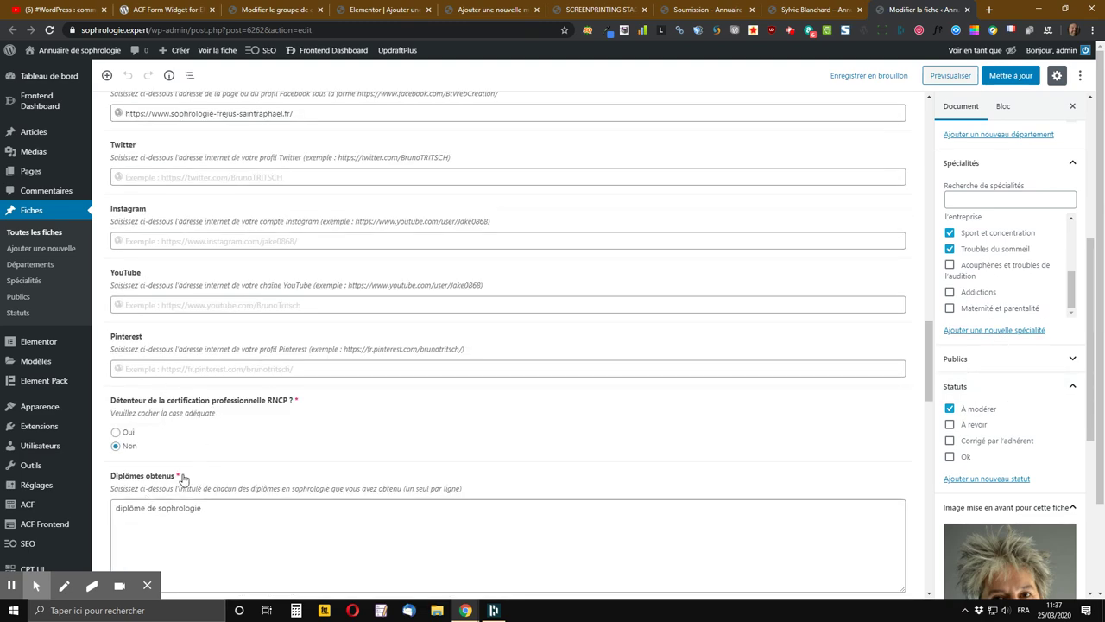
{"action": "scroll", "coordinate": [181, 476], "scroll_direction": "up", "scroll_amount": 14}
{"action": "scroll", "coordinate": [193, 451], "scroll_direction": "up", "scroll_amount": 1}
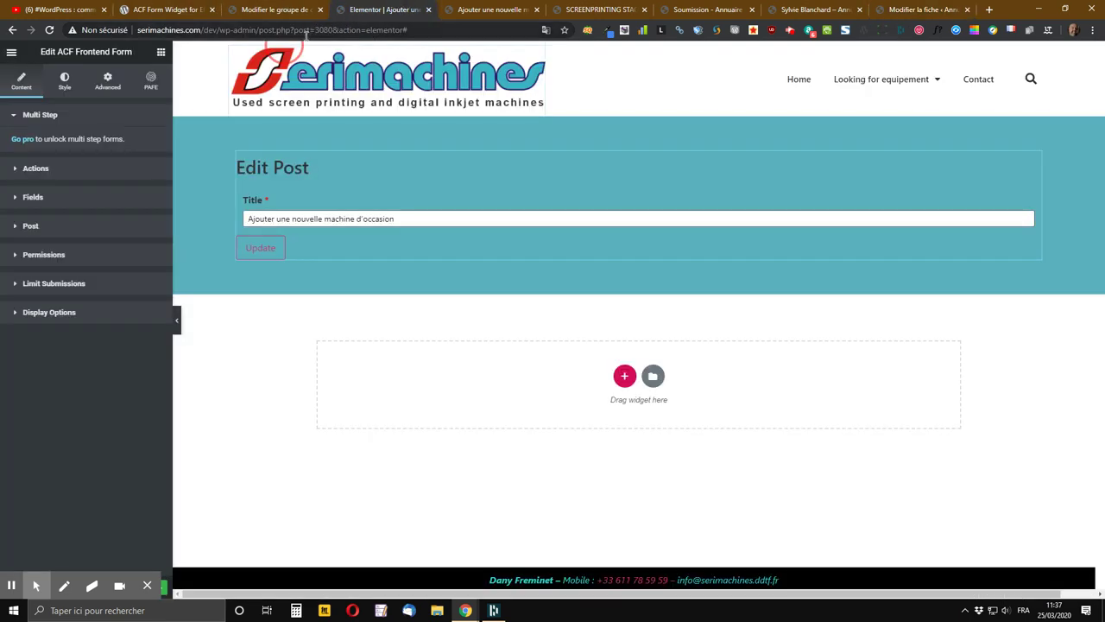
Link the État field to the Status taxonomy and enable "Enregistrer les termes" and "Charger les termes" for it
{"action": "left_click", "coordinate": [275, 9]}
{"action": "scroll", "coordinate": [304, 290], "scroll_direction": "down", "scroll_amount": 2}
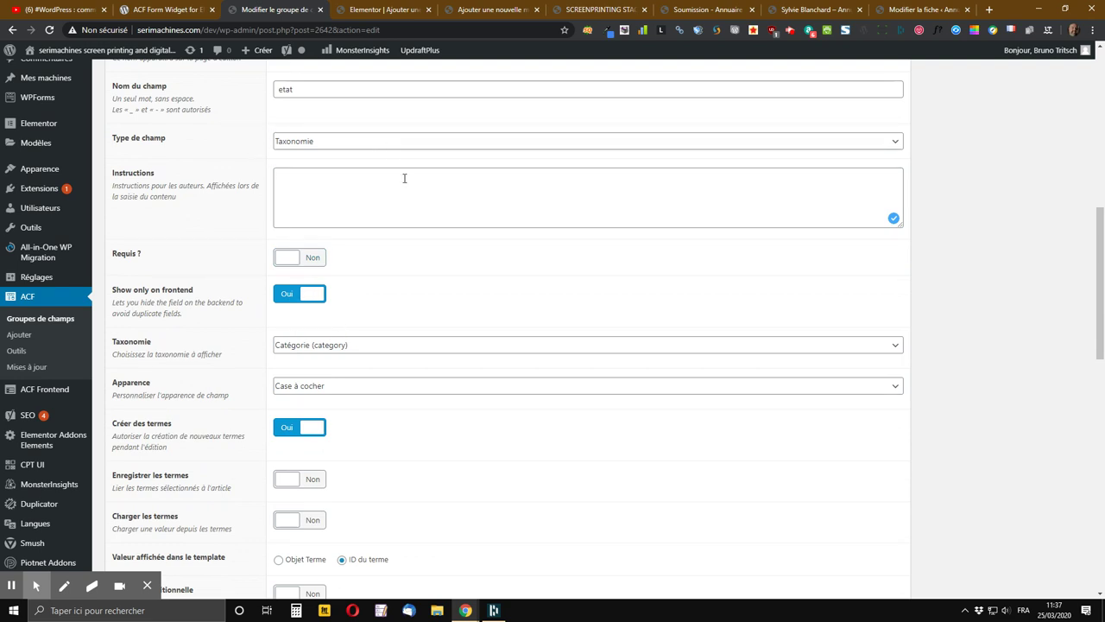
{"action": "left_click", "coordinate": [442, 352]}
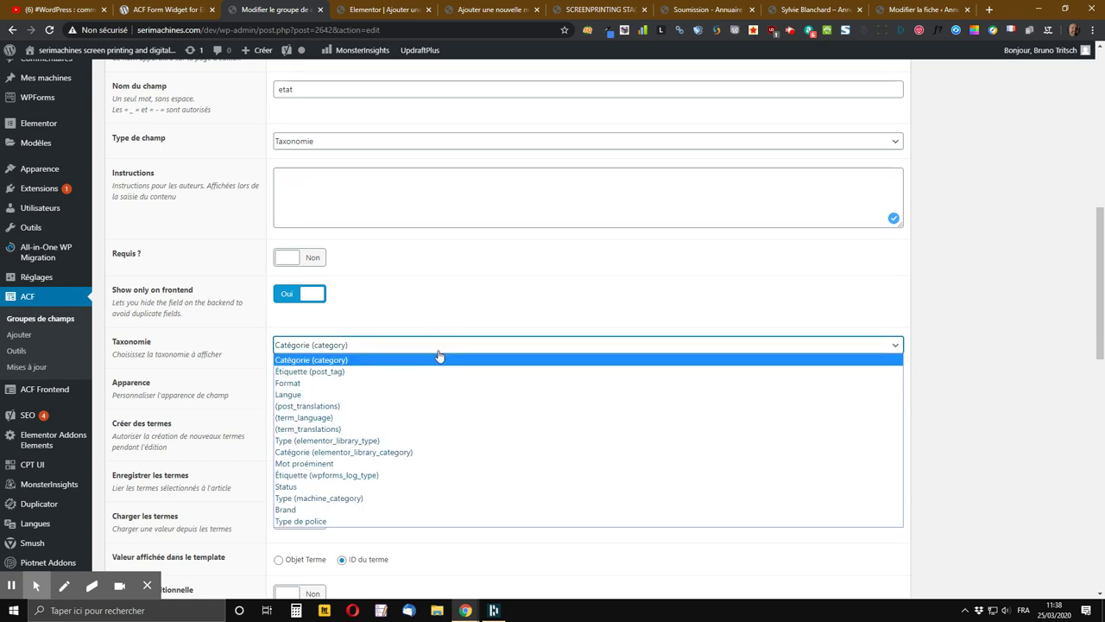
{"action": "left_click", "coordinate": [385, 488]}
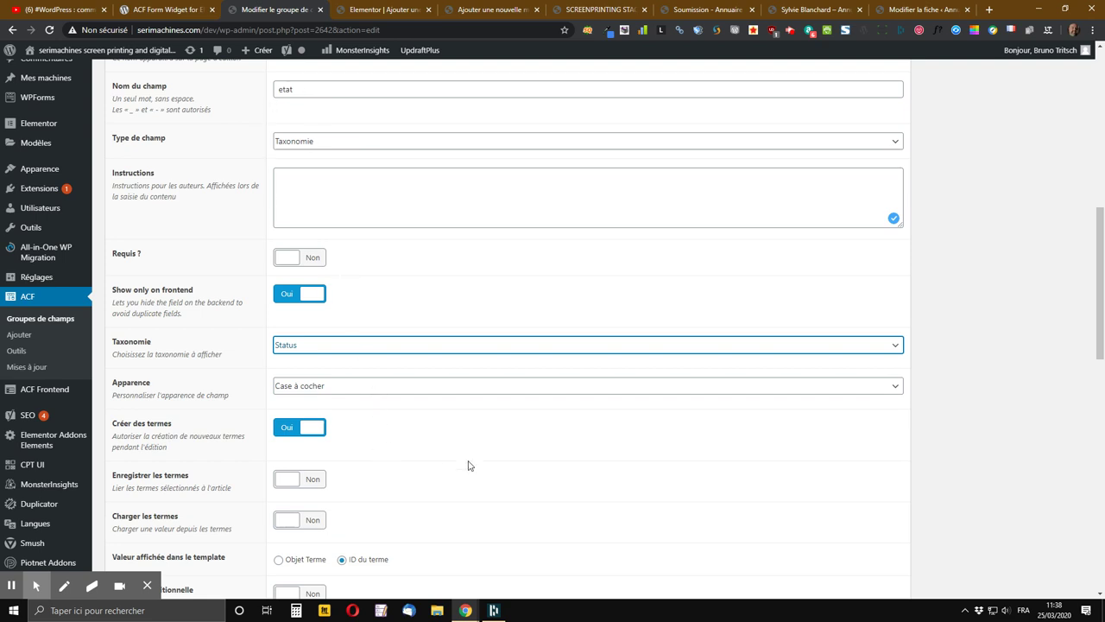
{"action": "scroll", "coordinate": [432, 354], "scroll_direction": "down", "scroll_amount": 2}
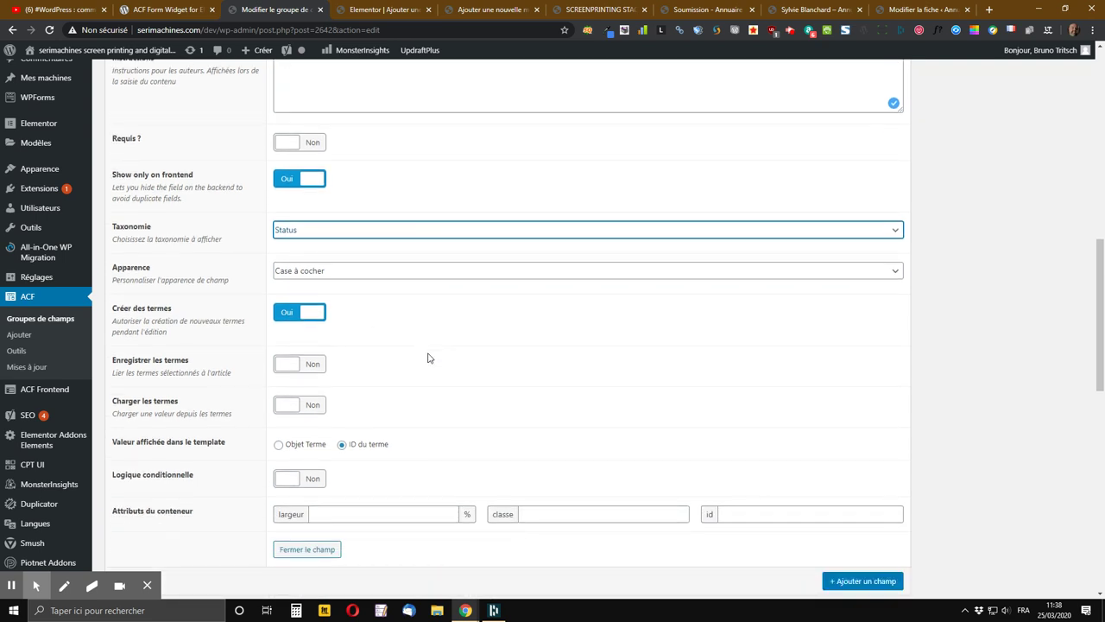
{"action": "scroll", "coordinate": [427, 357], "scroll_direction": "down", "scroll_amount": 2}
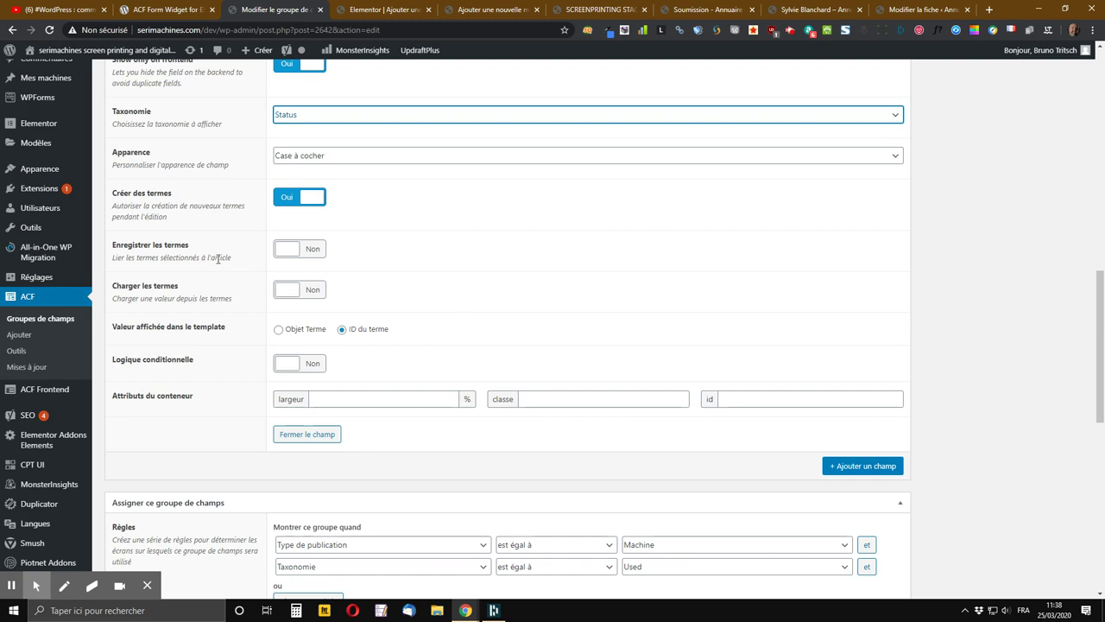
{"action": "left_click", "coordinate": [287, 251]}
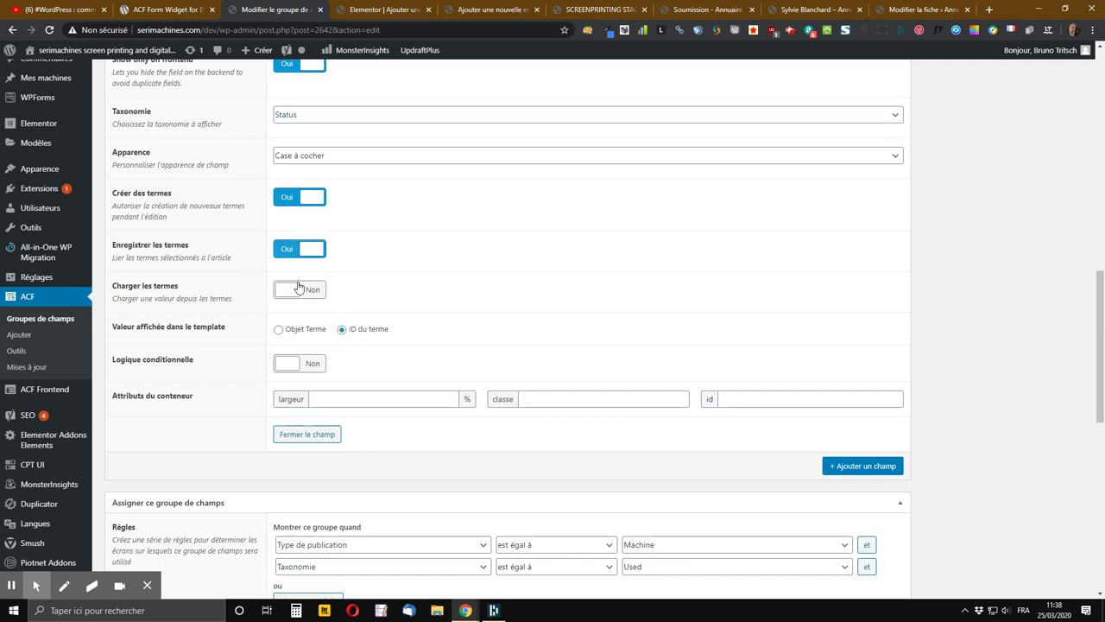
{"action": "left_click", "coordinate": [299, 292]}
Add a new field titled "Catégorie de machine" to the "Machines d'occasion" field group
{"action": "left_click", "coordinate": [876, 468]}
{"action": "scroll", "coordinate": [444, 291], "scroll_direction": "down", "scroll_amount": 4}
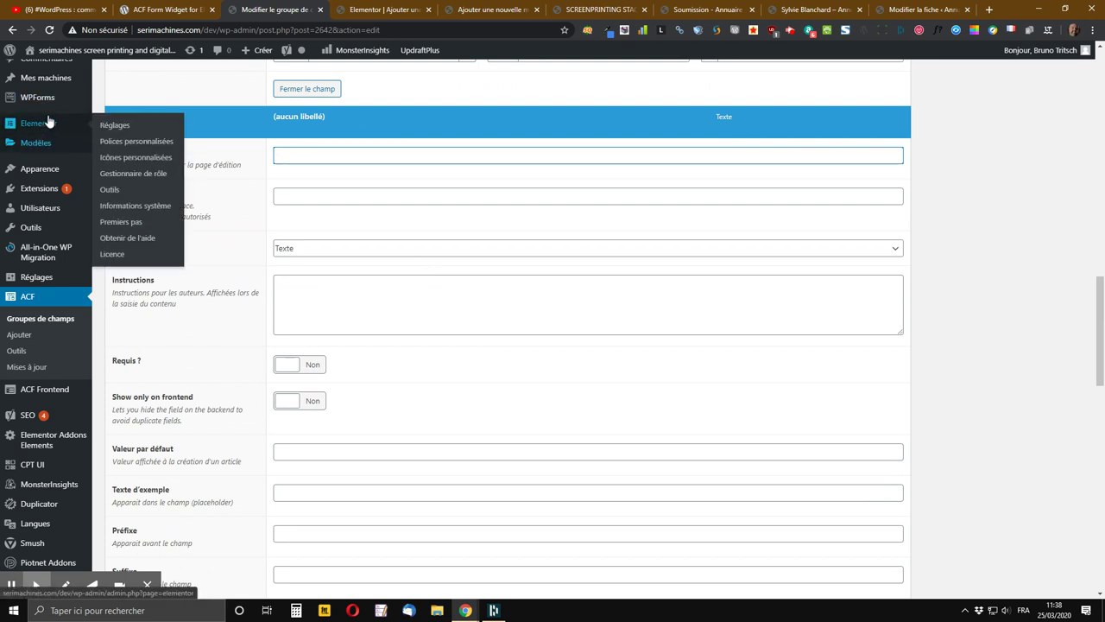
{"action": "mouse_move", "coordinate": [40, 189]}
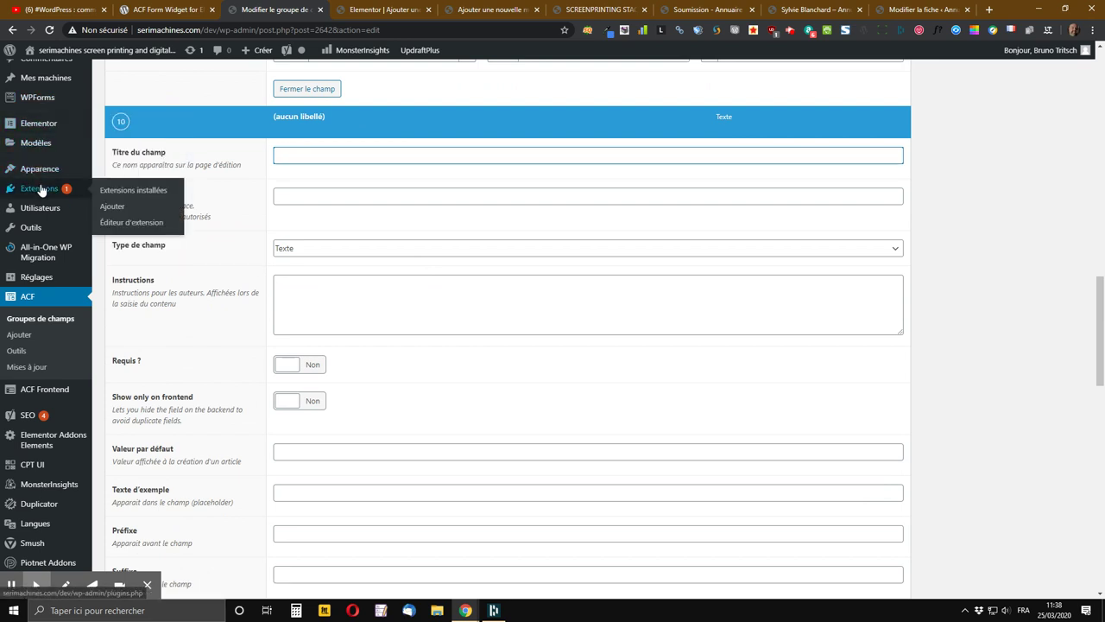
{"action": "scroll", "coordinate": [40, 173], "scroll_direction": "up", "scroll_amount": 1}
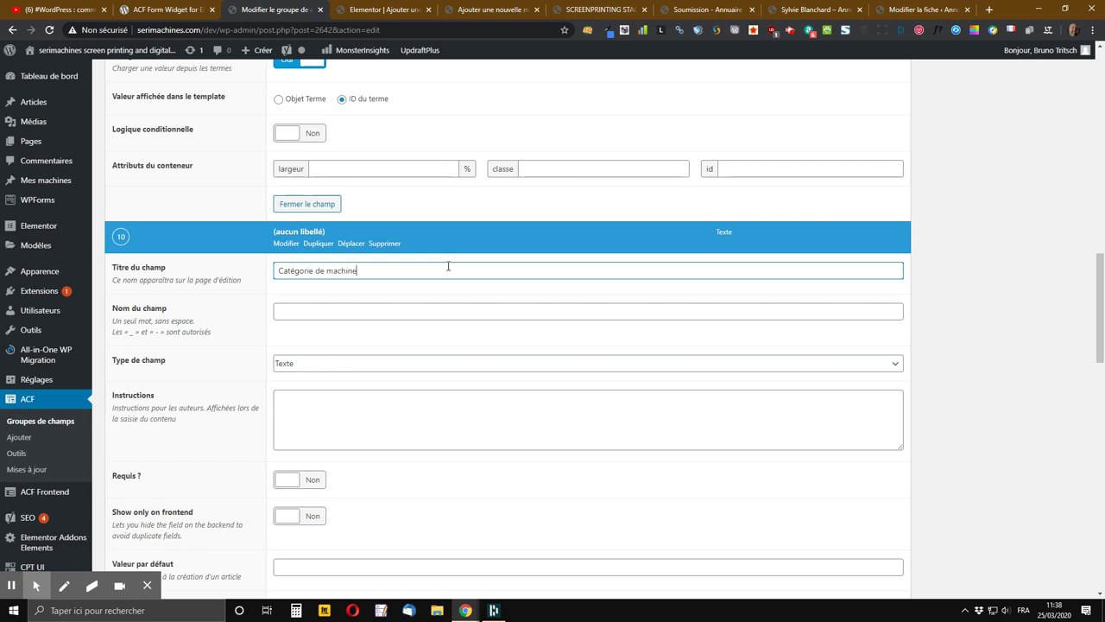
{"action": "key", "text": "Tab"}
{"action": "scroll", "coordinate": [471, 298], "scroll_direction": "down", "scroll_amount": 2}
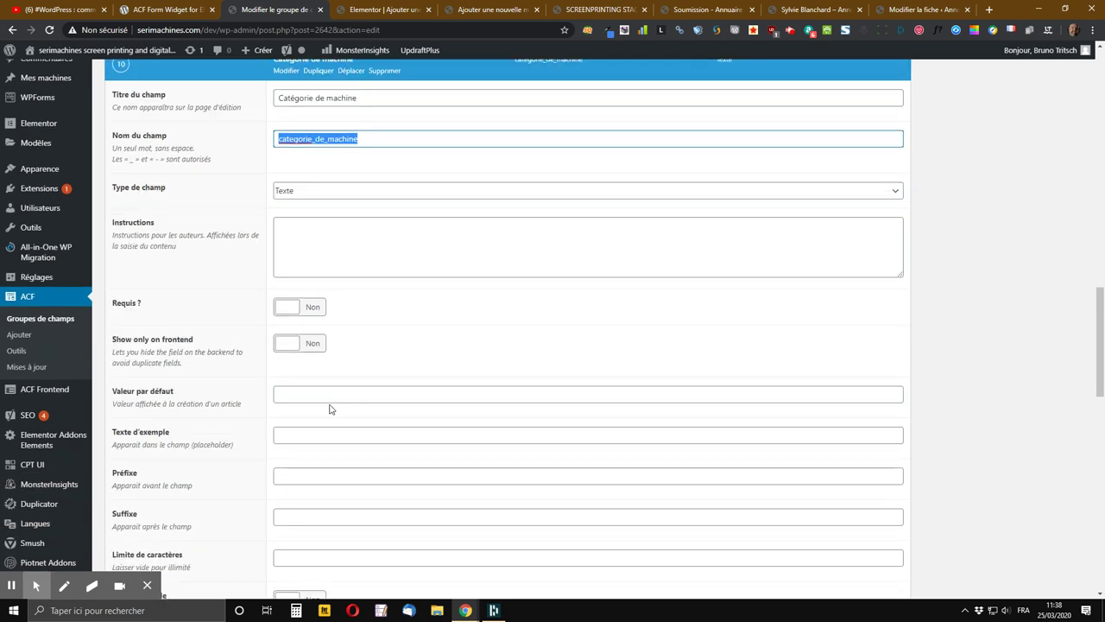
Set the Catégorie de machine field's type to Taxonomie and enable "Show only on frontend"
{"action": "left_click", "coordinate": [312, 191]}
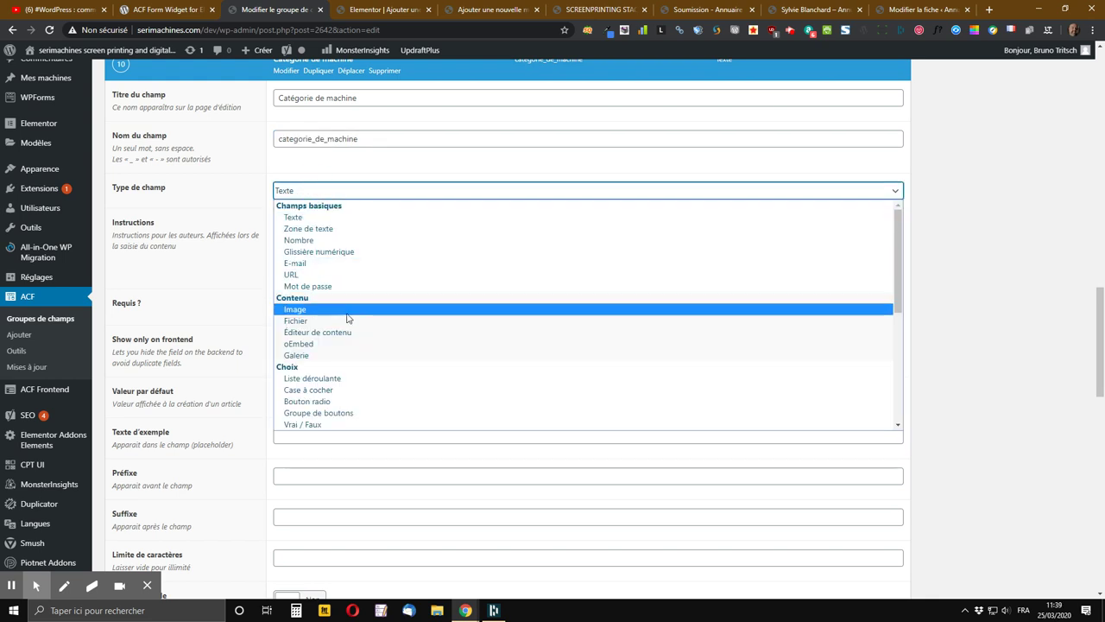
{"action": "scroll", "coordinate": [351, 343], "scroll_direction": "down", "scroll_amount": 3}
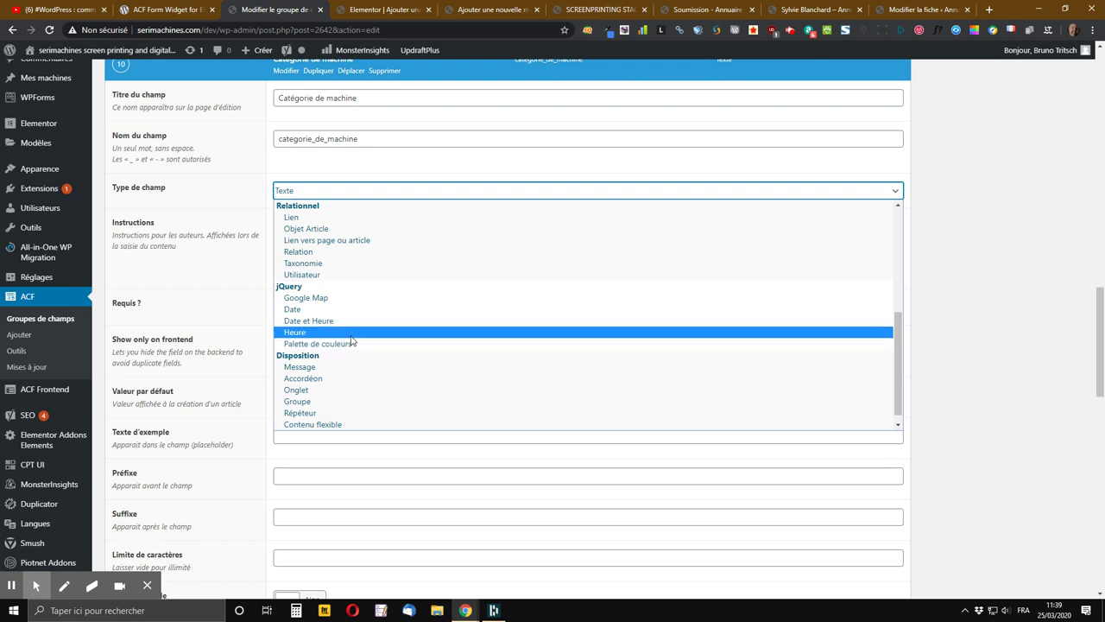
{"action": "left_click", "coordinate": [330, 264]}
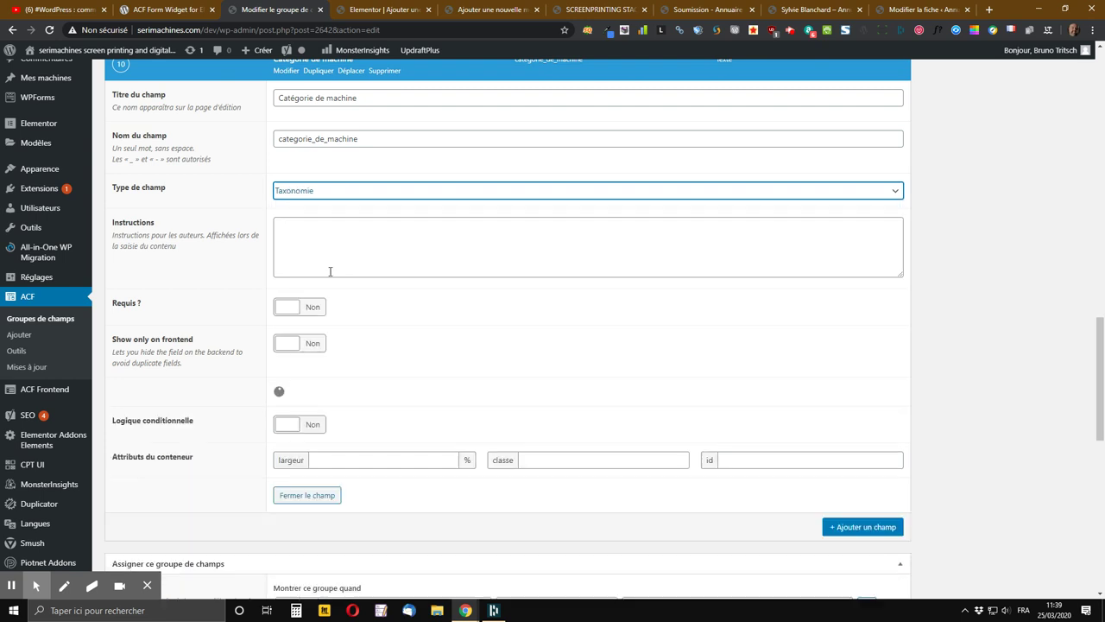
{"action": "left_click", "coordinate": [290, 348]}
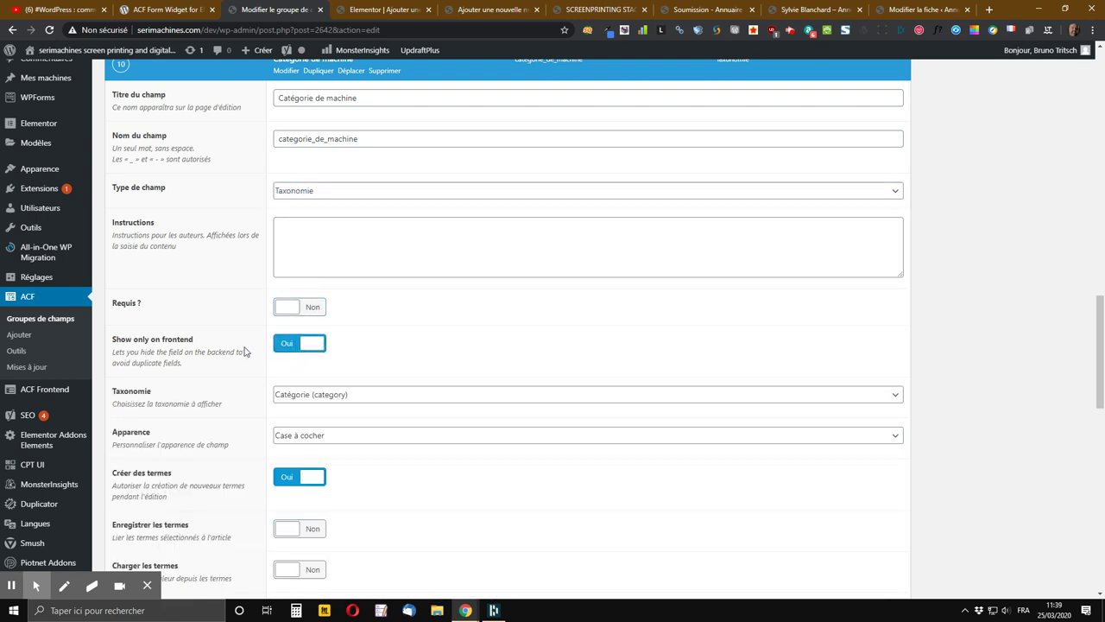
Select "Type (machine_category)" as the taxonomy of the Catégorie de machine field
{"action": "scroll", "coordinate": [241, 353], "scroll_direction": "down", "scroll_amount": 1}
{"action": "left_click", "coordinate": [361, 281]}
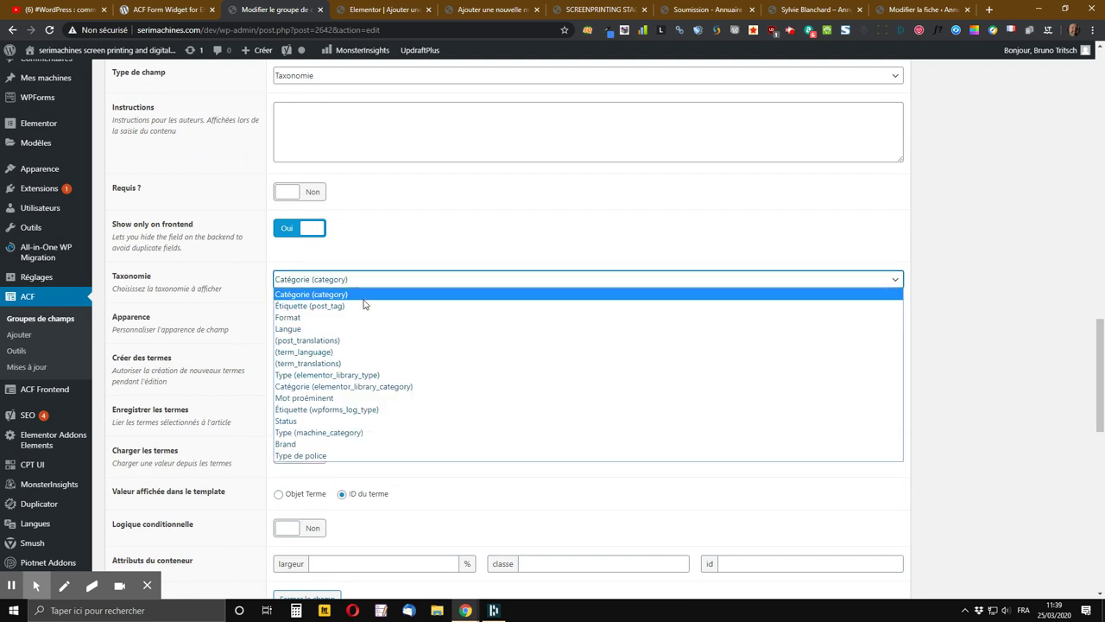
{"action": "left_click", "coordinate": [391, 433]}
{"action": "scroll", "coordinate": [287, 347], "scroll_direction": "up", "scroll_amount": 3}
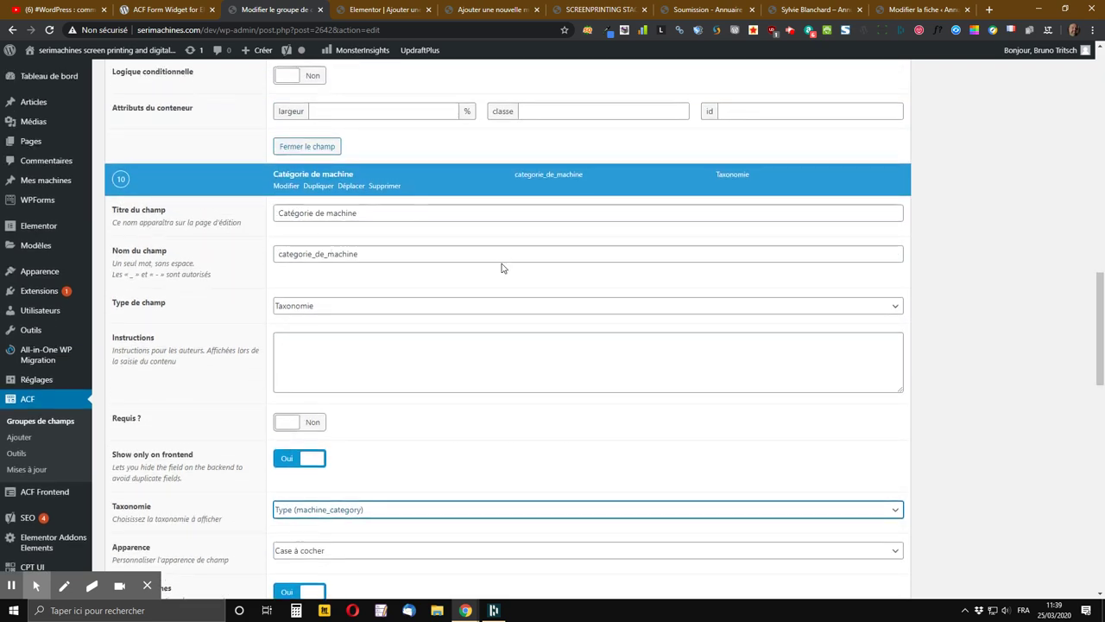
{"action": "scroll", "coordinate": [493, 286], "scroll_direction": "down", "scroll_amount": 4}
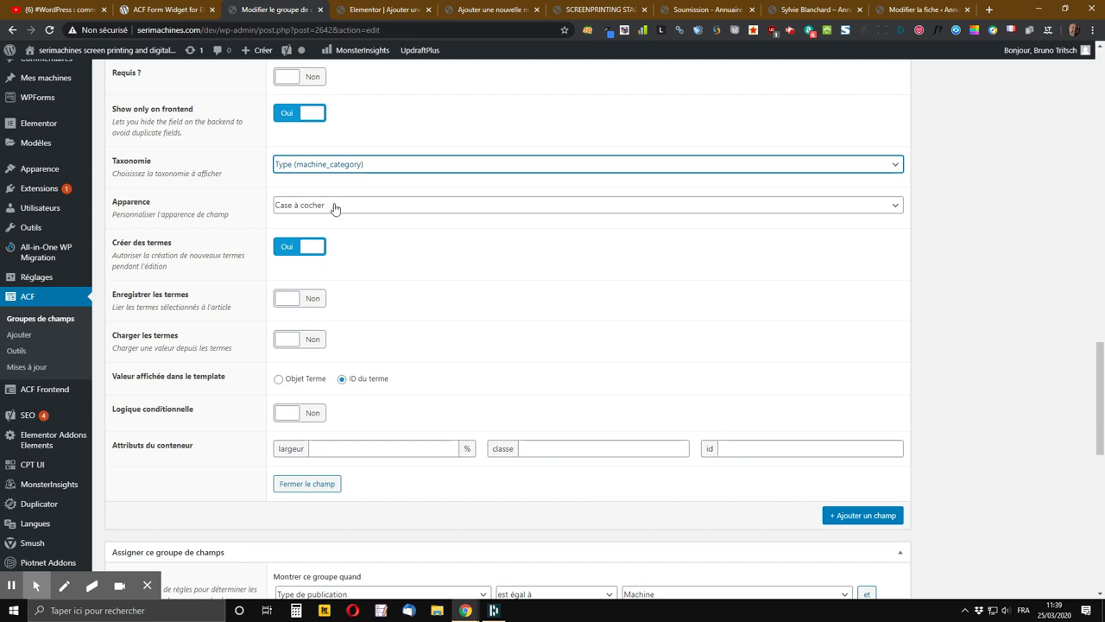
Examine how the Département, Spécialités and Public taxonomy fields are presented in the sophrology directory's front-end submission form
{"action": "left_click", "coordinate": [390, 11]}
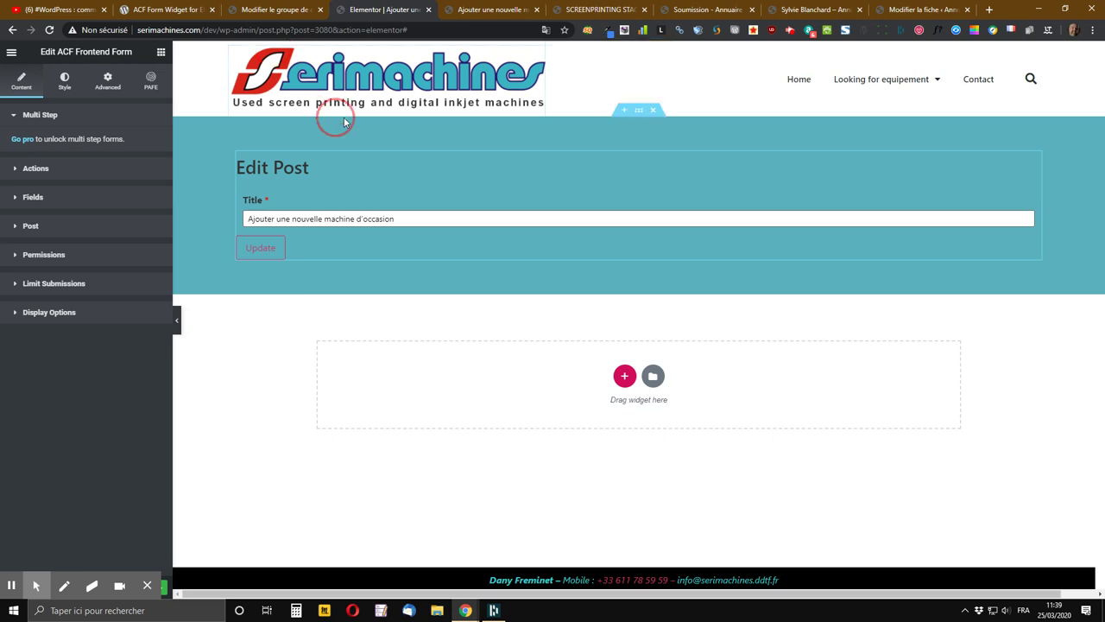
{"action": "left_click", "coordinate": [698, 9]}
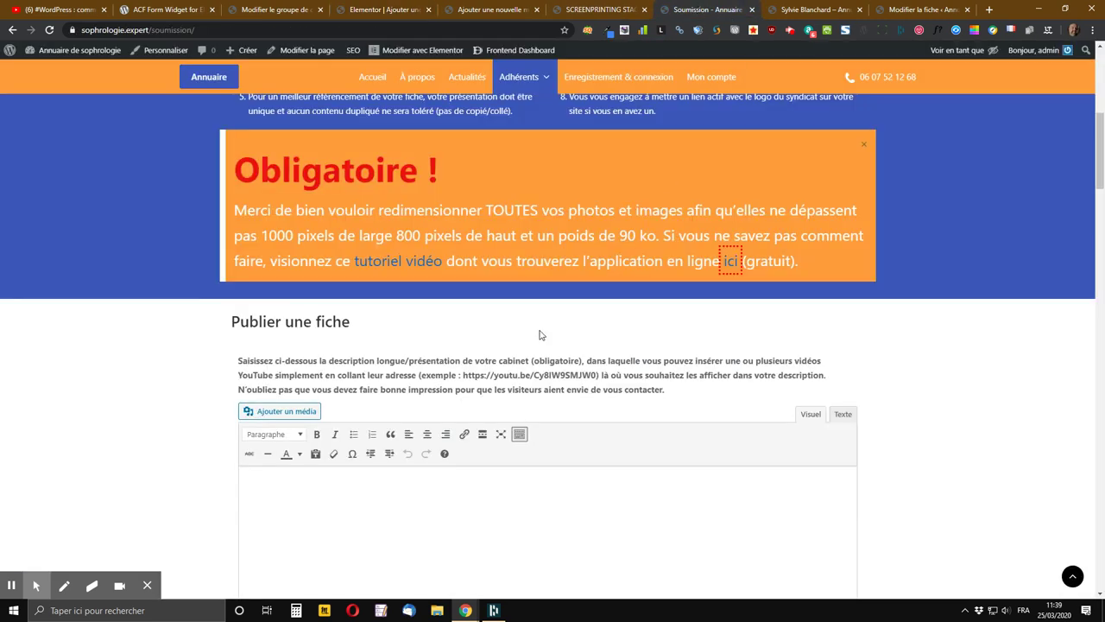
{"action": "scroll", "coordinate": [539, 335], "scroll_direction": "down", "scroll_amount": 10}
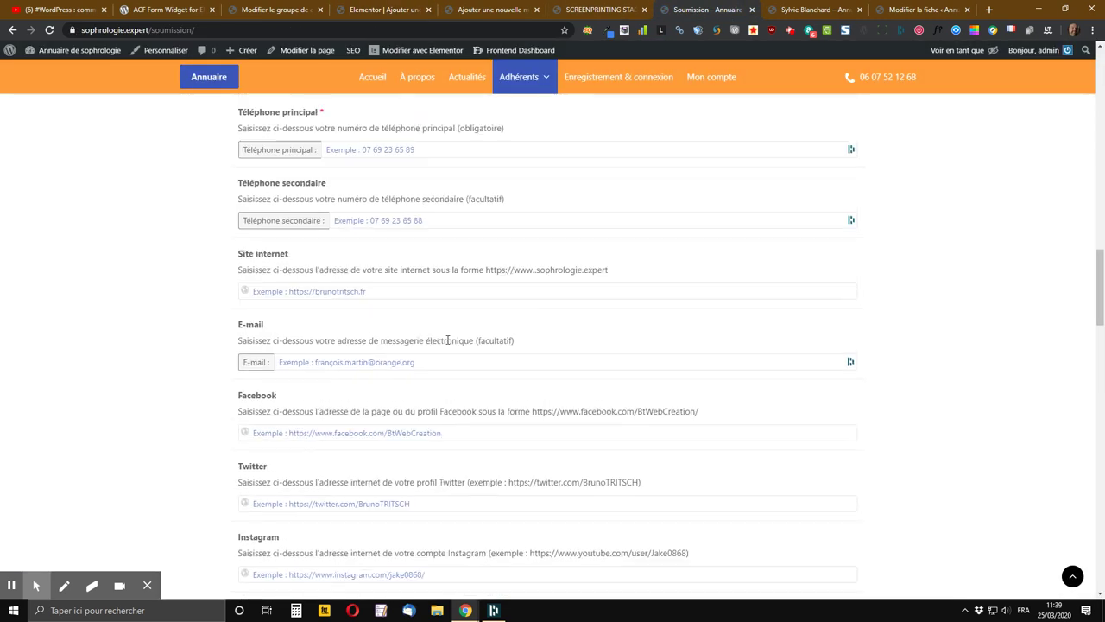
{"action": "scroll", "coordinate": [447, 340], "scroll_direction": "down", "scroll_amount": 20}
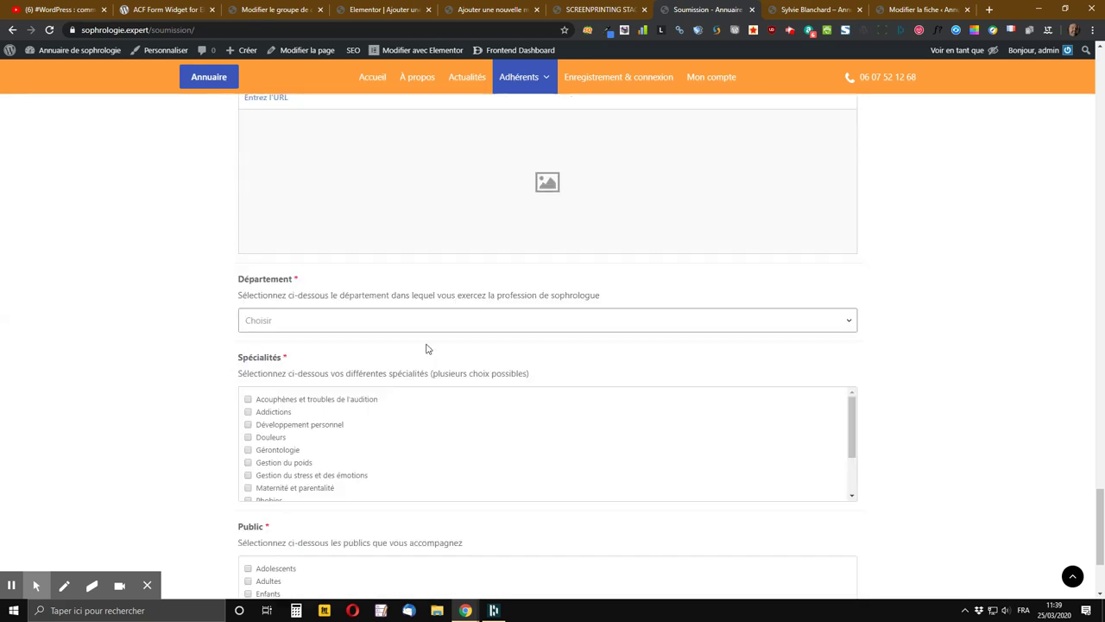
{"action": "scroll", "coordinate": [426, 348], "scroll_direction": "down", "scroll_amount": 2}
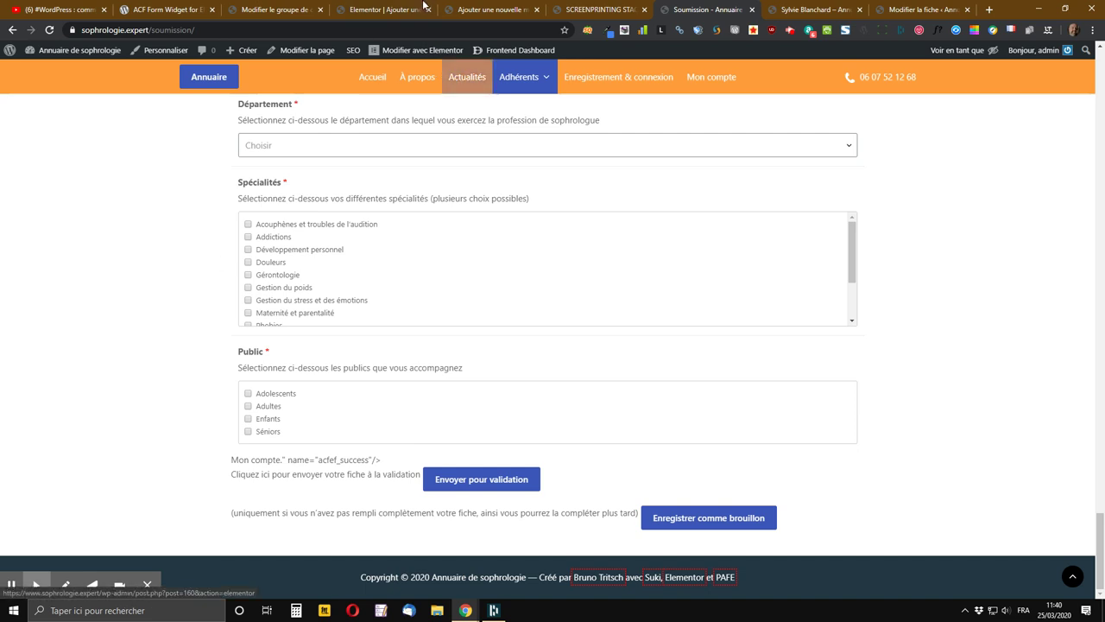
Enable "Enregistrer les termes" and "Charger les termes" for the Catégorie de machine field in the ACF field group
{"action": "left_click", "coordinate": [278, 12]}
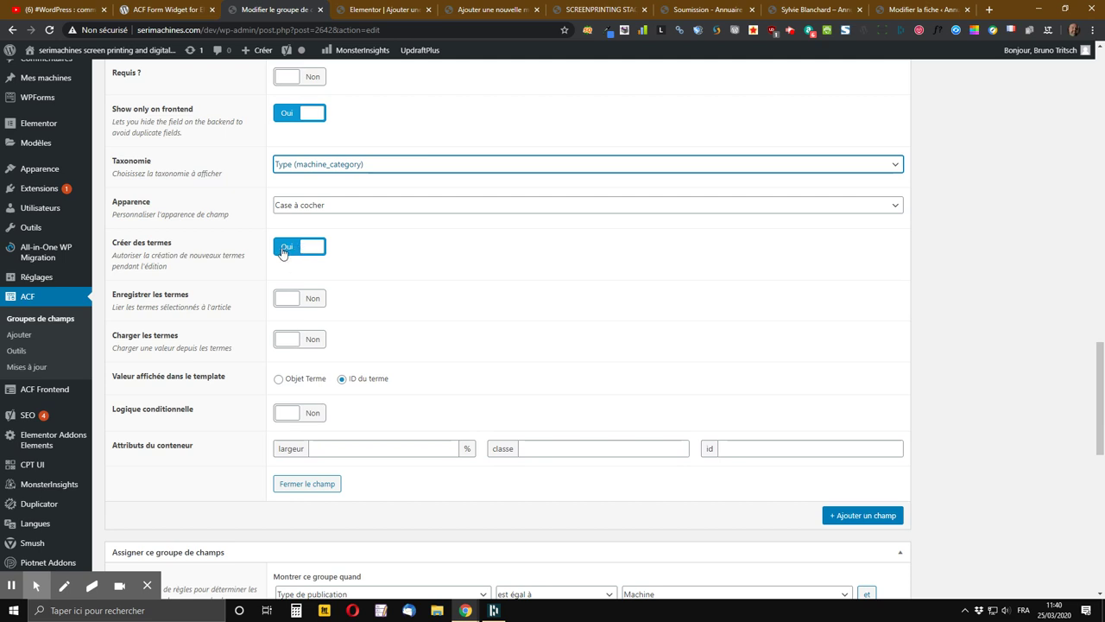
{"action": "left_click", "coordinate": [290, 298]}
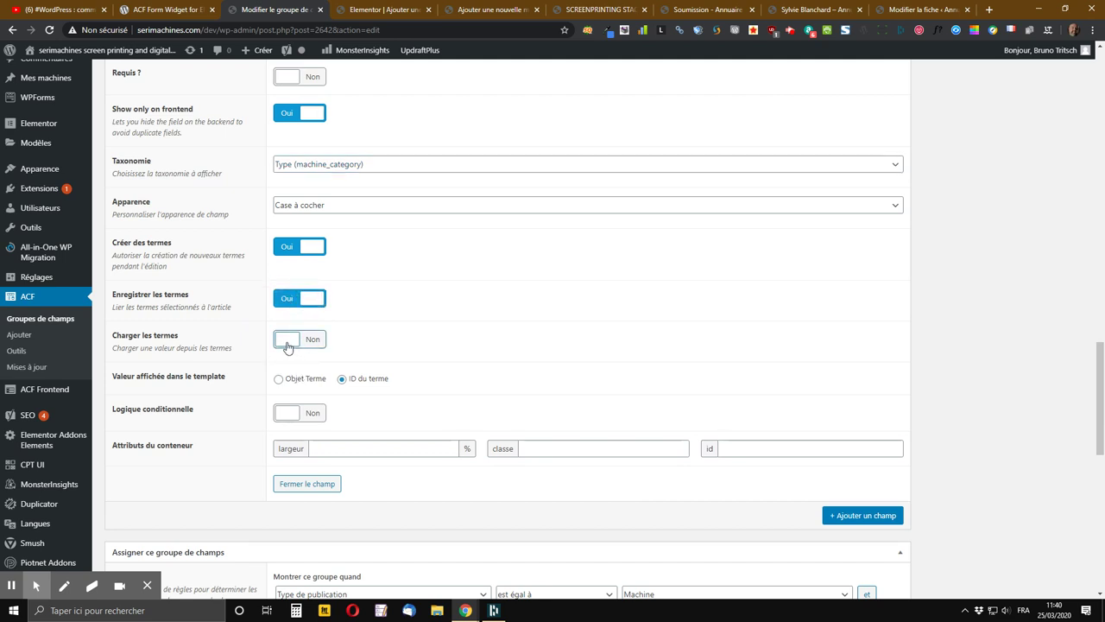
{"action": "left_click", "coordinate": [284, 342]}
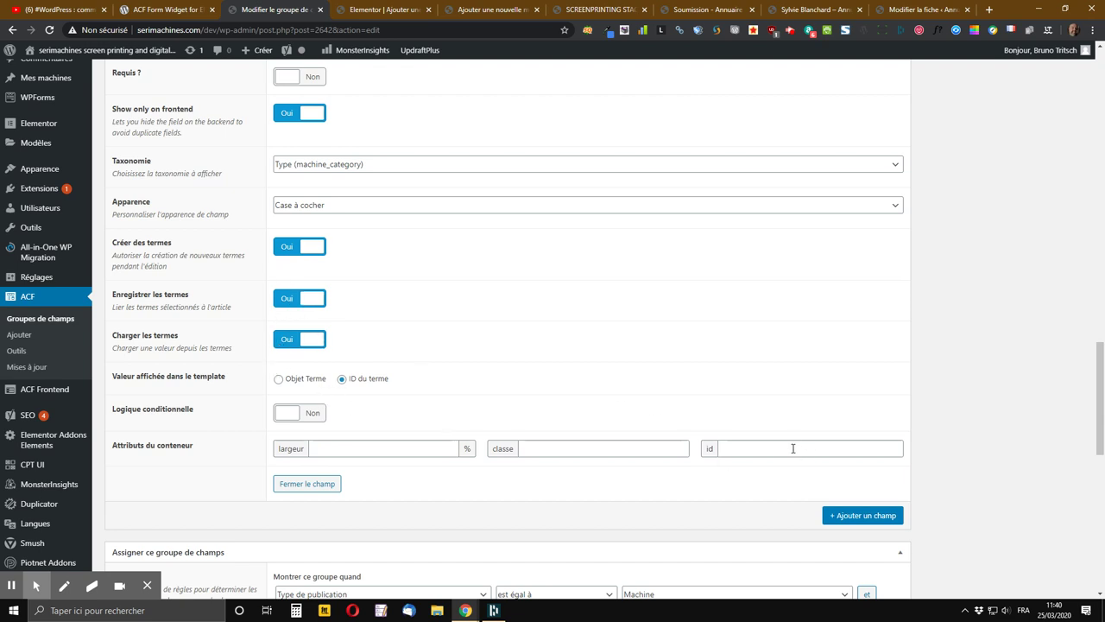
Add a new field titled "Marque" below the Catégorie de machine field
{"action": "scroll", "coordinate": [791, 446], "scroll_direction": "up", "scroll_amount": 1}
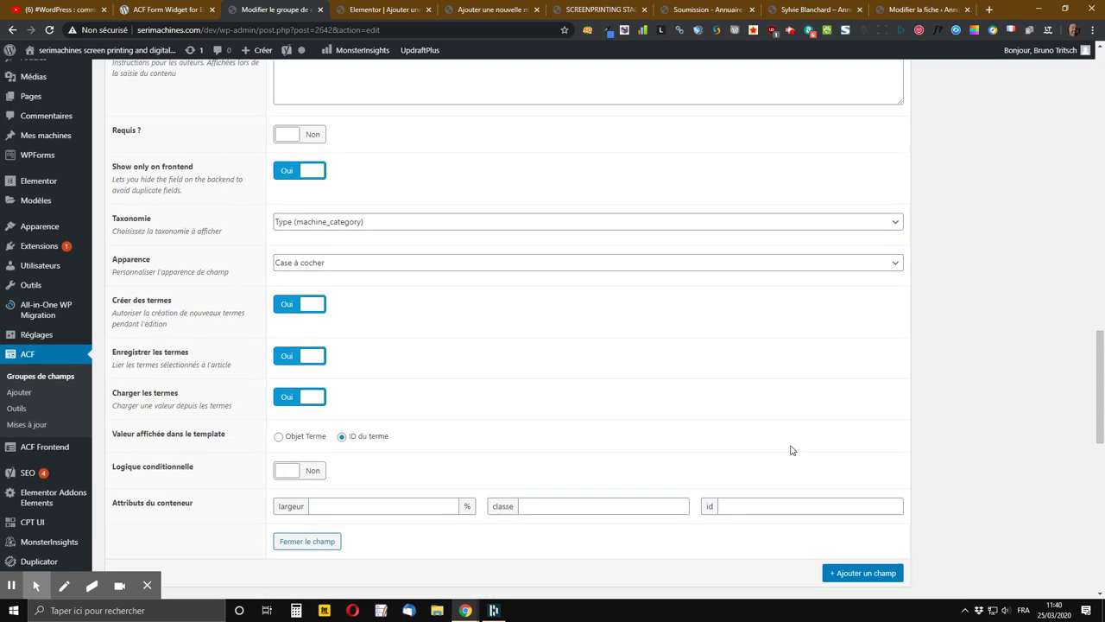
{"action": "scroll", "coordinate": [791, 450], "scroll_direction": "down", "scroll_amount": 6}
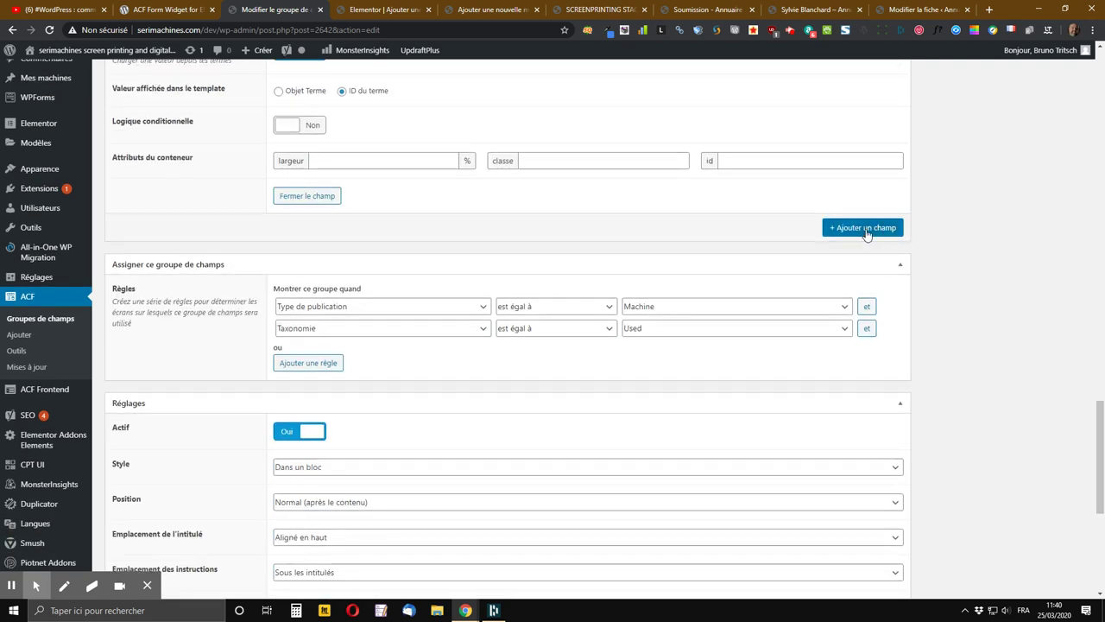
{"action": "left_click", "coordinate": [863, 228]}
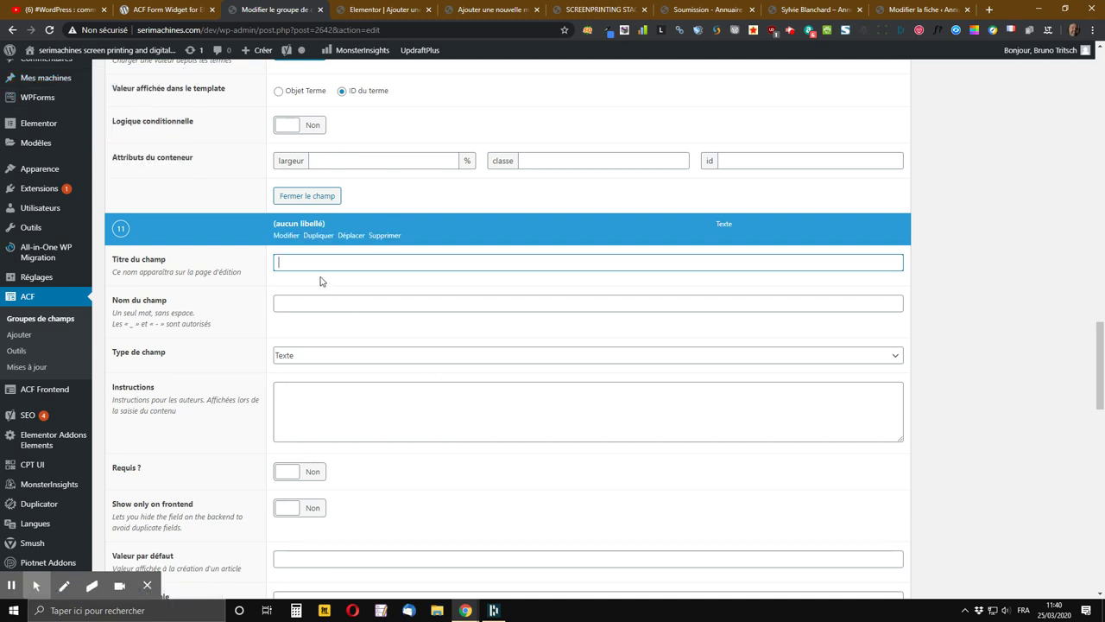
{"action": "type", "text": "Marque"}
{"action": "key", "text": "Tab"}
Set the Marque field's type to Taxonomie and enable "Show only on frontend"
{"action": "left_click", "coordinate": [378, 359]}
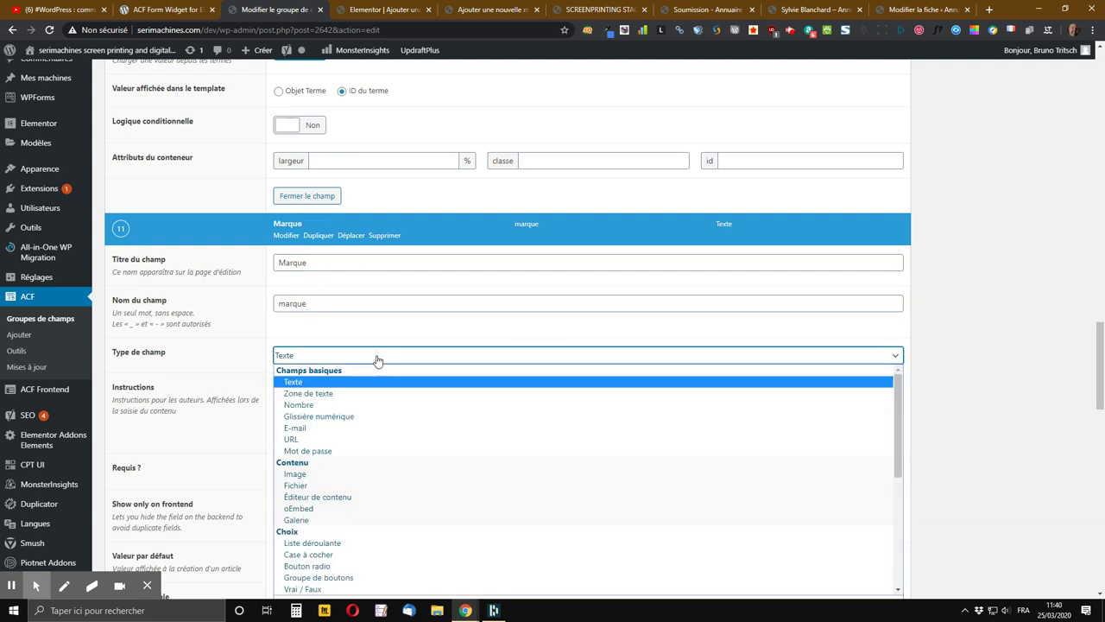
{"action": "scroll", "coordinate": [392, 481], "scroll_direction": "down", "scroll_amount": 5}
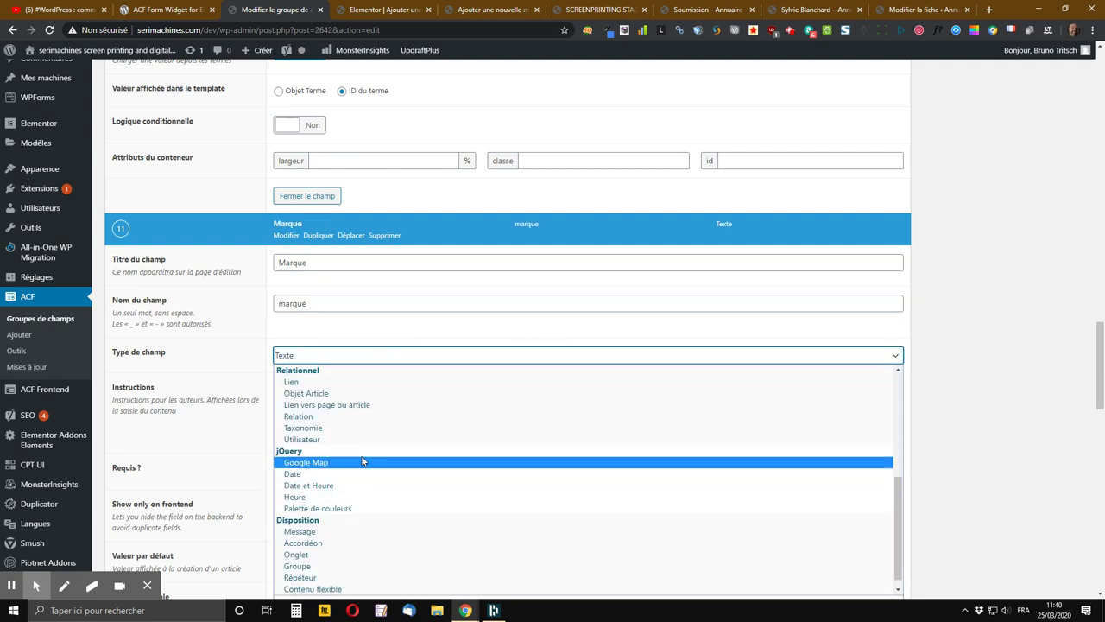
{"action": "left_click", "coordinate": [340, 427]}
{"action": "scroll", "coordinate": [348, 259], "scroll_direction": "down", "scroll_amount": 3}
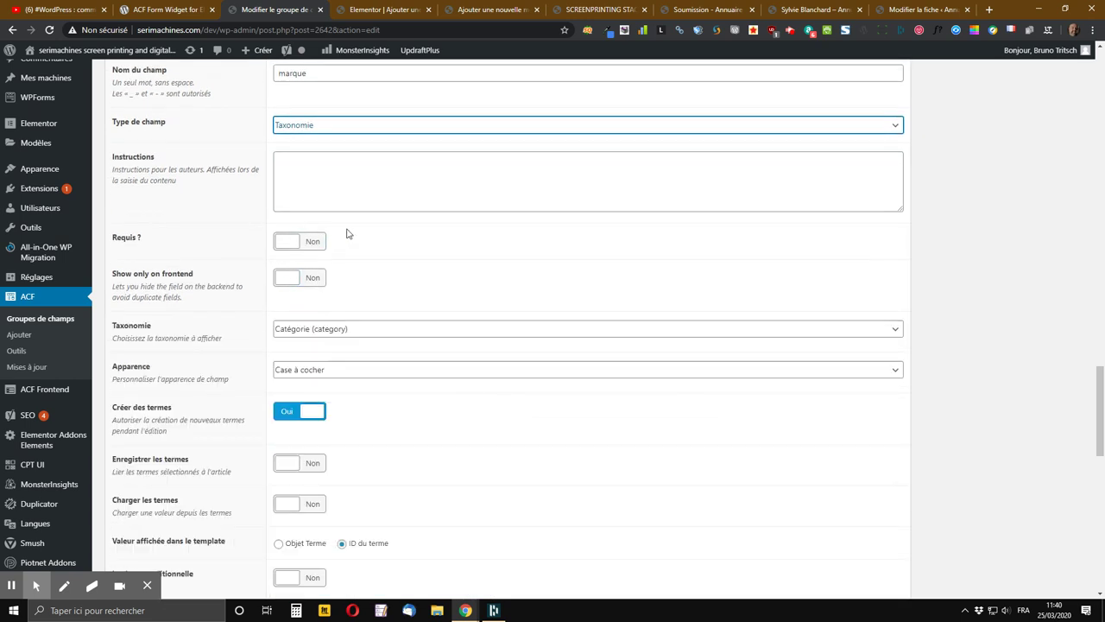
{"action": "left_click", "coordinate": [287, 278]}
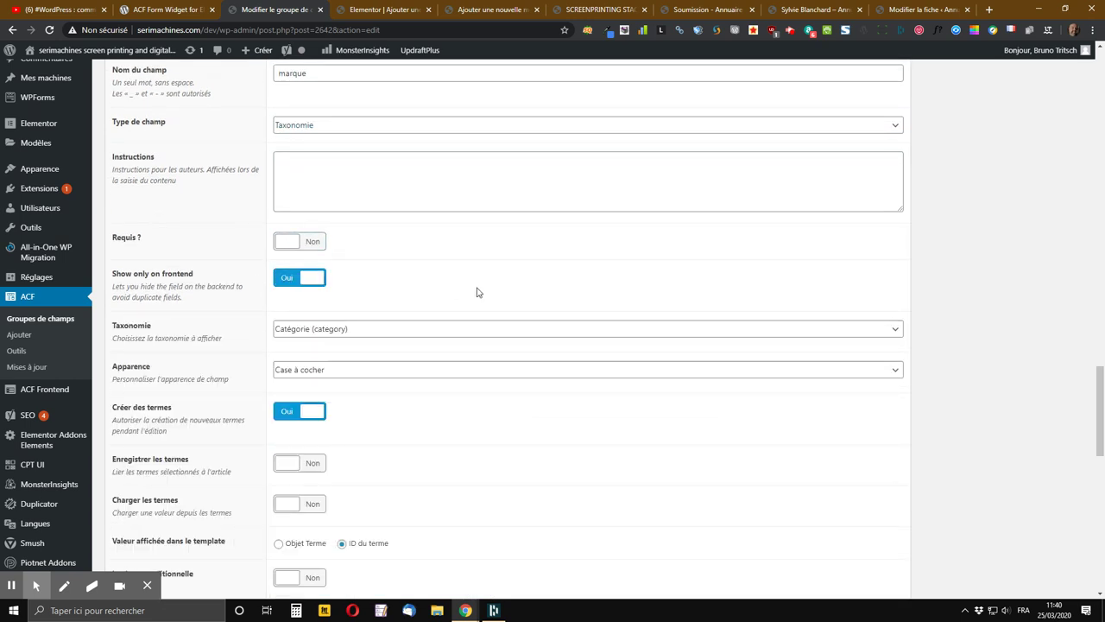
Select Brand as the taxonomy of the Marque field
{"action": "scroll", "coordinate": [466, 296], "scroll_direction": "down", "scroll_amount": 1}
{"action": "left_click", "coordinate": [334, 272]}
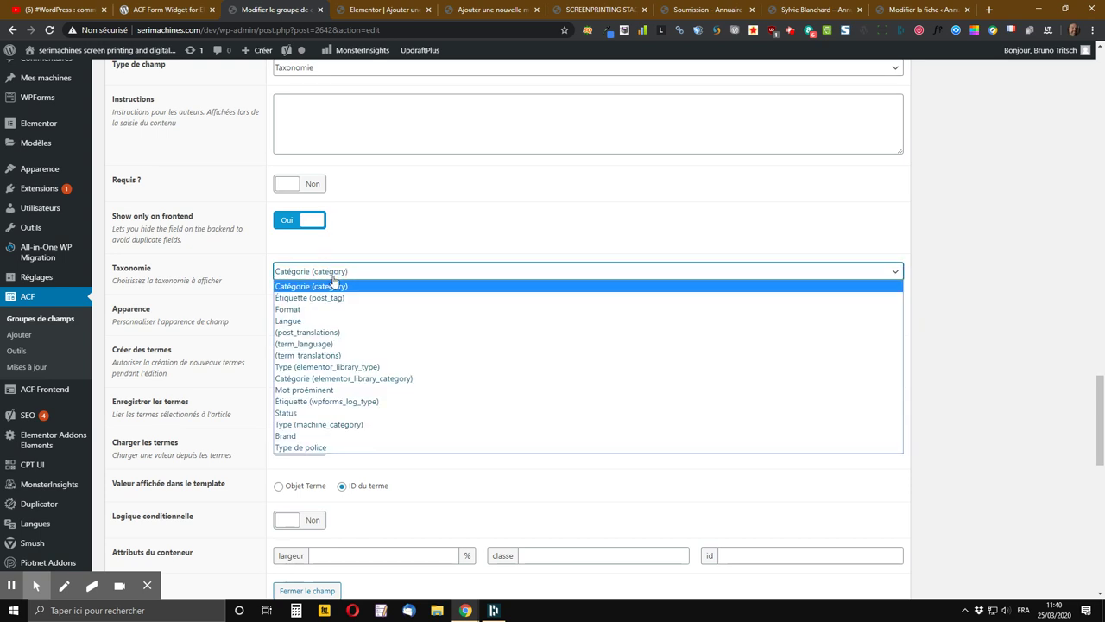
{"action": "left_click", "coordinate": [333, 436]}
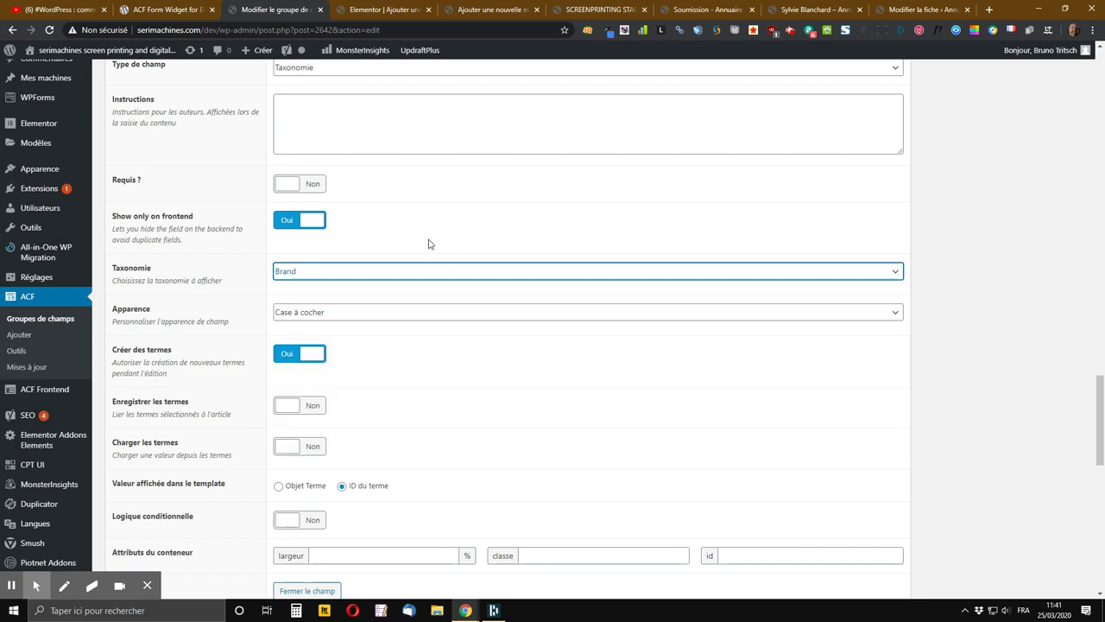
{"action": "scroll", "coordinate": [426, 246], "scroll_direction": "down", "scroll_amount": 2}
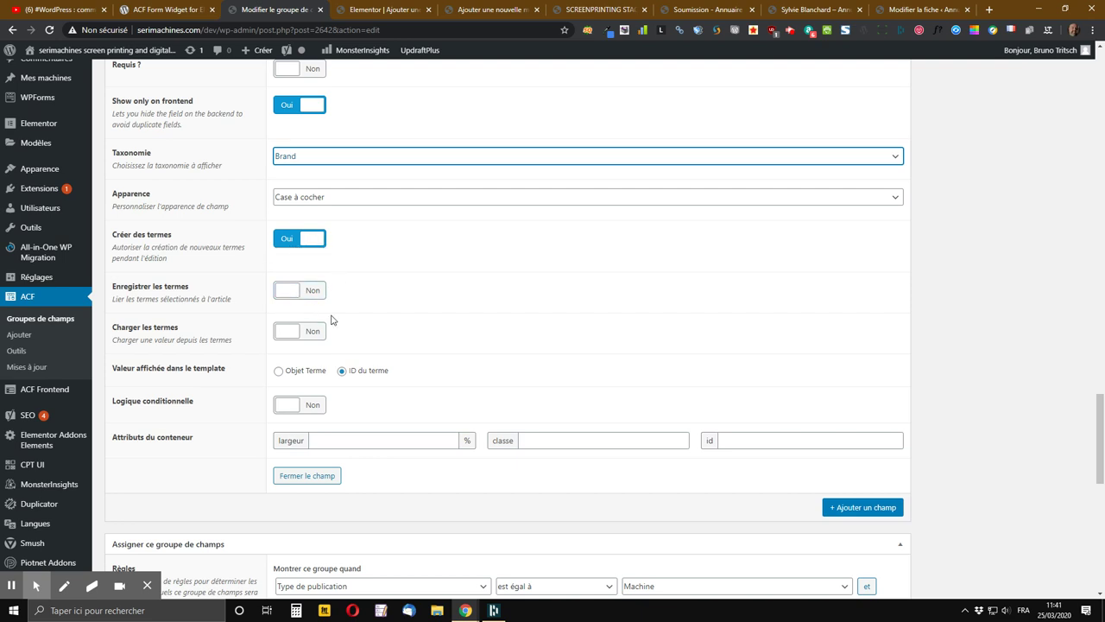
Enable "Enregistrer les termes" and "Charger les termes" for the Marque field and update the Machines d'occasion field group
{"action": "left_click", "coordinate": [289, 295]}
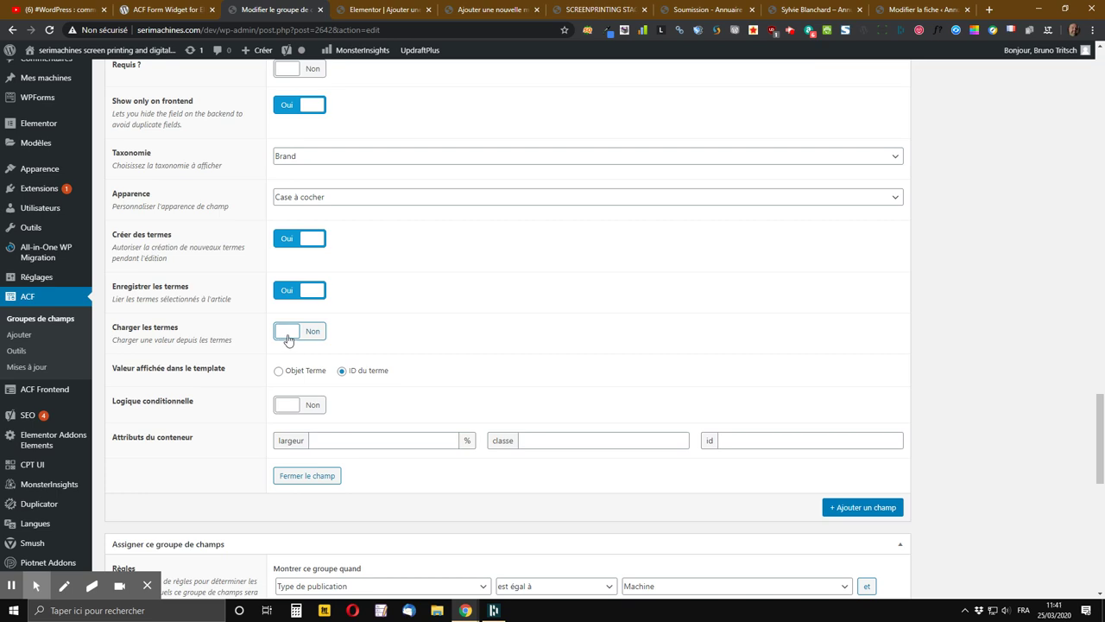
{"action": "left_click", "coordinate": [284, 341]}
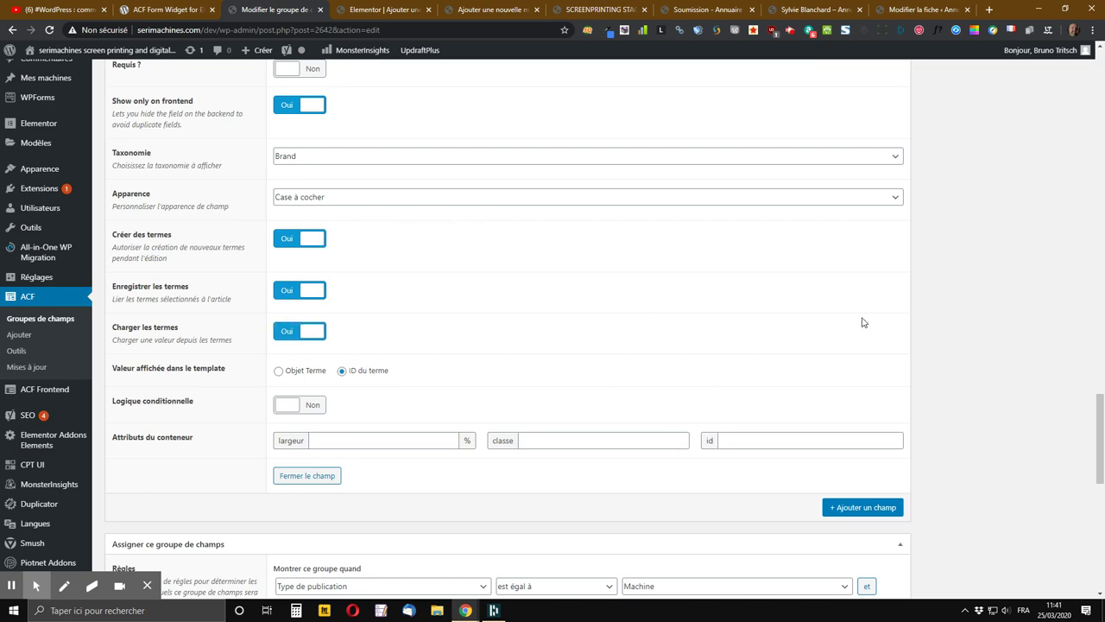
{"action": "scroll", "coordinate": [1016, 291], "scroll_direction": "up", "scroll_amount": 12}
{"action": "scroll", "coordinate": [1036, 332], "scroll_direction": "up", "scroll_amount": 10}
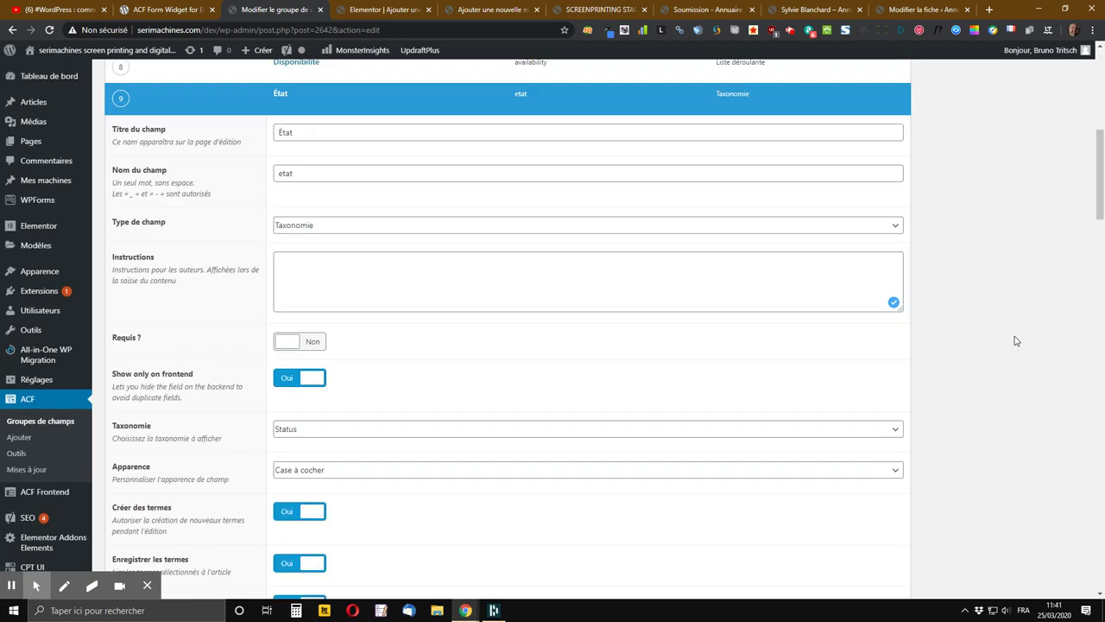
{"action": "left_click", "coordinate": [1053, 261]}
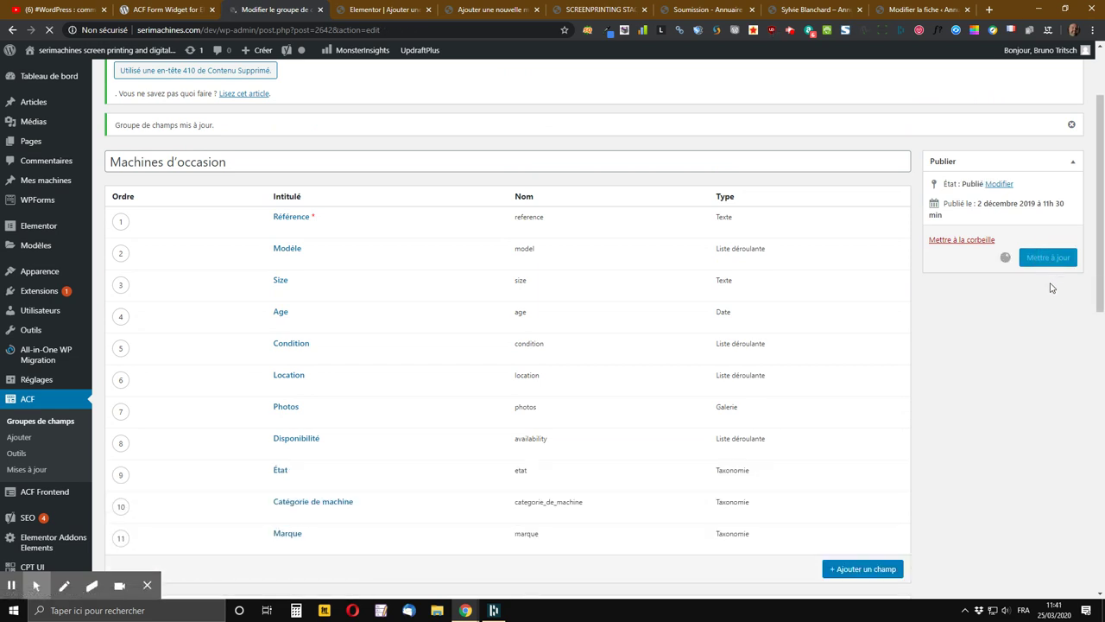
In the Elementor page editor, set the ACF Frontend Form's main action to New Post and its redirect after submit to New Post Url
{"action": "left_click", "coordinate": [431, 19]}
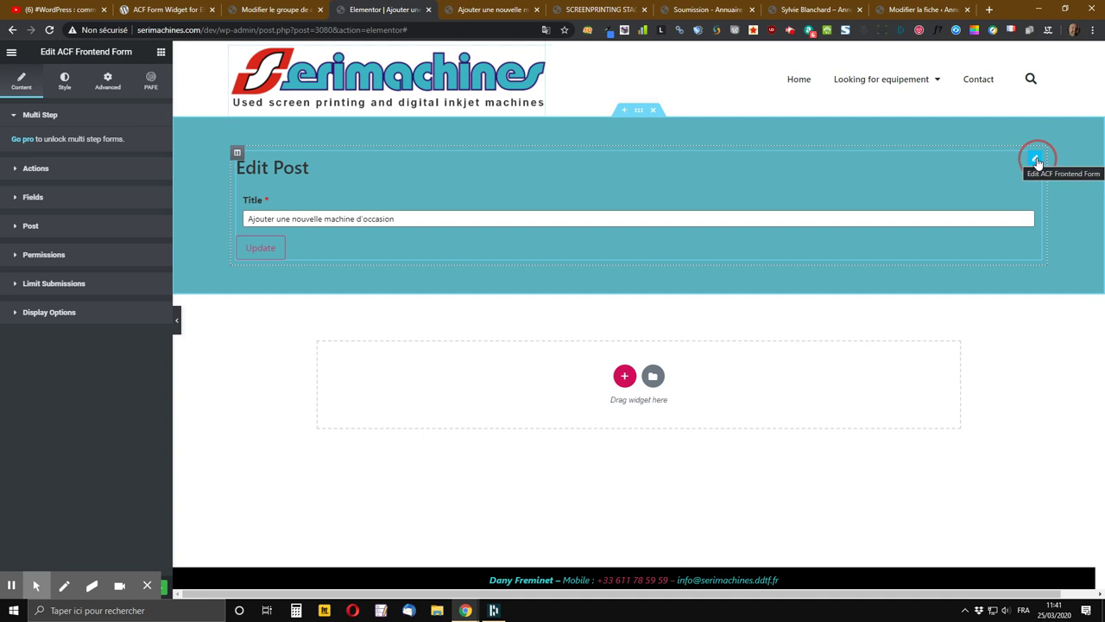
{"action": "right_click", "coordinate": [1037, 163]}
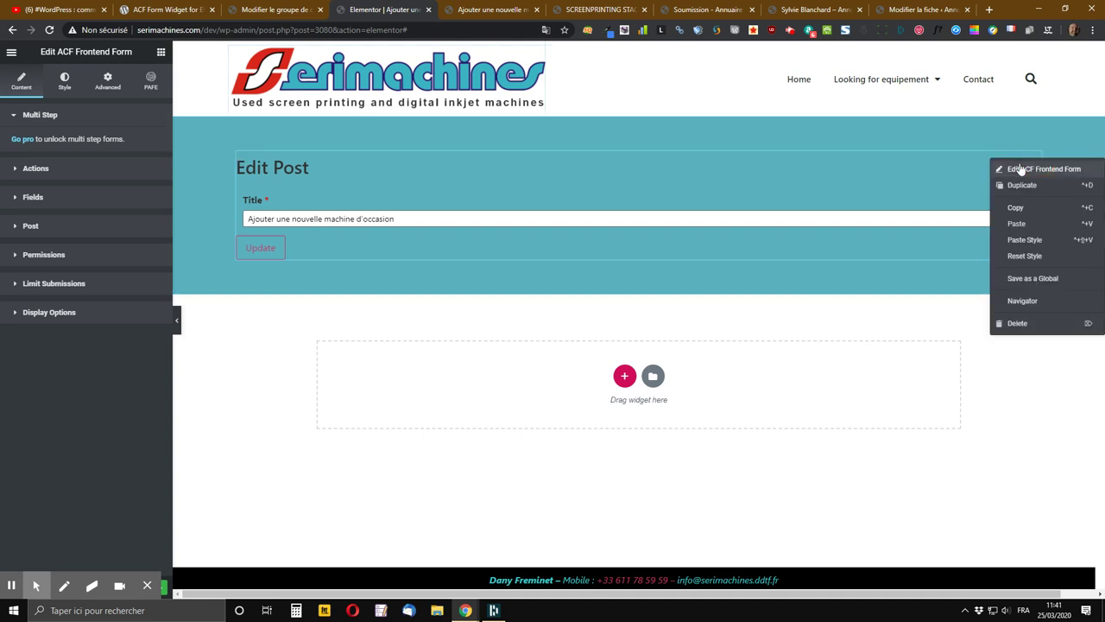
{"action": "left_click", "coordinate": [1035, 168]}
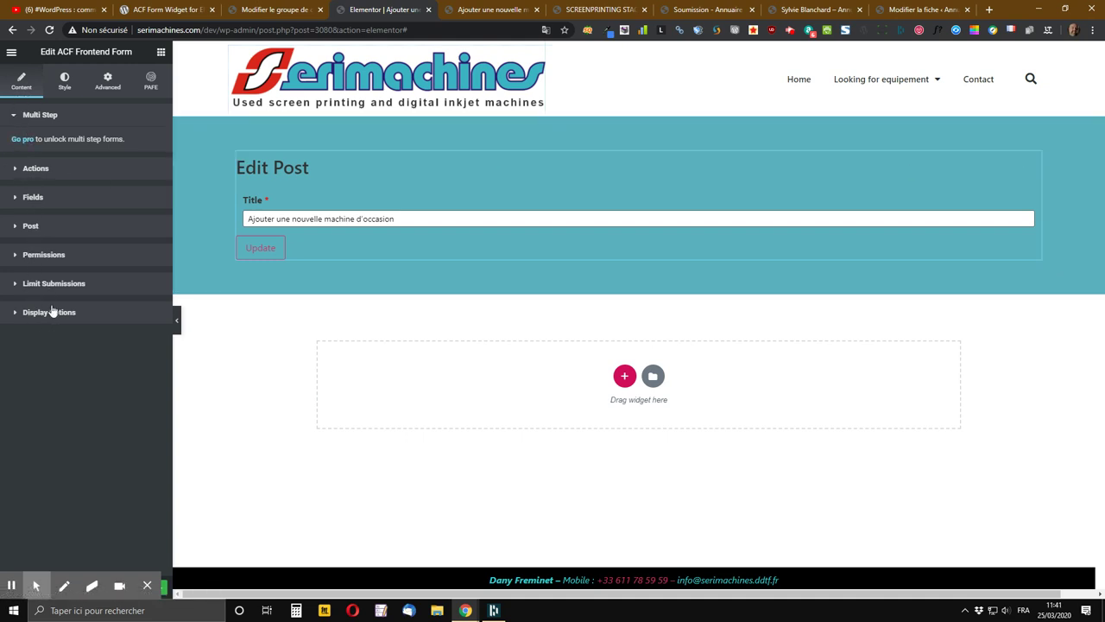
{"action": "left_click", "coordinate": [40, 121]}
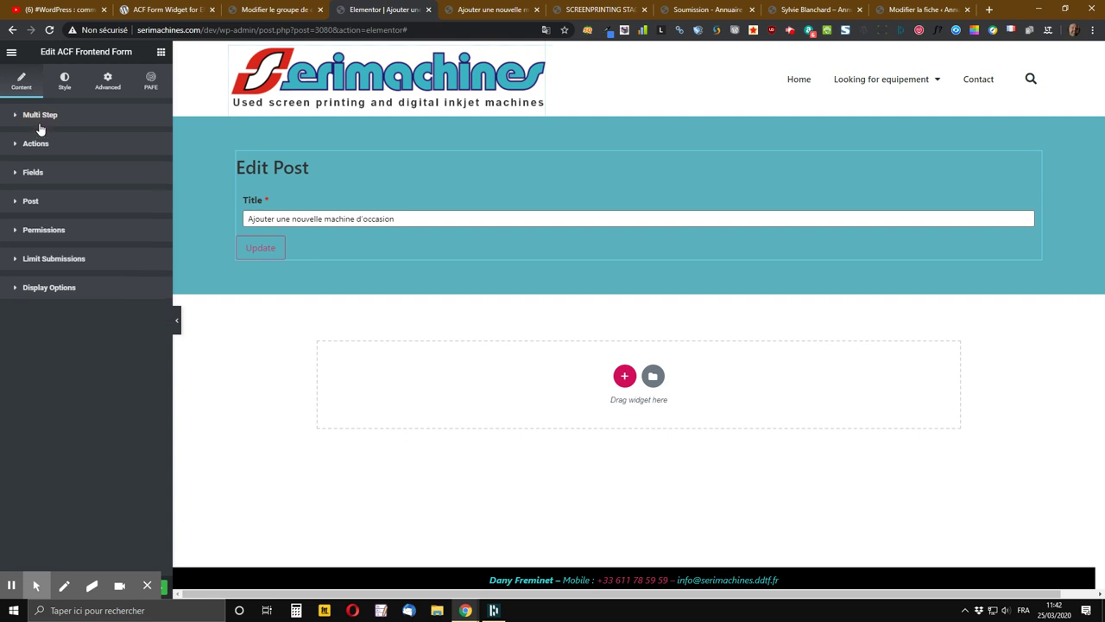
{"action": "left_click", "coordinate": [36, 150]}
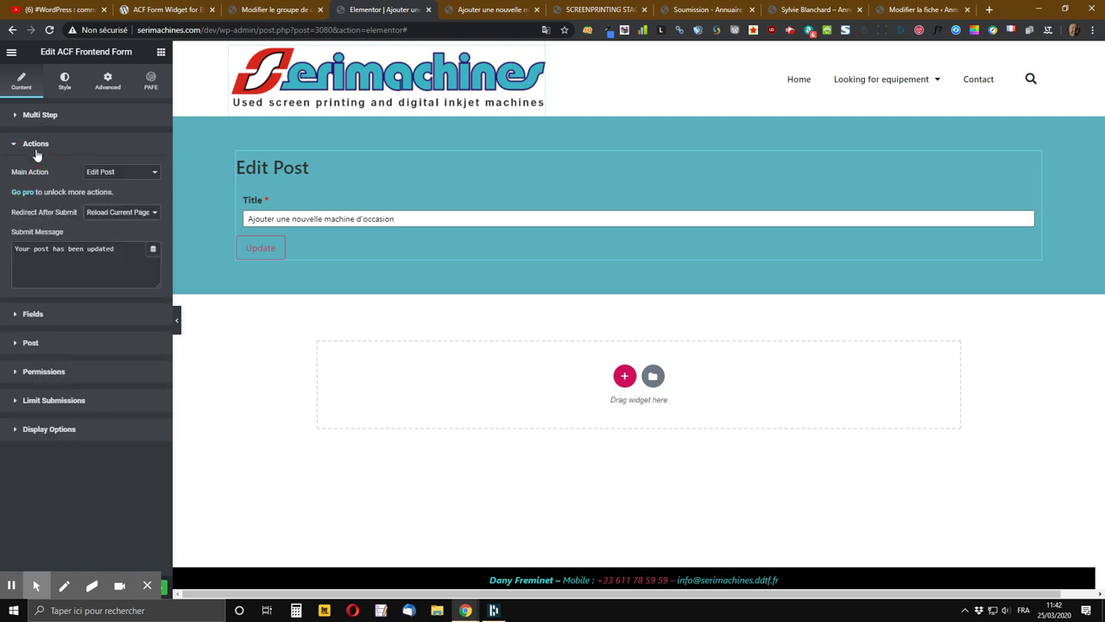
{"action": "left_click", "coordinate": [143, 175]}
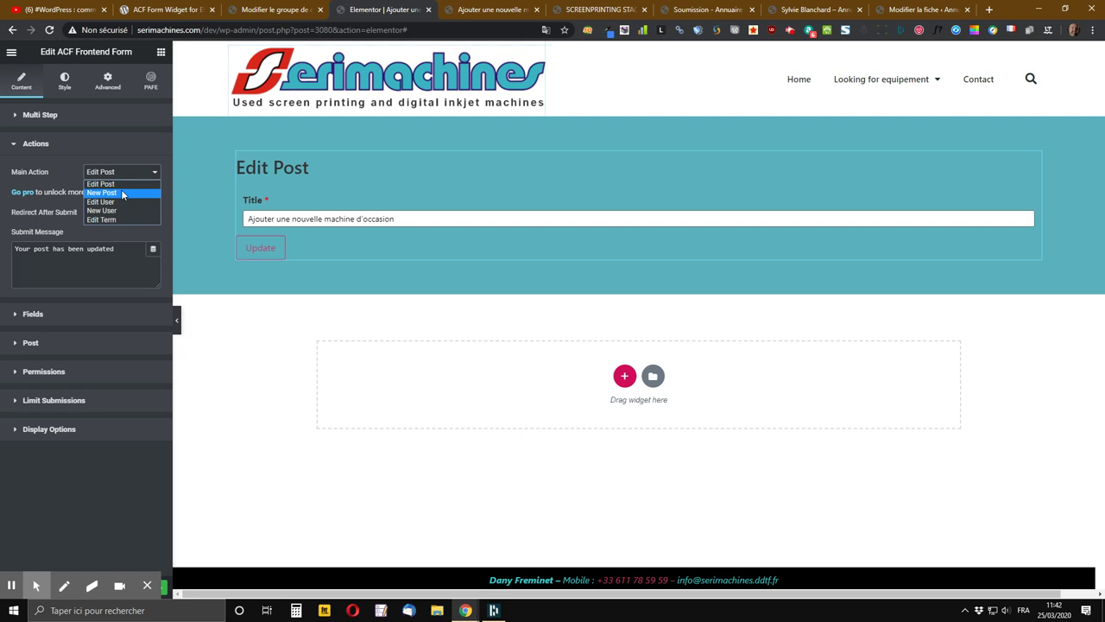
{"action": "left_click", "coordinate": [122, 192]}
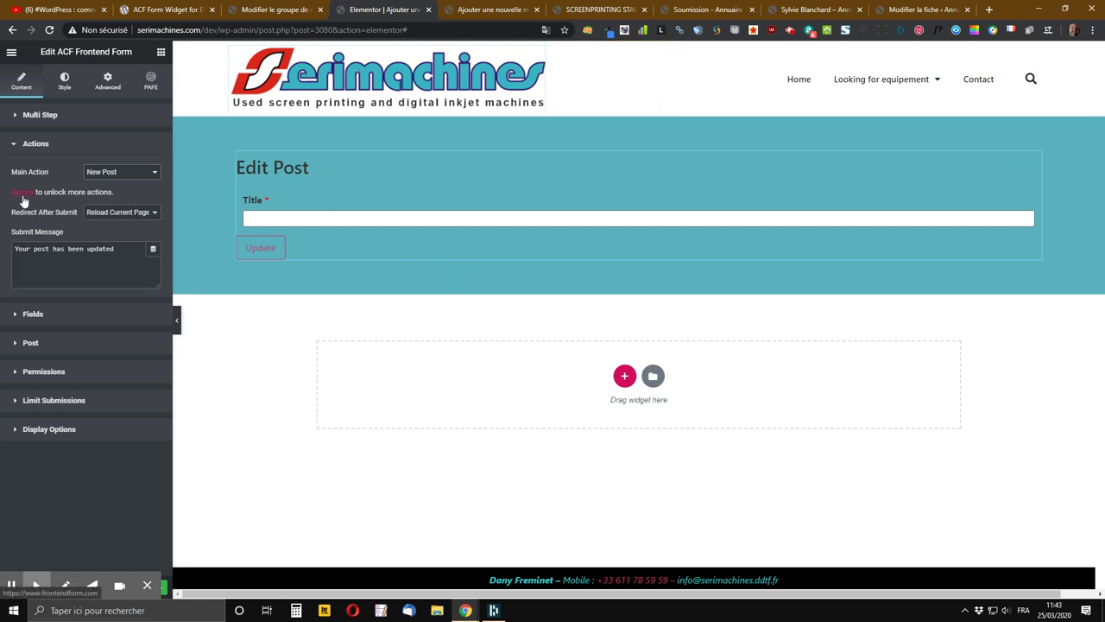
{"action": "left_click", "coordinate": [112, 214]}
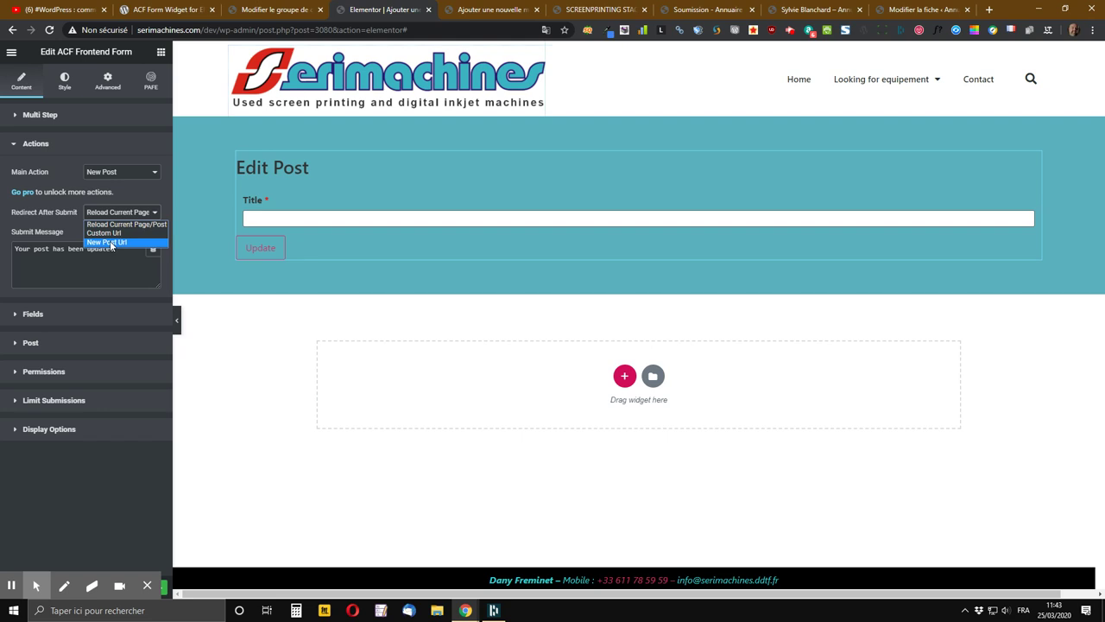
{"action": "left_click", "coordinate": [111, 242]}
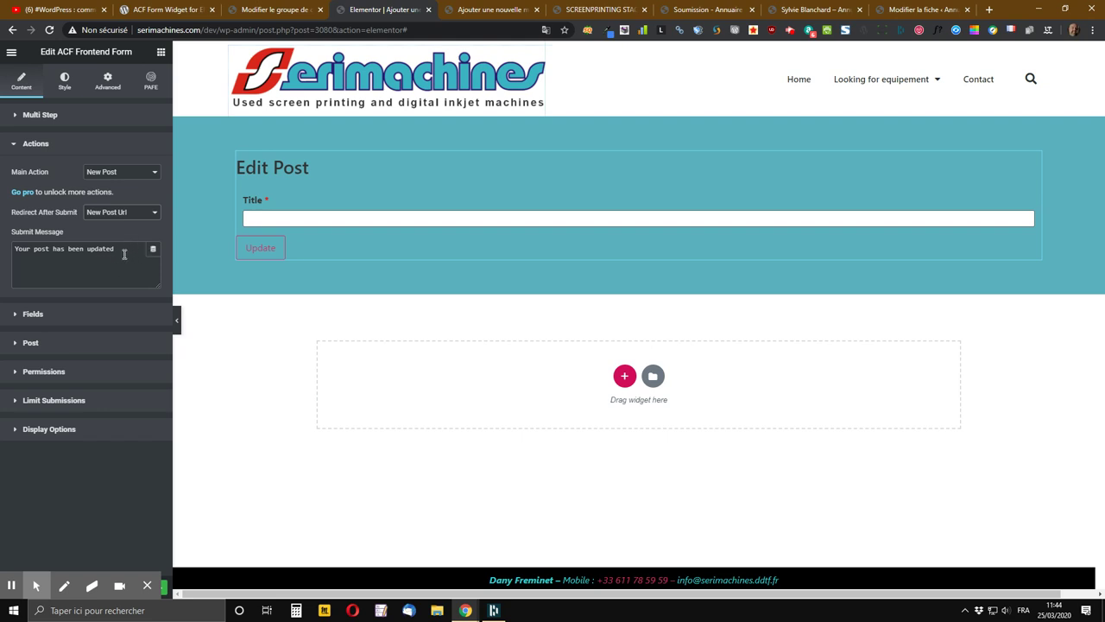
Replace the form's submit message with "Machine bien ajoutée" and update the page
{"action": "left_click_drag", "start_coordinate": [124, 254], "coordinate": [7, 255]}
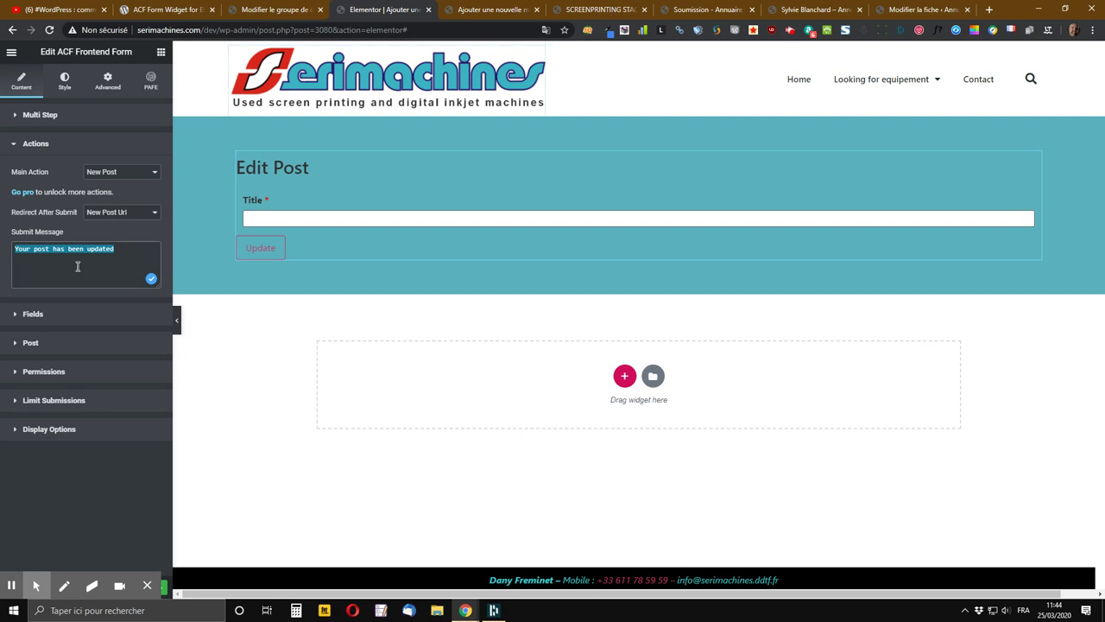
{"action": "type", "text": "Machine"}
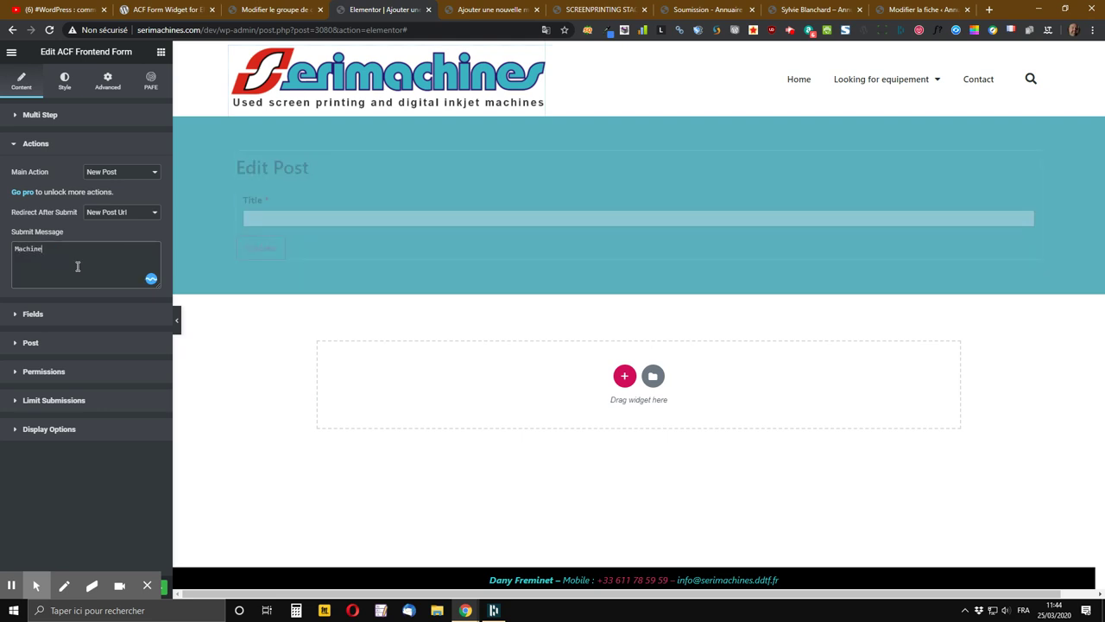
{"action": "type", "text": " bien ajou"}
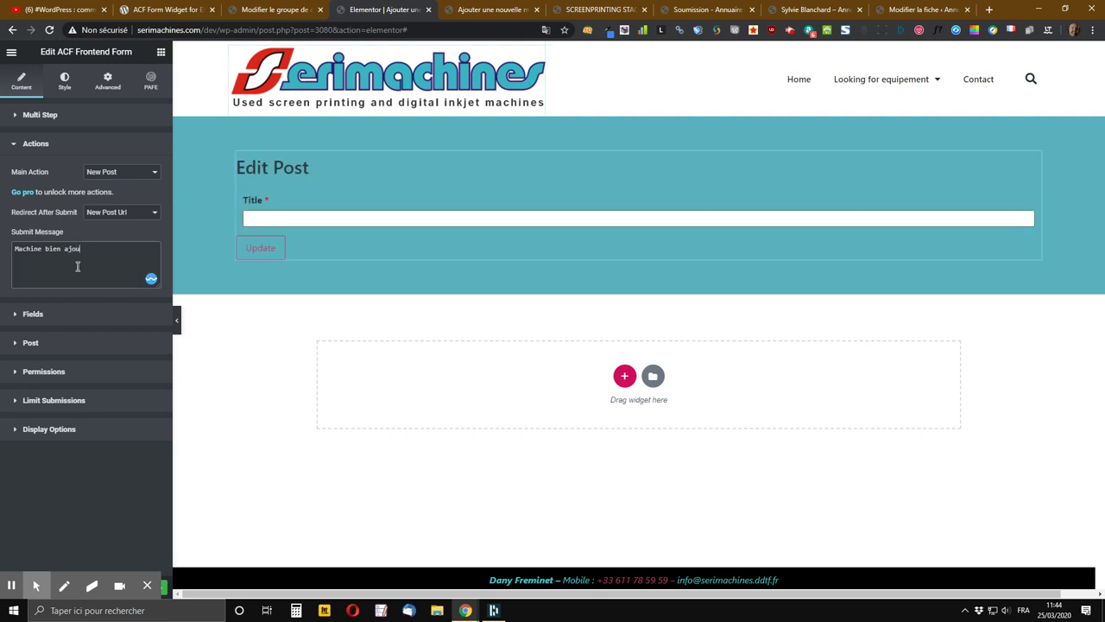
{"action": "type", "text": "tée"}
{"action": "left_click", "coordinate": [160, 592]}
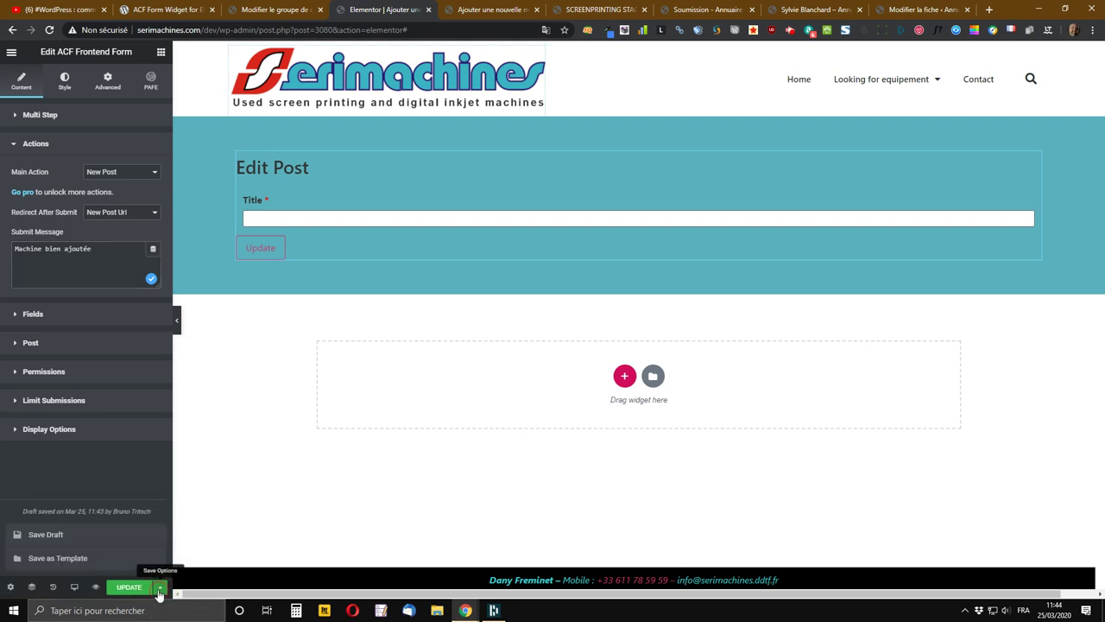
{"action": "left_click", "coordinate": [130, 590]}
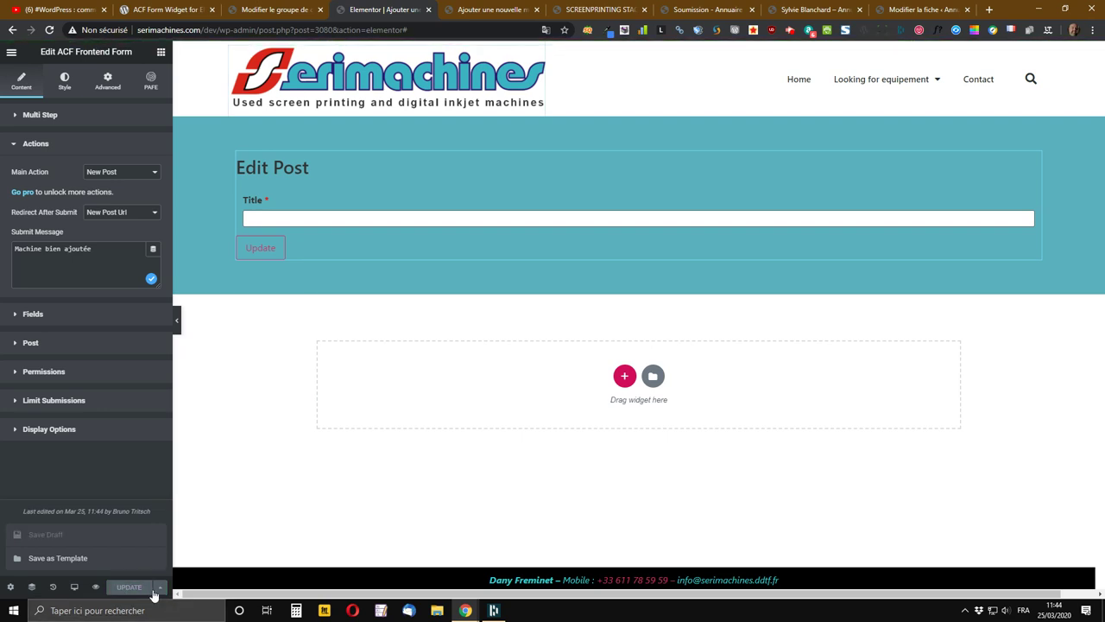
{"action": "left_click", "coordinate": [160, 587]}
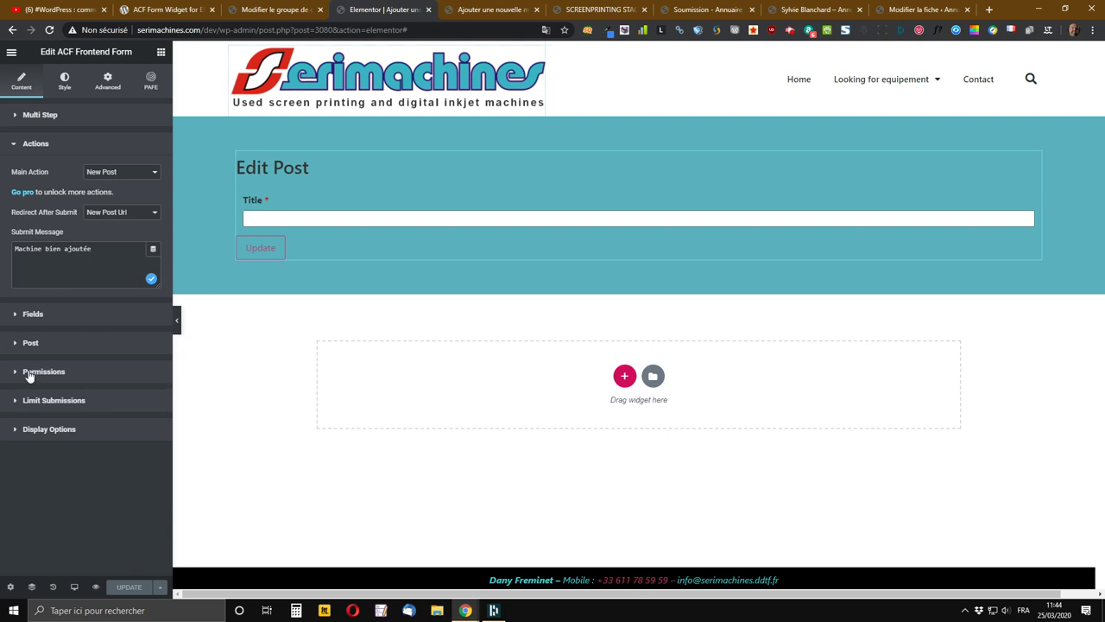
Set the form title to "Ajouter une nouvelle machine" in the widget's field settings
{"action": "left_click", "coordinate": [34, 315]}
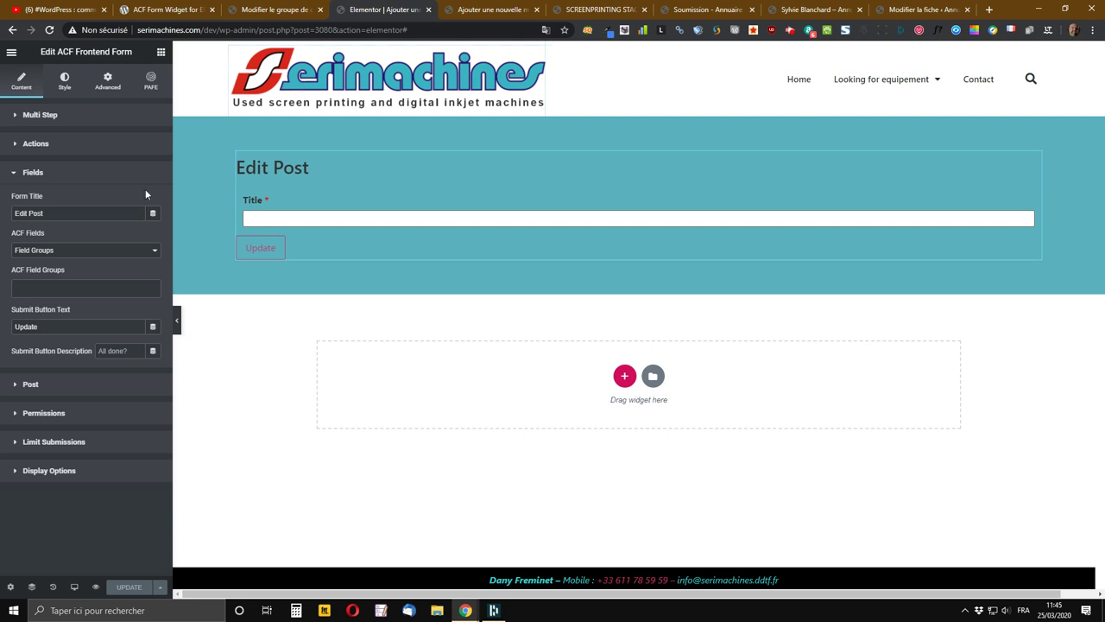
{"action": "double_click", "coordinate": [34, 214]}
{"action": "left_click_drag", "start_coordinate": [34, 214], "coordinate": [13, 218]}
{"action": "type", "text": "Ajoute"}
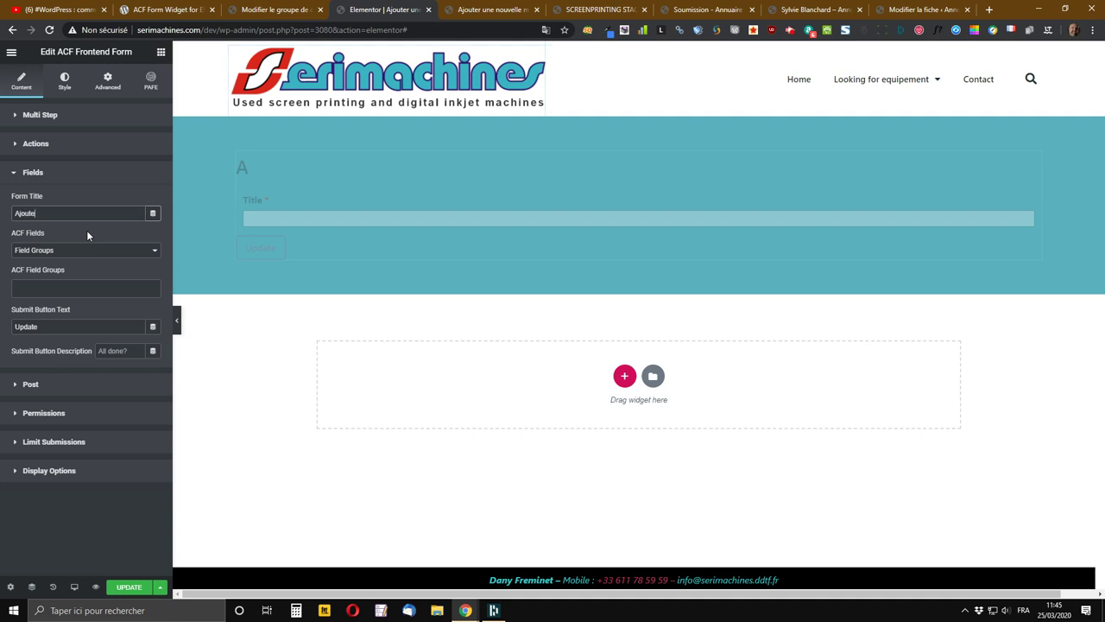
{"action": "type", "text": "r une n"}
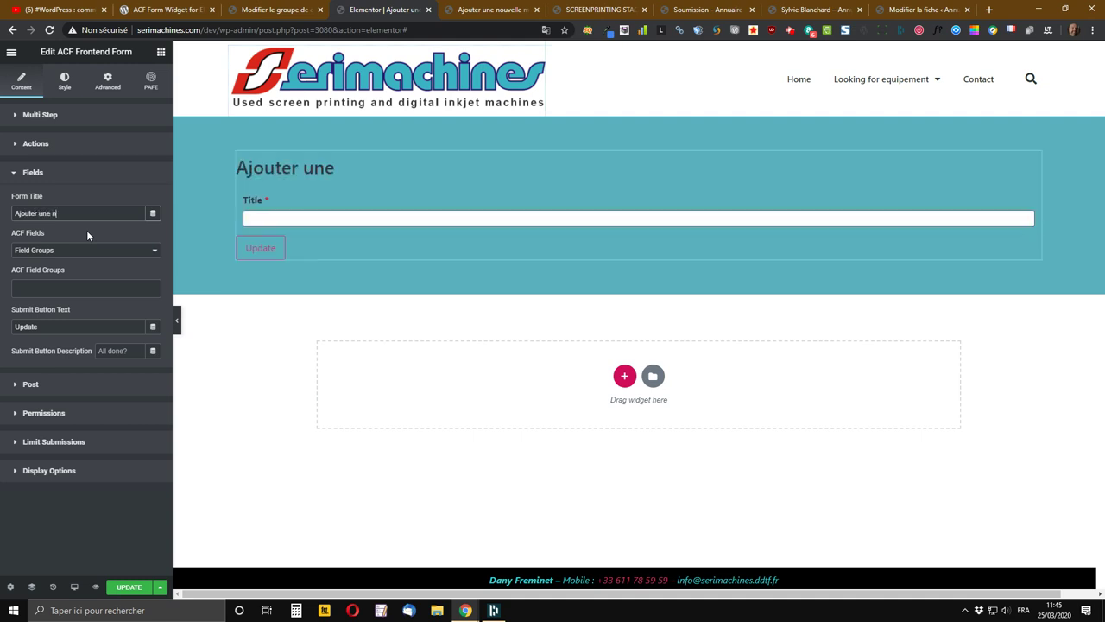
{"action": "type", "text": "ouvelle ma"}
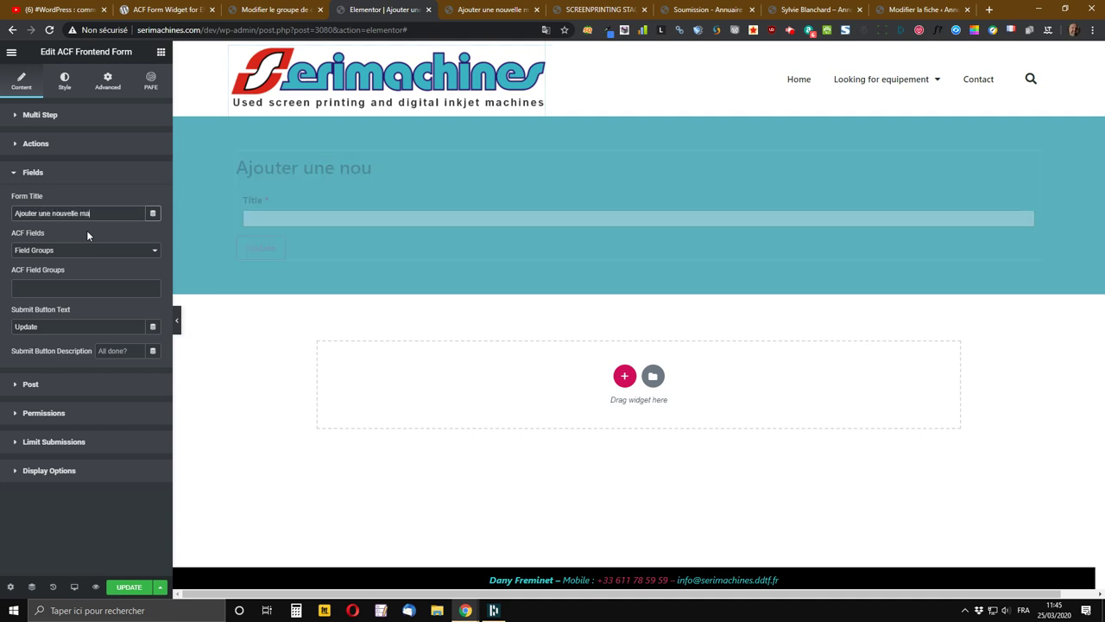
{"action": "type", "text": "chine"}
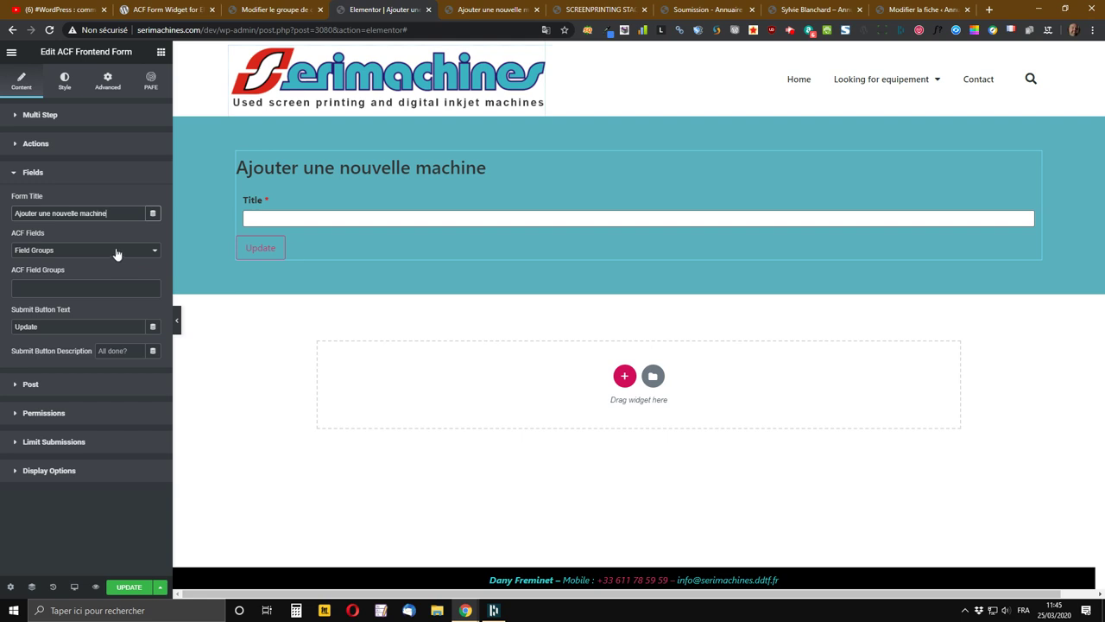
Try building the form from individual ACF fields with only the Age field, and return the selection mode to Field Groups
{"action": "left_click", "coordinate": [117, 253]}
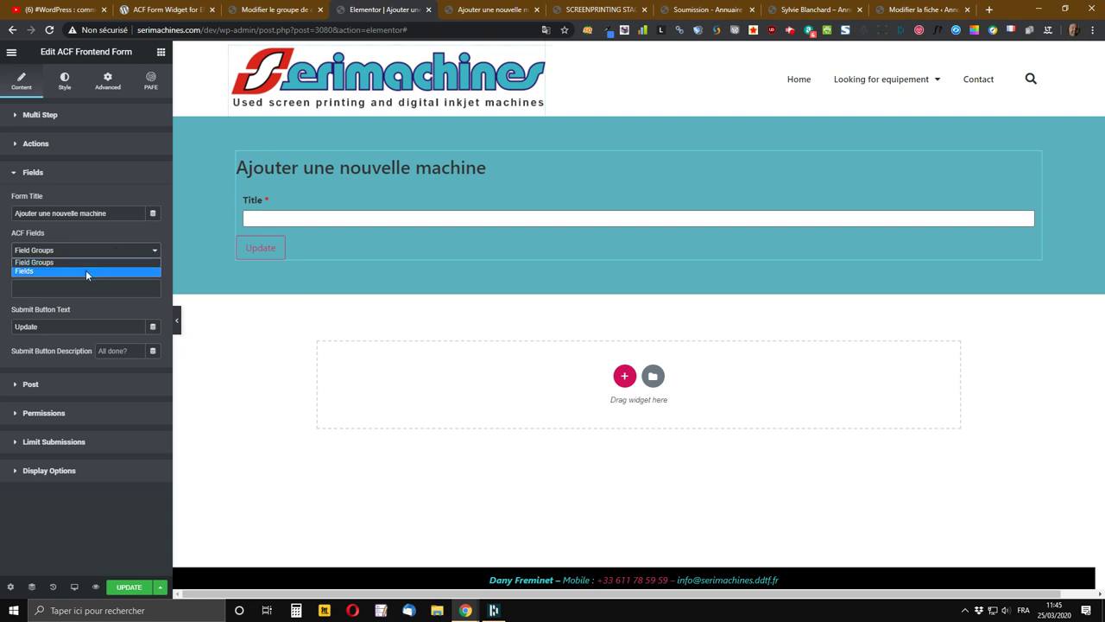
{"action": "left_click", "coordinate": [86, 270]}
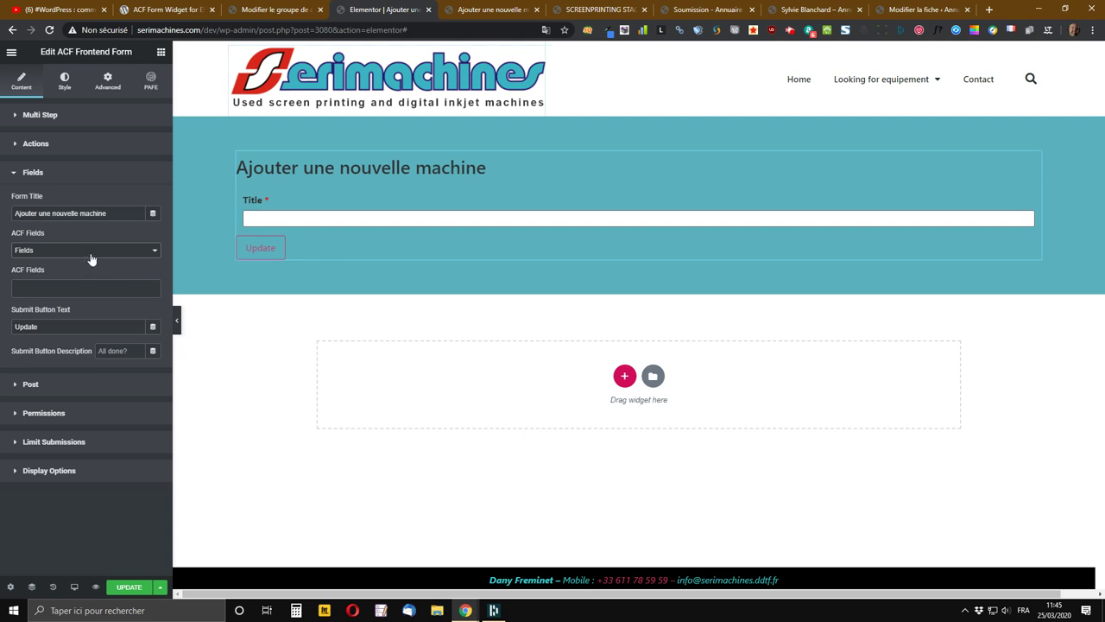
{"action": "left_click", "coordinate": [42, 291]}
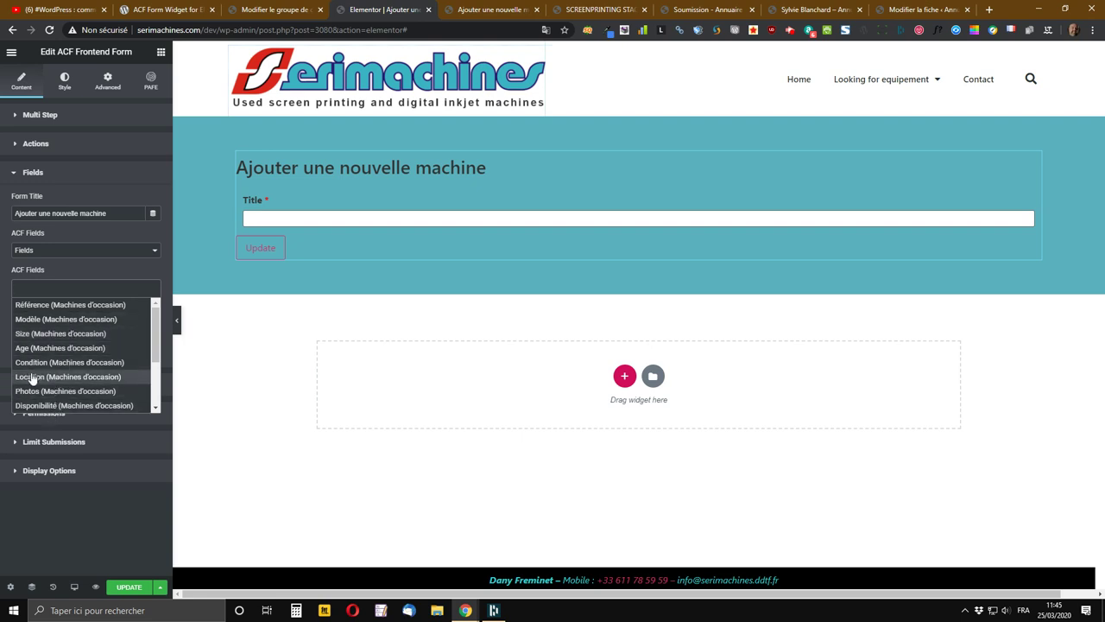
{"action": "left_click", "coordinate": [41, 349]}
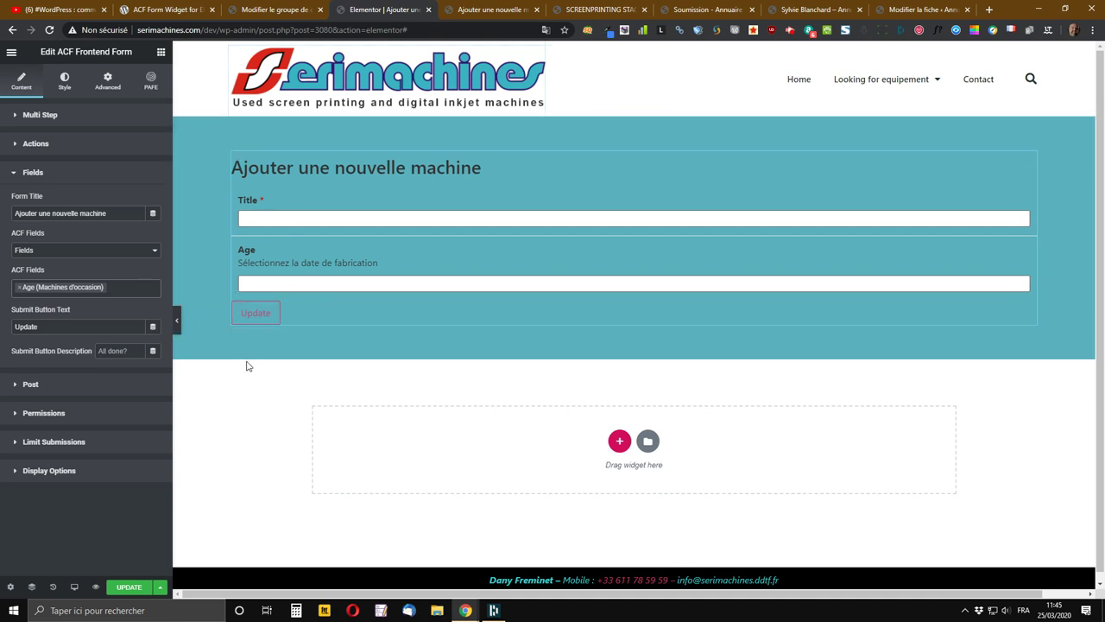
{"action": "left_click", "coordinate": [71, 252]}
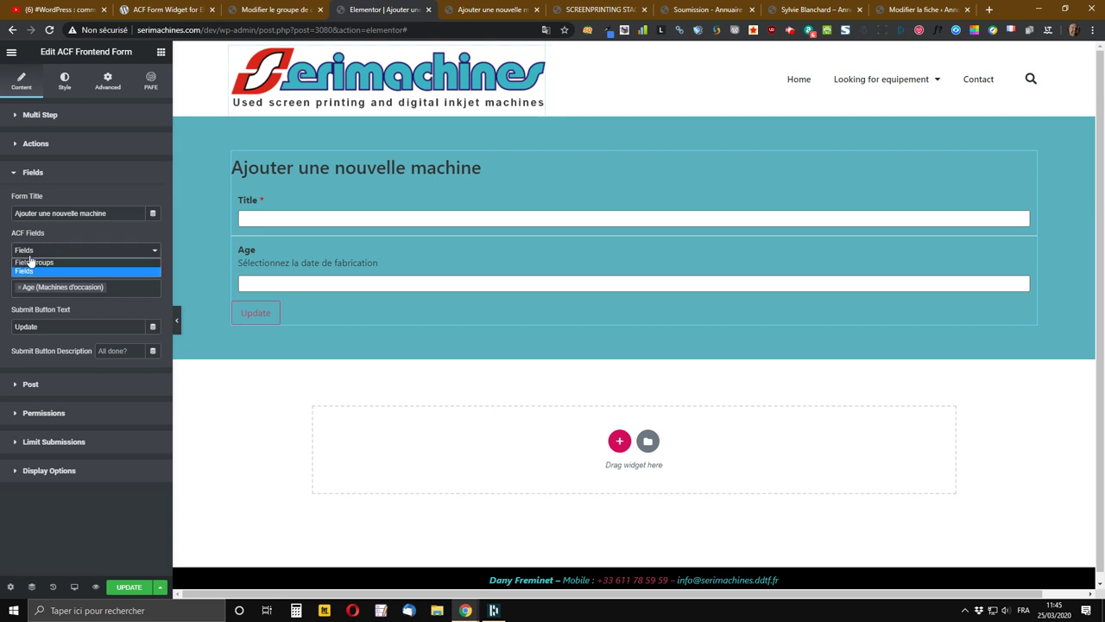
{"action": "left_click", "coordinate": [34, 263]}
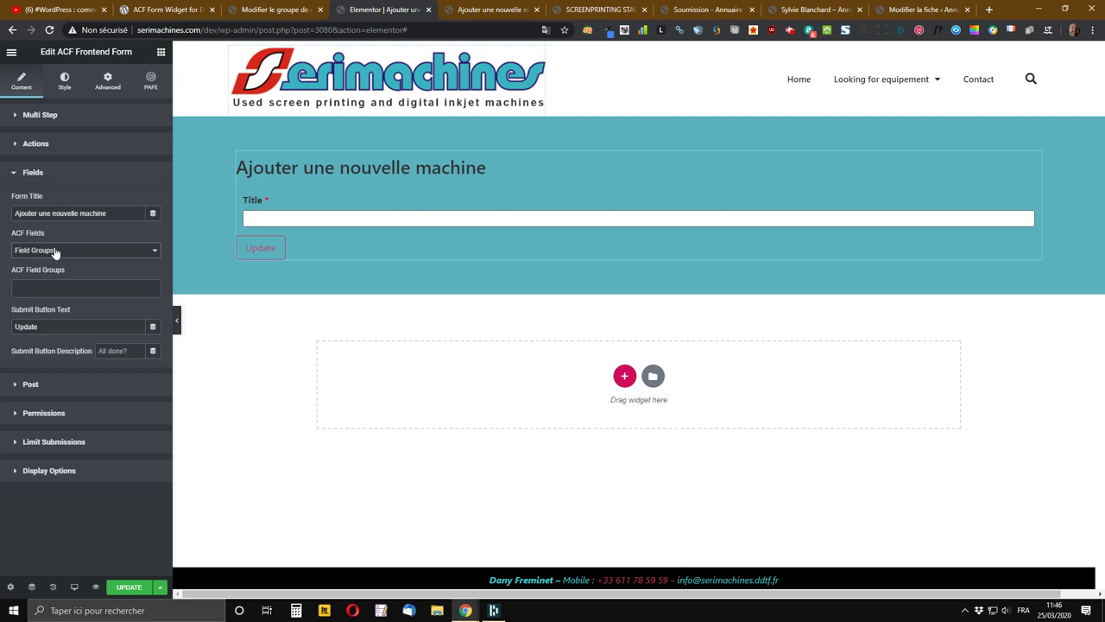
Add the Machines d'occasion ACF field group to the form and review its fields down to Marque in the preview
{"action": "left_click", "coordinate": [50, 289]}
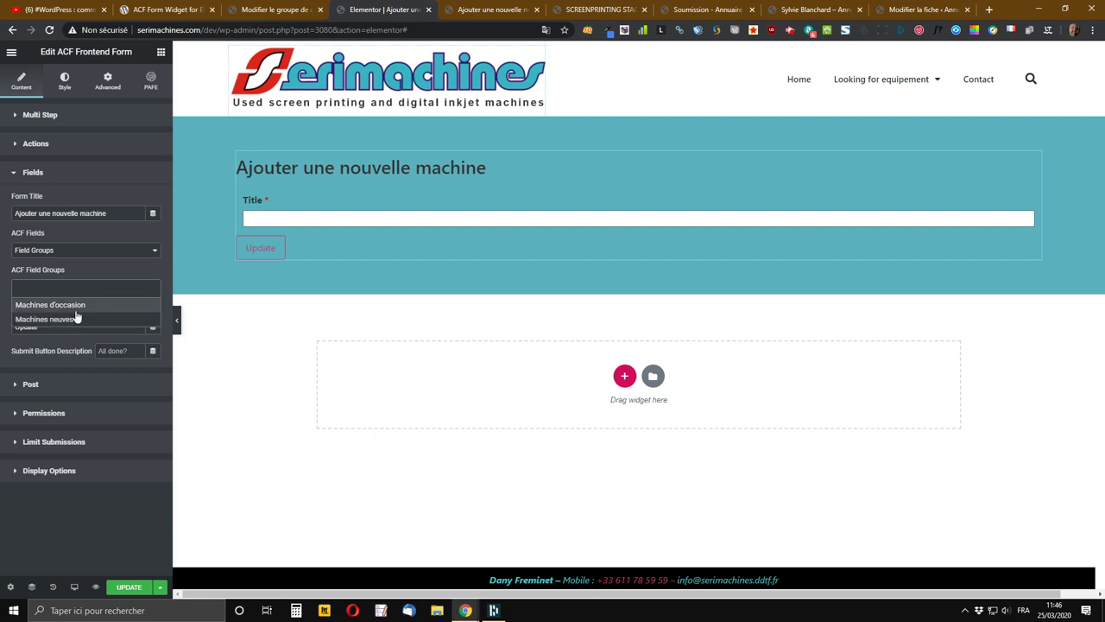
{"action": "left_click", "coordinate": [72, 305]}
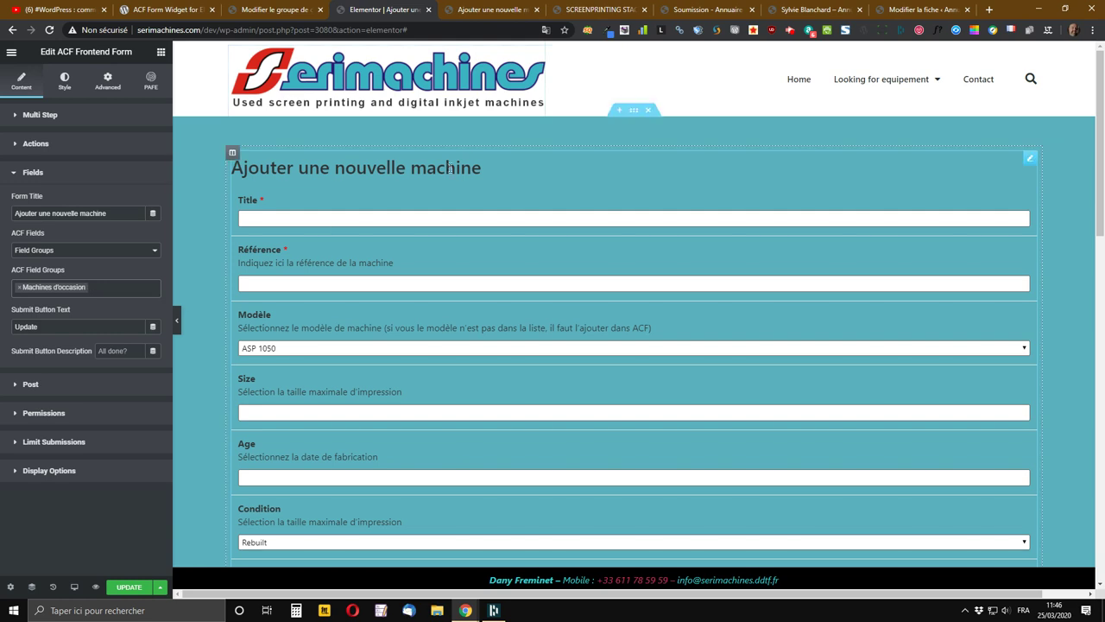
{"action": "scroll", "coordinate": [675, 286], "scroll_direction": "down", "scroll_amount": 2}
{"action": "scroll", "coordinate": [676, 287], "scroll_direction": "down", "scroll_amount": 10}
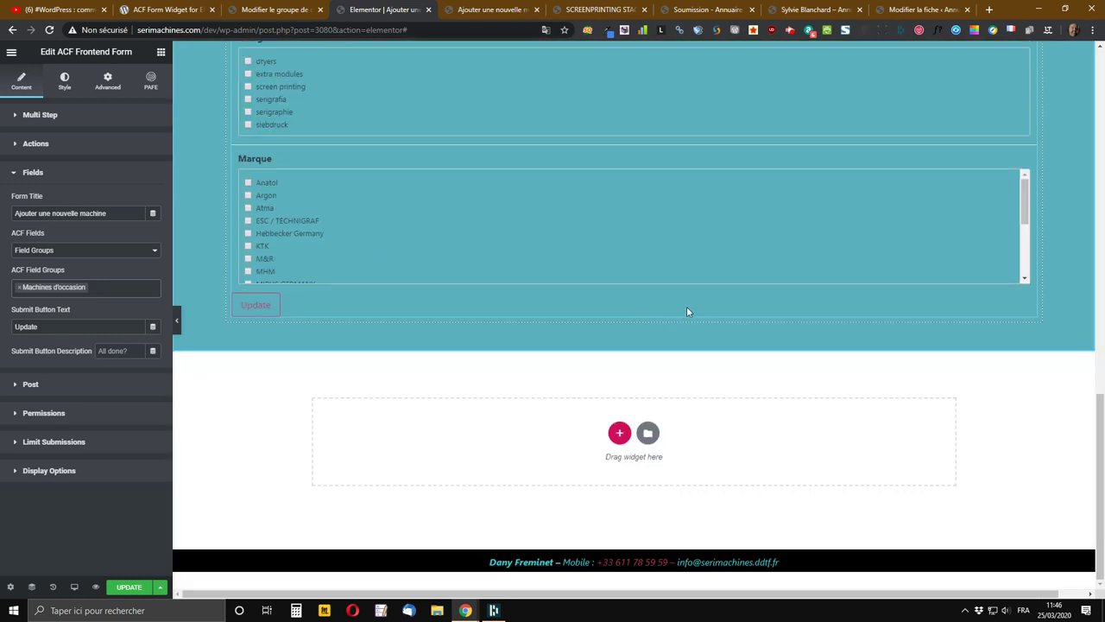
{"action": "scroll", "coordinate": [680, 311], "scroll_direction": "up", "scroll_amount": 3}
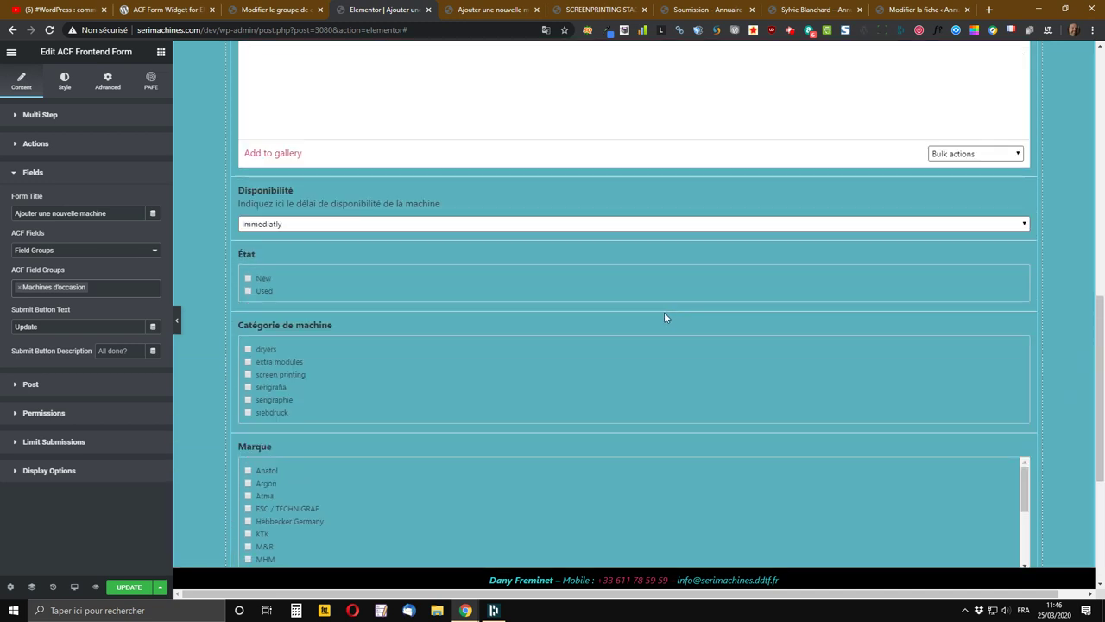
{"action": "scroll", "coordinate": [664, 312], "scroll_direction": "down", "scroll_amount": 3}
{"action": "scroll", "coordinate": [654, 341], "scroll_direction": "up", "scroll_amount": 15}
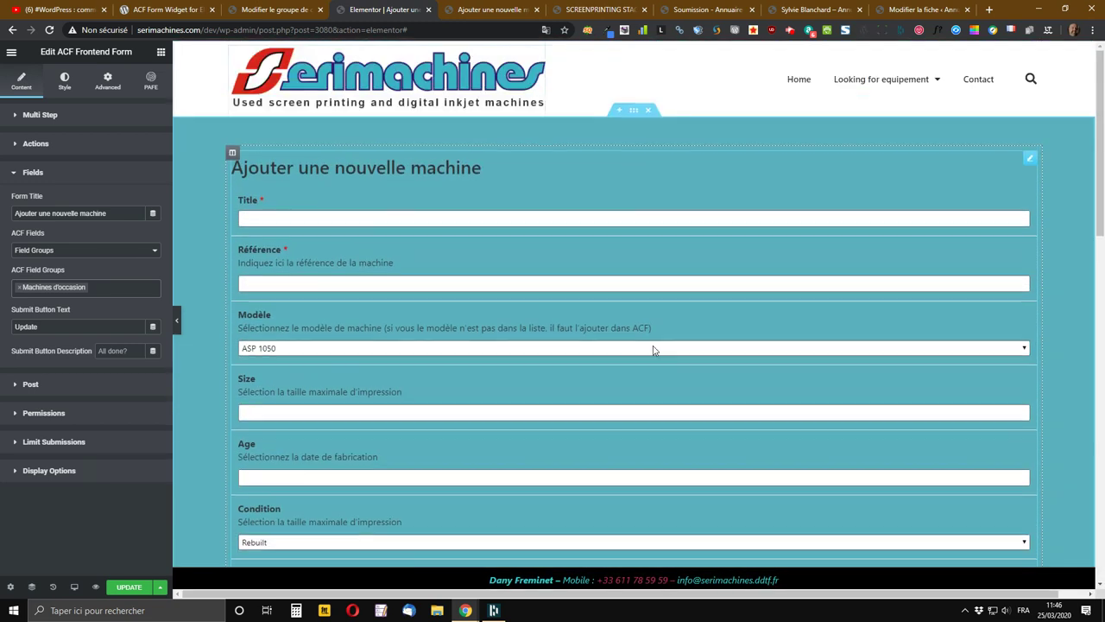
Update the page and review the content and custom fields of the directory listing in the sophrology site's editor
{"action": "left_click", "coordinate": [130, 588]}
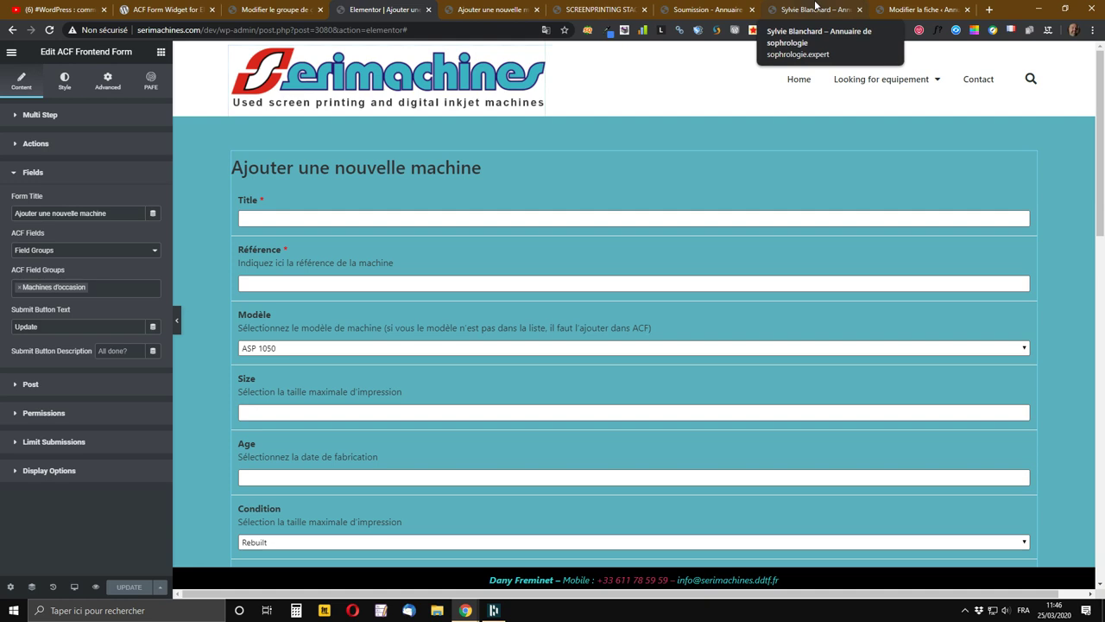
{"action": "left_click", "coordinate": [920, 10]}
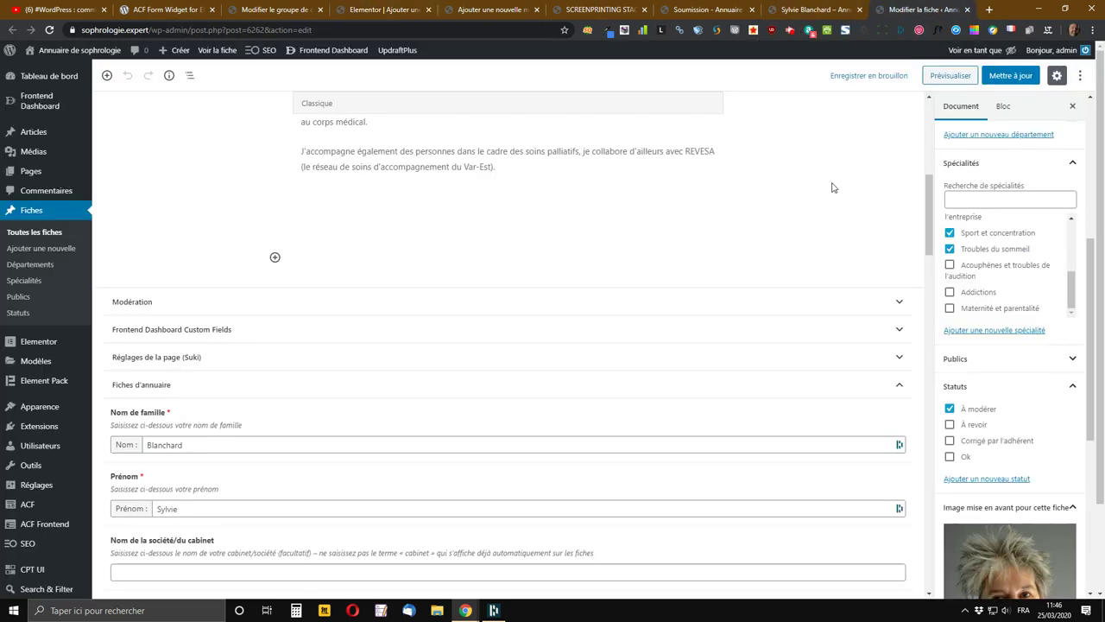
{"action": "scroll", "coordinate": [833, 187], "scroll_direction": "up", "scroll_amount": 5}
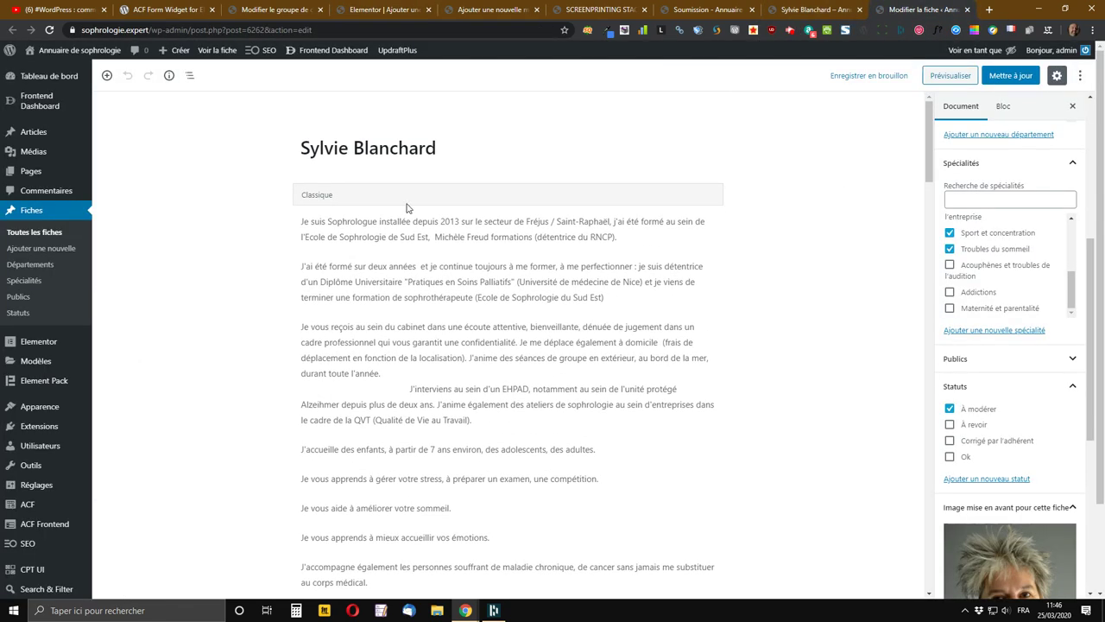
{"action": "scroll", "coordinate": [407, 208], "scroll_direction": "down", "scroll_amount": 3}
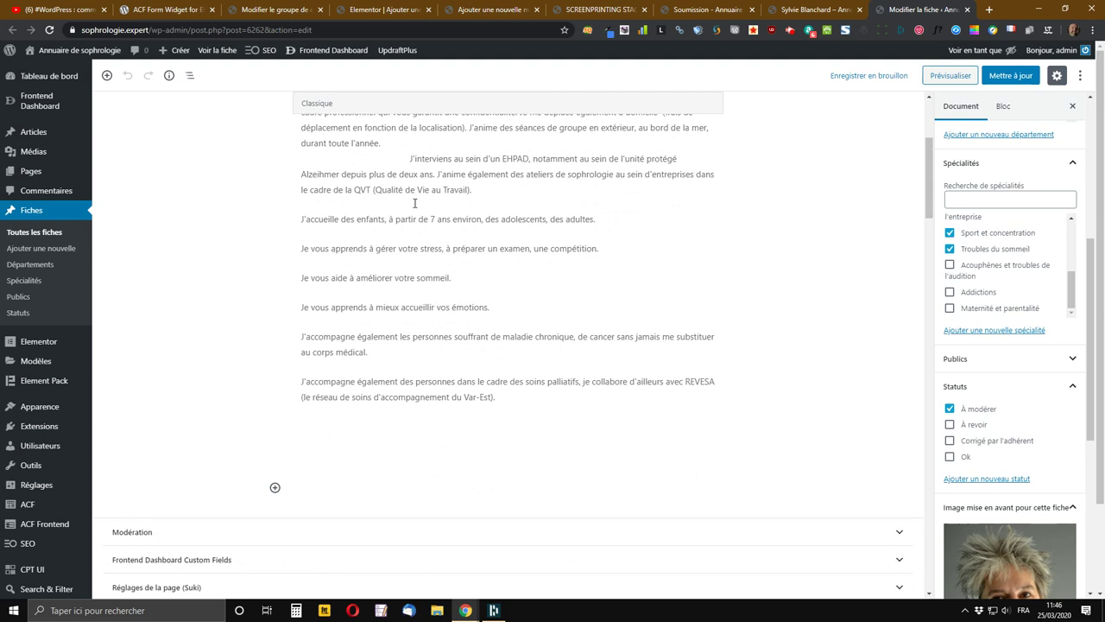
{"action": "scroll", "coordinate": [416, 206], "scroll_direction": "down", "scroll_amount": 3}
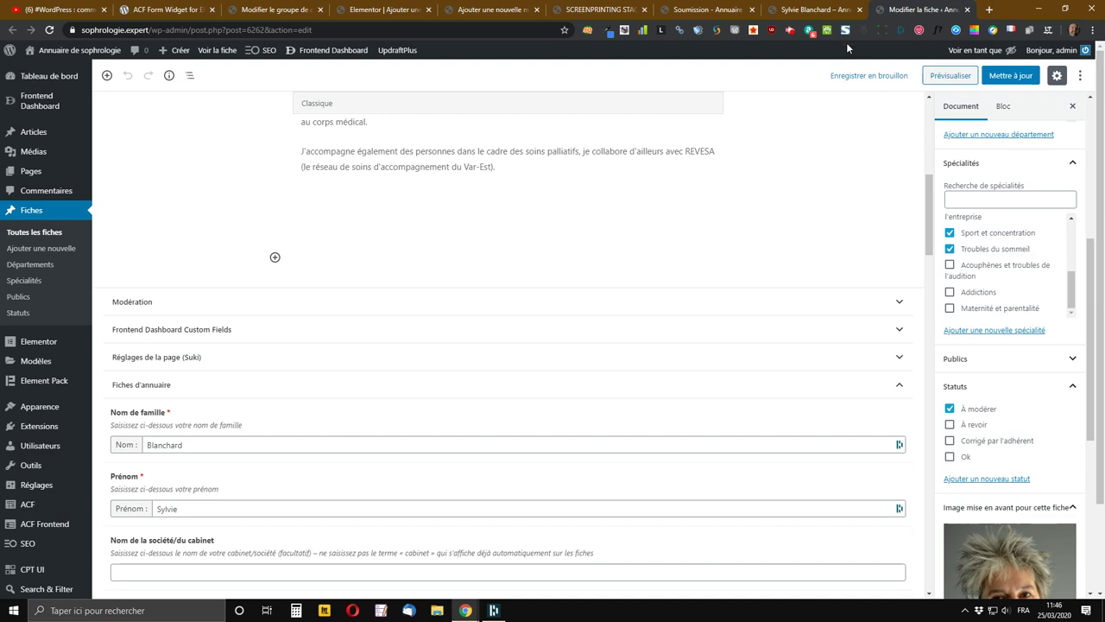
Return to the Elementor page and review the machine form's fields from Title down to Marque
{"action": "left_click", "coordinate": [302, 10]}
{"action": "left_click", "coordinate": [377, 9]}
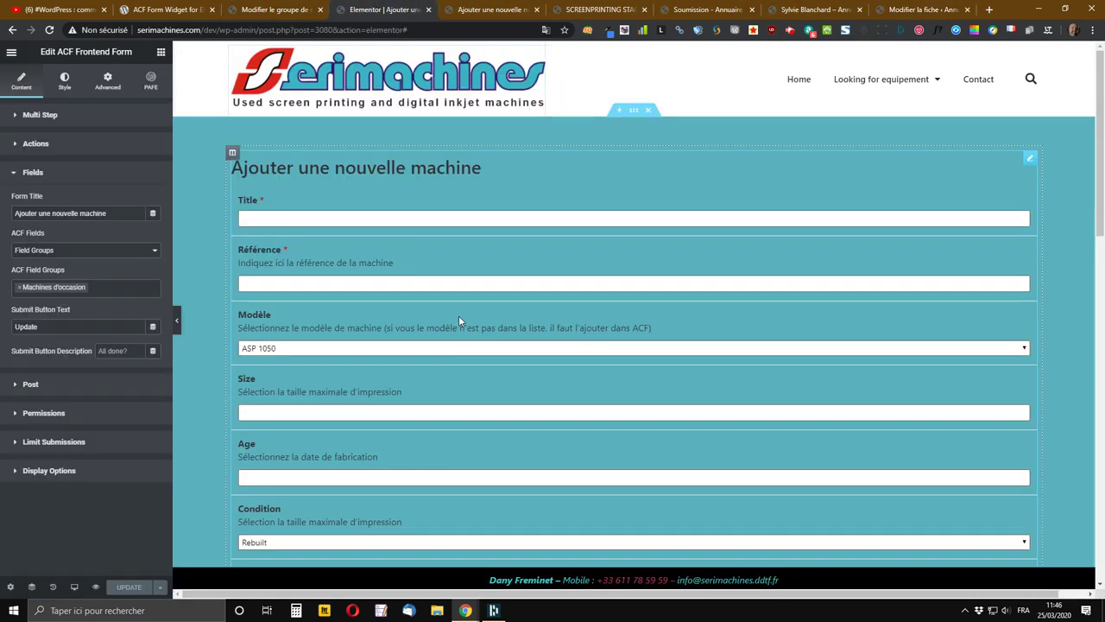
{"action": "scroll", "coordinate": [459, 321], "scroll_direction": "down", "scroll_amount": 10}
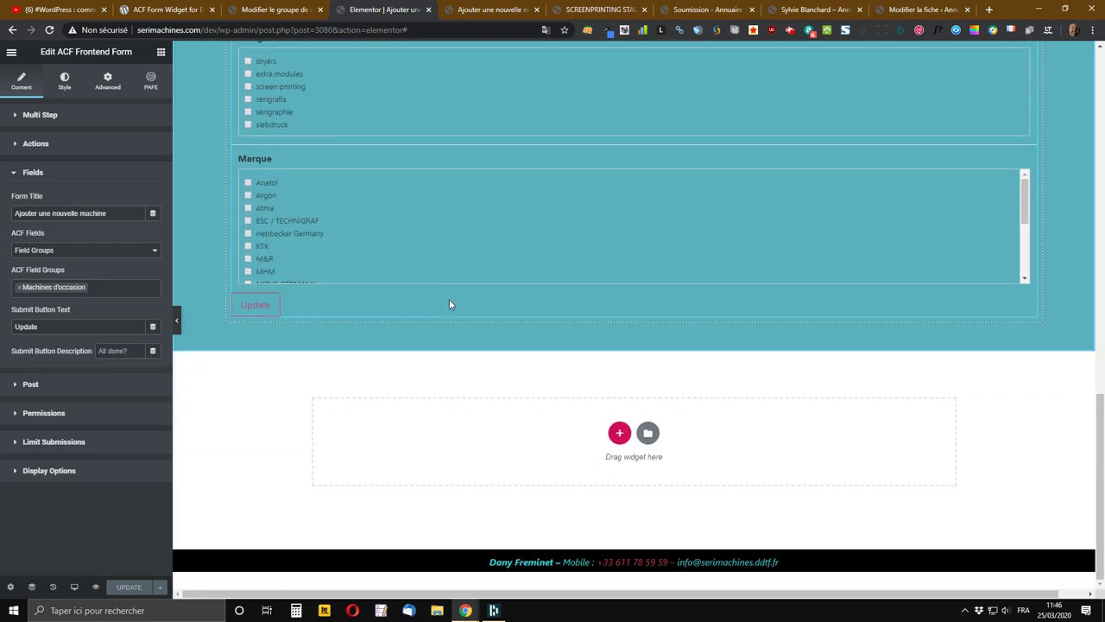
{"action": "scroll", "coordinate": [448, 281], "scroll_direction": "up", "scroll_amount": 2}
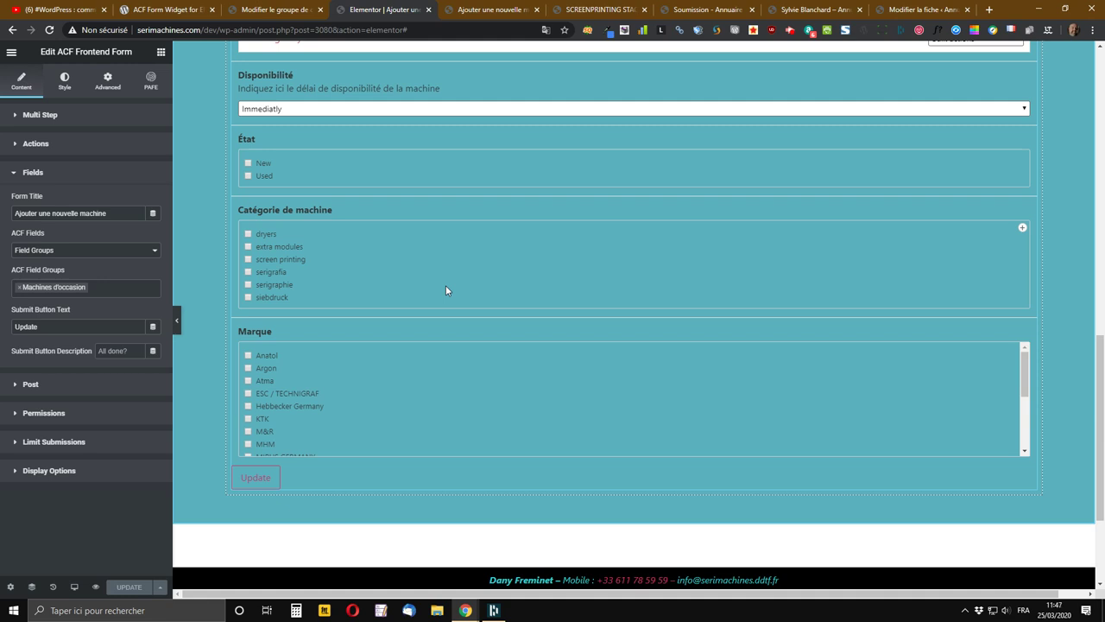
{"action": "scroll", "coordinate": [449, 283], "scroll_direction": "up", "scroll_amount": 5}
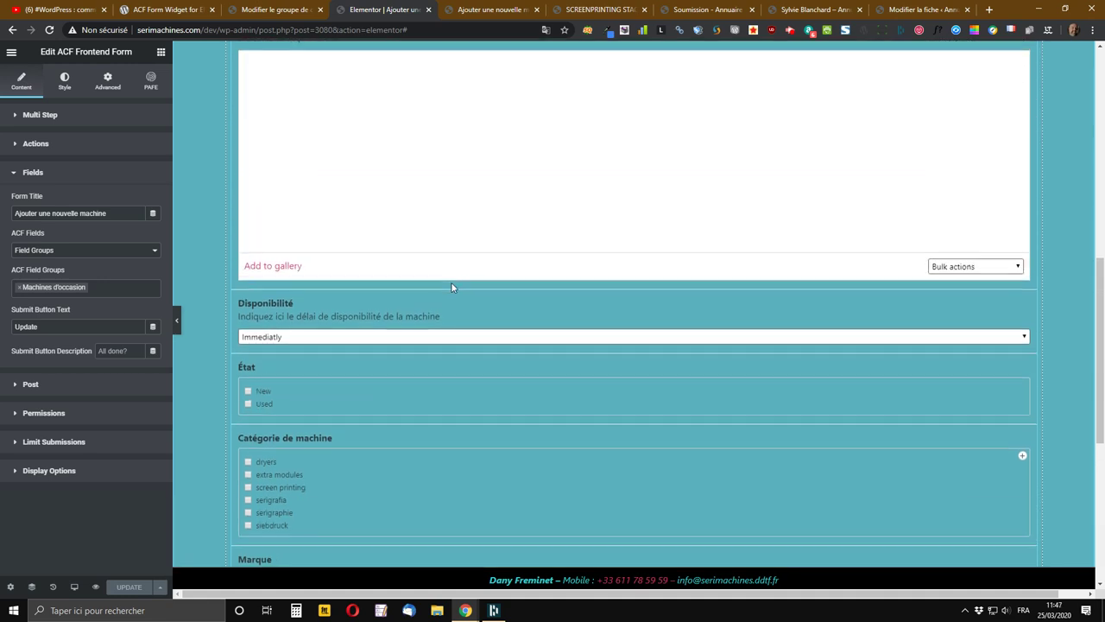
{"action": "scroll", "coordinate": [449, 285], "scroll_direction": "up", "scroll_amount": 4}
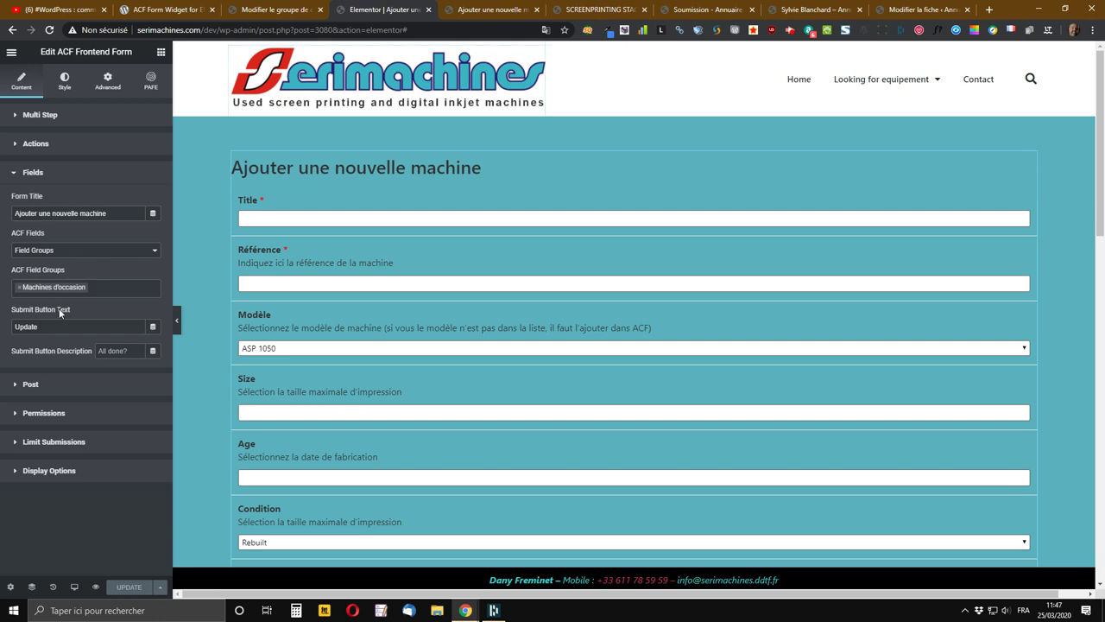
Set the form's submit button text to "Envoyer"
{"action": "scroll", "coordinate": [394, 329], "scroll_direction": "down", "scroll_amount": 3}
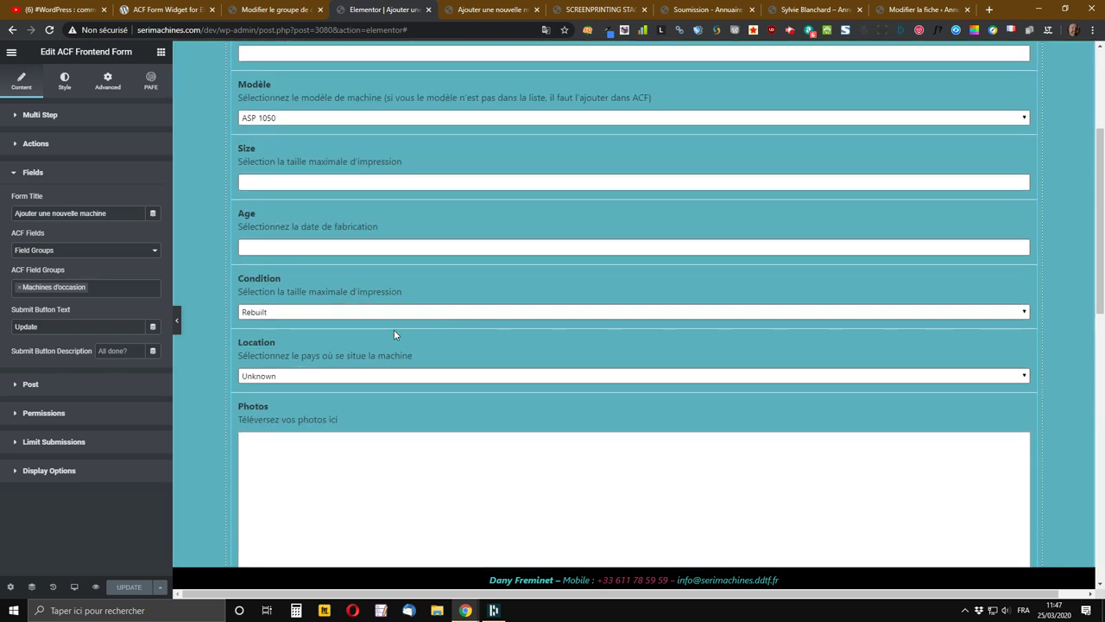
{"action": "scroll", "coordinate": [337, 346], "scroll_direction": "down", "scroll_amount": 10}
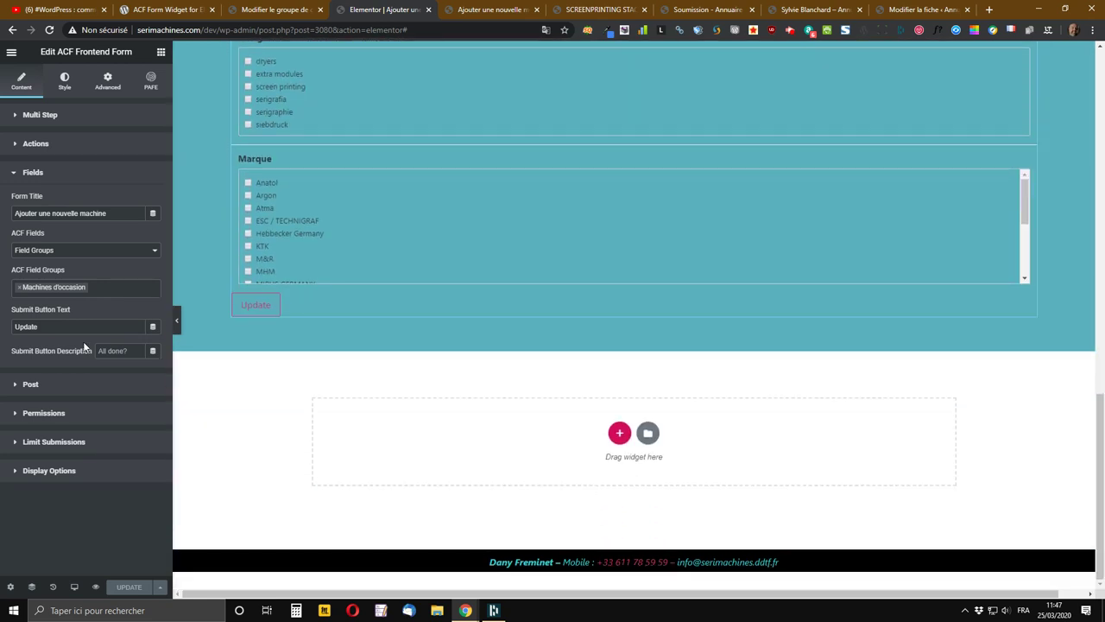
{"action": "left_click_drag", "start_coordinate": [47, 329], "coordinate": [3, 334]}
{"action": "type", "text": "Envoyer"}
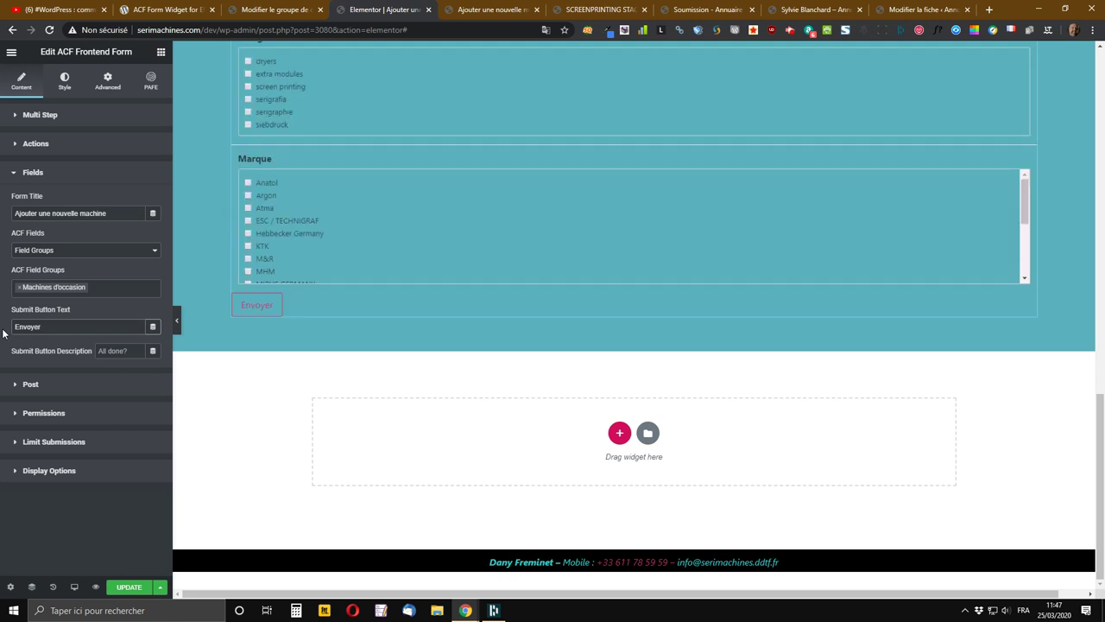
Try "Description" as the submit button description, update the page and check the button in the front-end preview
{"action": "left_click", "coordinate": [120, 351]}
{"action": "type", "text": "D"}
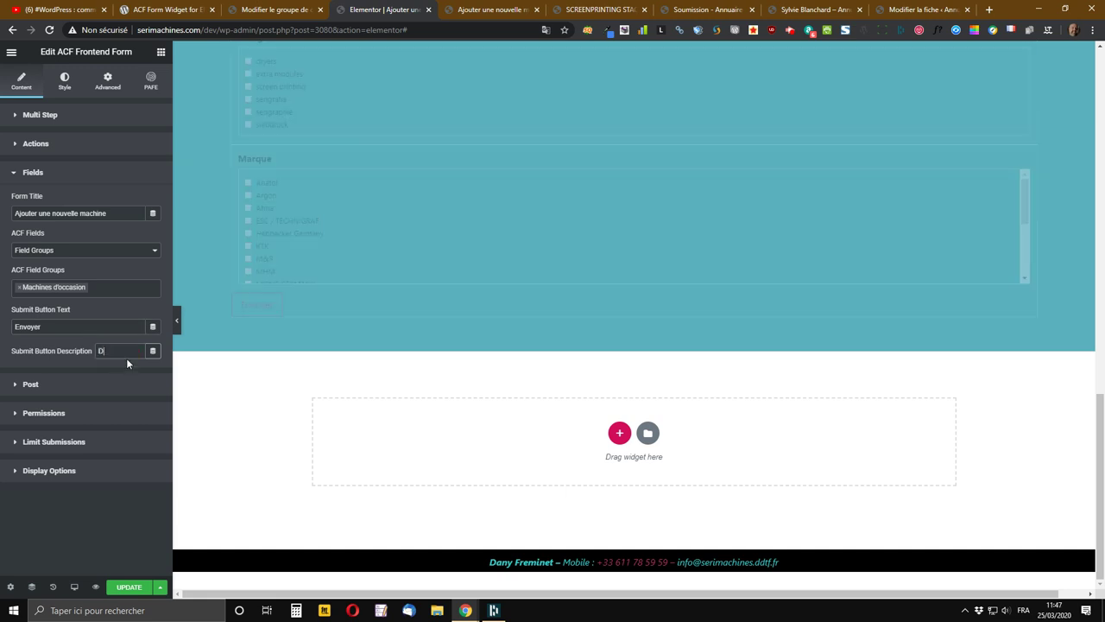
{"action": "type", "text": "escription"}
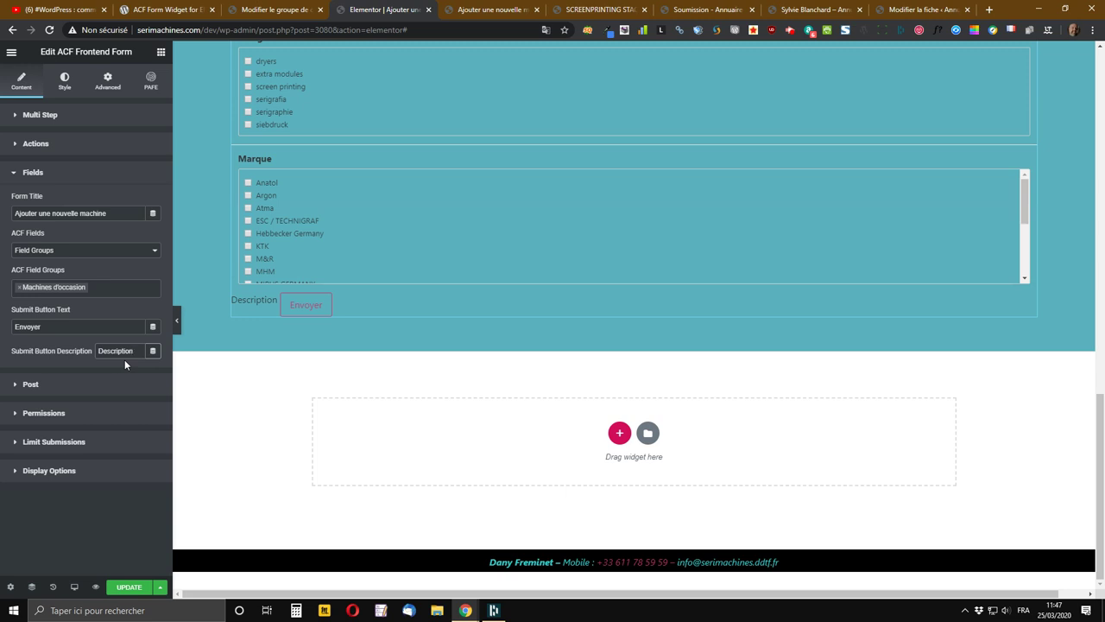
{"action": "left_click", "coordinate": [137, 587]}
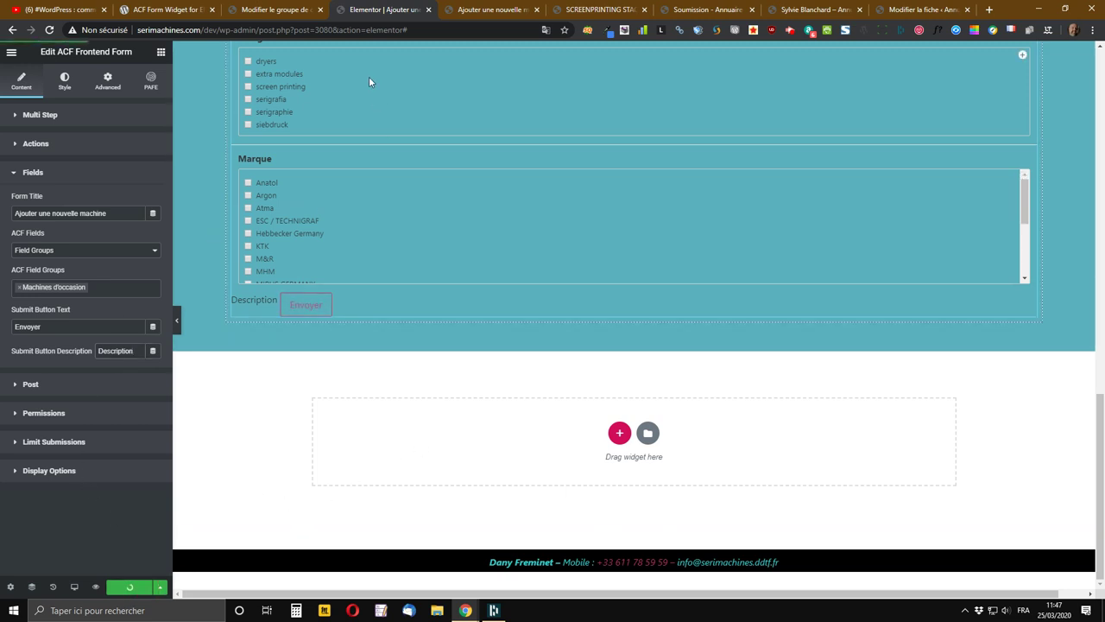
{"action": "left_click", "coordinate": [97, 589]}
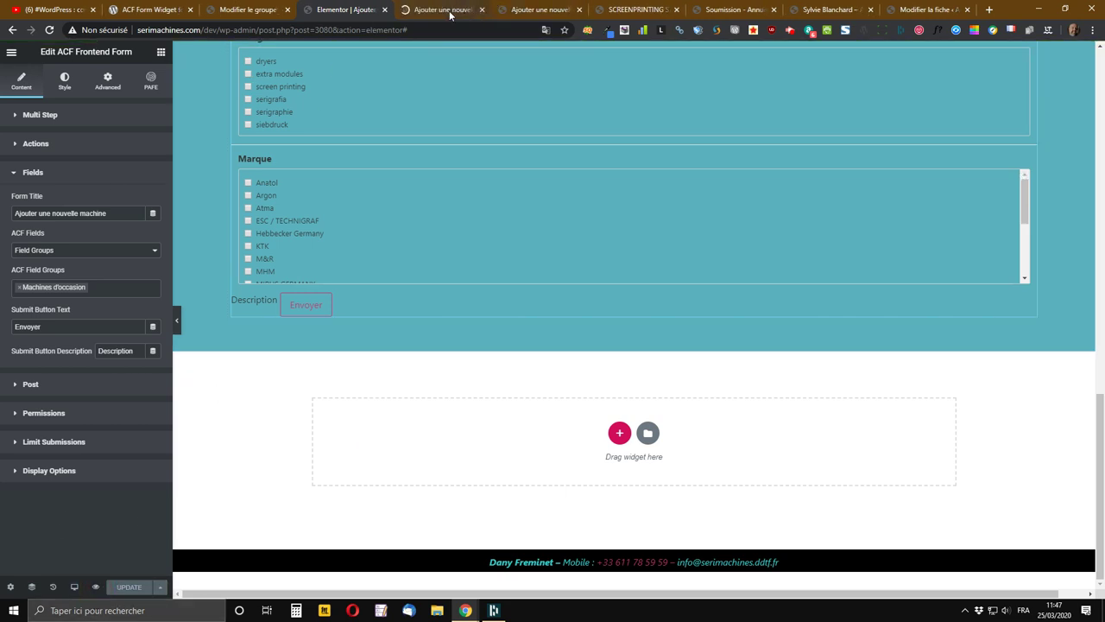
{"action": "left_click", "coordinate": [450, 14]}
{"action": "scroll", "coordinate": [442, 235], "scroll_direction": "down", "scroll_amount": 10}
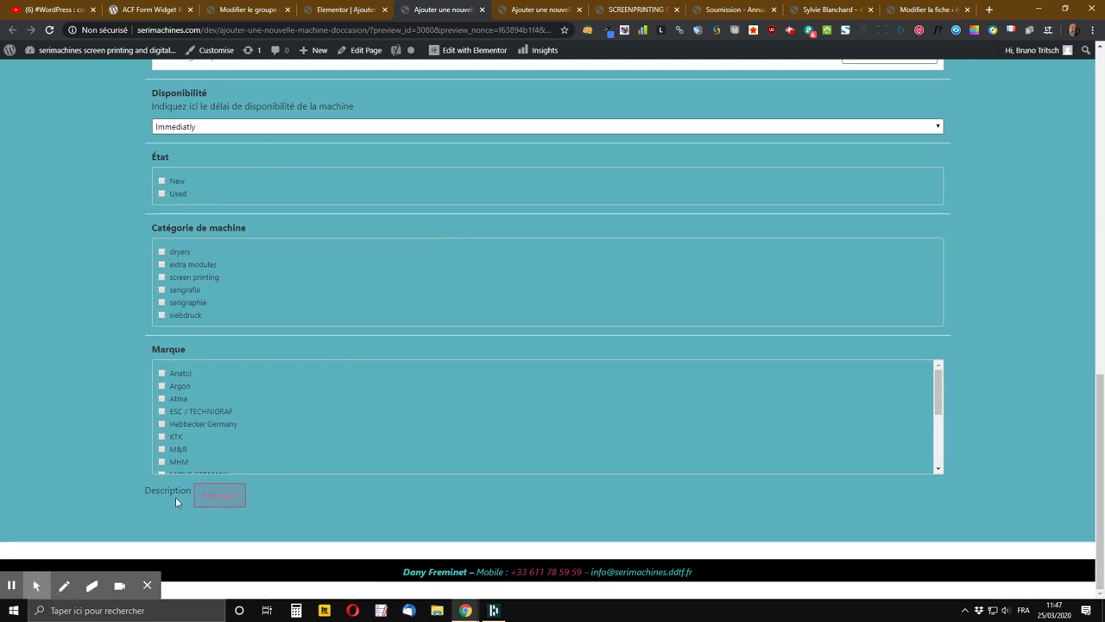
Clear the submit button description in the Elementor form widget and update the page
{"action": "left_click", "coordinate": [343, 9]}
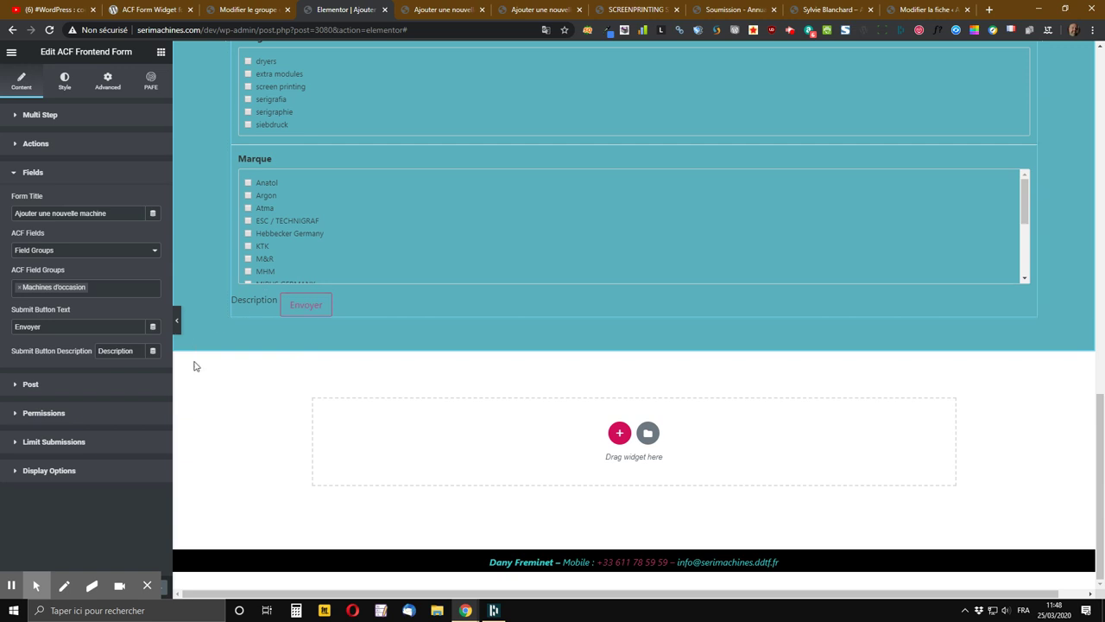
{"action": "left_click", "coordinate": [78, 354]}
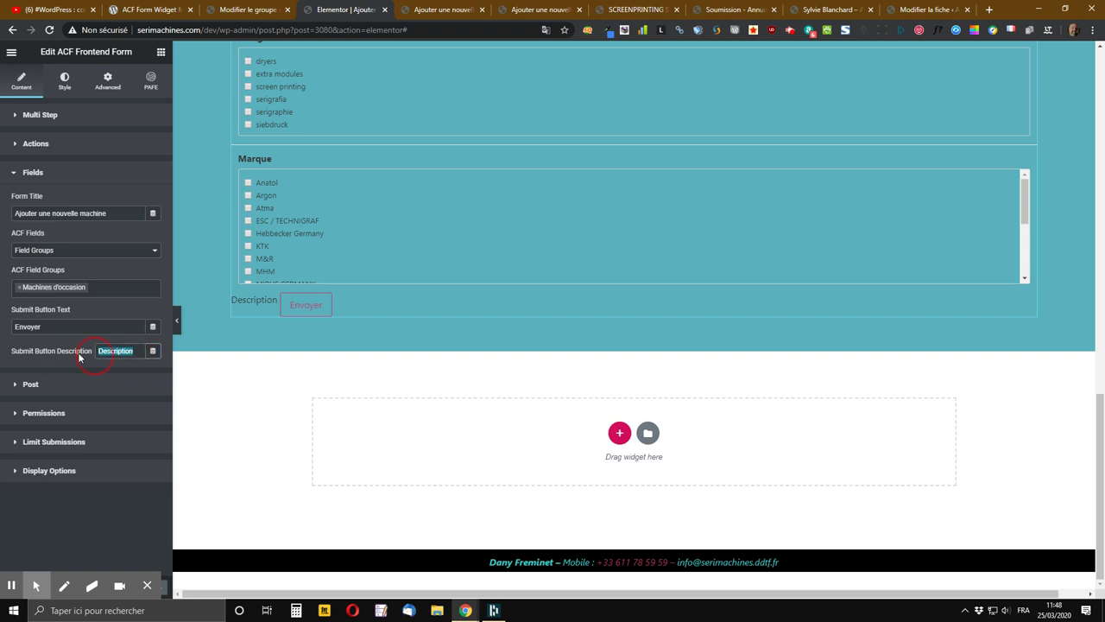
{"action": "key", "text": "BackSpace"}
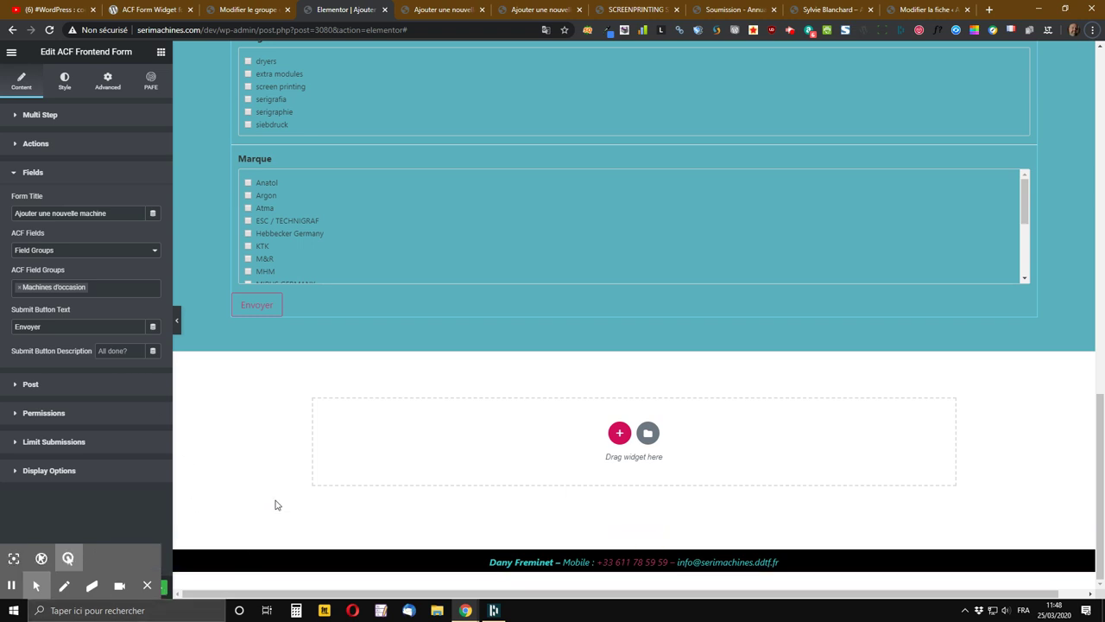
{"action": "left_click", "coordinate": [126, 542]}
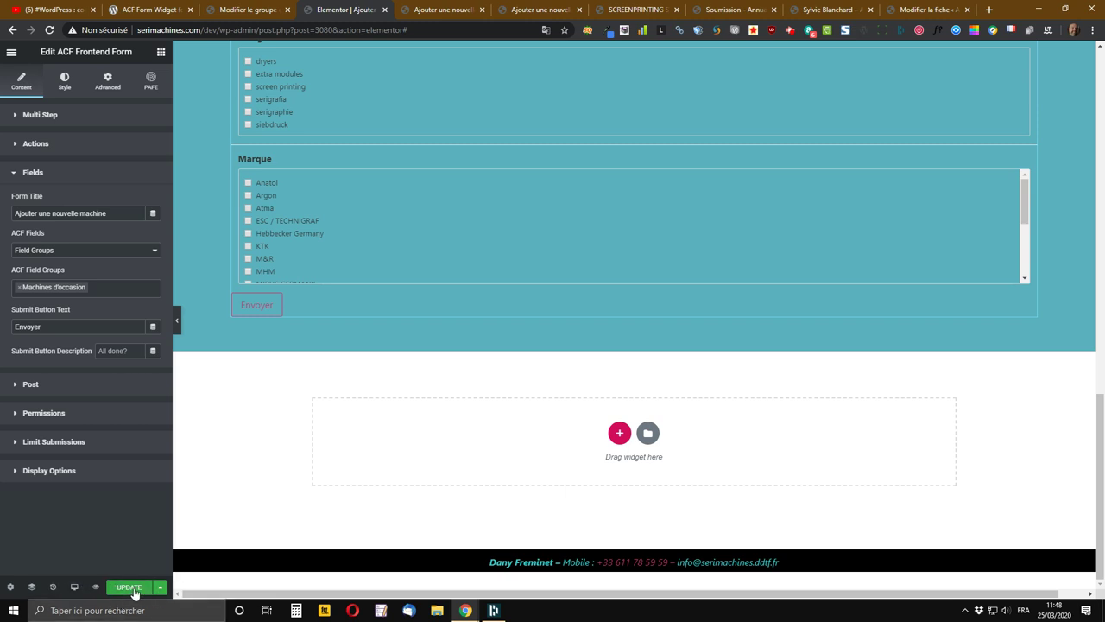
{"action": "left_click", "coordinate": [131, 591]}
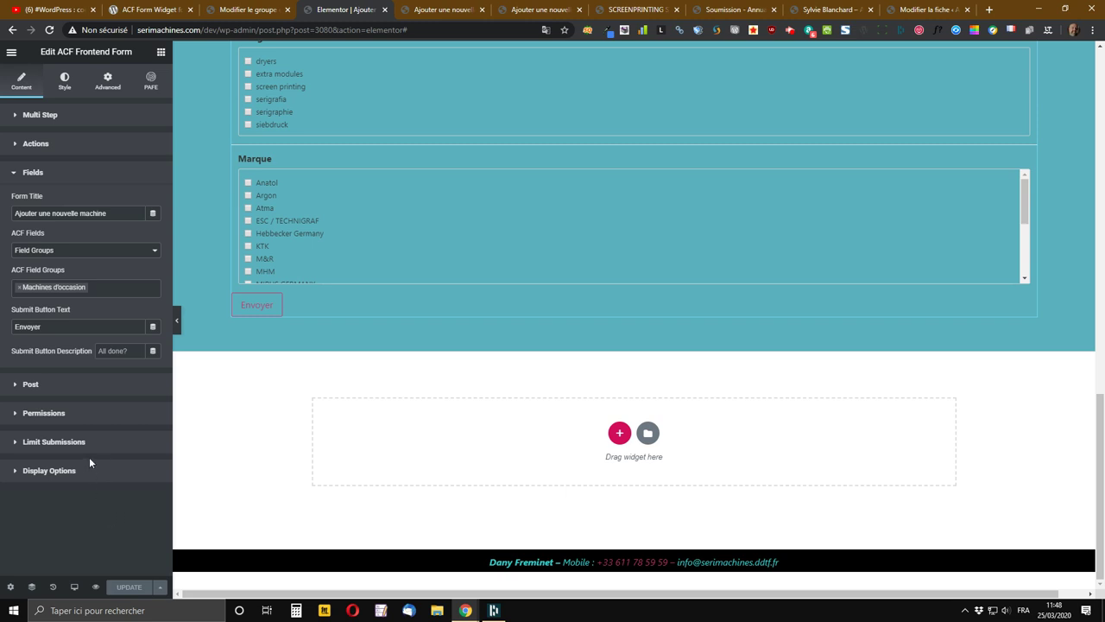
In the form's post settings, select Published as the post status and set the new post type to Machines
{"action": "left_click", "coordinate": [43, 389]}
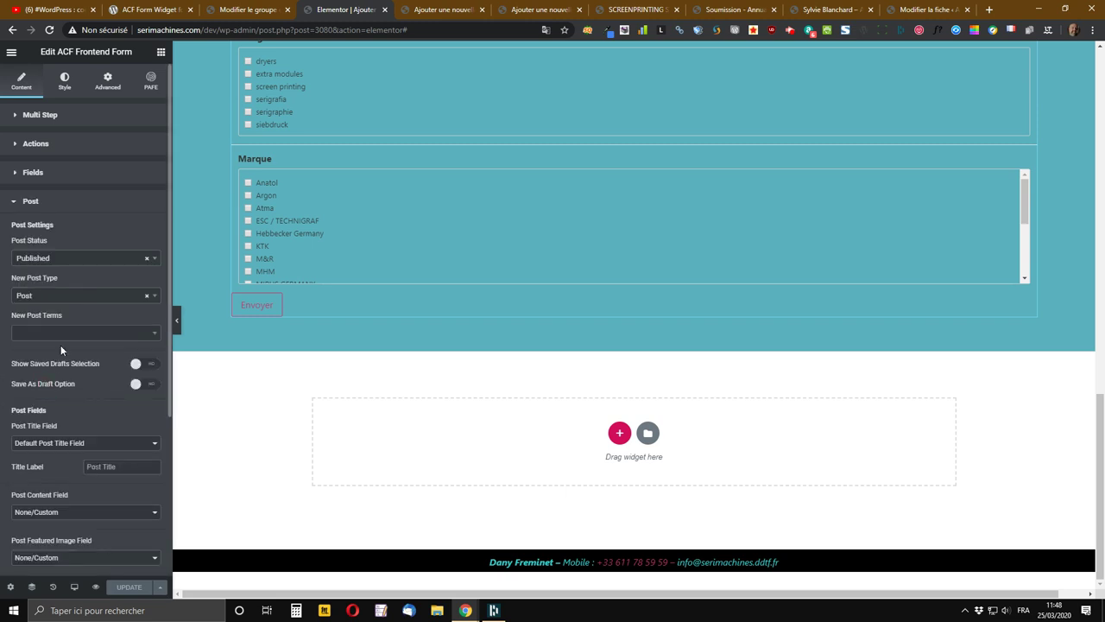
{"action": "scroll", "coordinate": [52, 268], "scroll_direction": "down", "scroll_amount": 1}
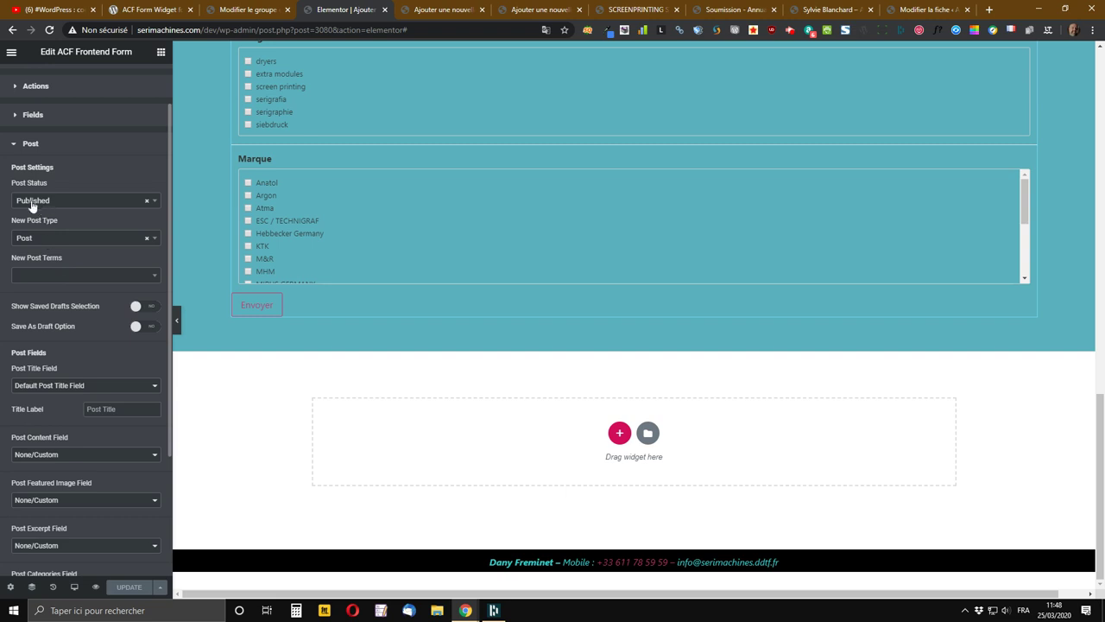
{"action": "left_click", "coordinate": [93, 203]}
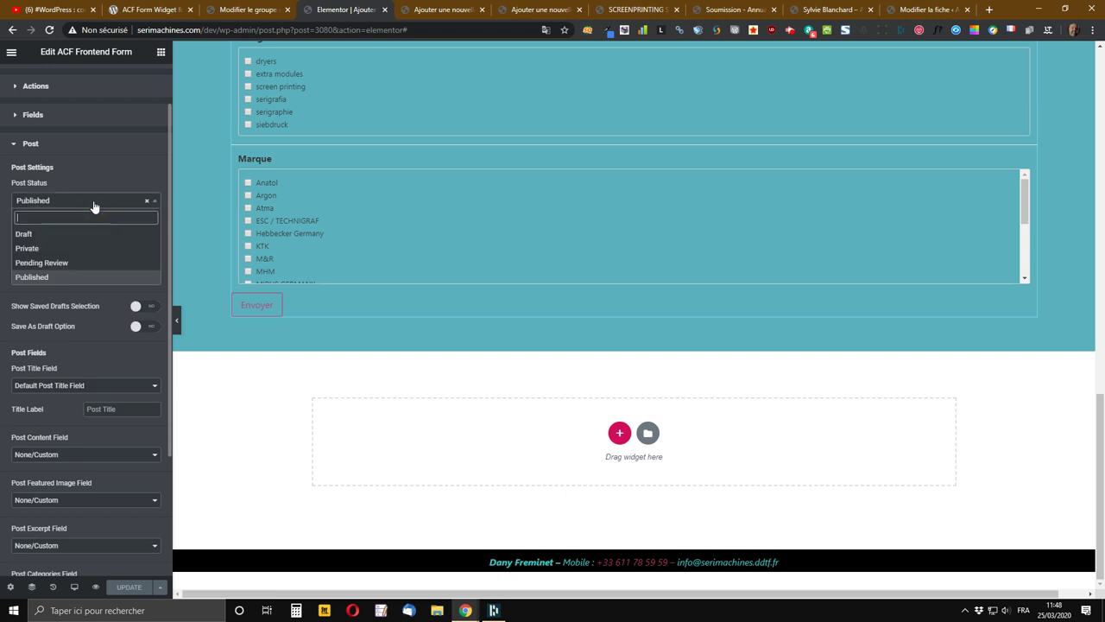
{"action": "left_click", "coordinate": [60, 279]}
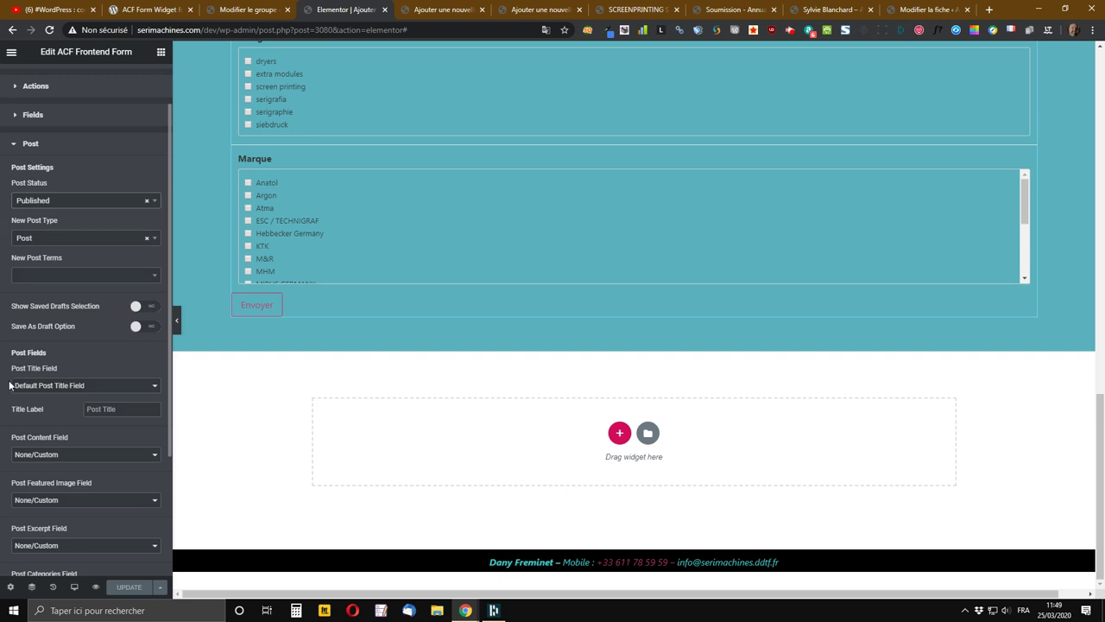
{"action": "left_click", "coordinate": [65, 243]}
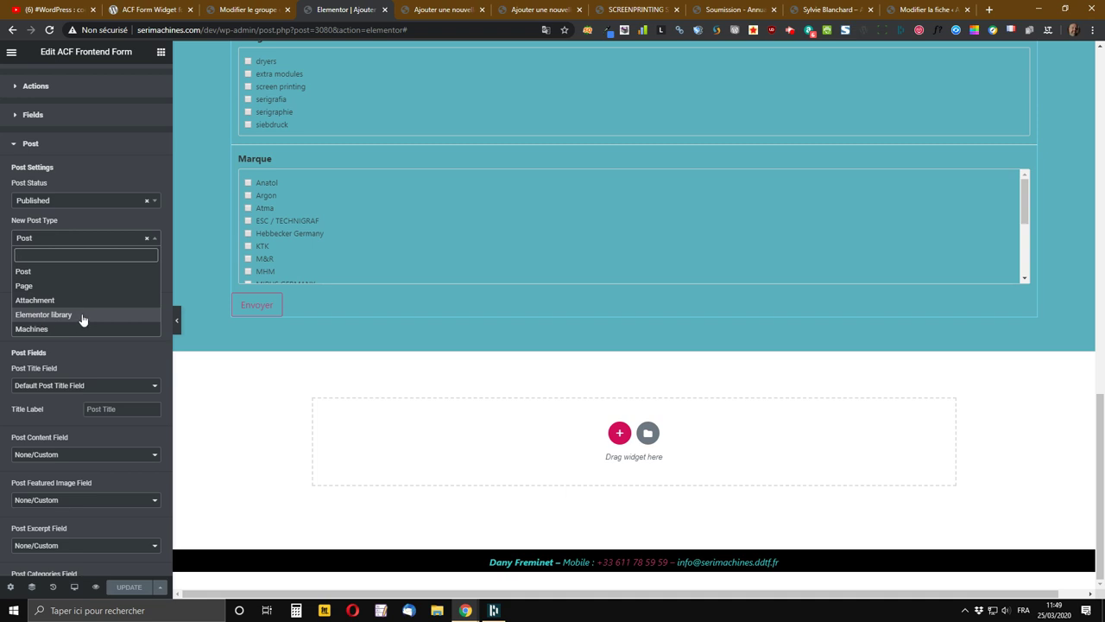
{"action": "left_click", "coordinate": [35, 329]}
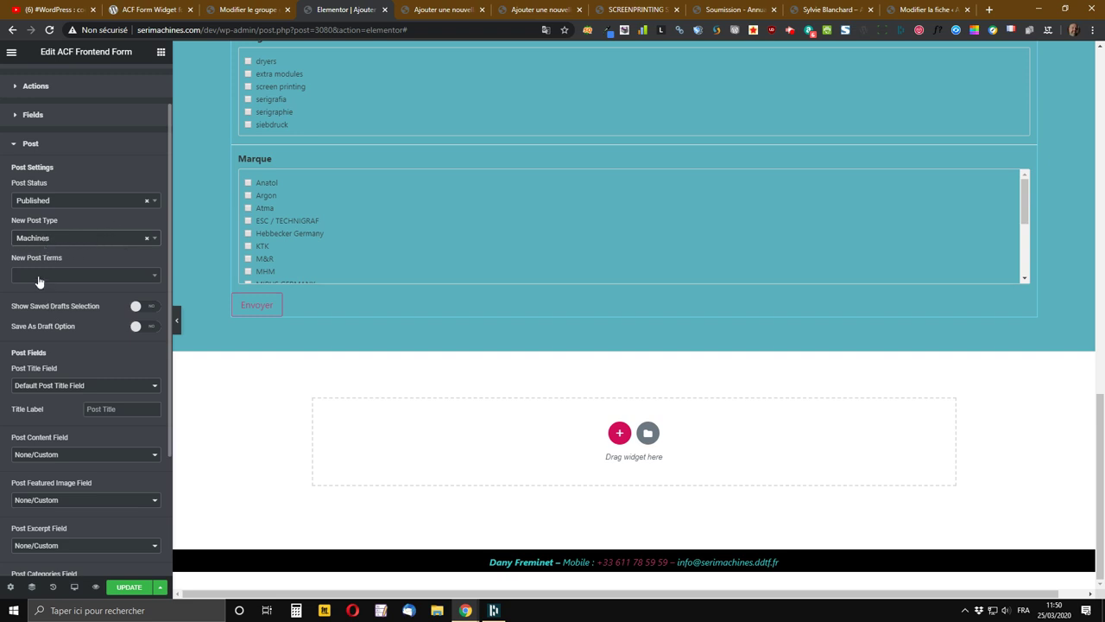
{"action": "left_click", "coordinate": [77, 276]}
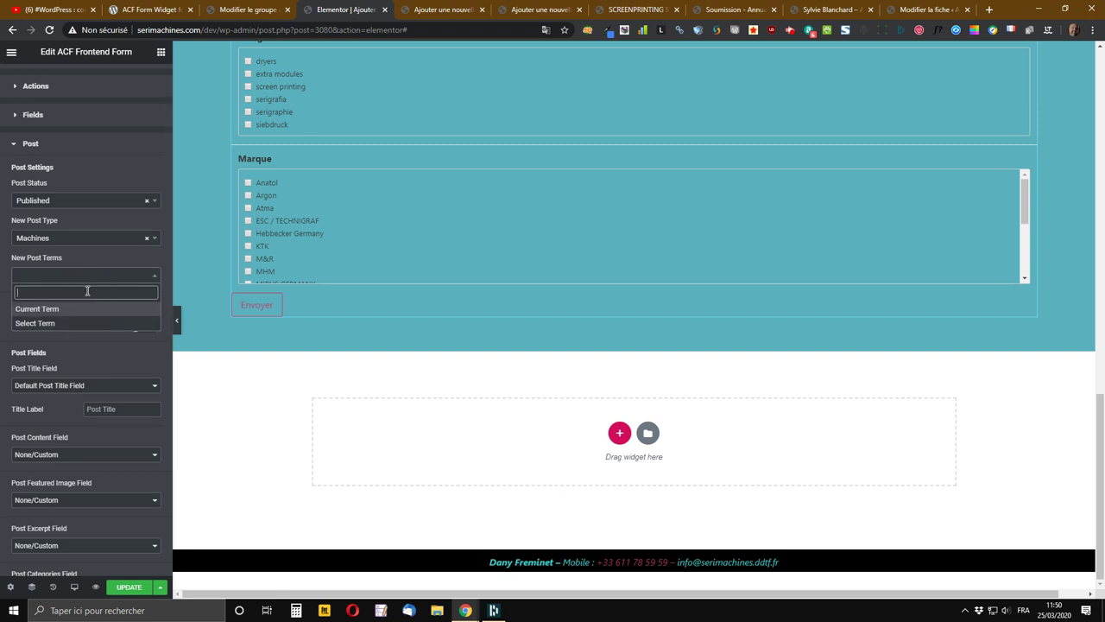
{"action": "left_click", "coordinate": [117, 259]}
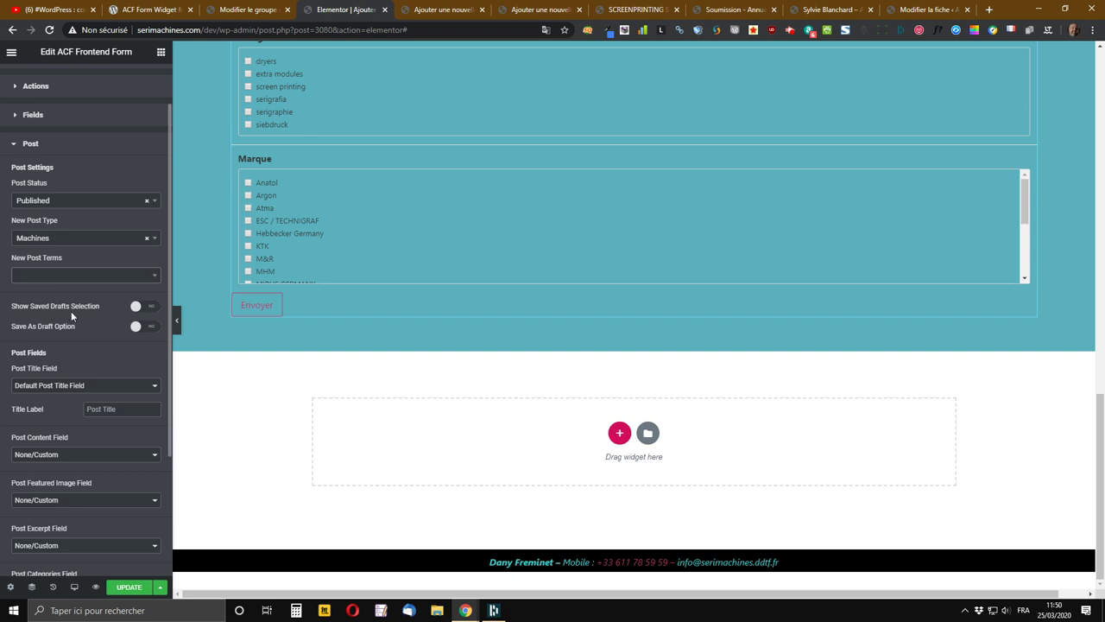
Enable the form's save-as-draft option and set its button text to "Enregistrer comme brouillon"
{"action": "left_click", "coordinate": [148, 328]}
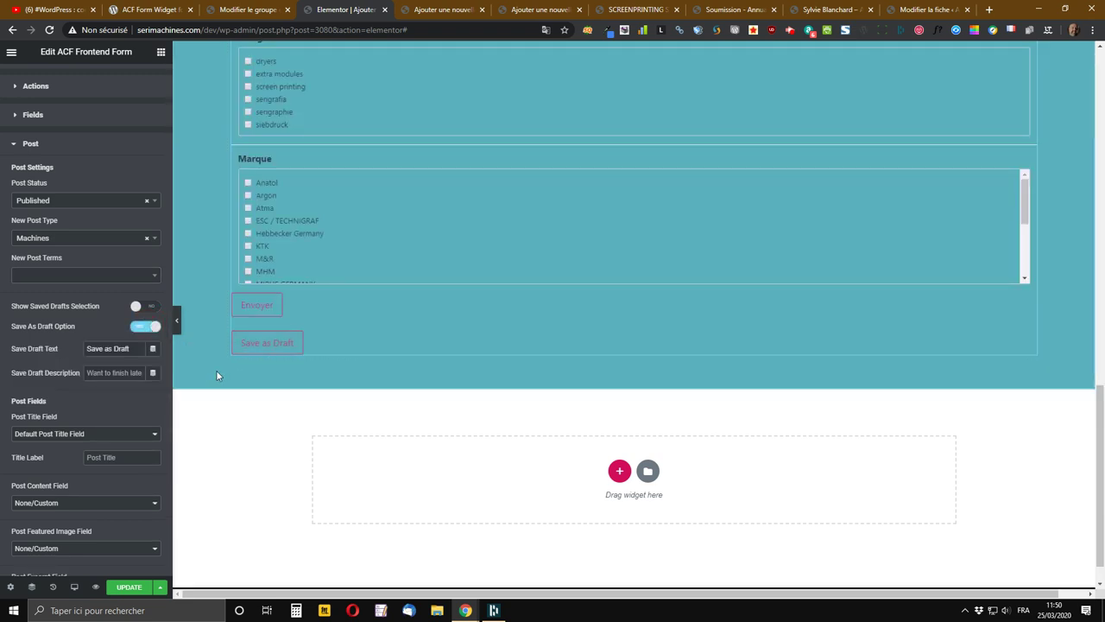
{"action": "left_click_drag", "start_coordinate": [142, 349], "coordinate": [77, 354]}
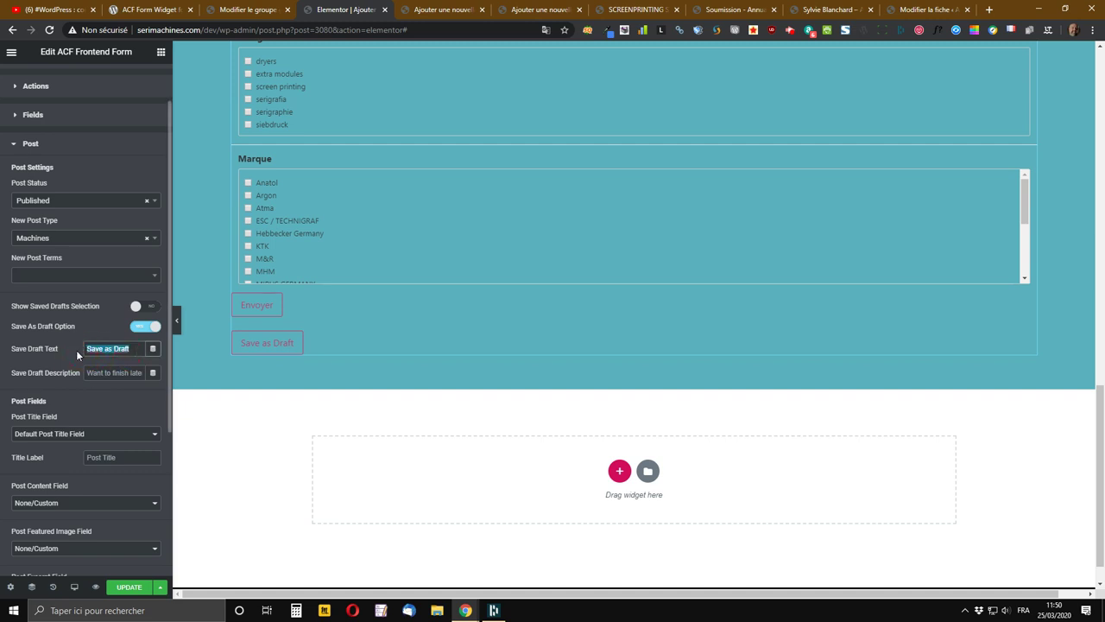
{"action": "type", "text": "Enregis"}
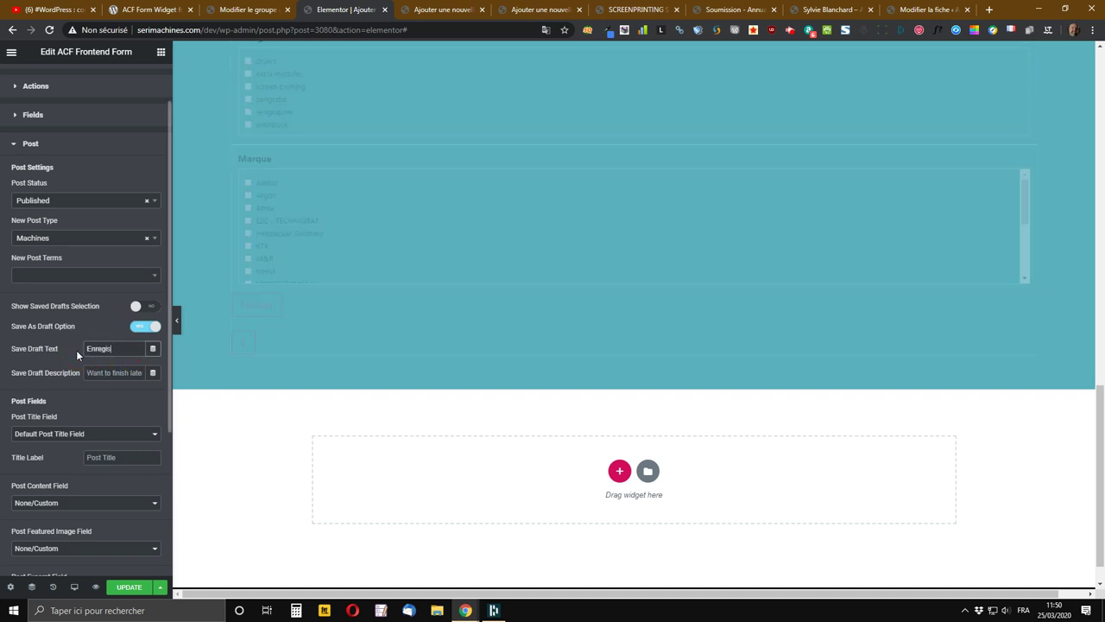
{"action": "type", "text": "trer comme brouillon"}
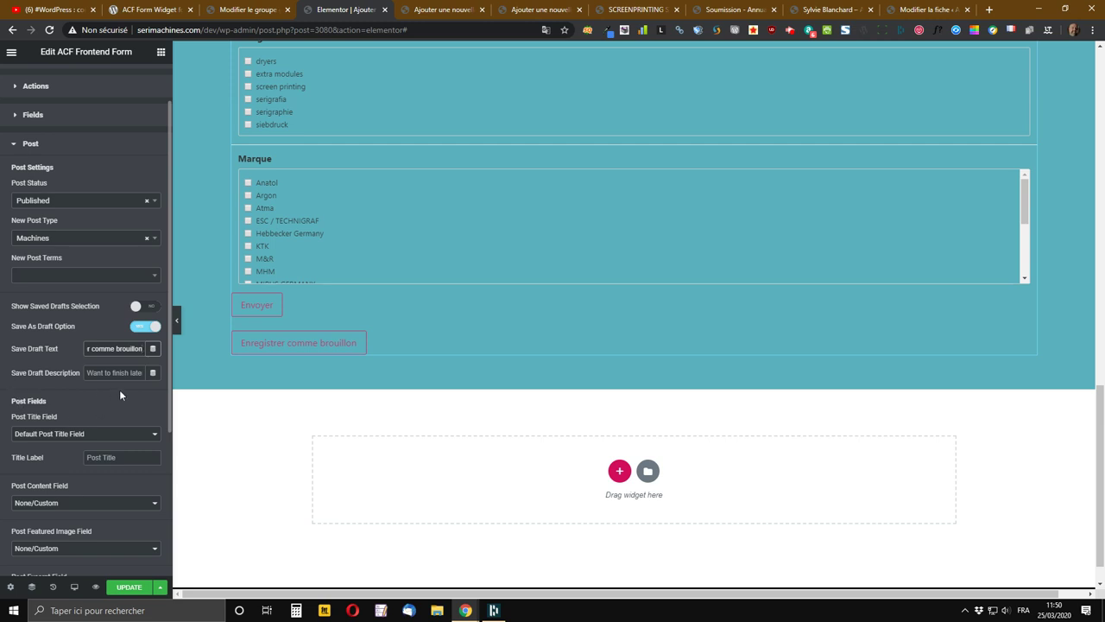
Try "ddddd" as the form's save draft description and clear it again
{"action": "left_click", "coordinate": [102, 376]}
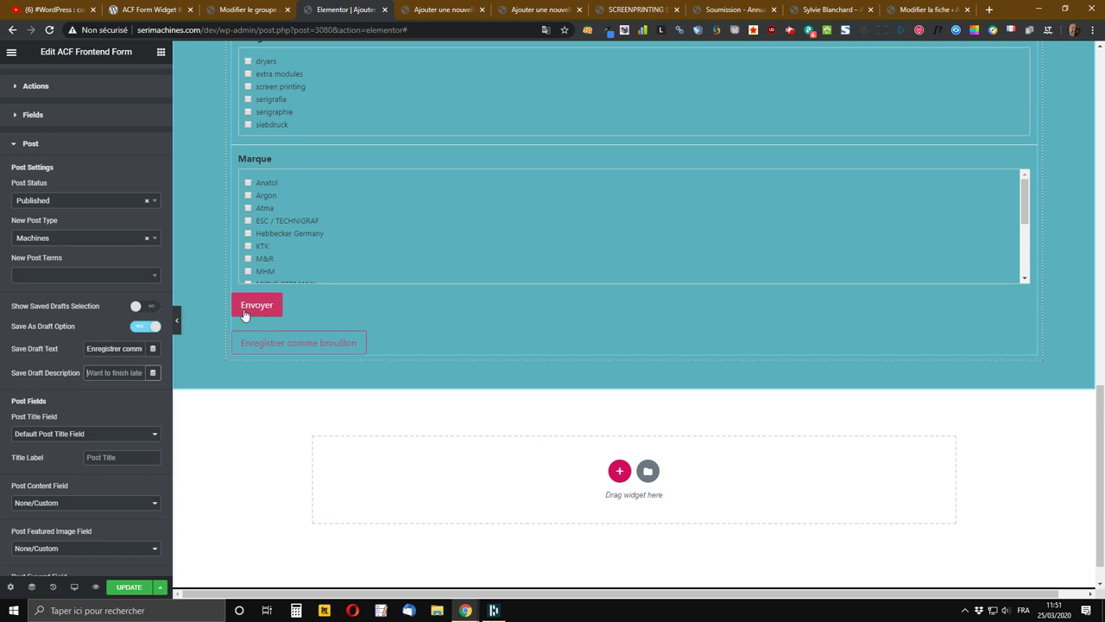
{"action": "type", "text": "d"}
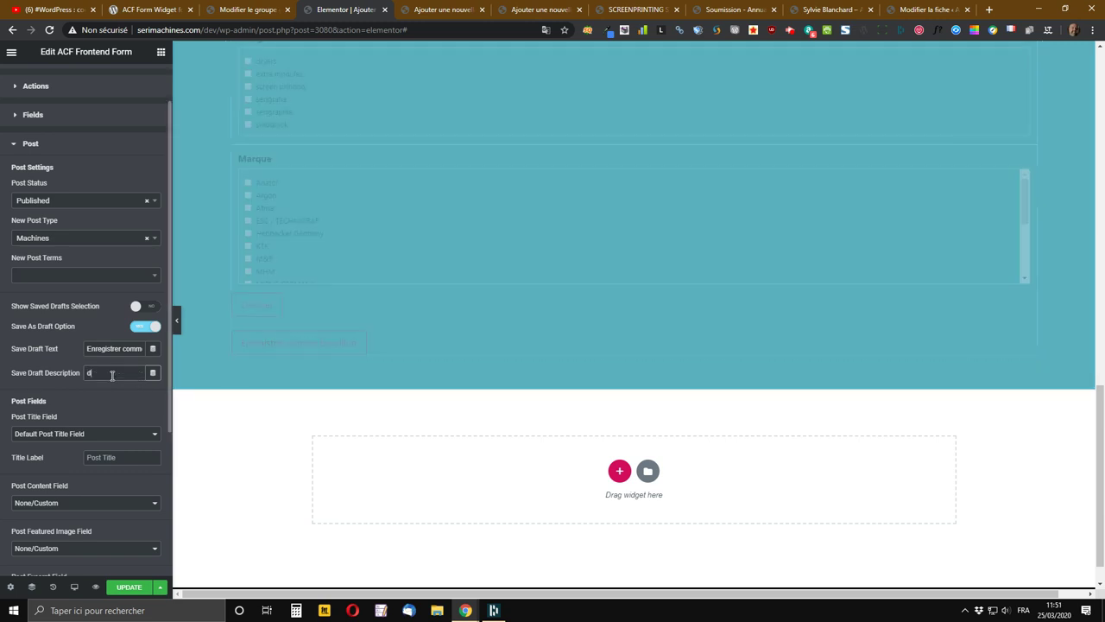
{"action": "type", "text": "dddd"}
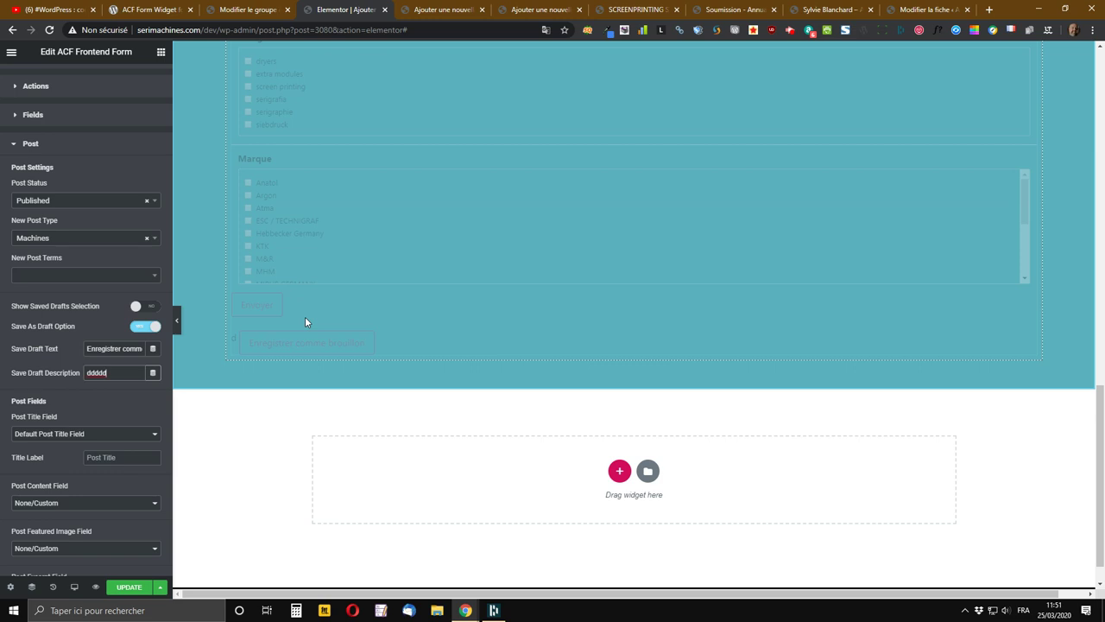
{"action": "key", "text": "BackSpace"}
{"action": "key", "text": "BackSpace"}
{"action": "key", "text": "BackSpace"}
{"action": "key", "text": "BackSpace"}
{"action": "key", "text": "BackSpace"}
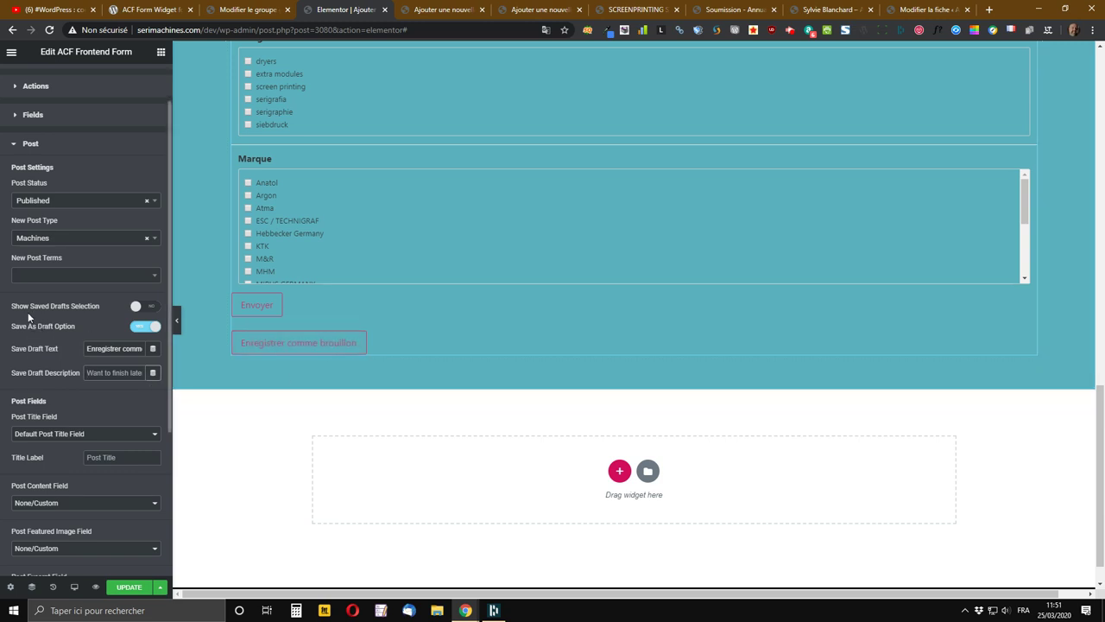
Enable the form's saved drafts selection and set the new draft wording between the dashes to "Mes brouillons"
{"action": "left_click", "coordinate": [146, 306]}
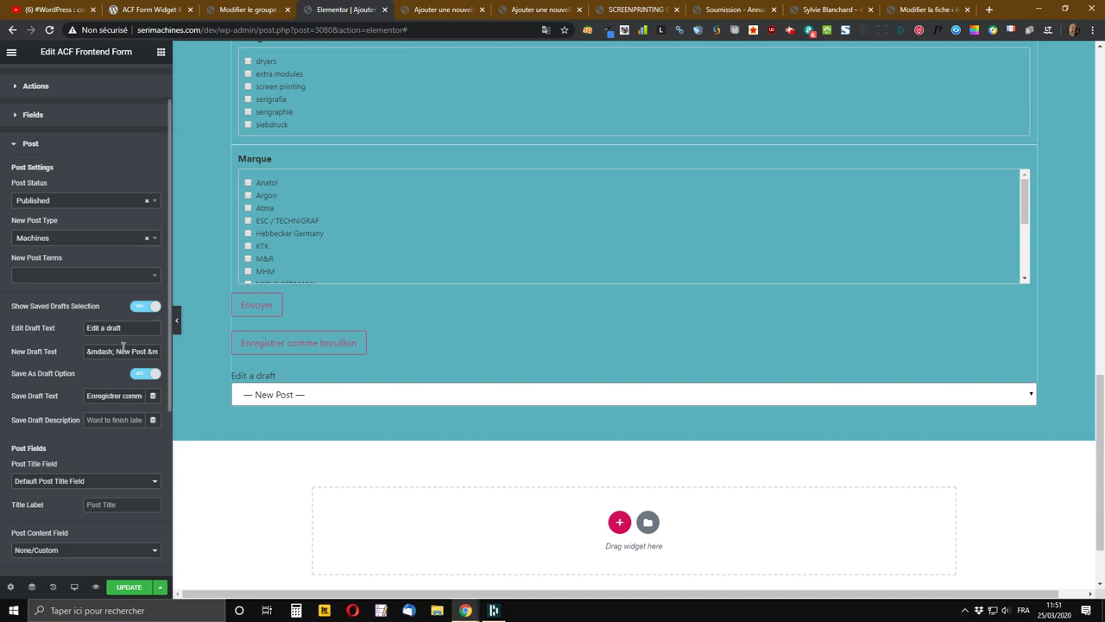
{"action": "left_click_drag", "start_coordinate": [115, 351], "coordinate": [146, 352]}
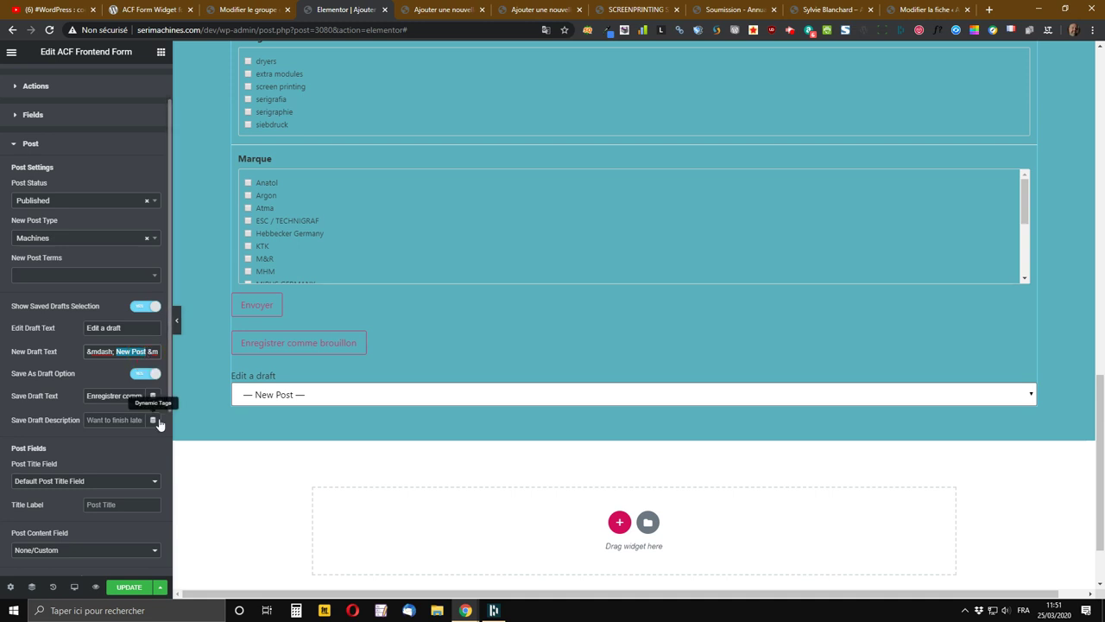
{"action": "type", "text": "Mes brou"}
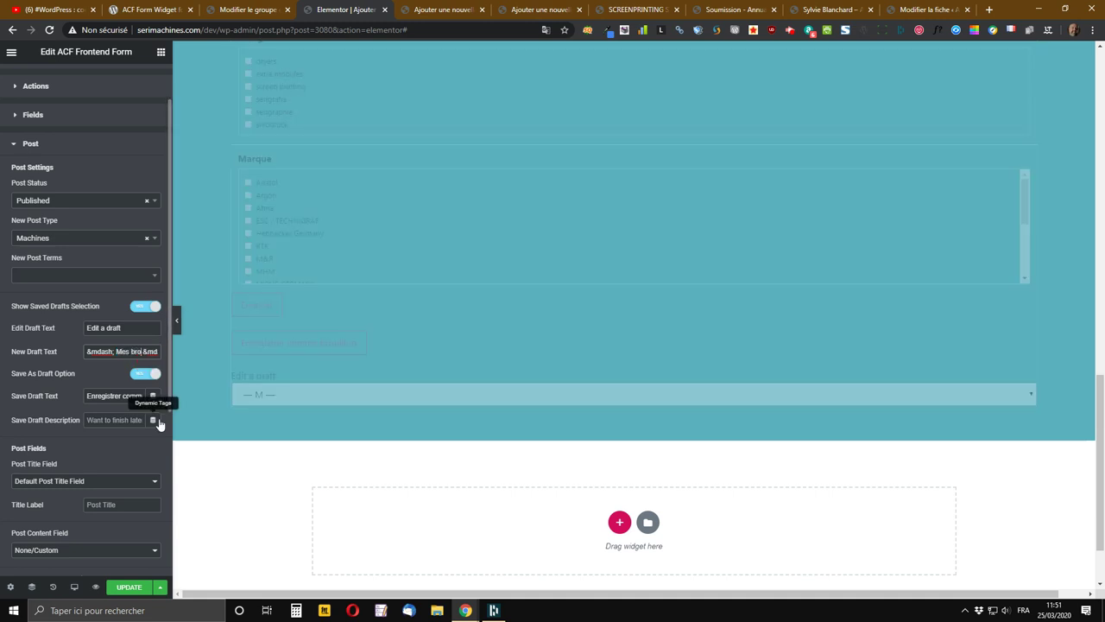
{"action": "type", "text": "illons"}
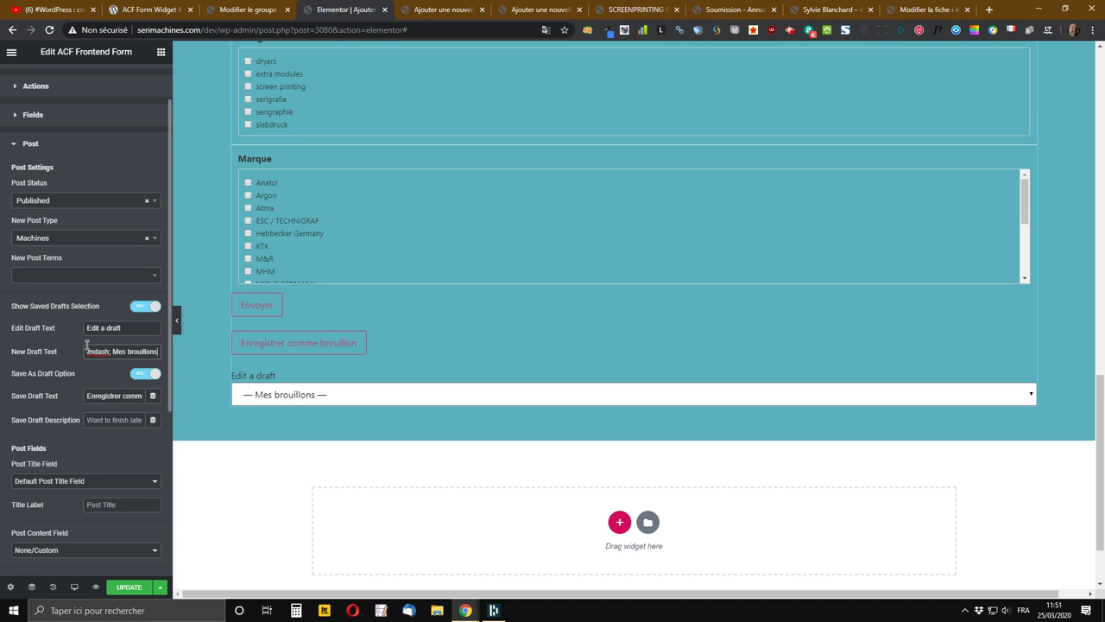
Set the edit draft text to "Modifier un brouillon" and update the page
{"action": "left_click_drag", "start_coordinate": [123, 331], "coordinate": [74, 330]}
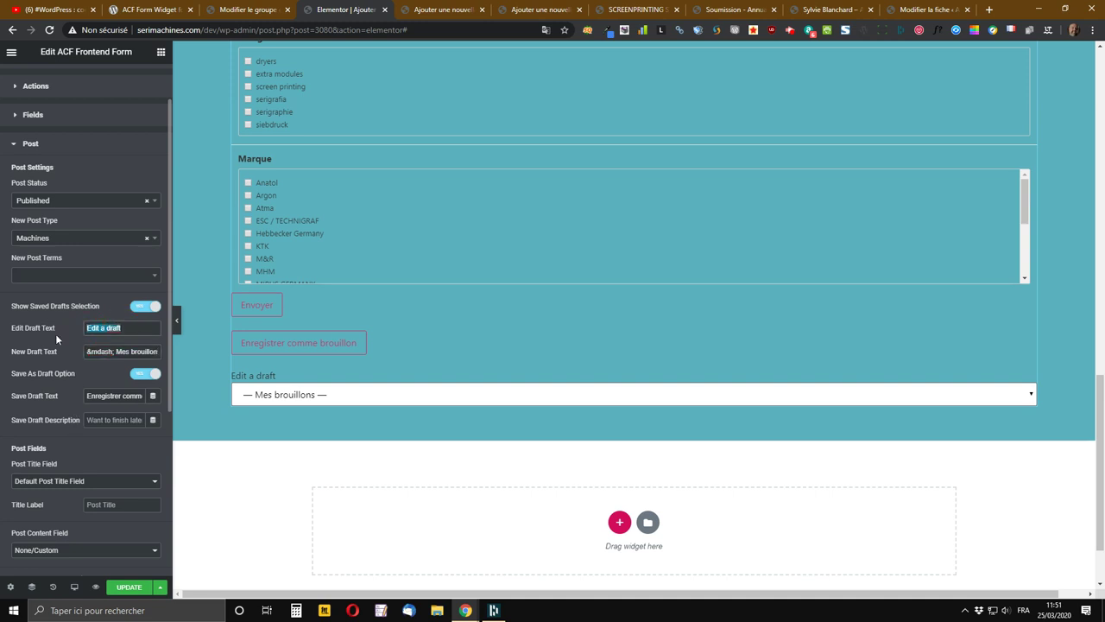
{"action": "type", "text": "Modi"}
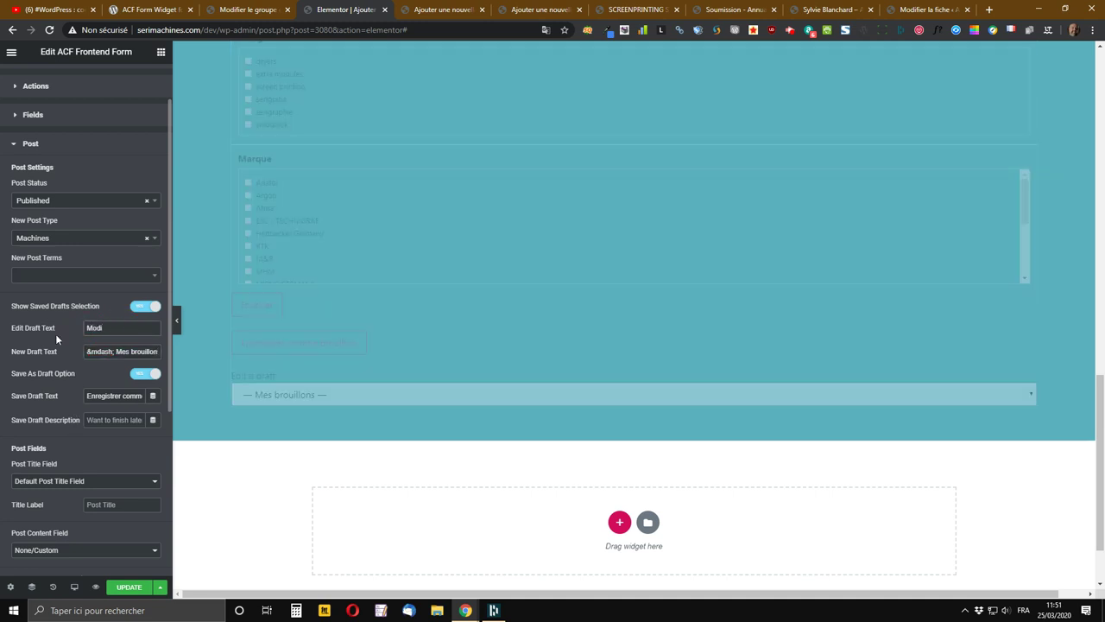
{"action": "type", "text": "fier un brouillon"}
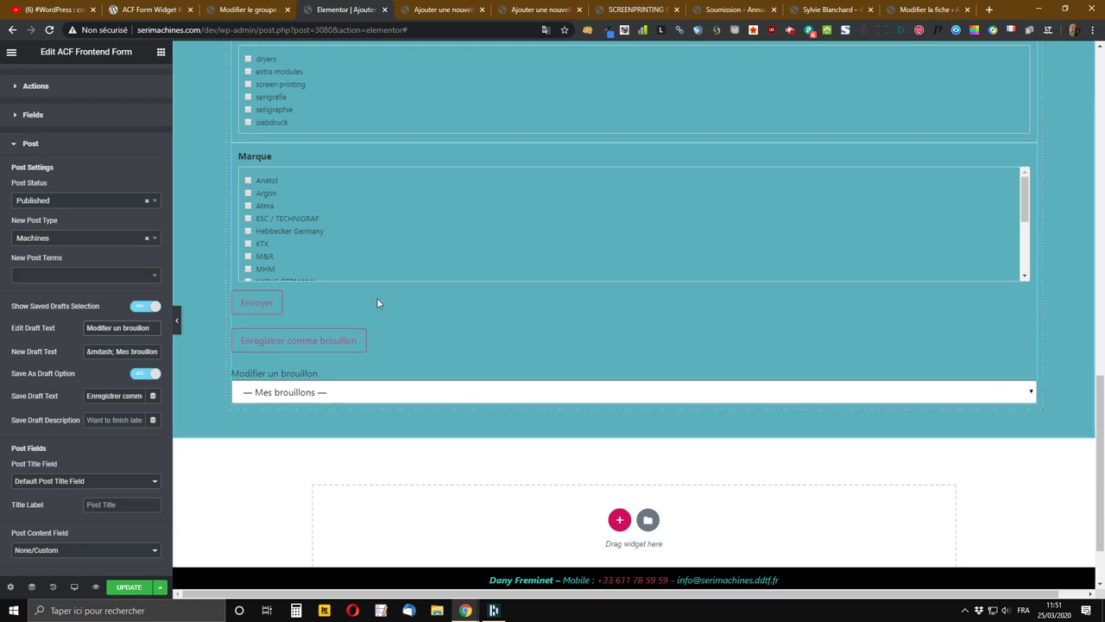
{"action": "scroll", "coordinate": [376, 297], "scroll_direction": "down", "scroll_amount": 1}
{"action": "scroll", "coordinate": [25, 393], "scroll_direction": "down", "scroll_amount": 1}
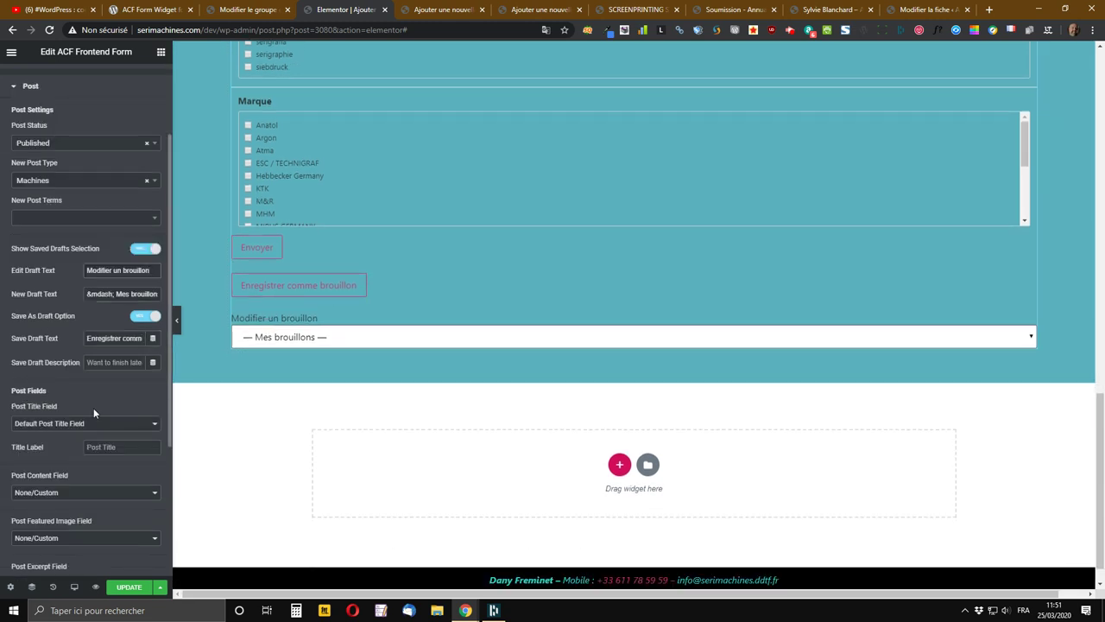
{"action": "scroll", "coordinate": [53, 431], "scroll_direction": "down", "scroll_amount": 2}
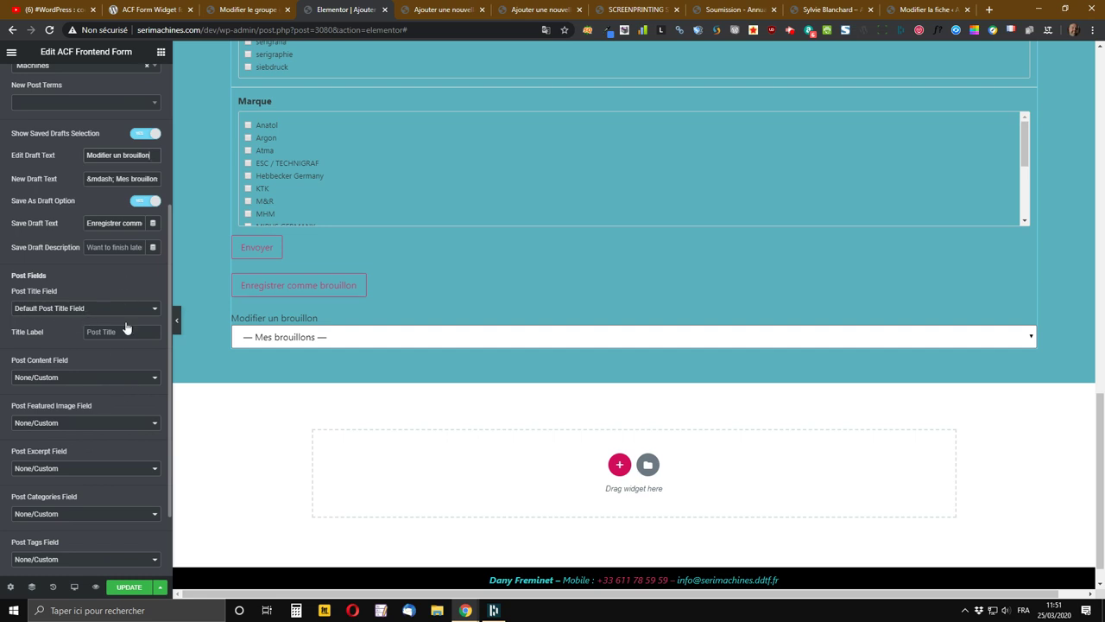
{"action": "left_click", "coordinate": [128, 587]}
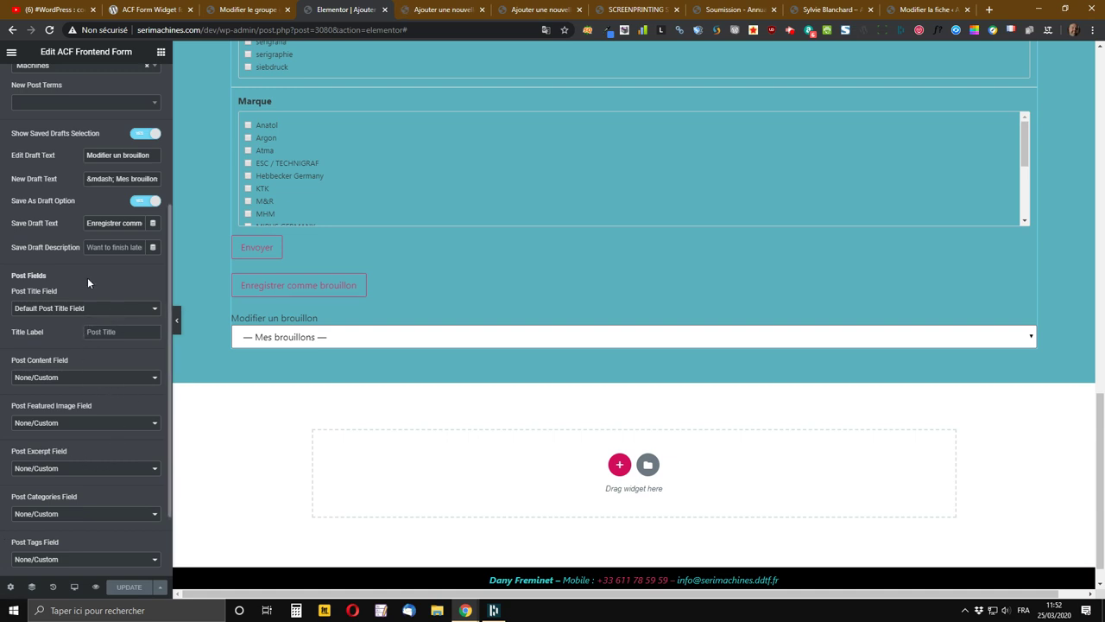
Review the form's post field settings and compare them with the title and content of the listing in the directory site's editor
{"action": "scroll", "coordinate": [88, 281], "scroll_direction": "down", "scroll_amount": 1}
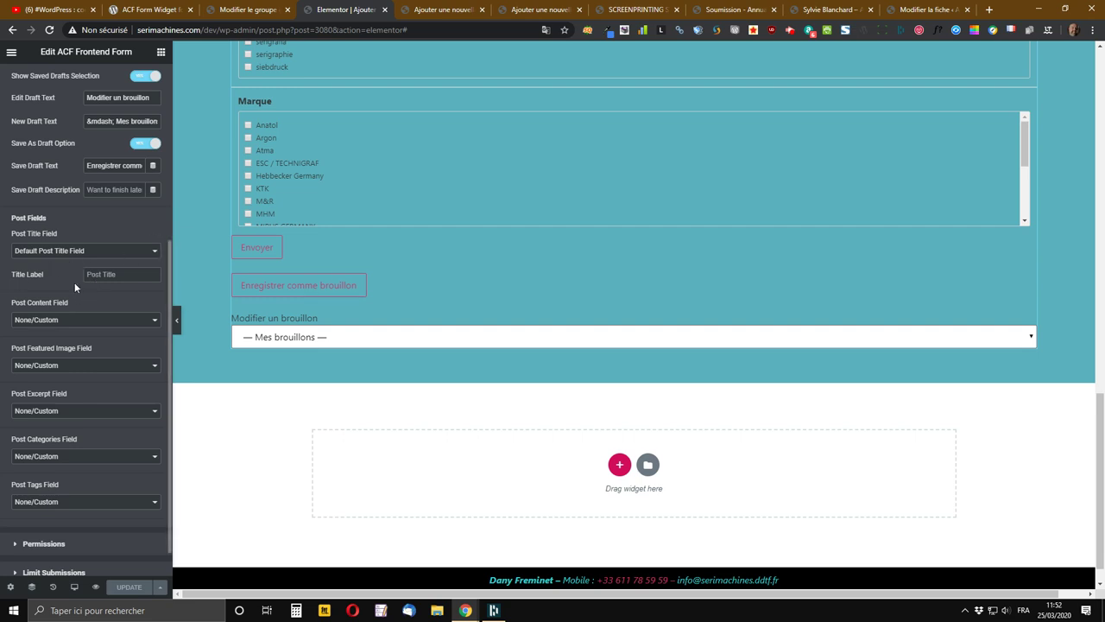
{"action": "scroll", "coordinate": [75, 288], "scroll_direction": "down", "scroll_amount": 1}
{"action": "scroll", "coordinate": [413, 319], "scroll_direction": "up", "scroll_amount": 8}
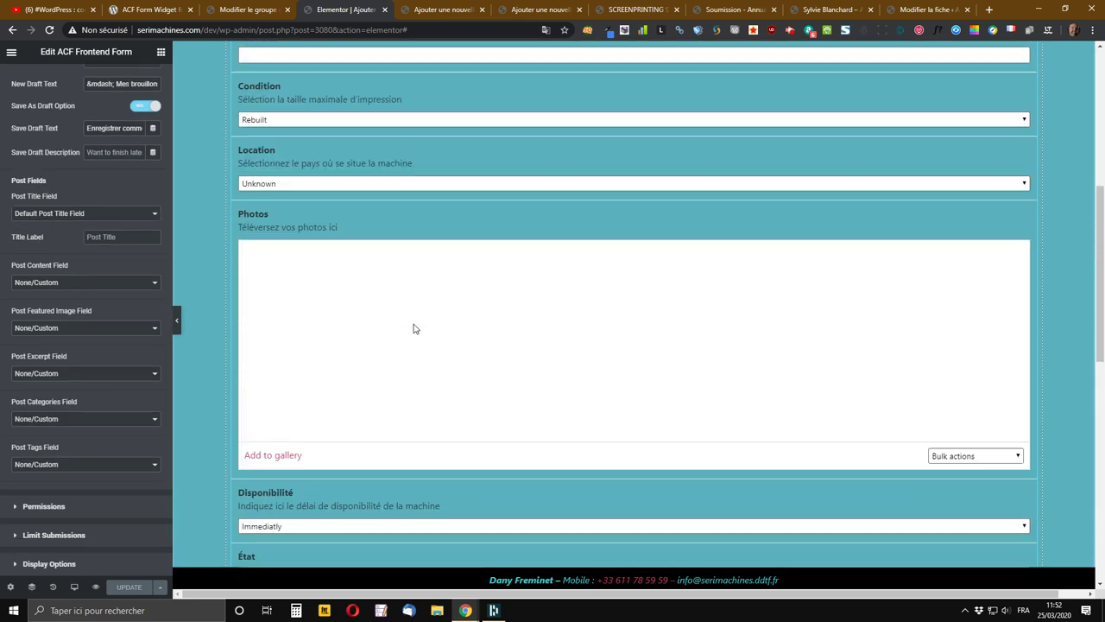
{"action": "scroll", "coordinate": [414, 328], "scroll_direction": "up", "scroll_amount": 5}
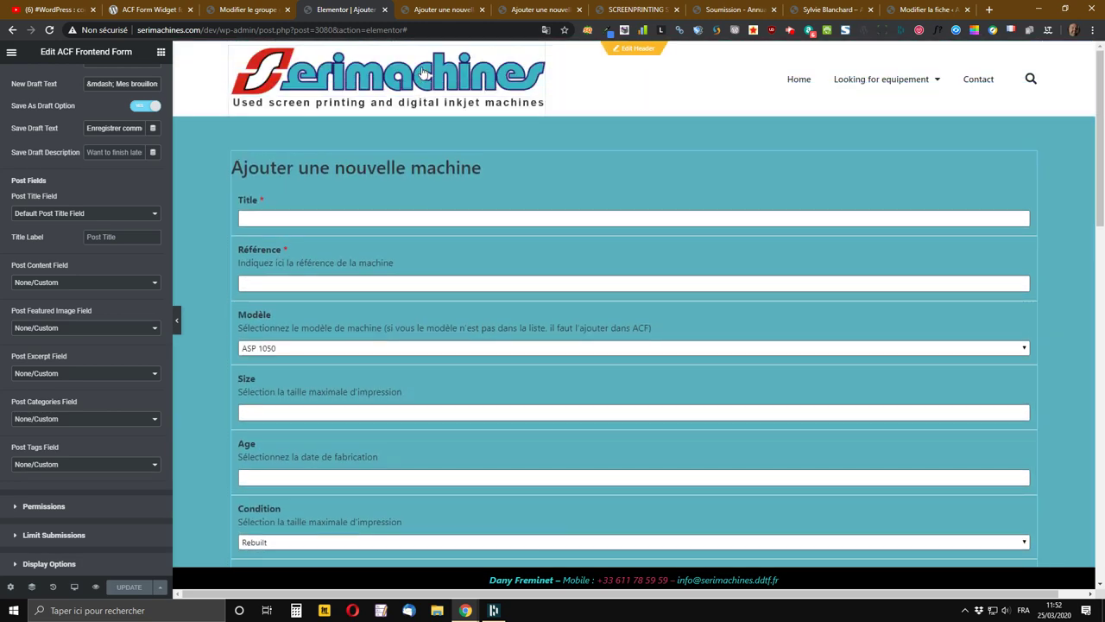
{"action": "left_click", "coordinate": [922, 9]}
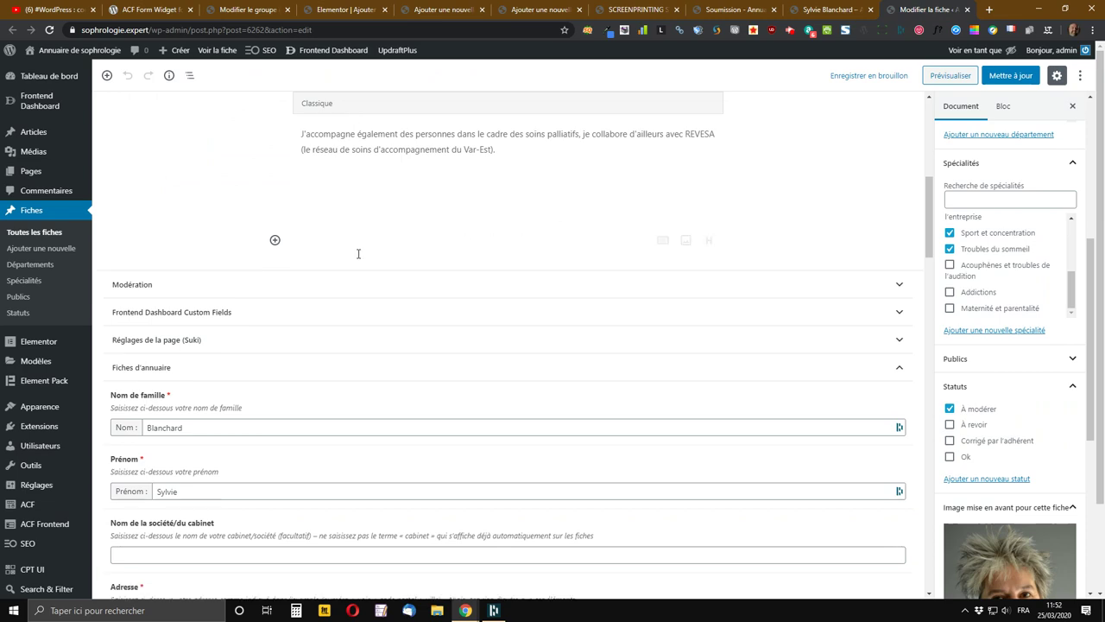
{"action": "scroll", "coordinate": [868, 256], "scroll_direction": "up", "scroll_amount": 4}
{"action": "scroll", "coordinate": [1010, 259], "scroll_direction": "up", "scroll_amount": 3}
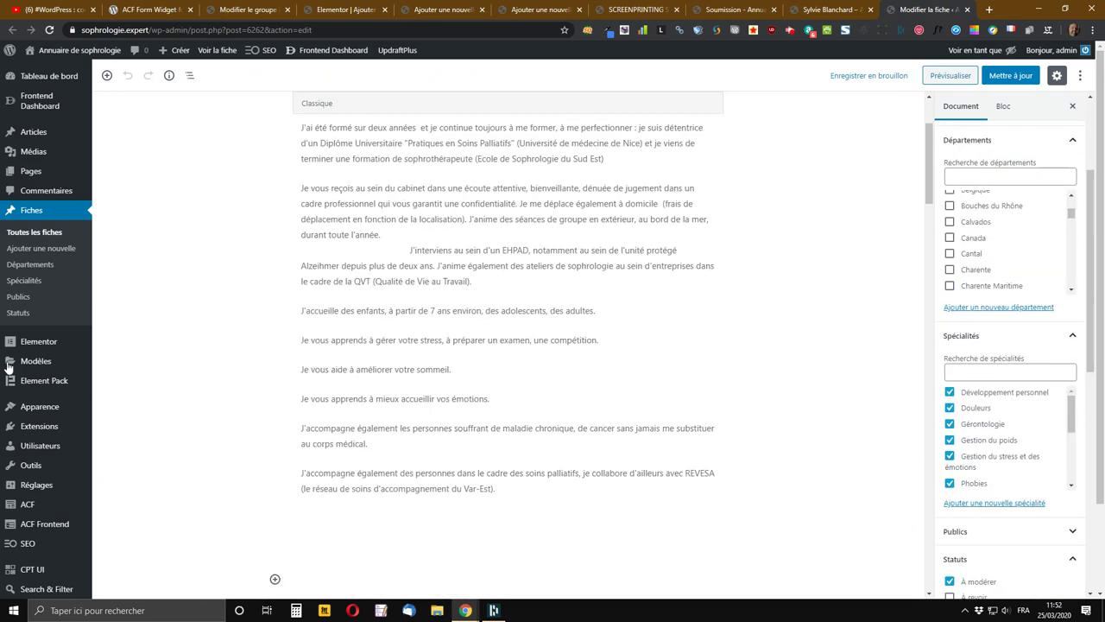
{"action": "scroll", "coordinate": [215, 155], "scroll_direction": "up", "scroll_amount": 2}
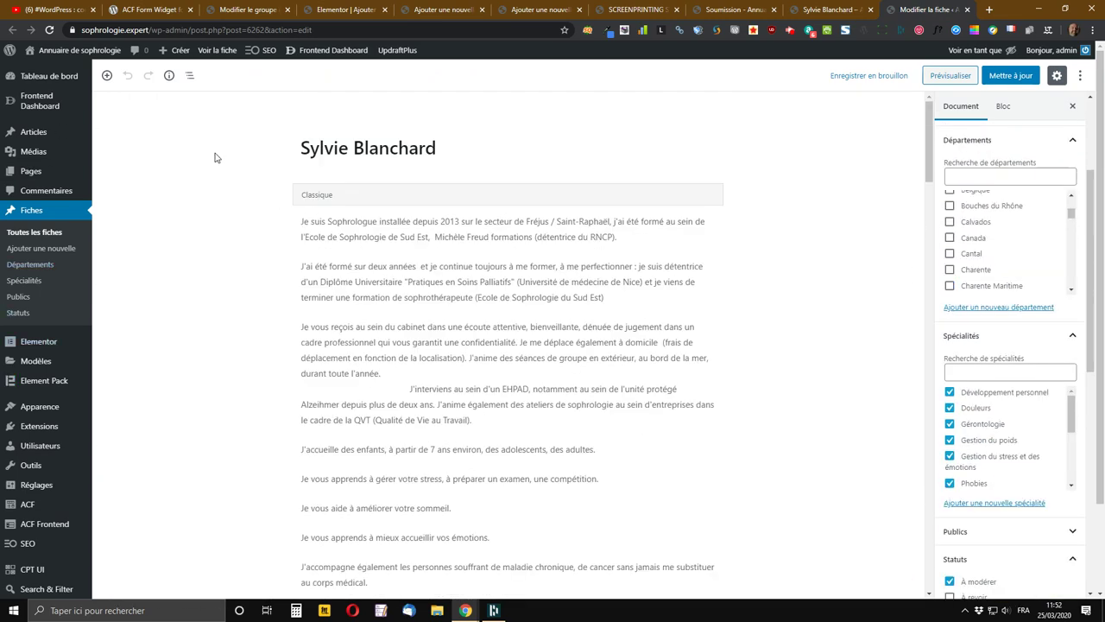
{"action": "left_click", "coordinate": [265, 7]}
{"action": "left_click", "coordinate": [332, 9]}
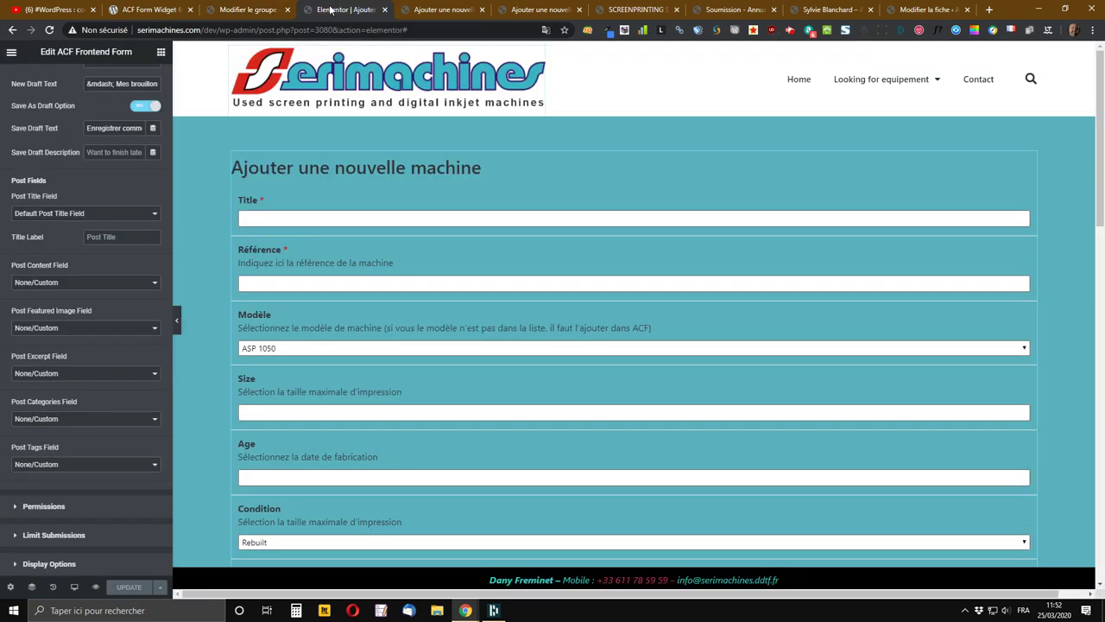
Keep Default Post Title Field as the form's post title field and set its label to "Nom de la machine"
{"action": "left_click", "coordinate": [64, 215]}
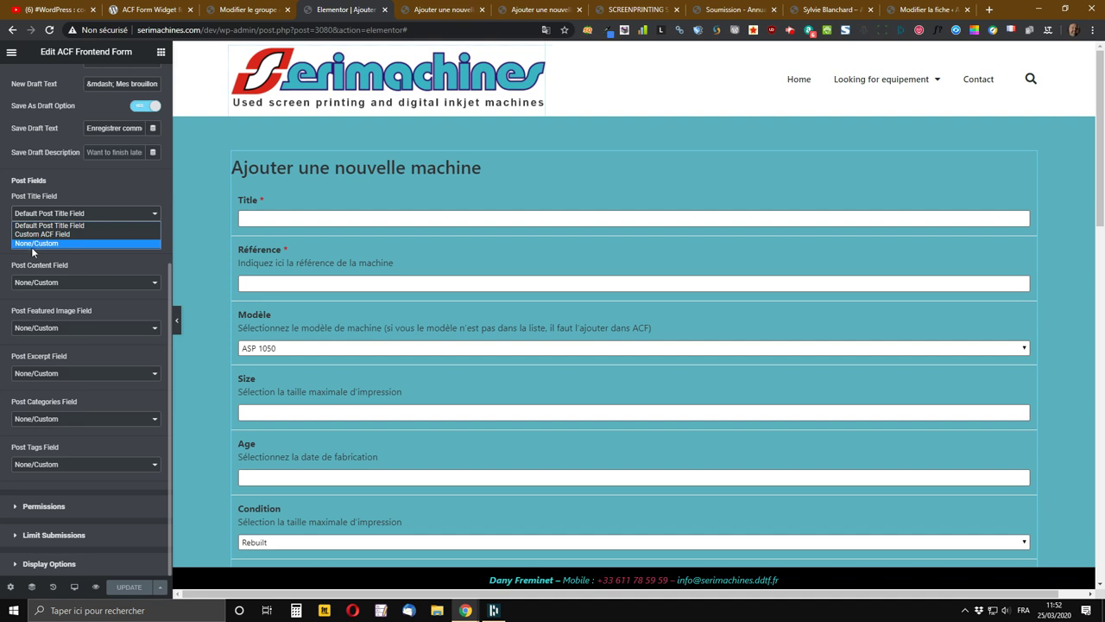
{"action": "left_click", "coordinate": [92, 226]}
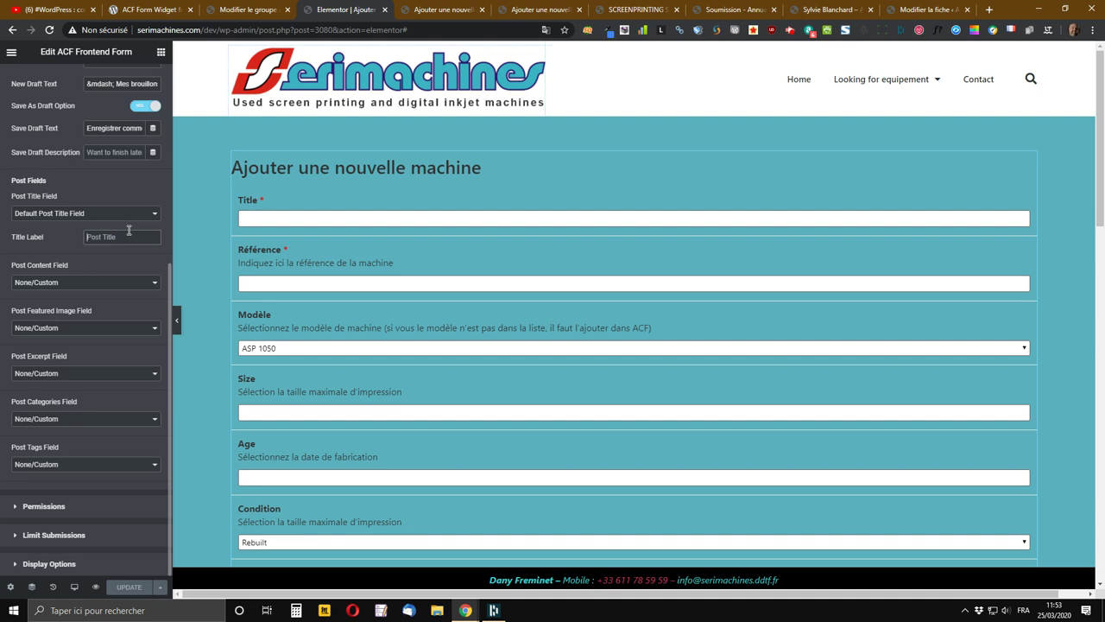
{"action": "left_click", "coordinate": [129, 232]}
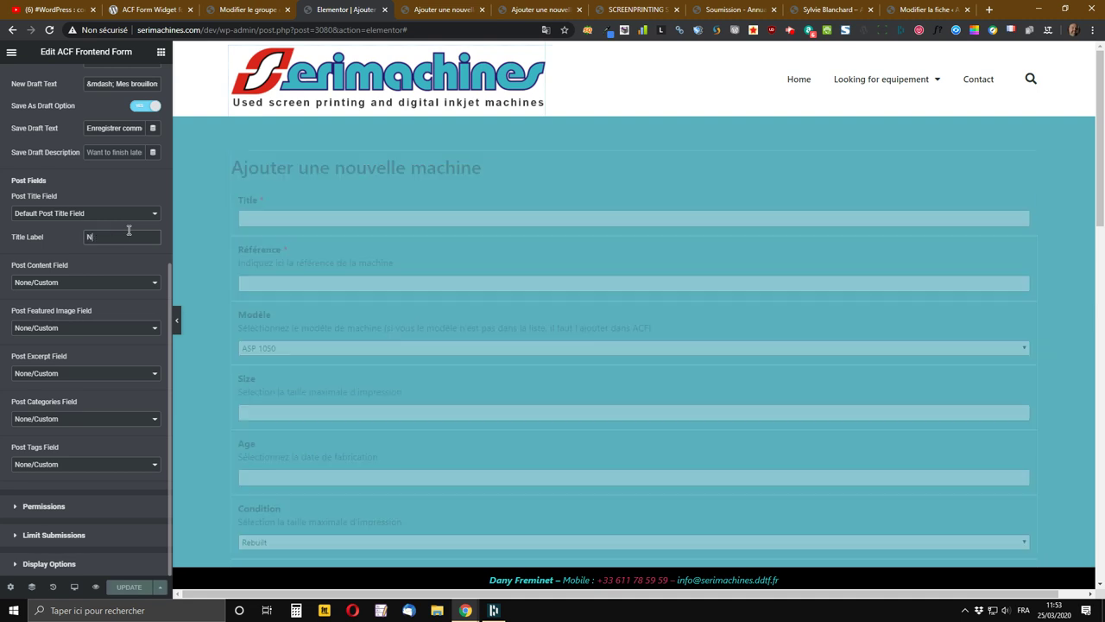
{"action": "type", "text": "Nom de la mac"}
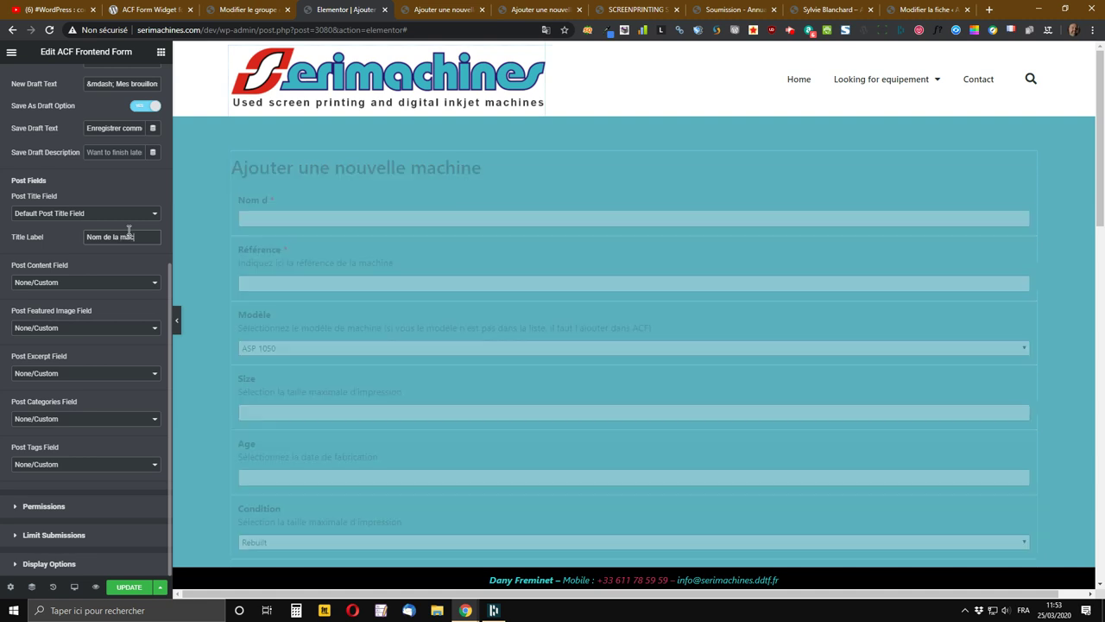
{"action": "type", "text": "hine"}
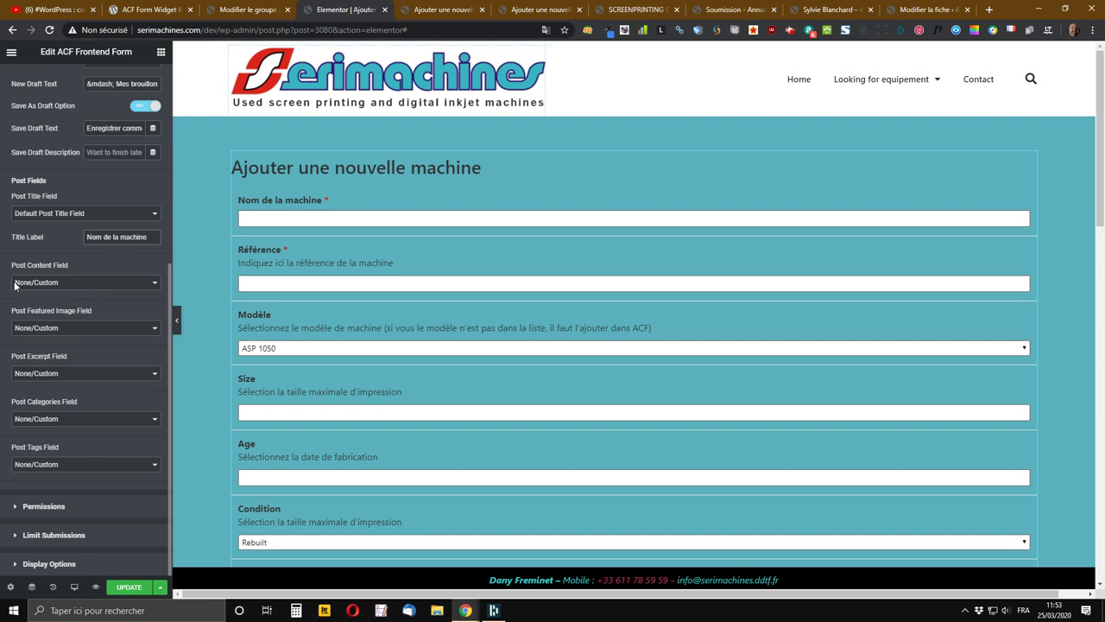
Set the form's post content field to Default Post Content Field
{"action": "left_click", "coordinate": [75, 283]}
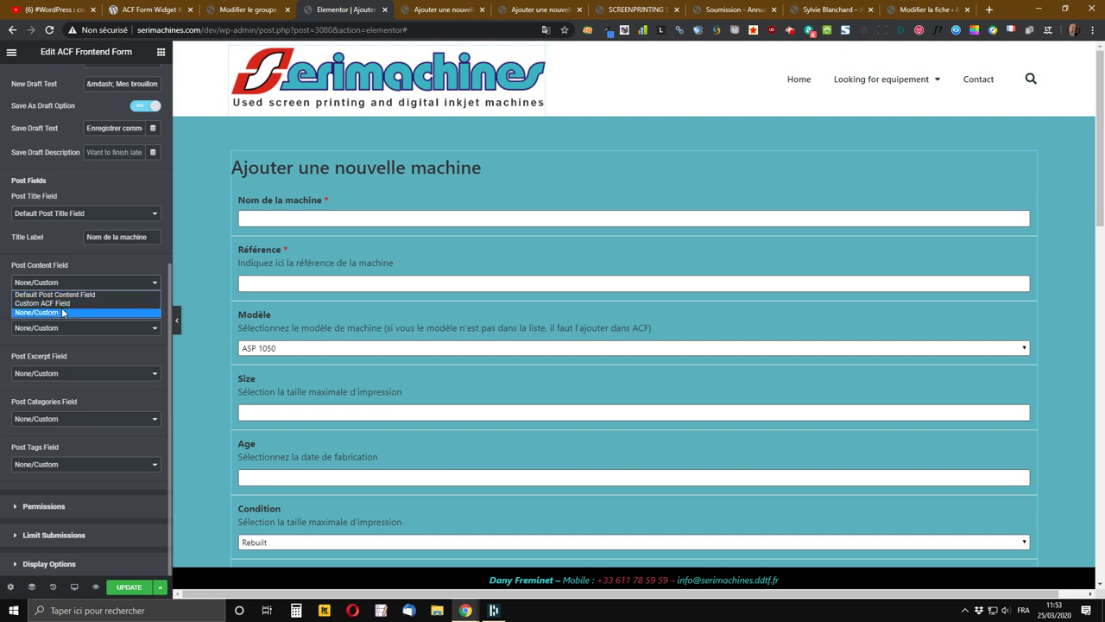
{"action": "key", "text": "Escape"}
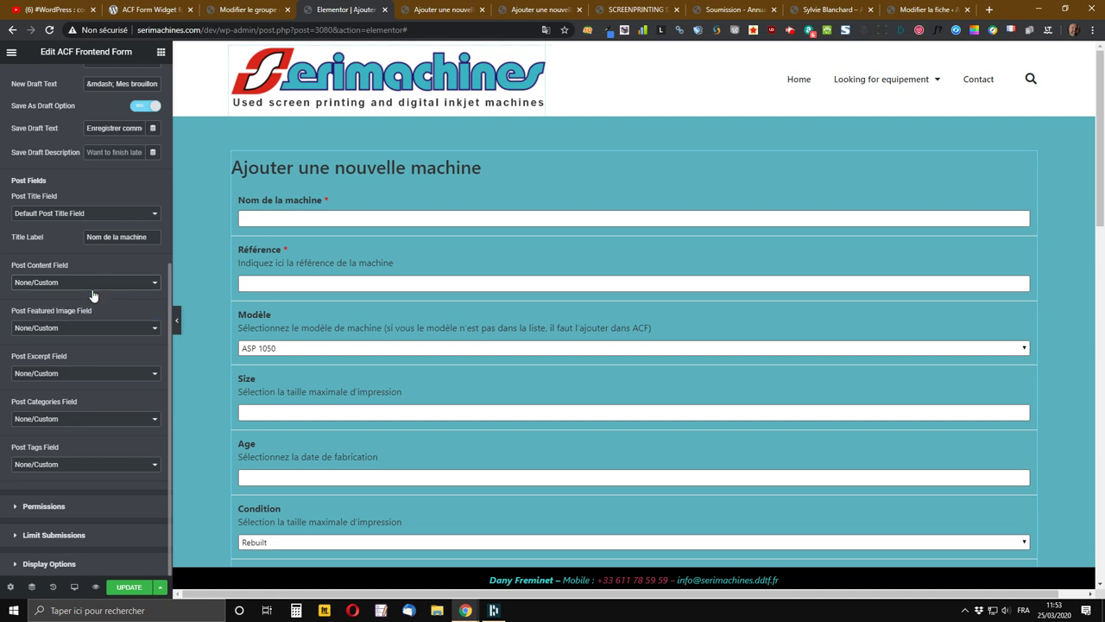
{"action": "left_click", "coordinate": [81, 282]}
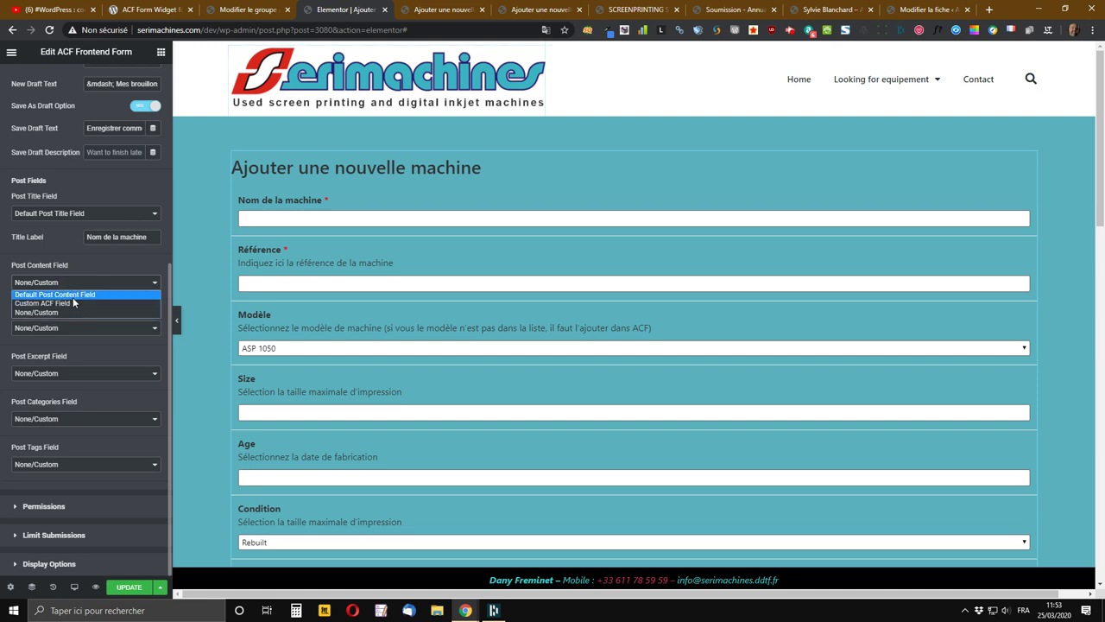
{"action": "left_click", "coordinate": [76, 296]}
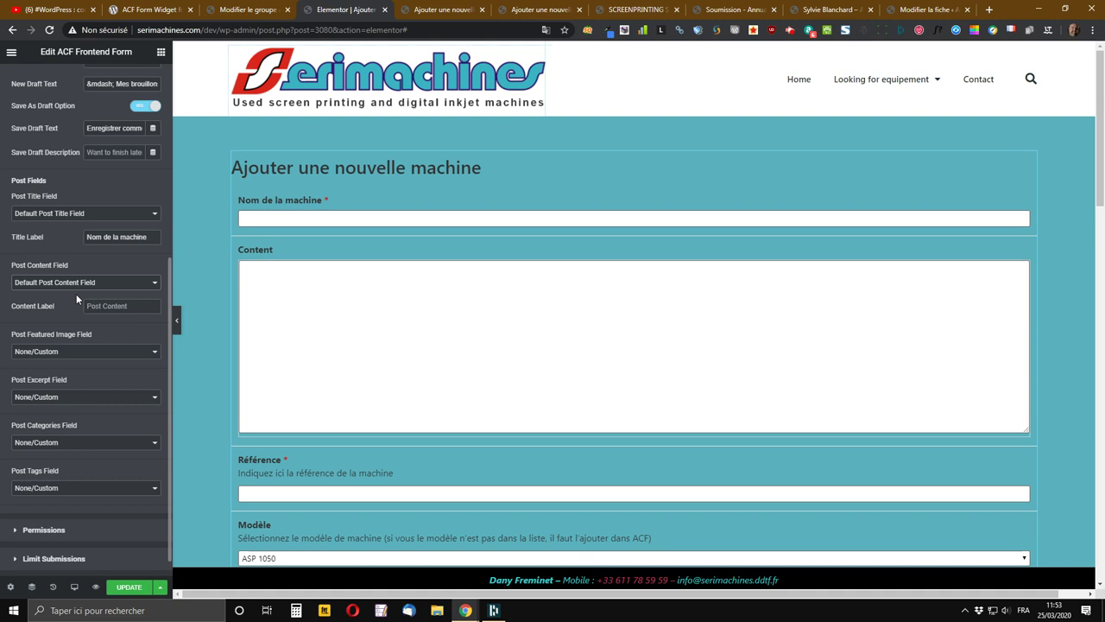
Update the page and reload the front-end preview to check the form's title and content fields
{"action": "left_click", "coordinate": [450, 9]}
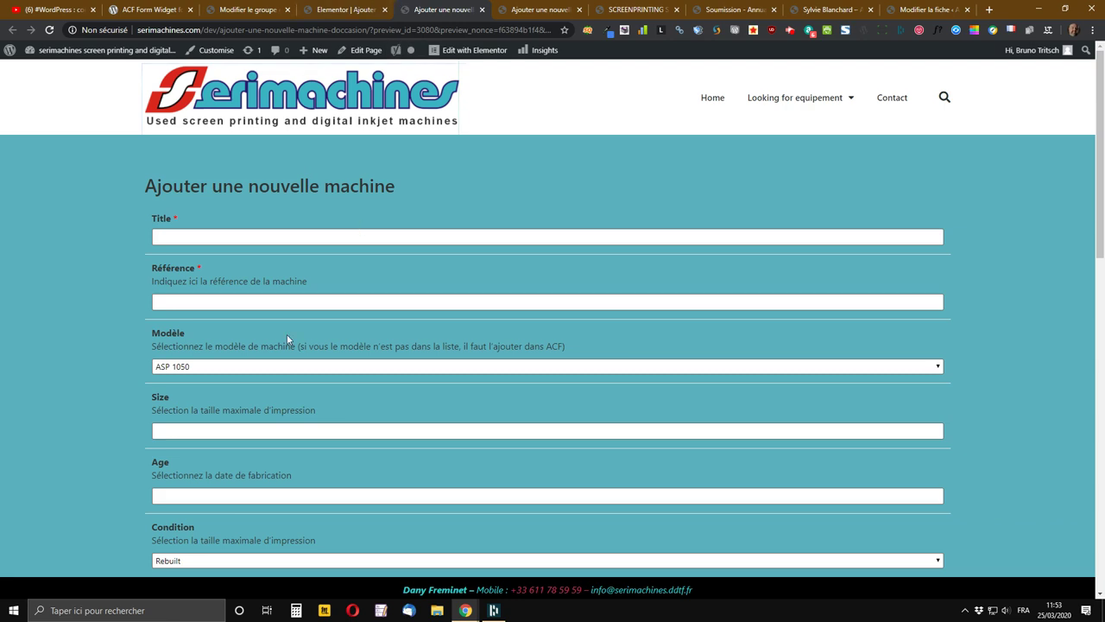
{"action": "scroll", "coordinate": [279, 323], "scroll_direction": "down", "scroll_amount": 2}
{"action": "scroll", "coordinate": [299, 230], "scroll_direction": "up", "scroll_amount": 2}
{"action": "scroll", "coordinate": [273, 316], "scroll_direction": "down", "scroll_amount": 1}
{"action": "scroll", "coordinate": [273, 316], "scroll_direction": "down", "scroll_amount": 2}
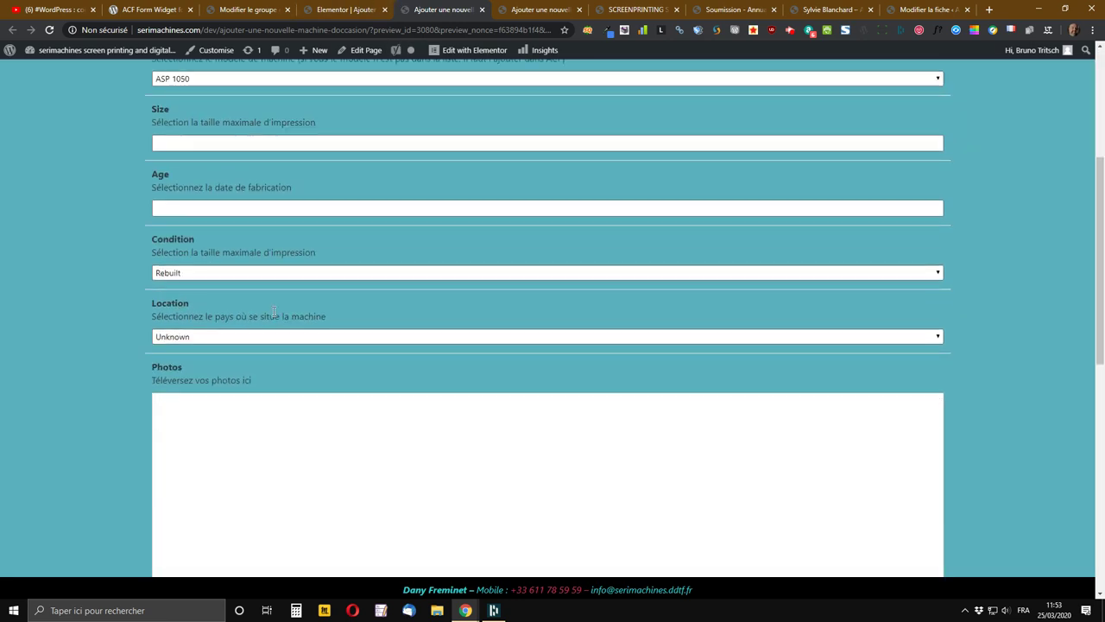
{"action": "scroll", "coordinate": [273, 316], "scroll_direction": "up", "scroll_amount": 3}
{"action": "left_click", "coordinate": [367, 10]}
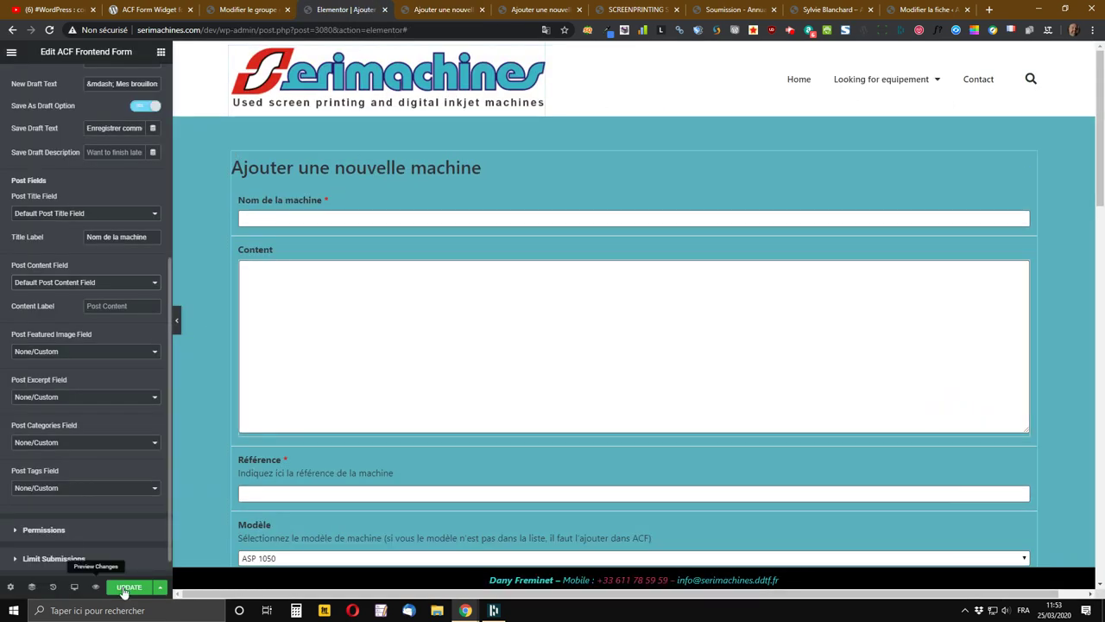
{"action": "left_click", "coordinate": [130, 588]}
{"action": "left_click", "coordinate": [449, 10]}
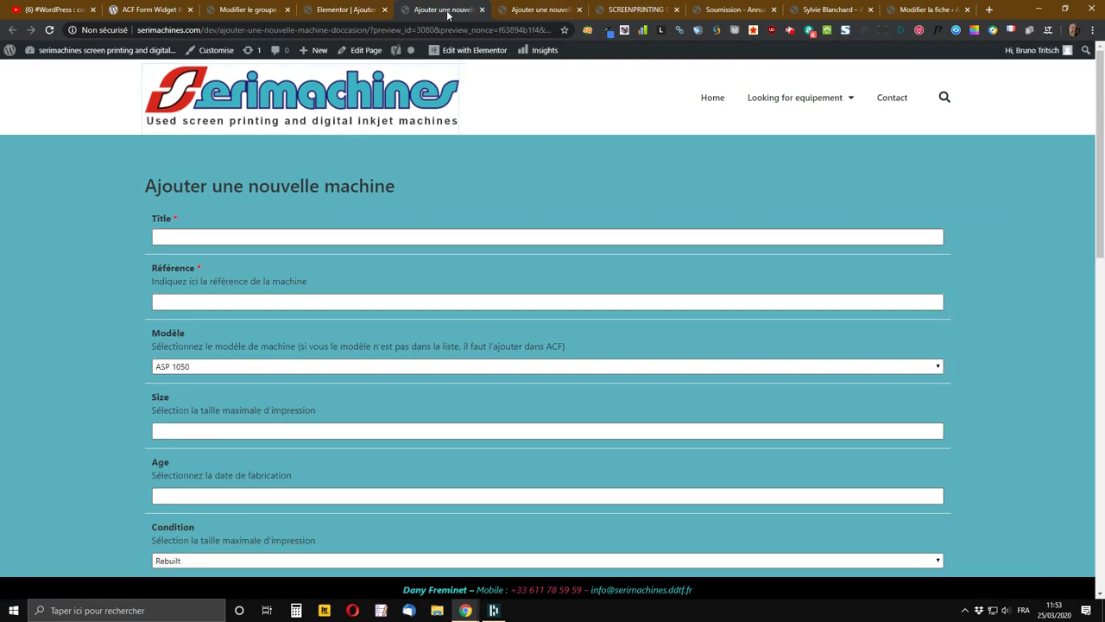
{"action": "left_click", "coordinate": [49, 30]}
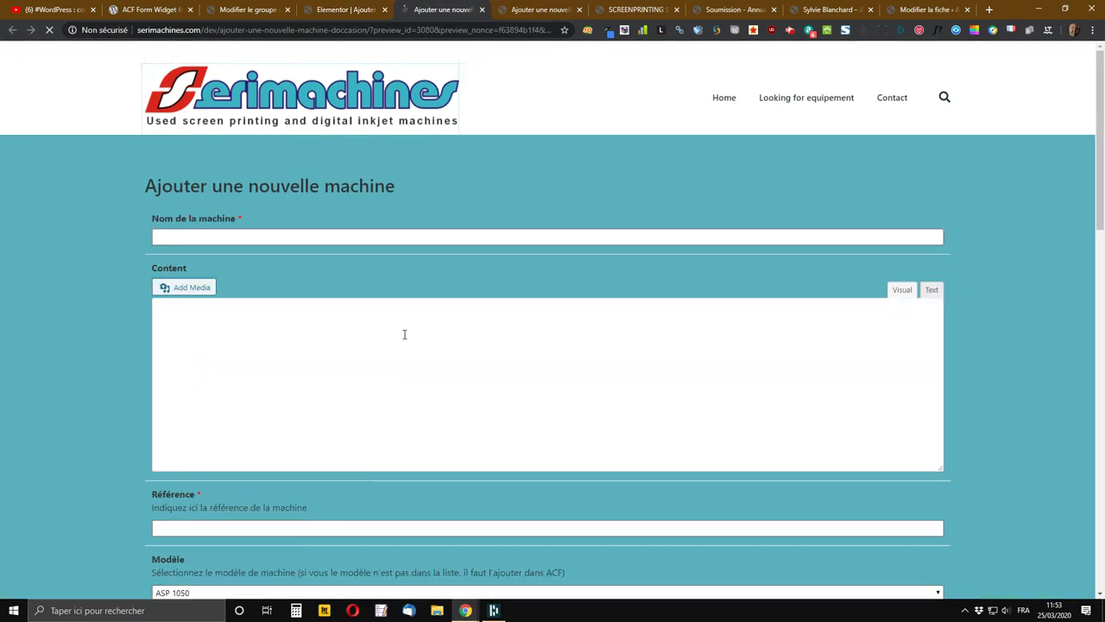
Examine the content field's visual and text editing modes in the form's front-end preview
{"action": "scroll", "coordinate": [637, 332], "scroll_direction": "down", "scroll_amount": 2}
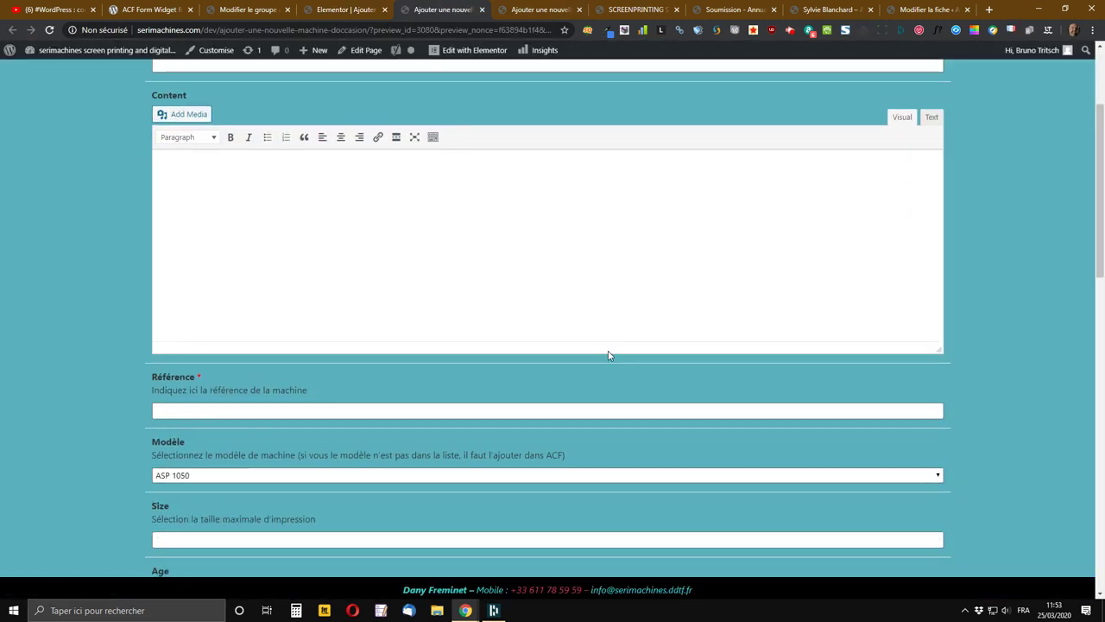
{"action": "scroll", "coordinate": [611, 353], "scroll_direction": "up", "scroll_amount": 1}
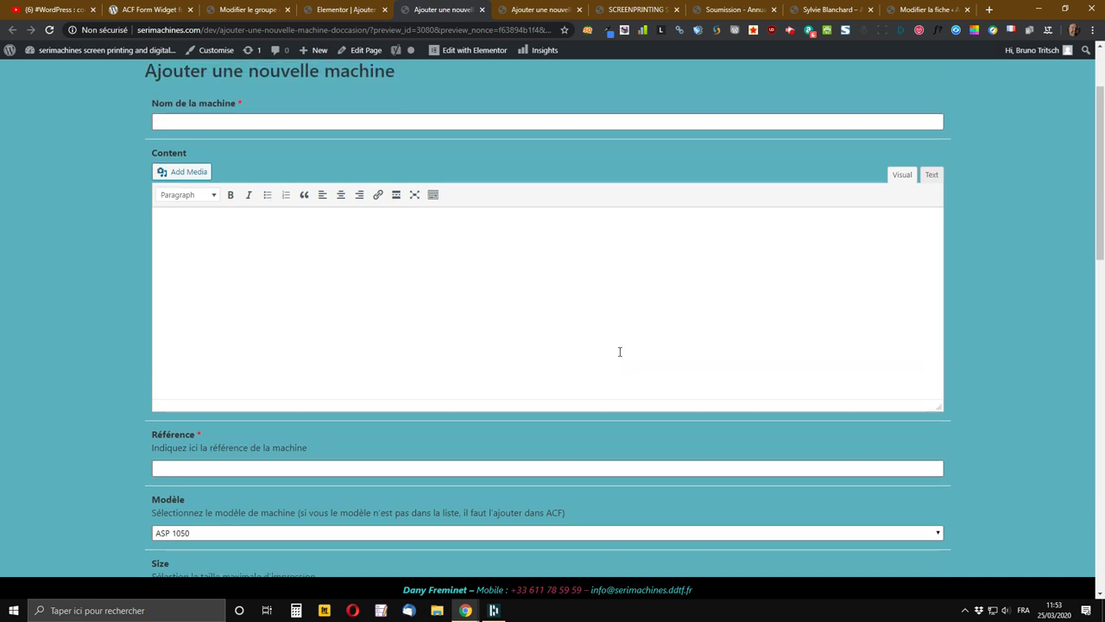
{"action": "left_click", "coordinate": [931, 176]}
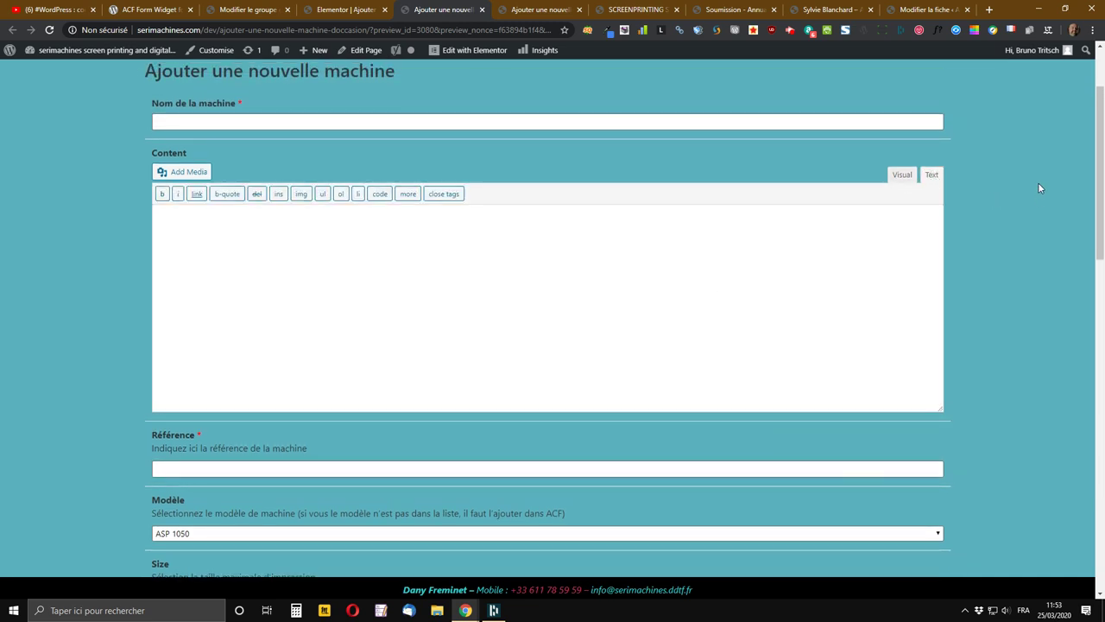
{"action": "left_click", "coordinate": [901, 176]}
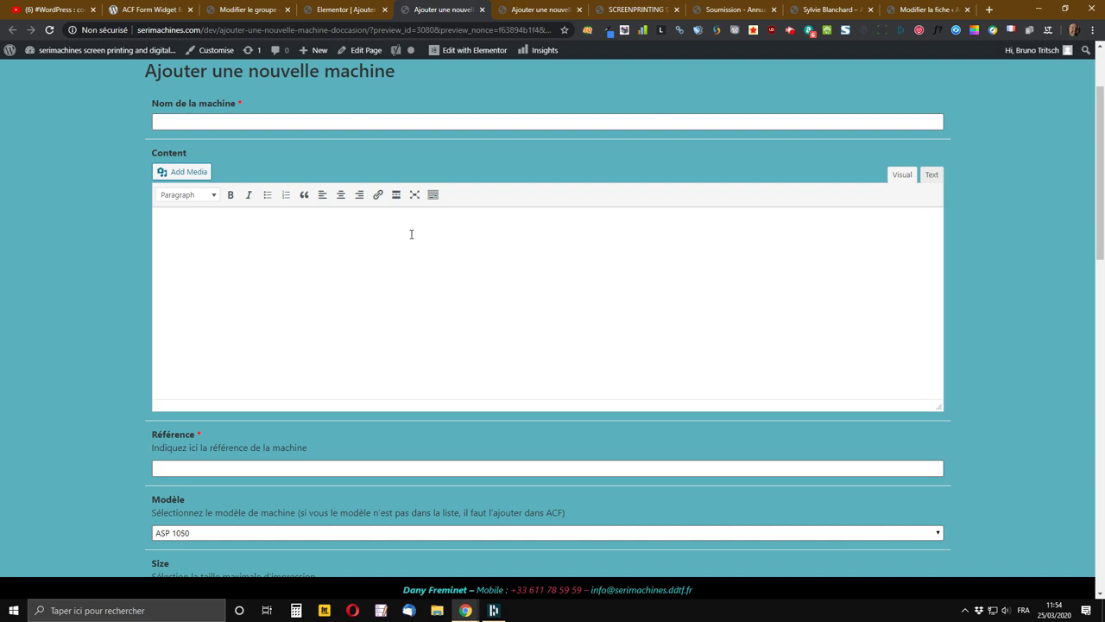
Set the post content field's label to "Description" in the page's Elementor editor
{"action": "left_click", "coordinate": [336, 9]}
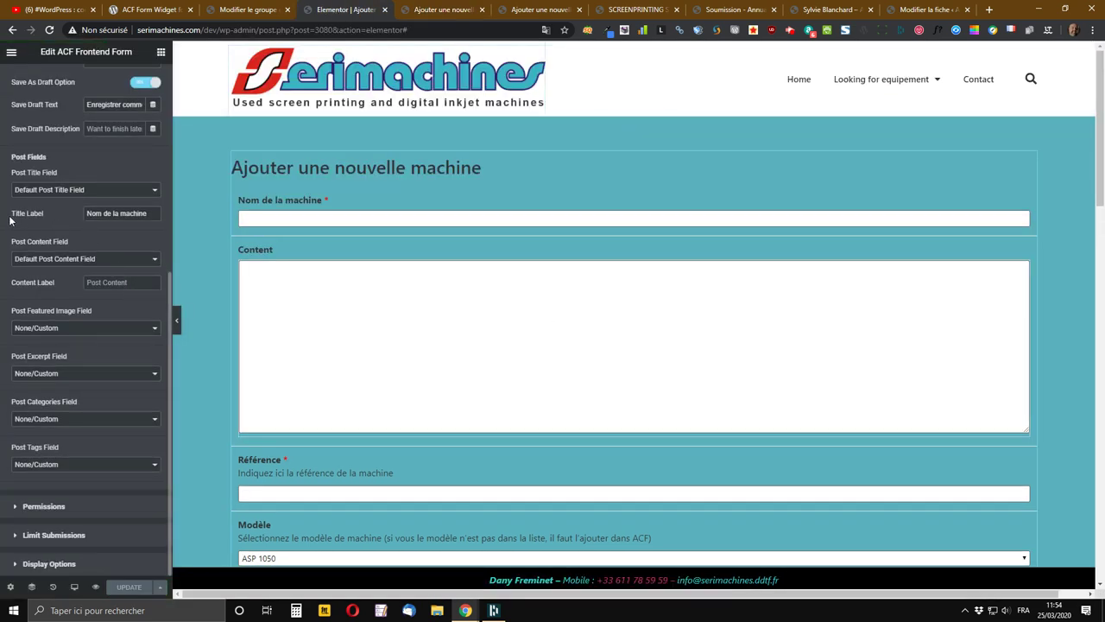
{"action": "left_click", "coordinate": [118, 282]}
{"action": "type", "text": "Descri"}
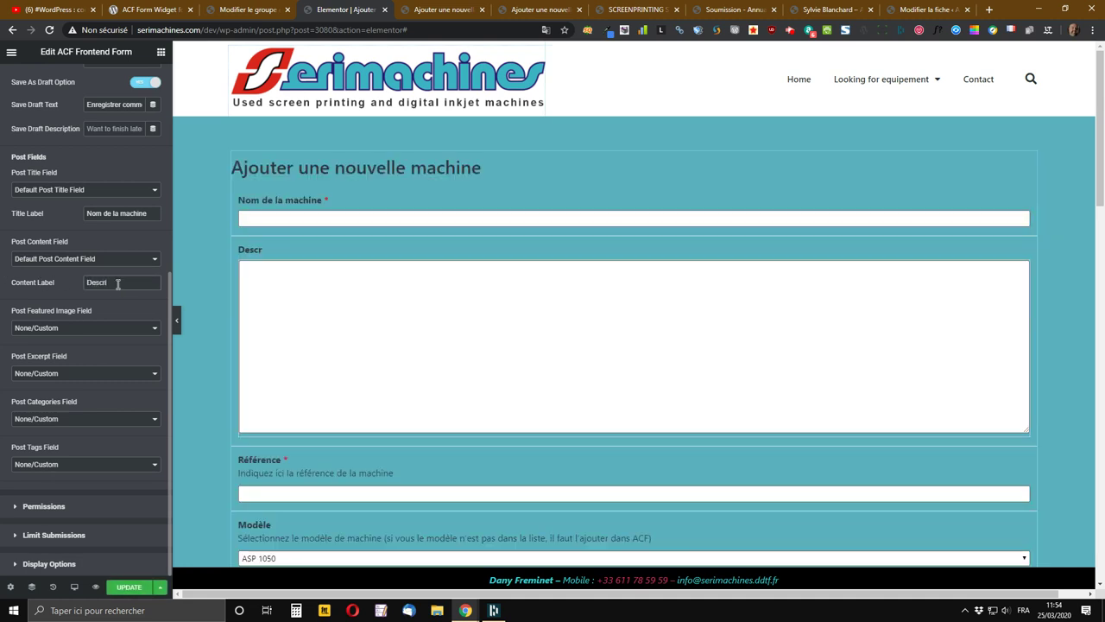
{"action": "type", "text": "ption"}
Set the post featured image field to Default Featured Image Field with the label "Image mise en avant"
{"action": "left_click", "coordinate": [49, 328]}
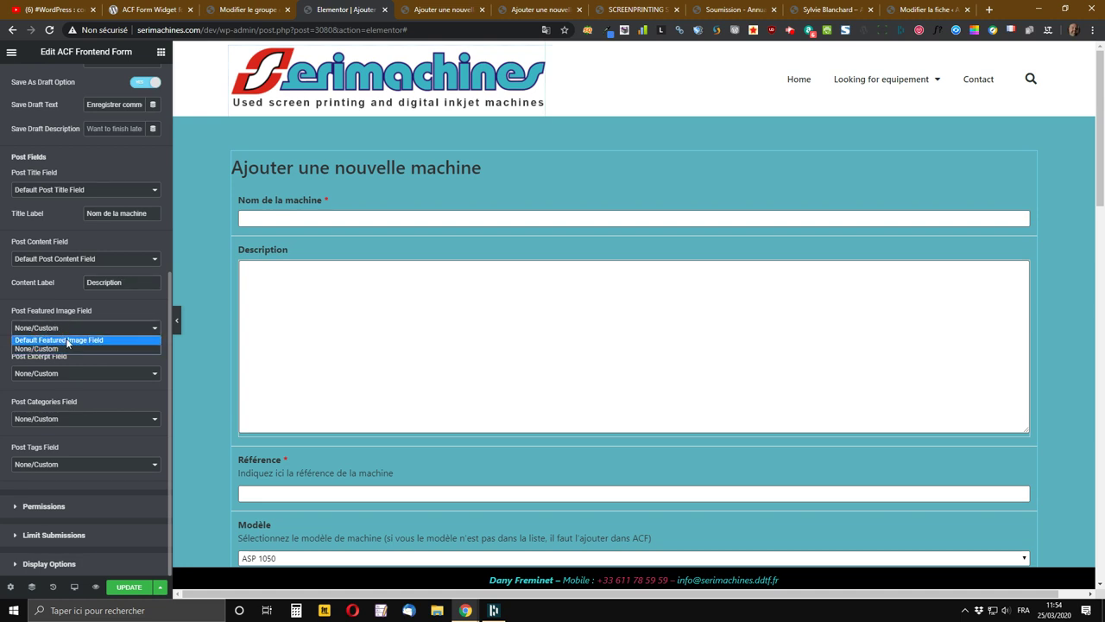
{"action": "left_click", "coordinate": [67, 340]}
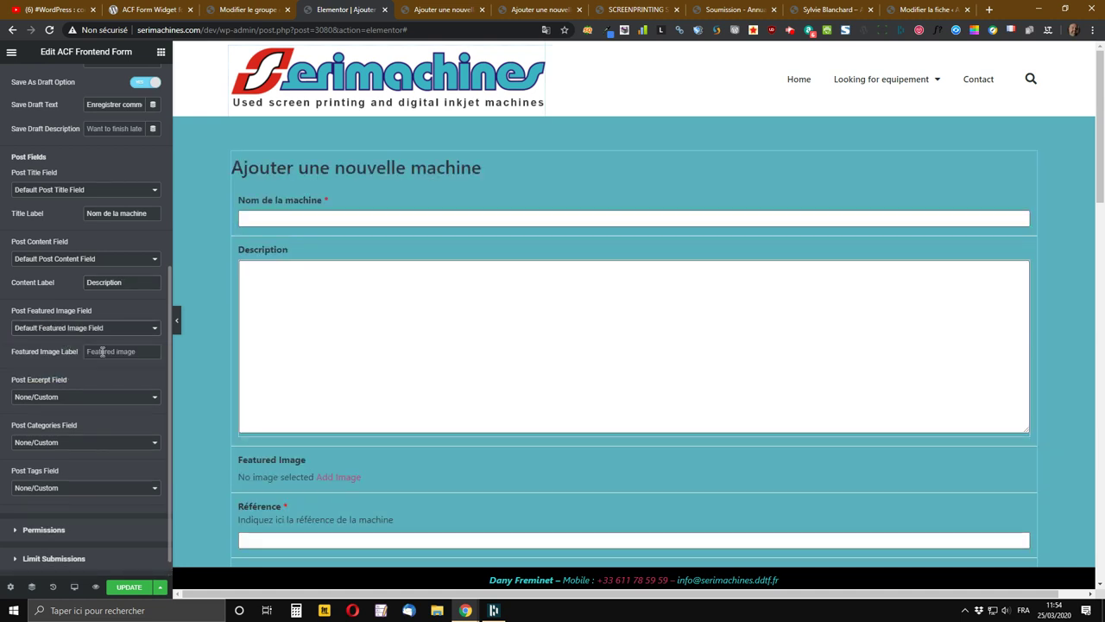
{"action": "left_click", "coordinate": [108, 352]}
{"action": "type", "text": "Image"}
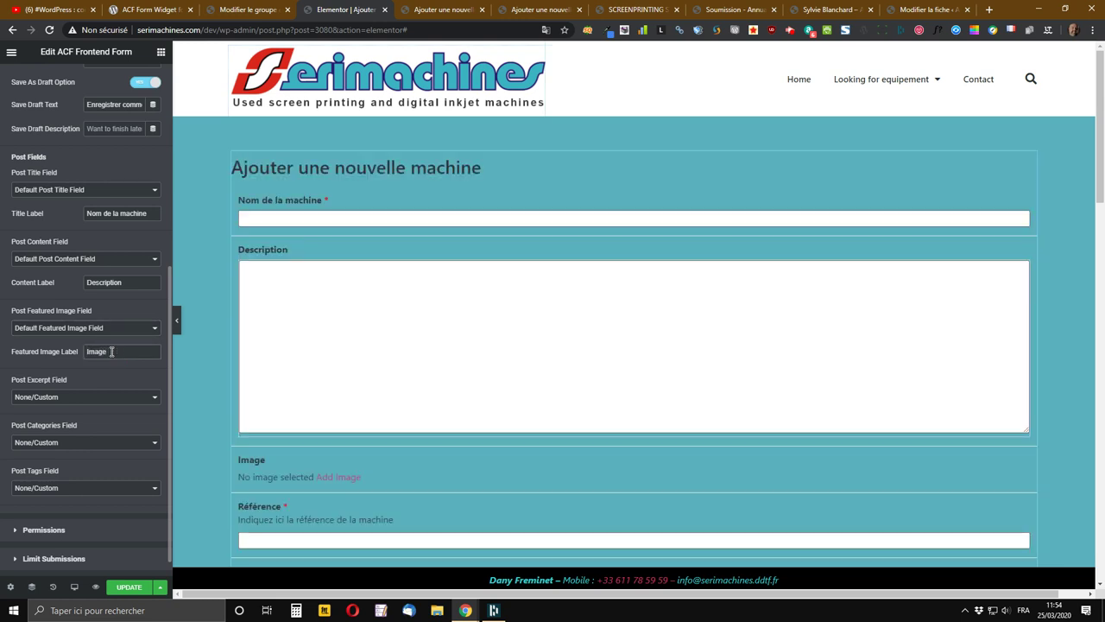
{"action": "type", "text": " mise en avant"}
Set the post excerpt field to Default Post Excerpt Field with the label "Extrait à afficher dans les archives"
{"action": "scroll", "coordinate": [71, 364], "scroll_direction": "down", "scroll_amount": 1}
{"action": "left_click", "coordinate": [110, 375]}
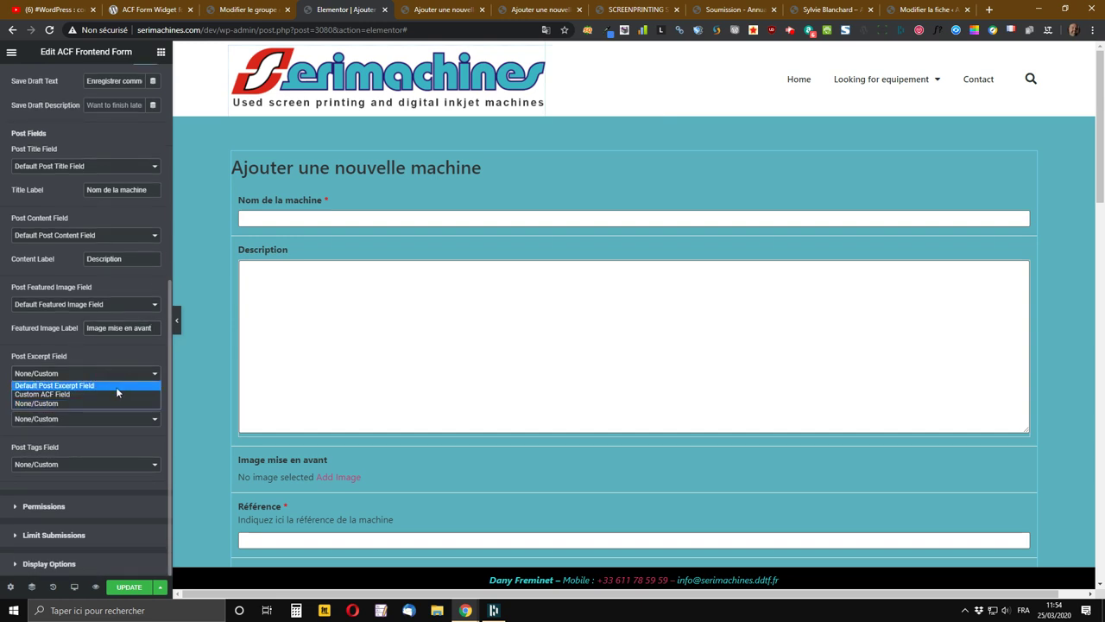
{"action": "left_click", "coordinate": [108, 387]}
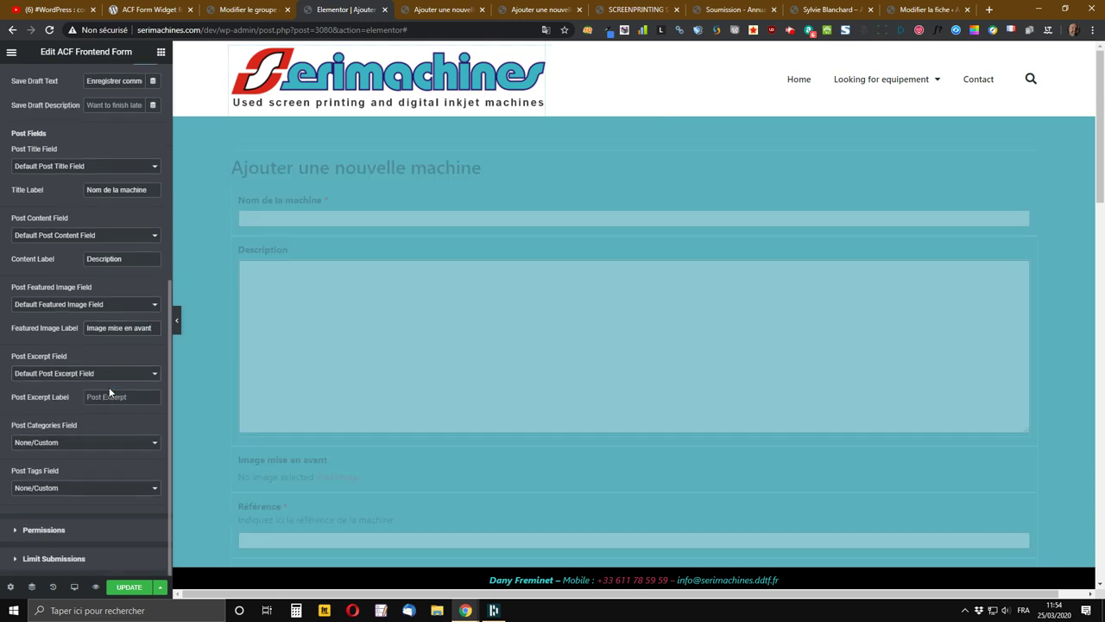
{"action": "left_click", "coordinate": [125, 399]}
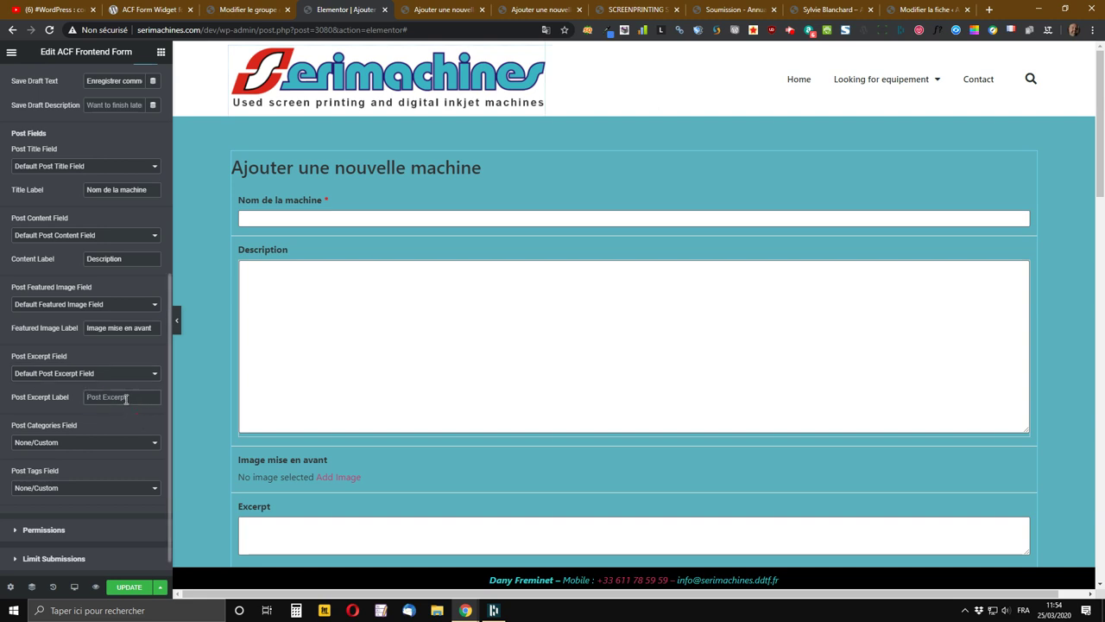
{"action": "type", "text": "Extrait"}
{"action": "type", "text": " à af"}
{"action": "type", "text": "ficher dans "}
{"action": "type", "text": "les ar"}
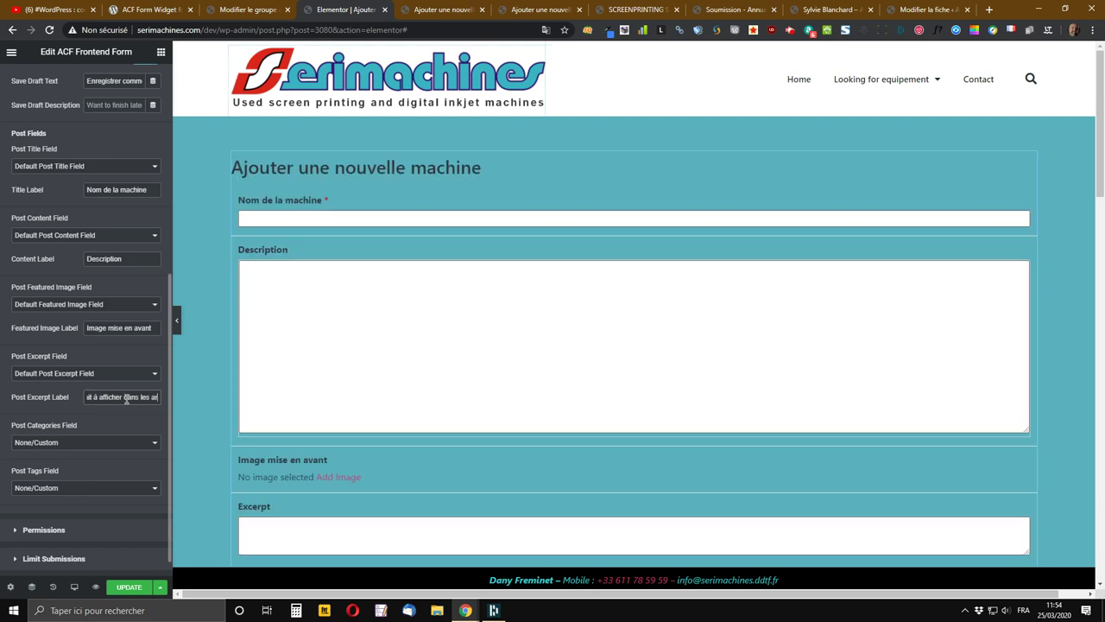
{"action": "type", "text": "chives"}
Try Default Categories Field as the post categories field, compare it with the form's existing category fields, and return it to None/Custom
{"action": "scroll", "coordinate": [76, 318], "scroll_direction": "down", "scroll_amount": 1}
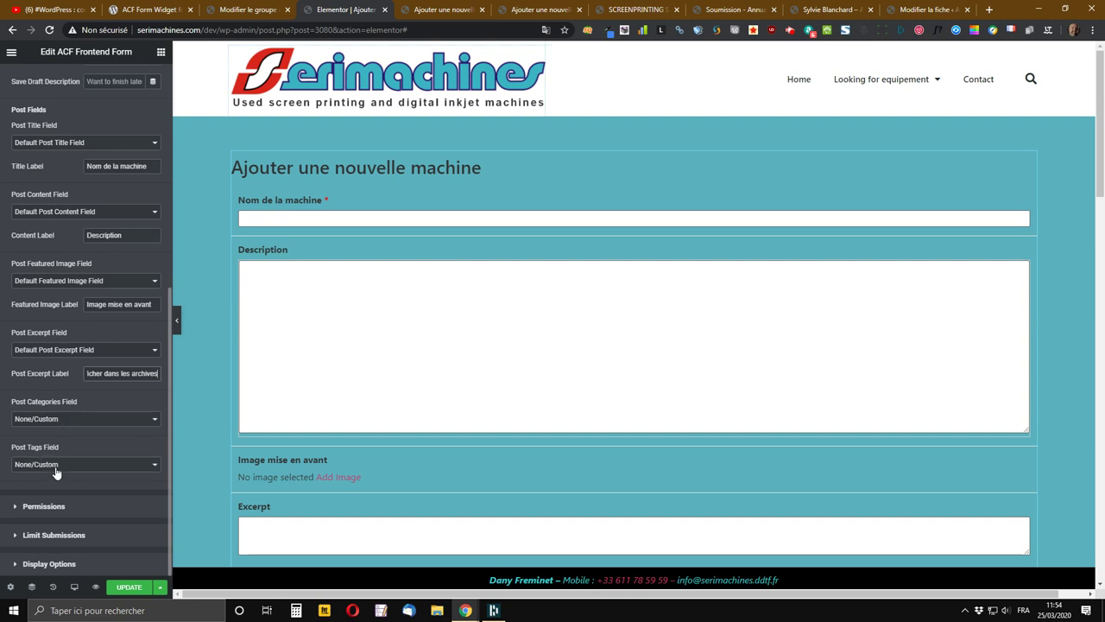
{"action": "left_click", "coordinate": [69, 423]}
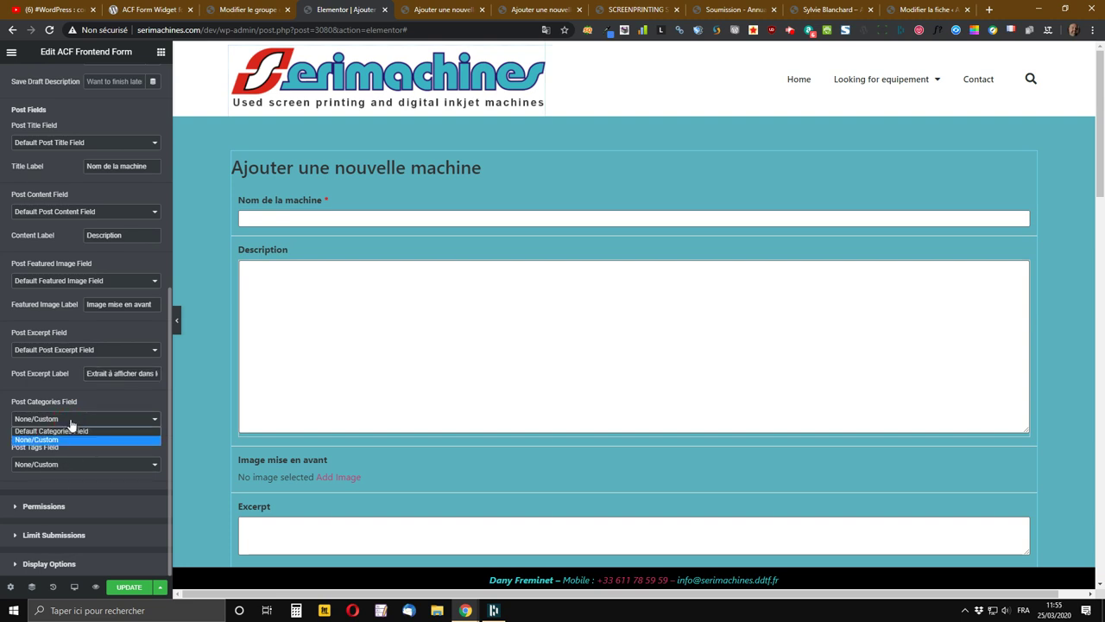
{"action": "key", "text": "Escape"}
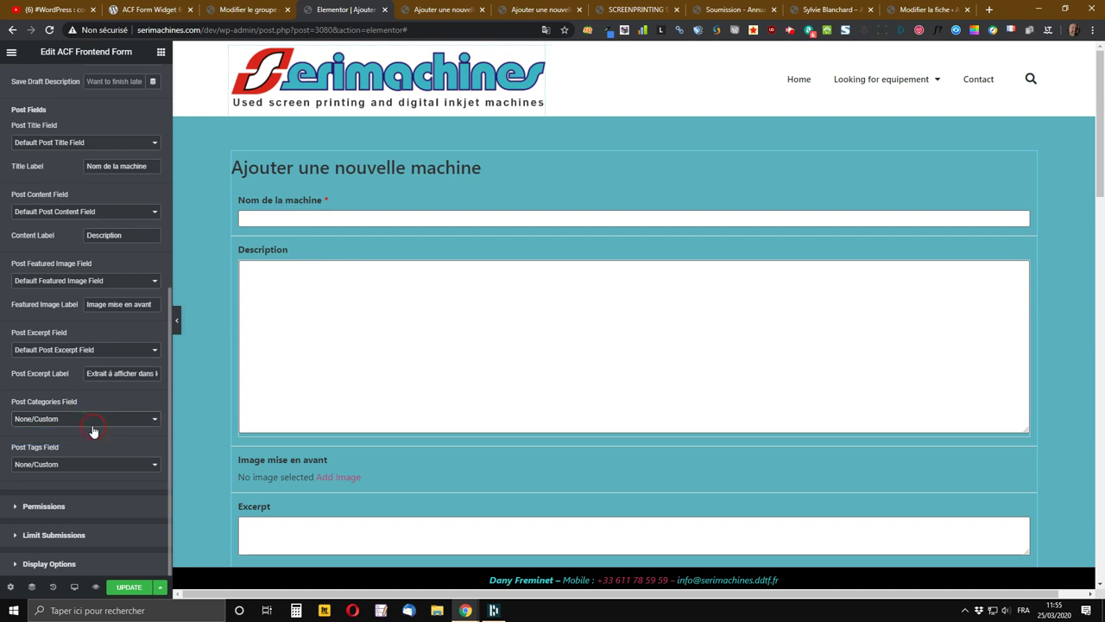
{"action": "left_click", "coordinate": [96, 420]}
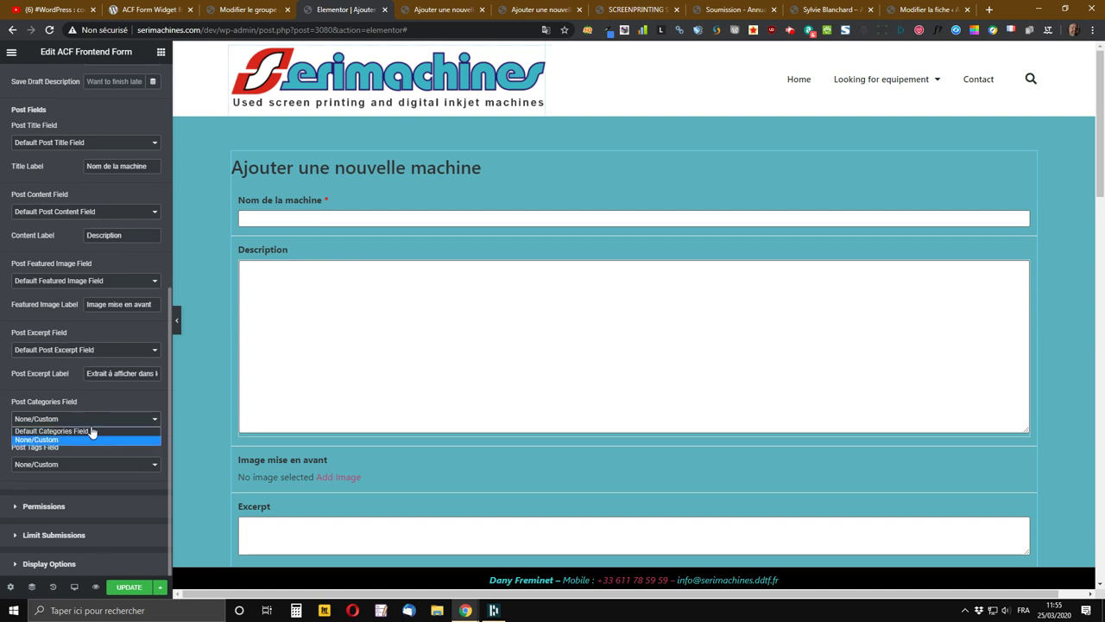
{"action": "left_click", "coordinate": [86, 431]}
{"action": "scroll", "coordinate": [637, 319], "scroll_direction": "down", "scroll_amount": 3}
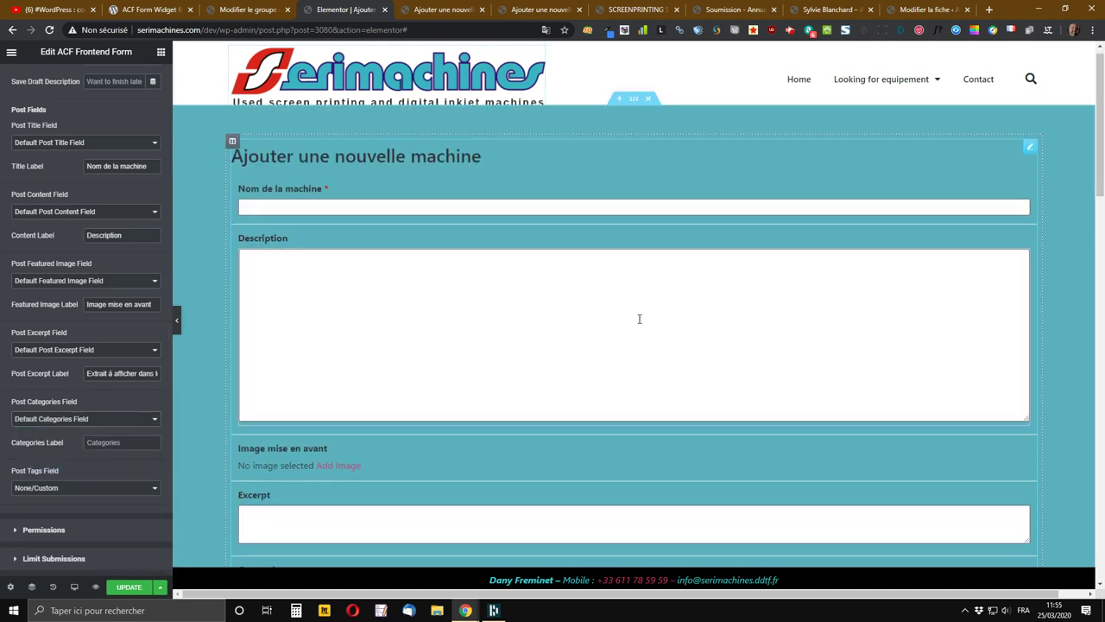
{"action": "scroll", "coordinate": [633, 328], "scroll_direction": "down", "scroll_amount": 10}
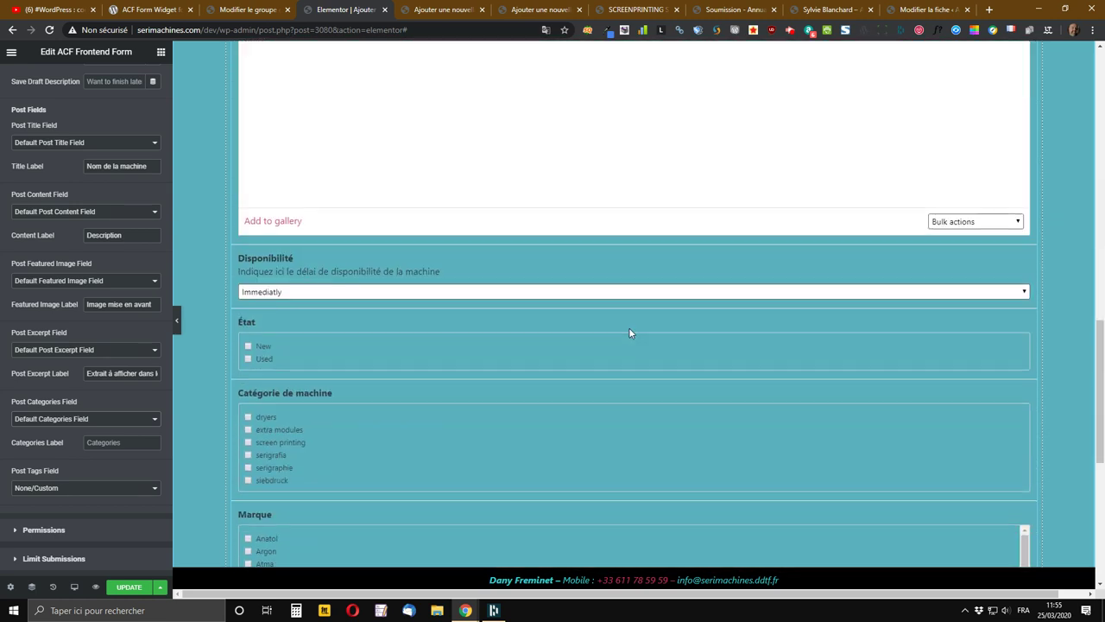
{"action": "scroll", "coordinate": [628, 335], "scroll_direction": "down", "scroll_amount": 3}
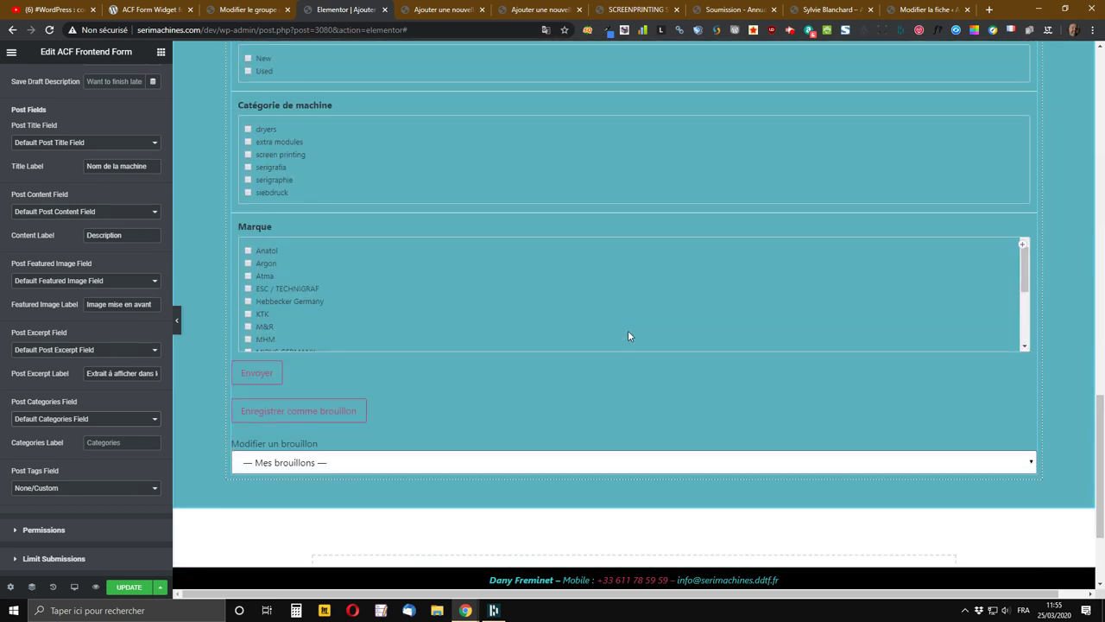
{"action": "scroll", "coordinate": [628, 335], "scroll_direction": "up", "scroll_amount": 12}
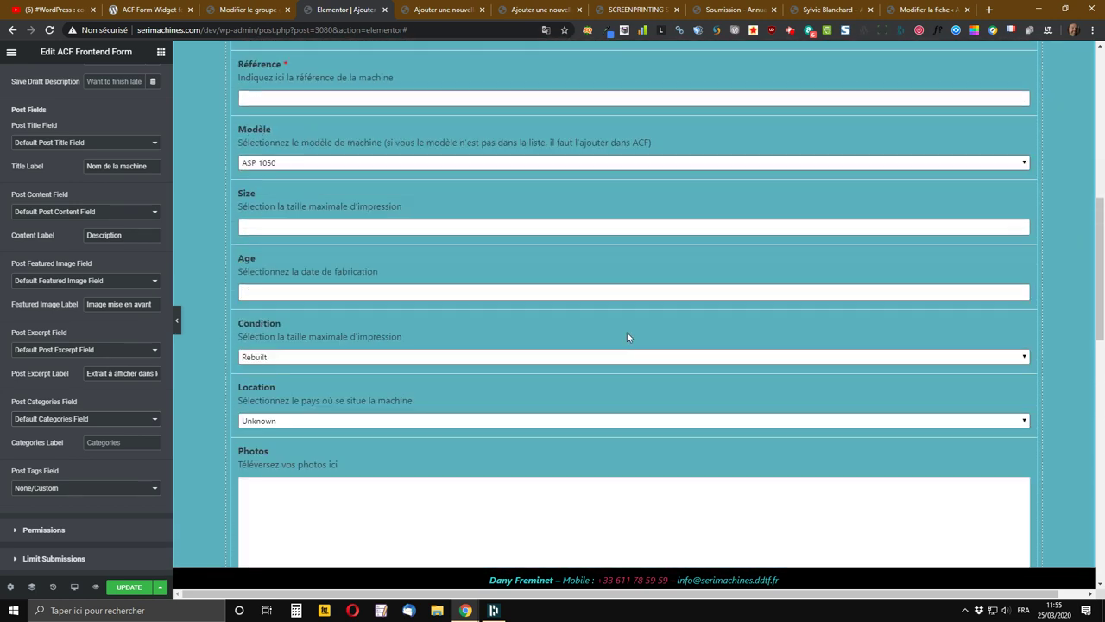
{"action": "scroll", "coordinate": [627, 331], "scroll_direction": "up", "scroll_amount": 1}
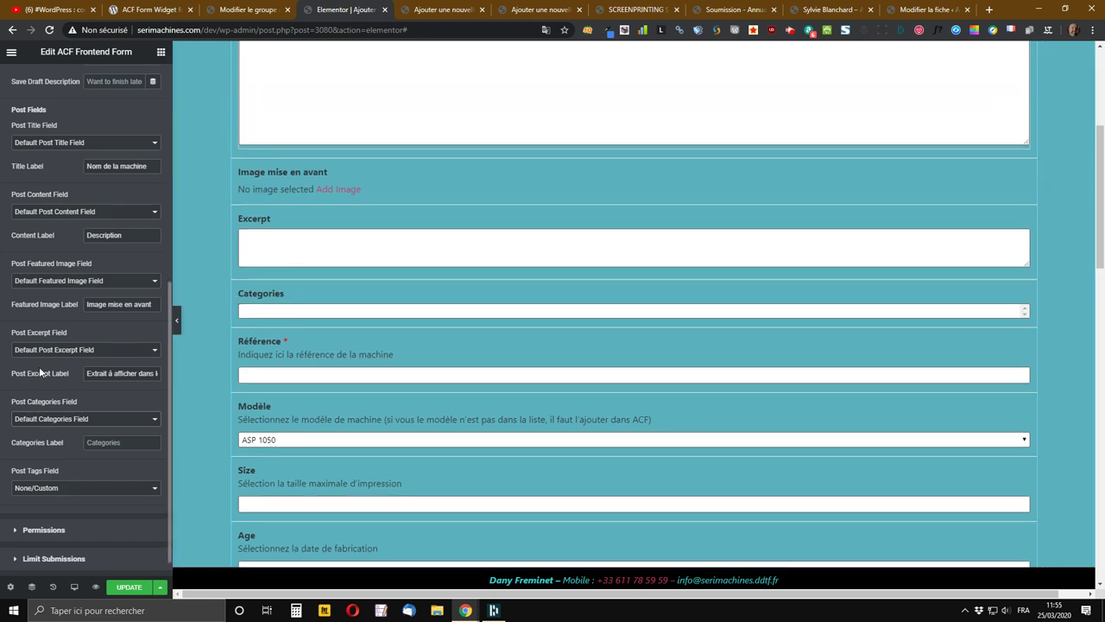
{"action": "left_click", "coordinate": [55, 420]}
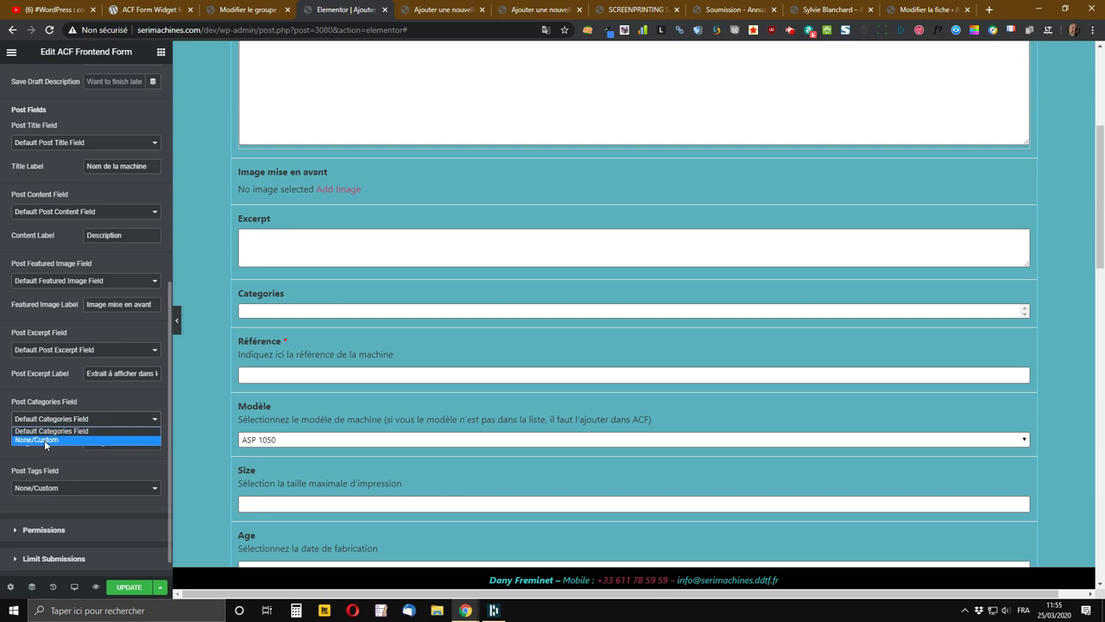
{"action": "left_click", "coordinate": [44, 439]}
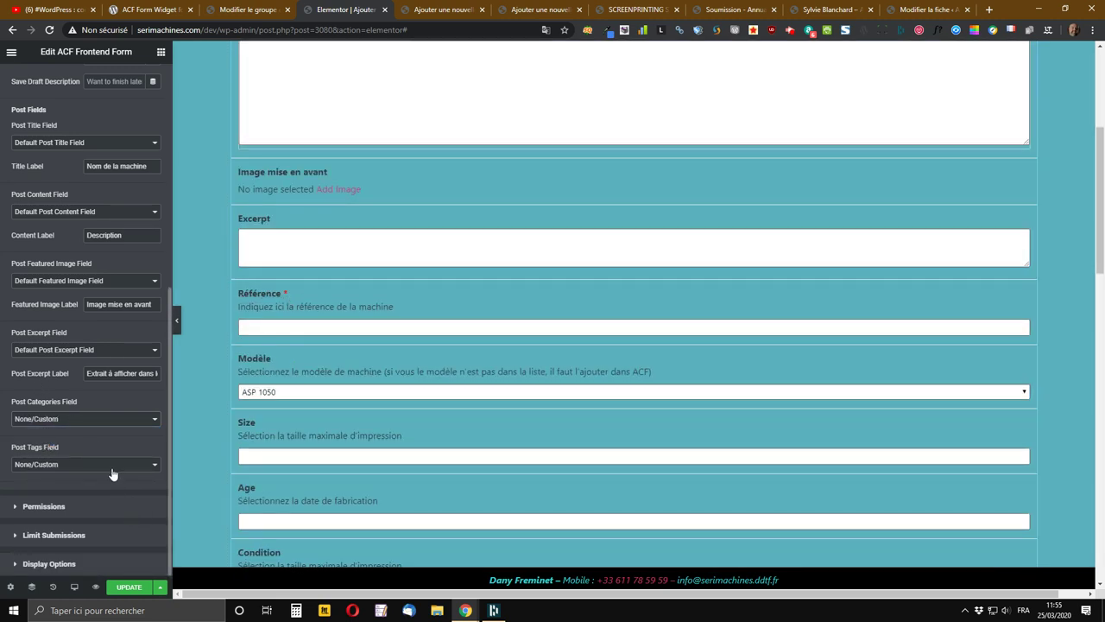
Keep the post categories field on None/Custom and update the page
{"action": "left_click", "coordinate": [73, 427]}
{"action": "left_click", "coordinate": [72, 423]}
{"action": "left_click", "coordinate": [134, 590]}
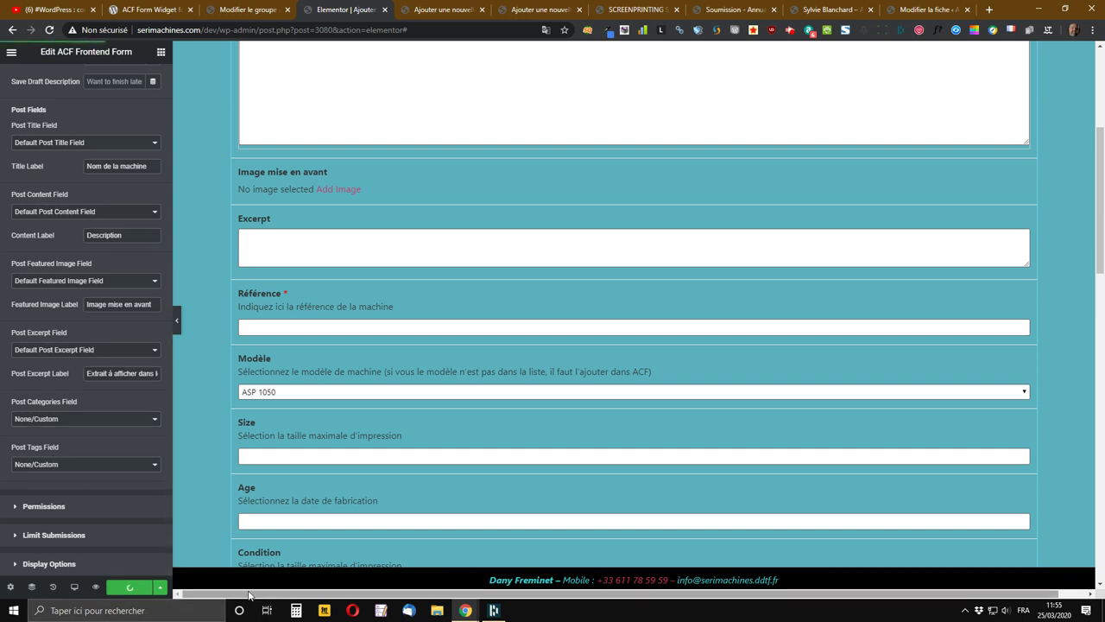
Review the form's permissions, including the Who Can See This and Dynamic Selection options, keeping visibility on Only Logged In Users
{"action": "left_click", "coordinate": [54, 506]}
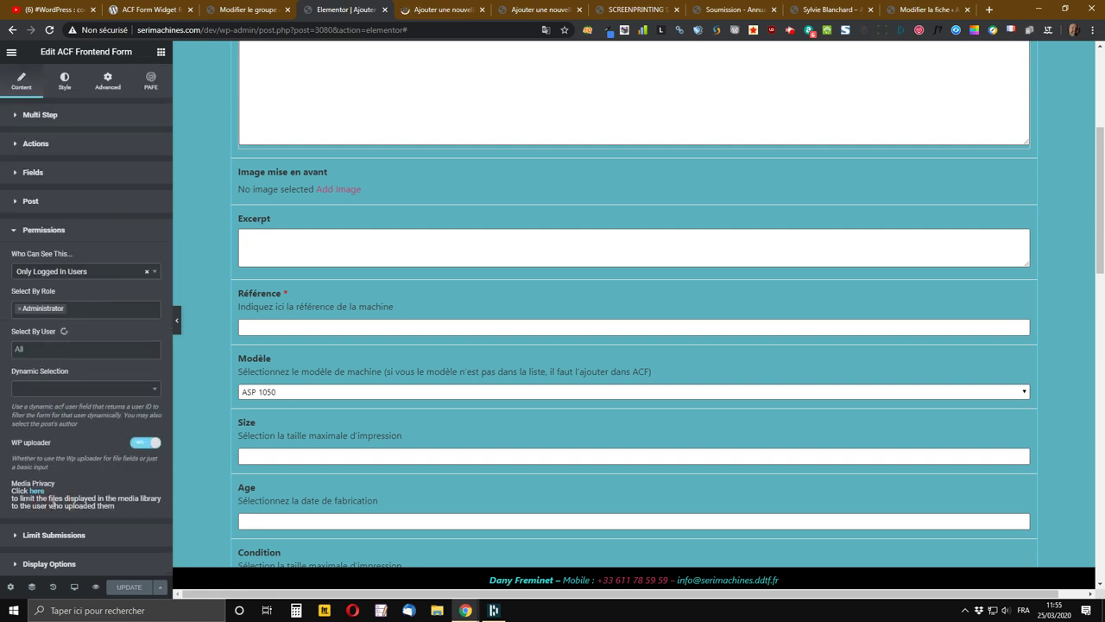
{"action": "scroll", "coordinate": [101, 340], "scroll_direction": "down", "scroll_amount": 1}
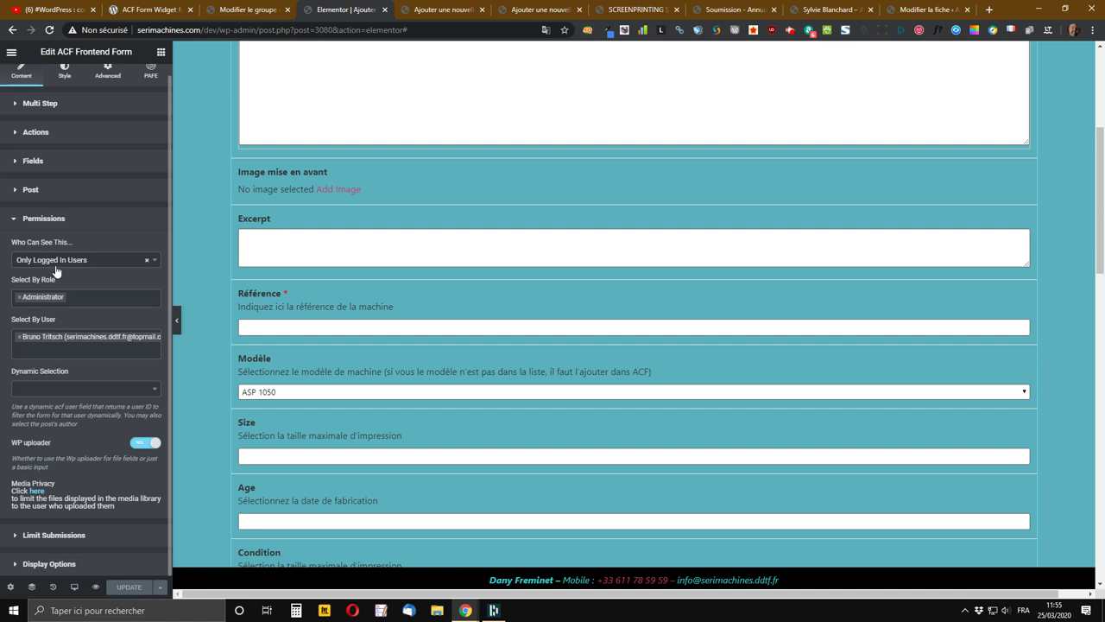
{"action": "left_click", "coordinate": [105, 263]}
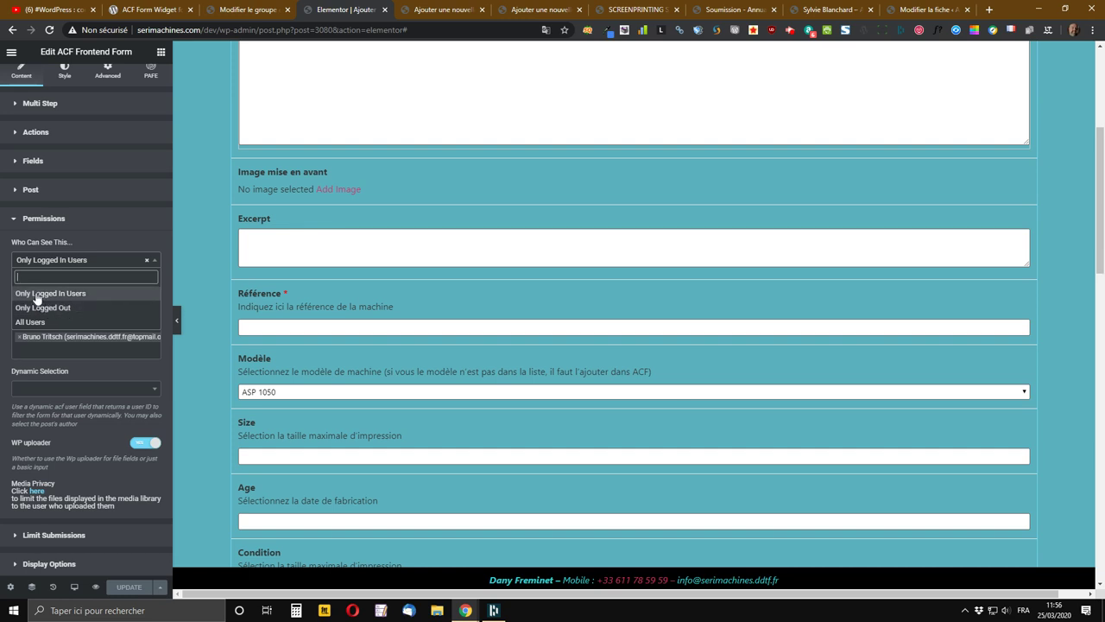
{"action": "left_click", "coordinate": [90, 297]}
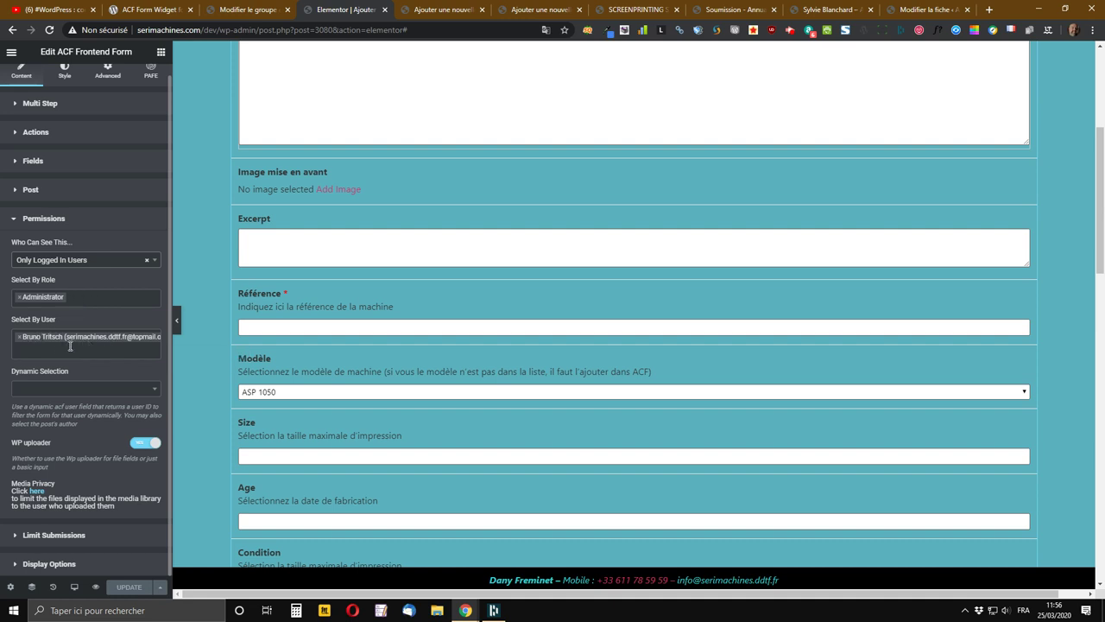
{"action": "left_click", "coordinate": [65, 392]}
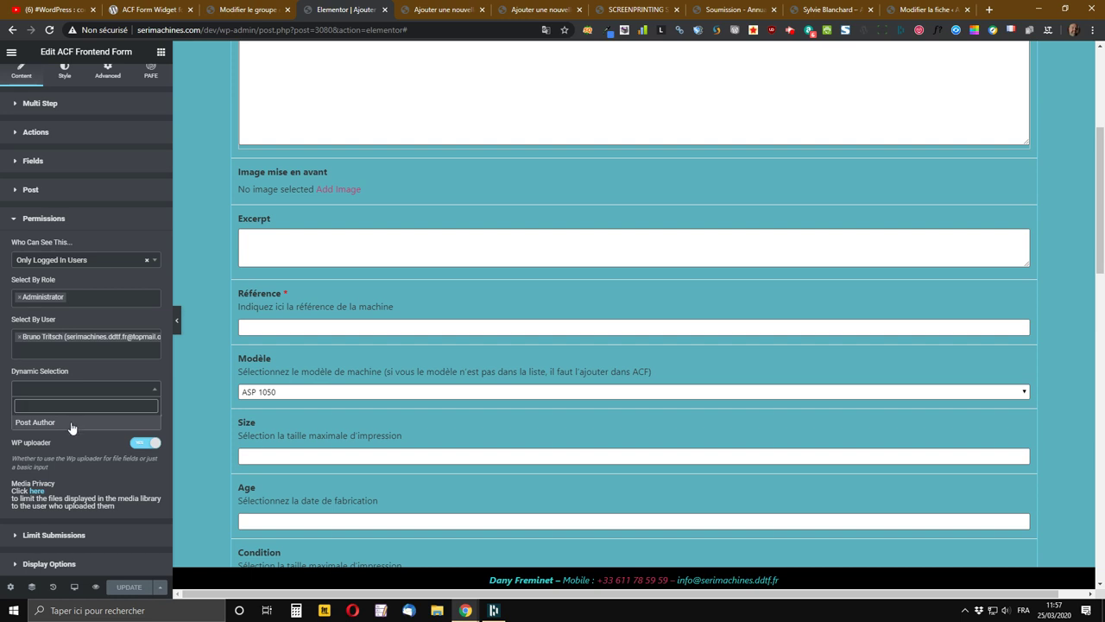
{"action": "left_click", "coordinate": [130, 372]}
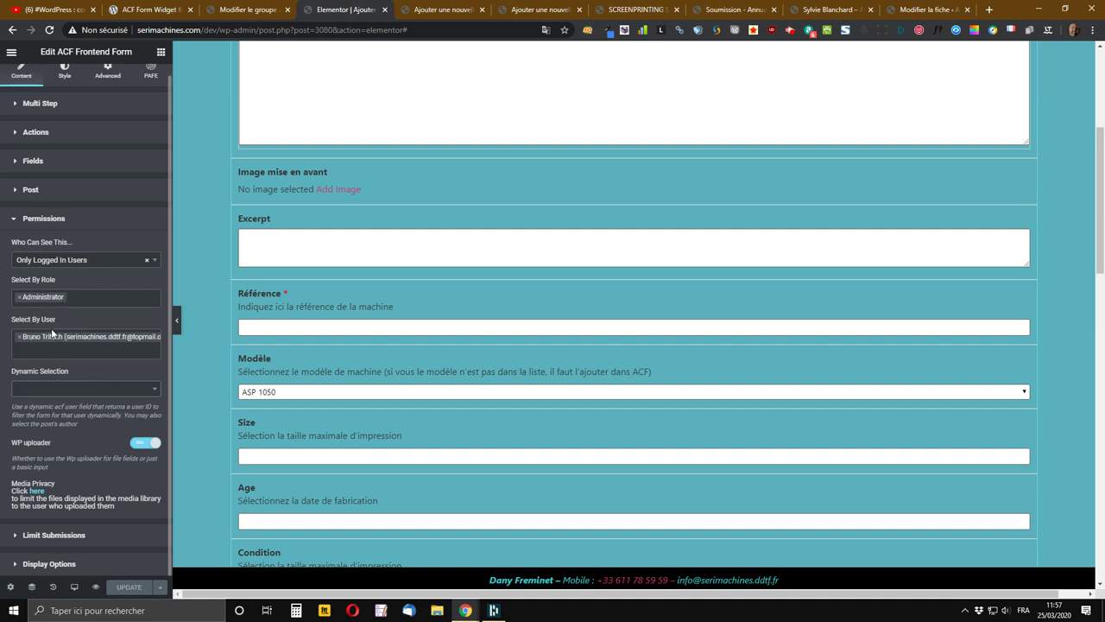
Set the form's dynamic selection to Post Author and remove the Administrator role and the selected user from its permissions
{"action": "left_click", "coordinate": [93, 394]}
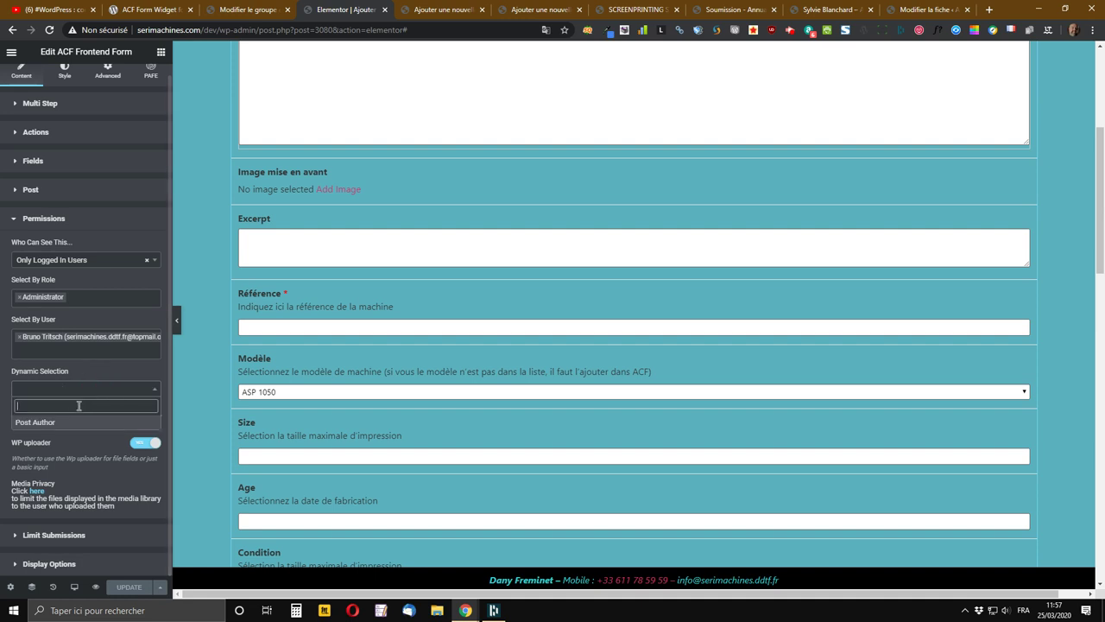
{"action": "left_click", "coordinate": [62, 425]}
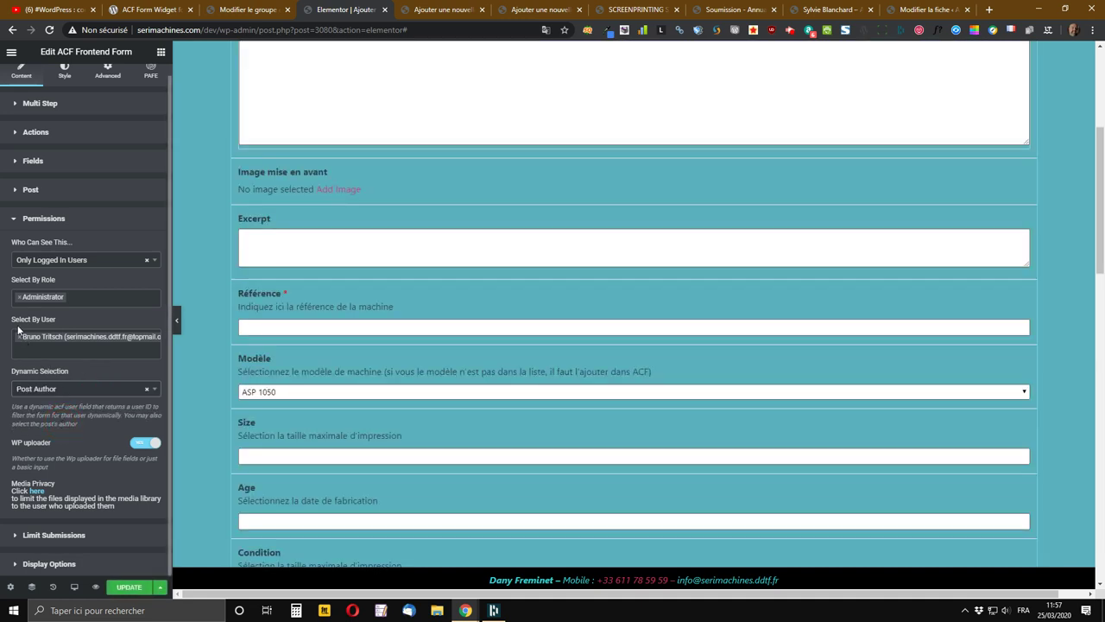
{"action": "left_click", "coordinate": [18, 299]}
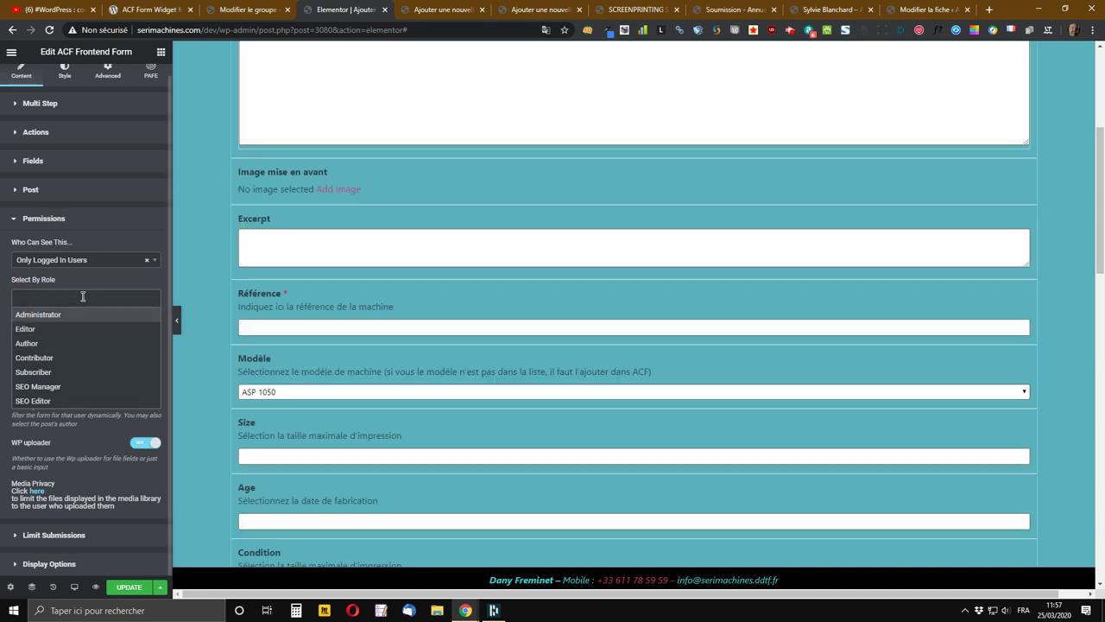
{"action": "left_click", "coordinate": [87, 300]}
{"action": "left_click", "coordinate": [19, 337]}
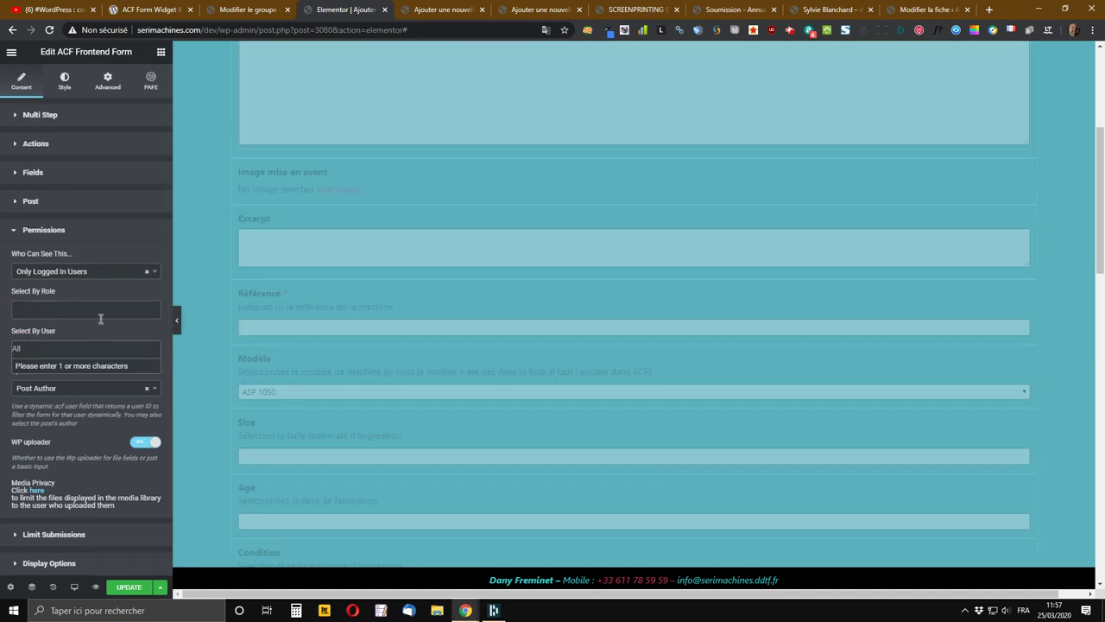
Restrict the form's permissions to the Administrator role and clear the Post Author dynamic selection
{"action": "left_click", "coordinate": [89, 342]}
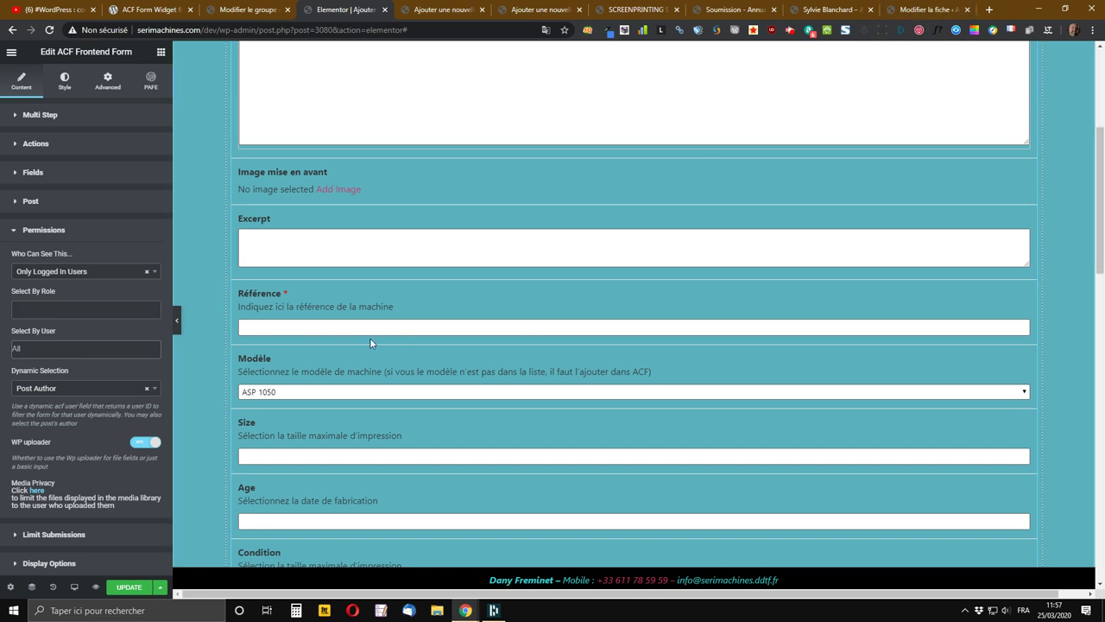
{"action": "left_click", "coordinate": [38, 309]}
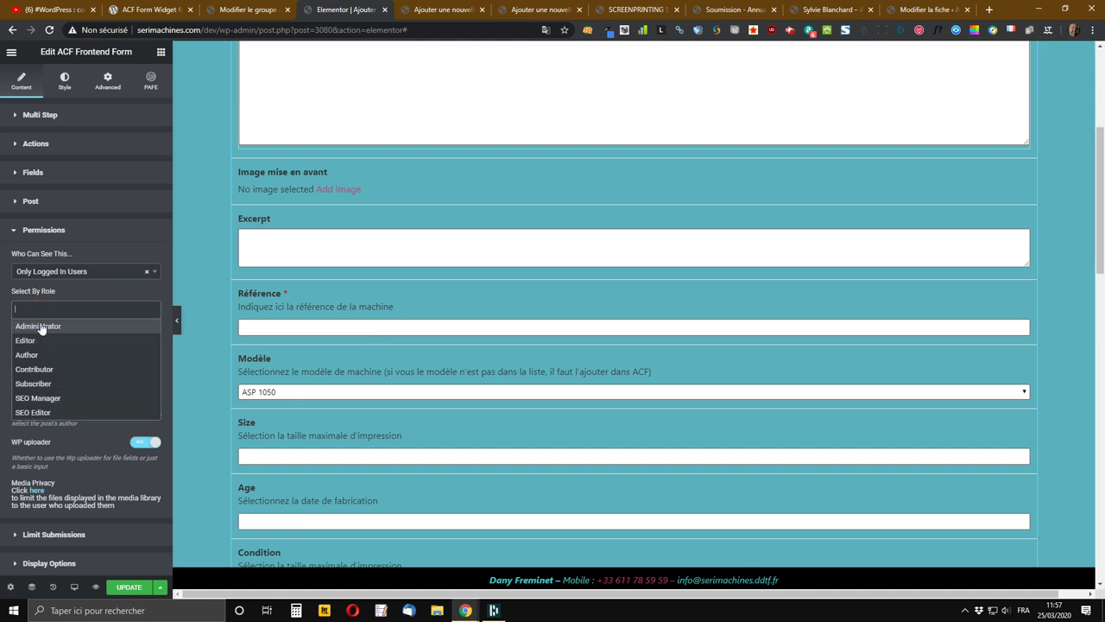
{"action": "left_click", "coordinate": [39, 327]}
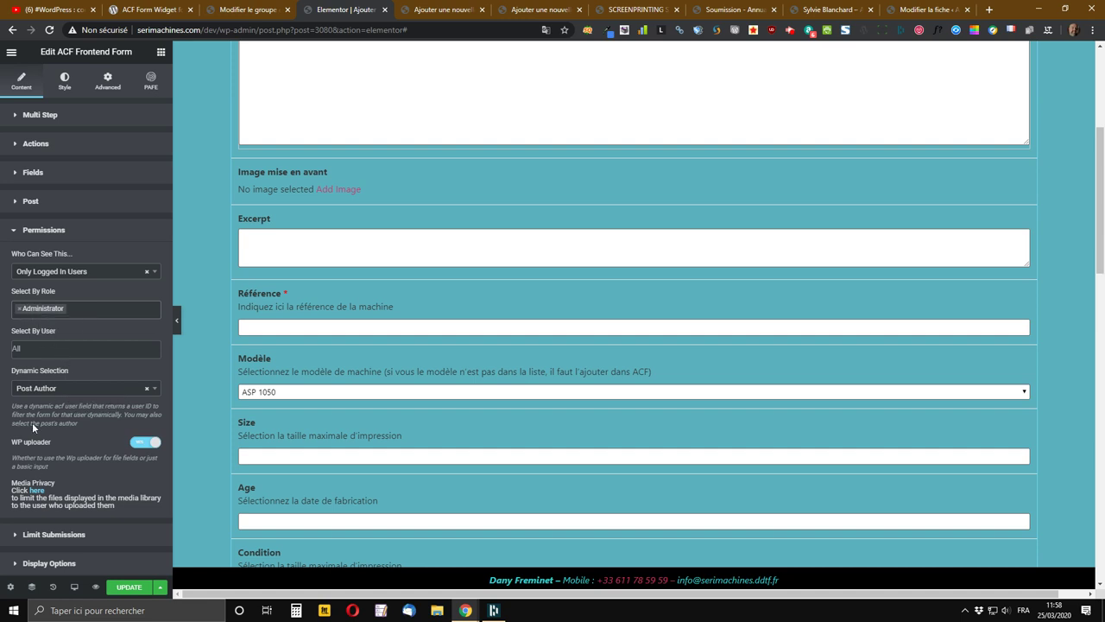
{"action": "left_click", "coordinate": [146, 390]}
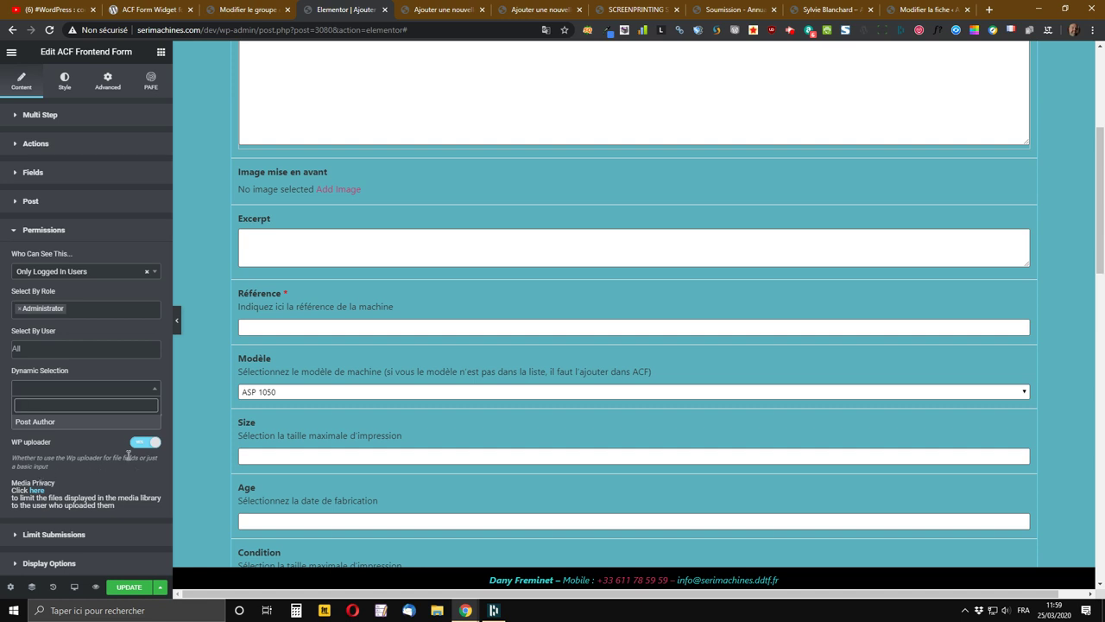
Review the Media Uploads Privacy settings, try the Filter Media by Author option, and close the settings page with it off
{"action": "left_click", "coordinate": [44, 497]}
{"action": "left_click", "coordinate": [464, 10]}
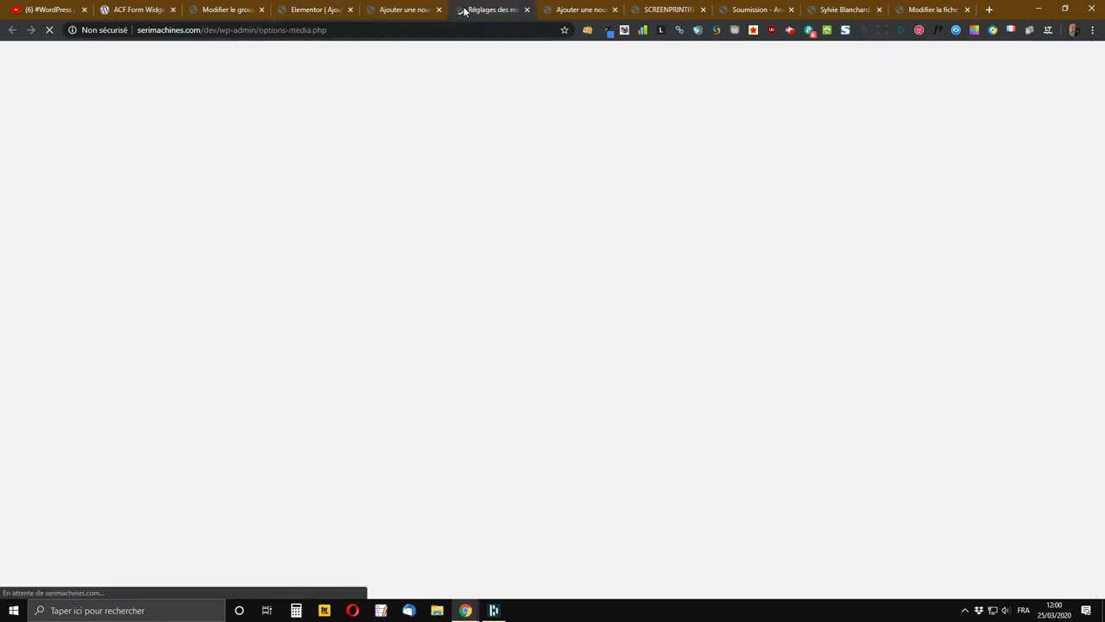
{"action": "scroll", "coordinate": [570, 178], "scroll_direction": "down", "scroll_amount": 3}
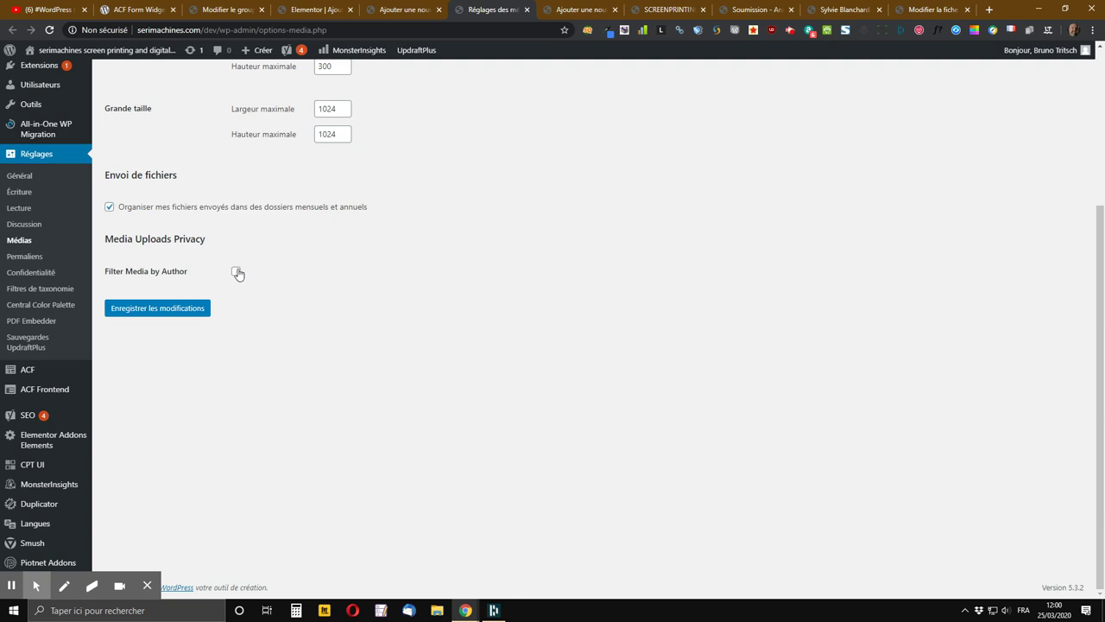
{"action": "left_click", "coordinate": [237, 273]}
{"action": "left_click", "coordinate": [237, 273]}
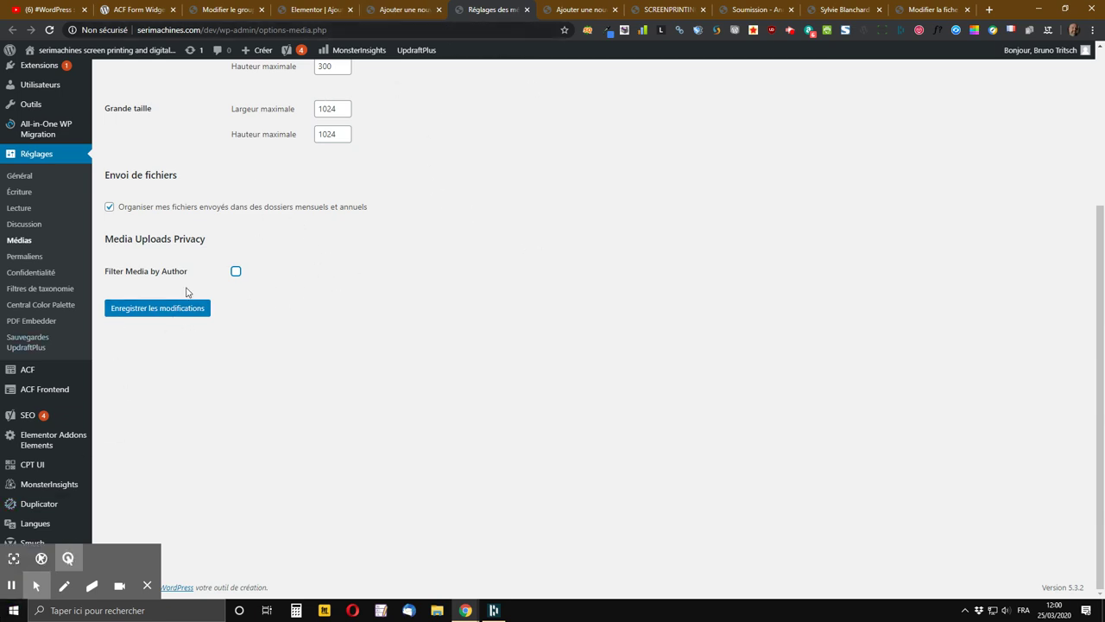
{"action": "left_click", "coordinate": [528, 10]}
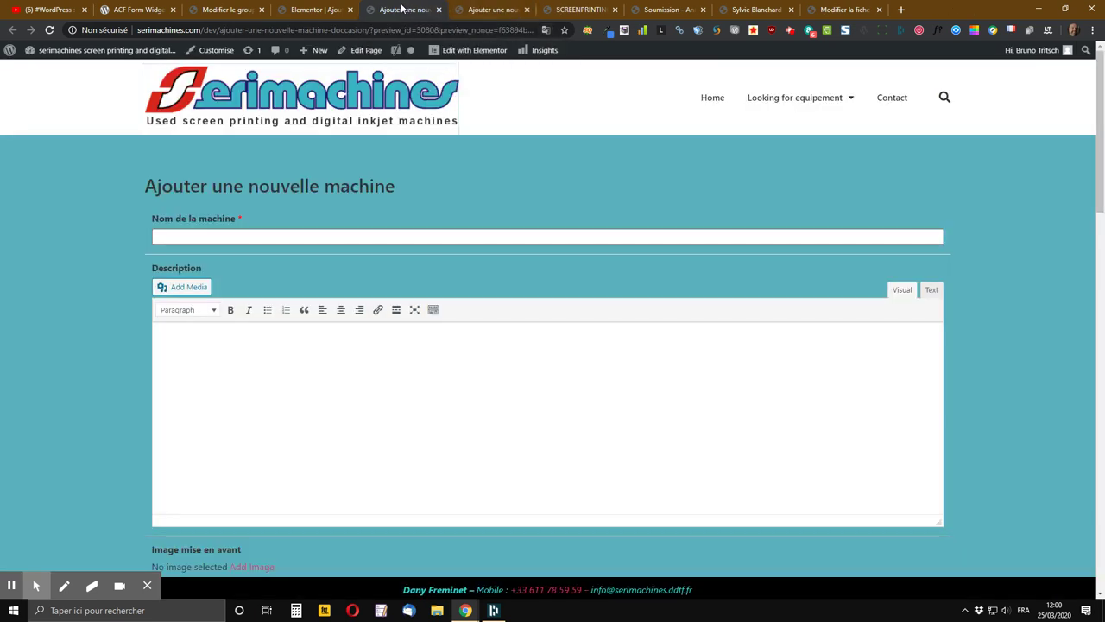
Update the page in Elementor and review the form's Limit Submissions and Display Options settings
{"action": "left_click", "coordinate": [341, 9]}
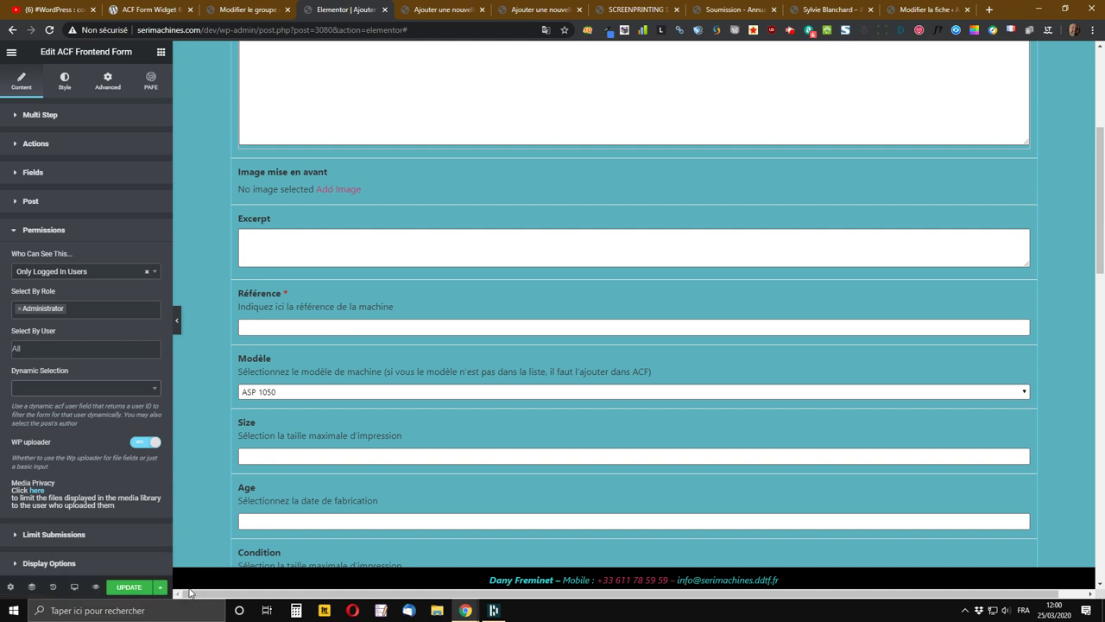
{"action": "left_click", "coordinate": [130, 587]}
{"action": "left_click", "coordinate": [54, 535]}
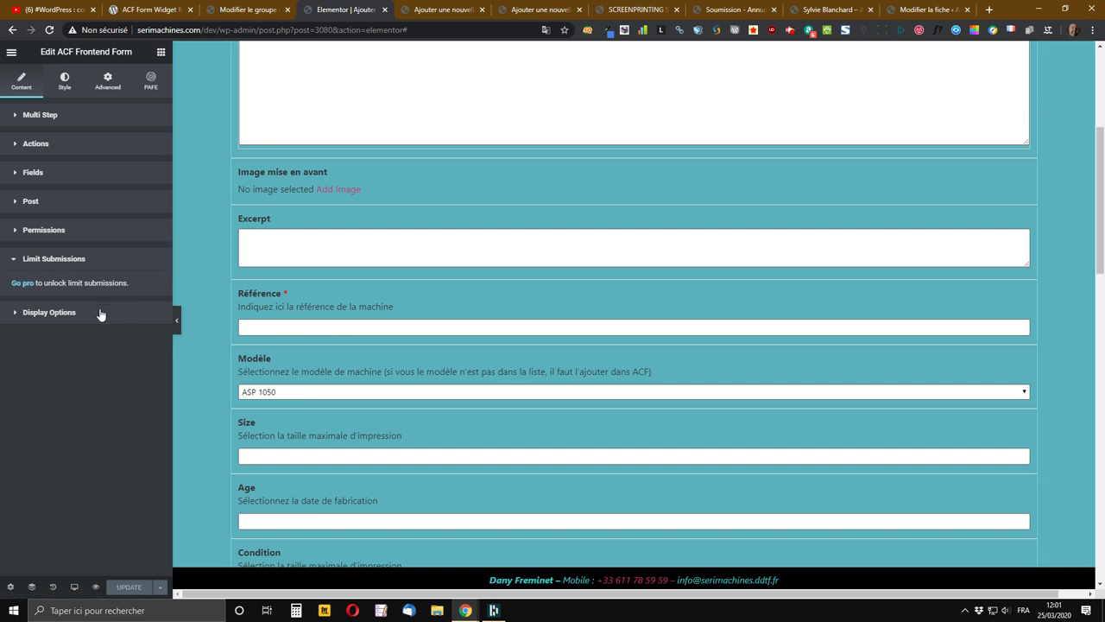
{"action": "scroll", "coordinate": [467, 439], "scroll_direction": "down", "scroll_amount": 2}
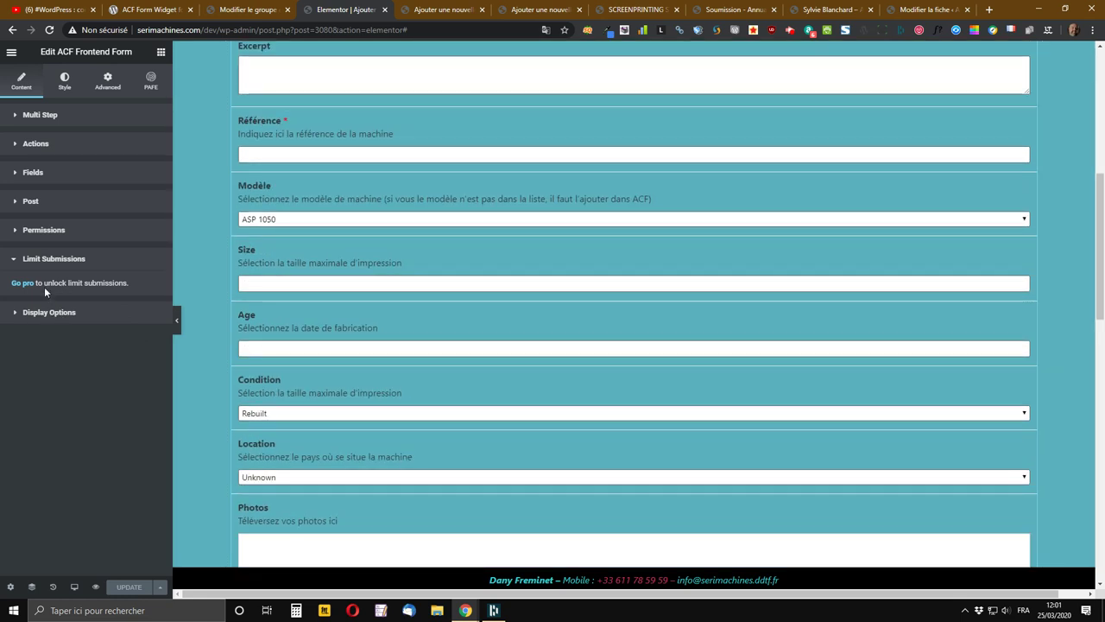
{"action": "left_click", "coordinate": [57, 321]}
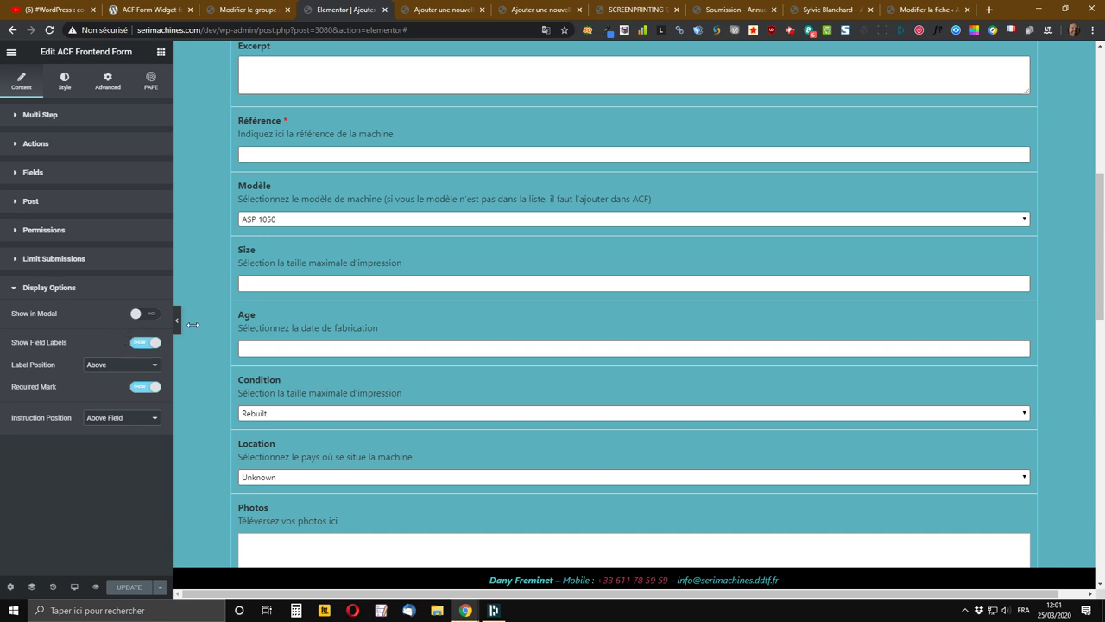
Close the sophrology directory's record editor and load the directory's home page from the published record
{"action": "left_click", "coordinate": [937, 8]}
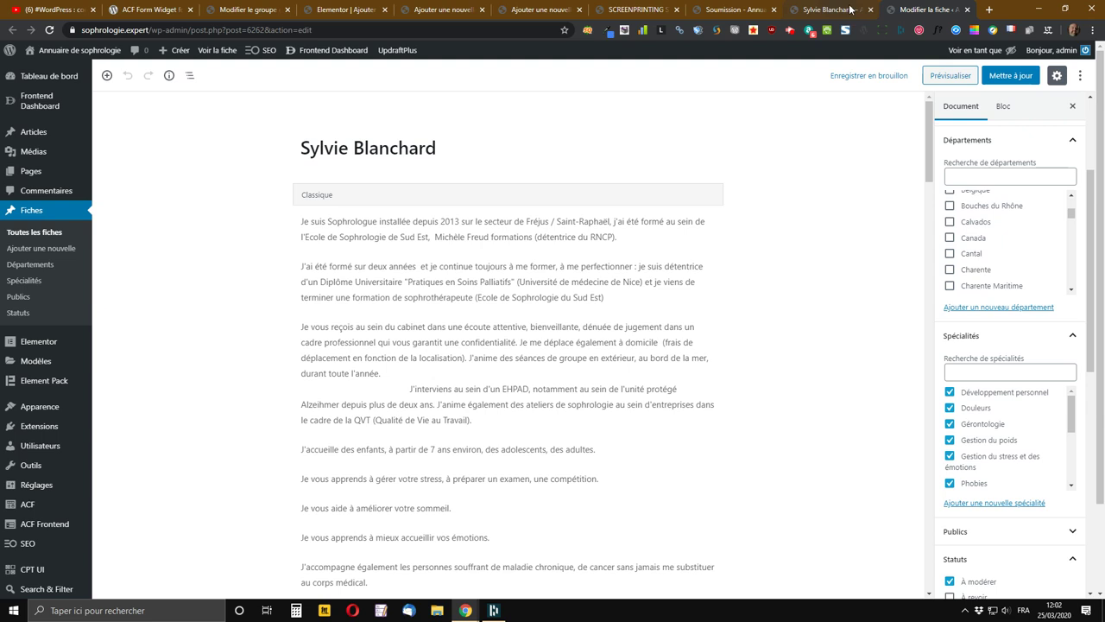
{"action": "left_click", "coordinate": [967, 9]}
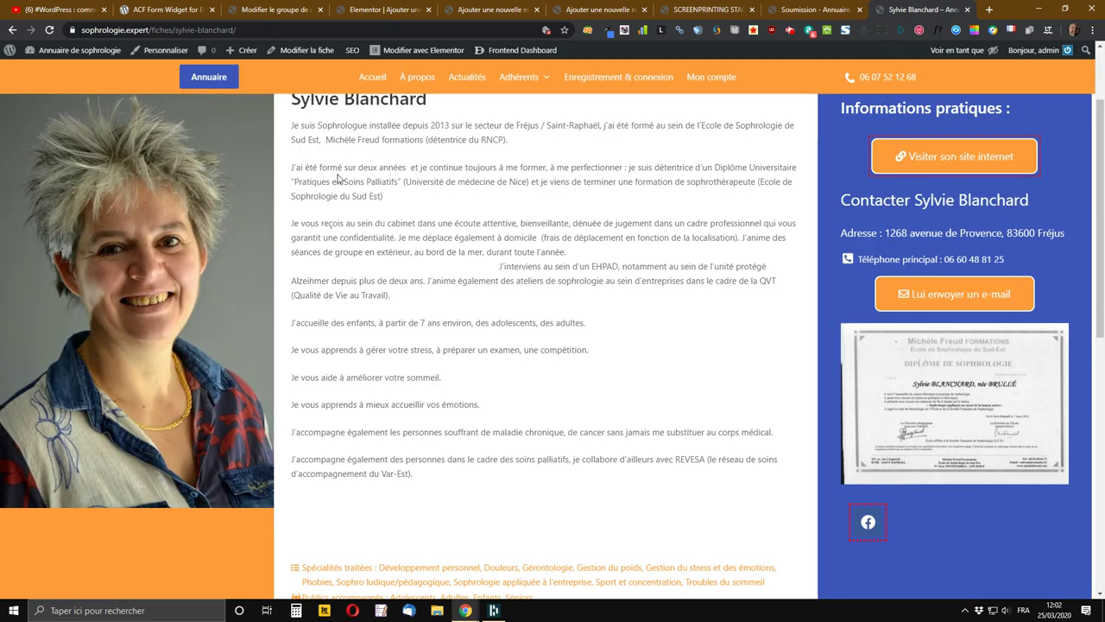
{"action": "left_click", "coordinate": [815, 17]}
{"action": "left_click", "coordinate": [914, 9]}
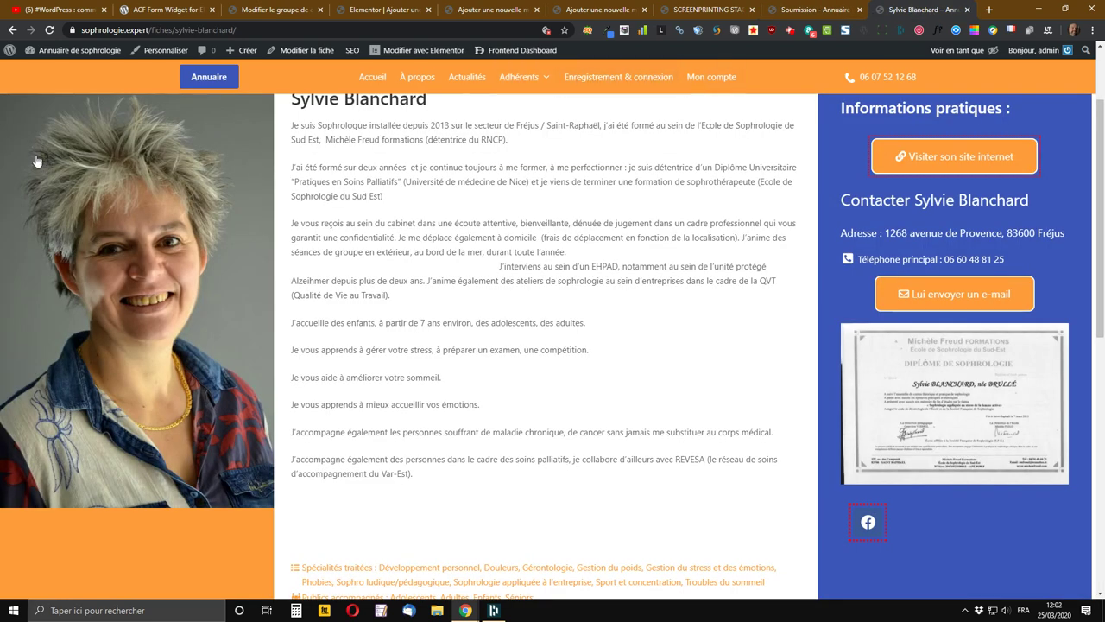
{"action": "left_click", "coordinate": [215, 76]}
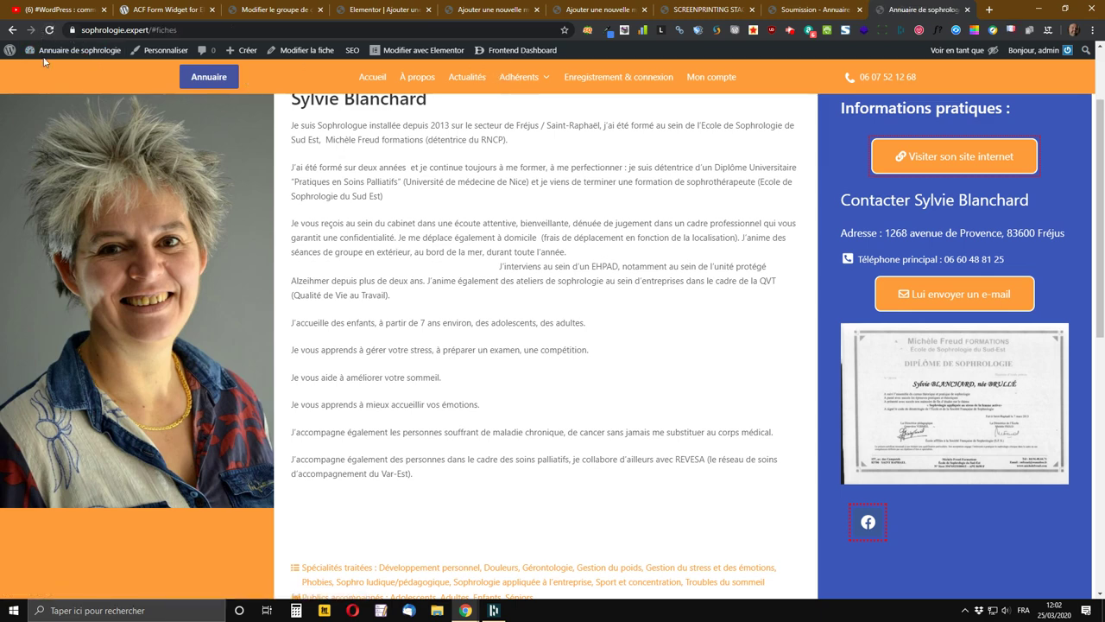
{"action": "left_click", "coordinate": [206, 80]}
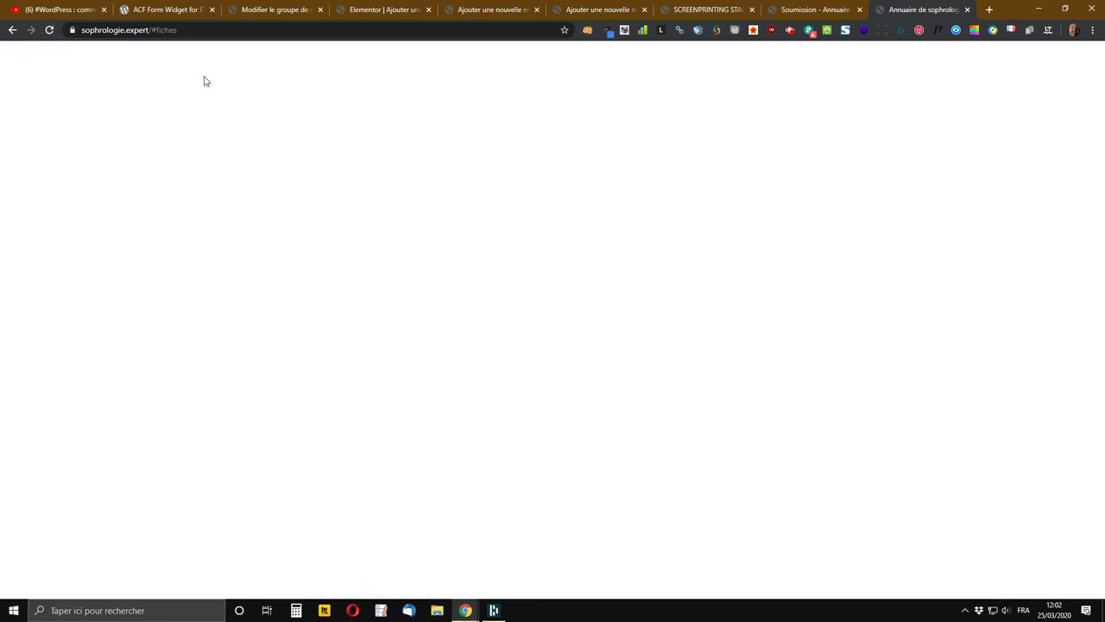
{"action": "left_click", "coordinate": [51, 31]}
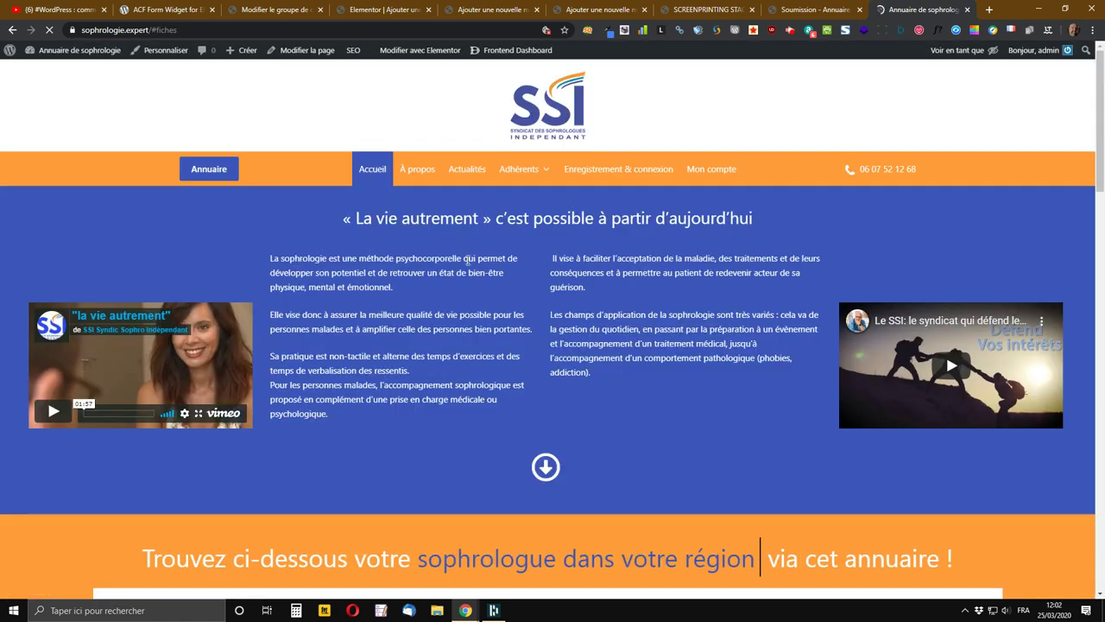
Open the directory's front-end account page and view the test record listed under Fiches
{"action": "left_click", "coordinate": [519, 60]}
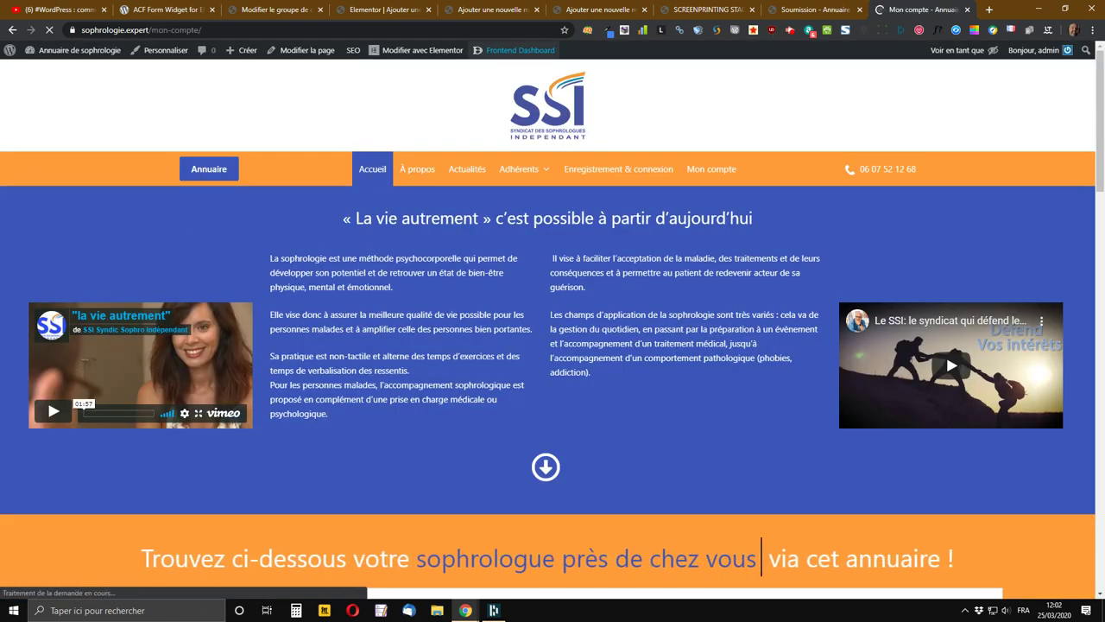
{"action": "scroll", "coordinate": [837, 362], "scroll_direction": "down", "scroll_amount": 2}
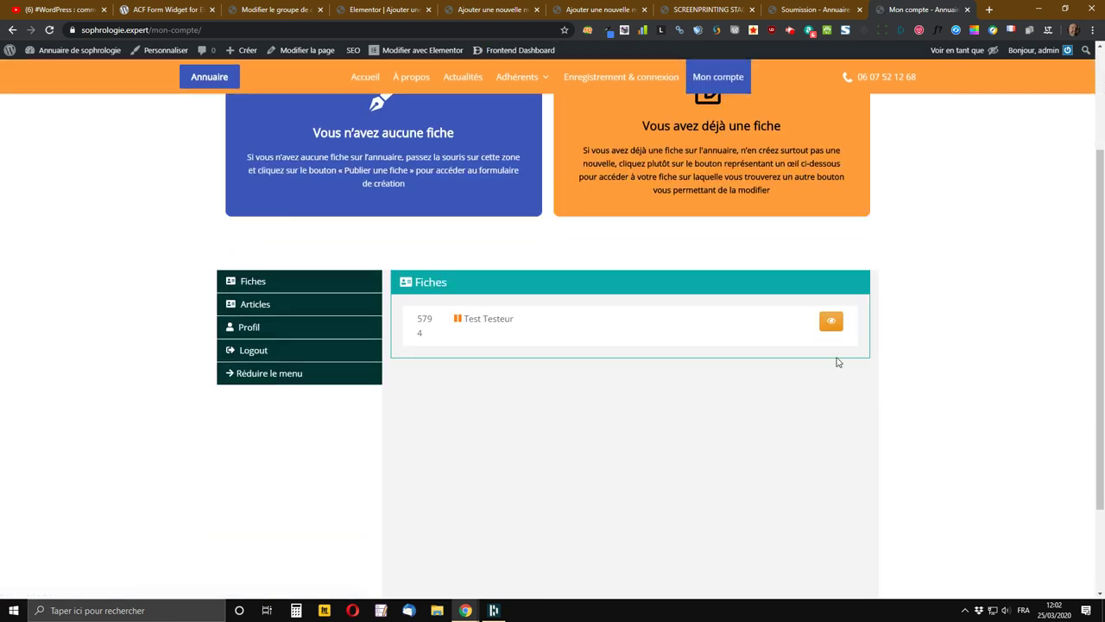
{"action": "left_click", "coordinate": [831, 301]}
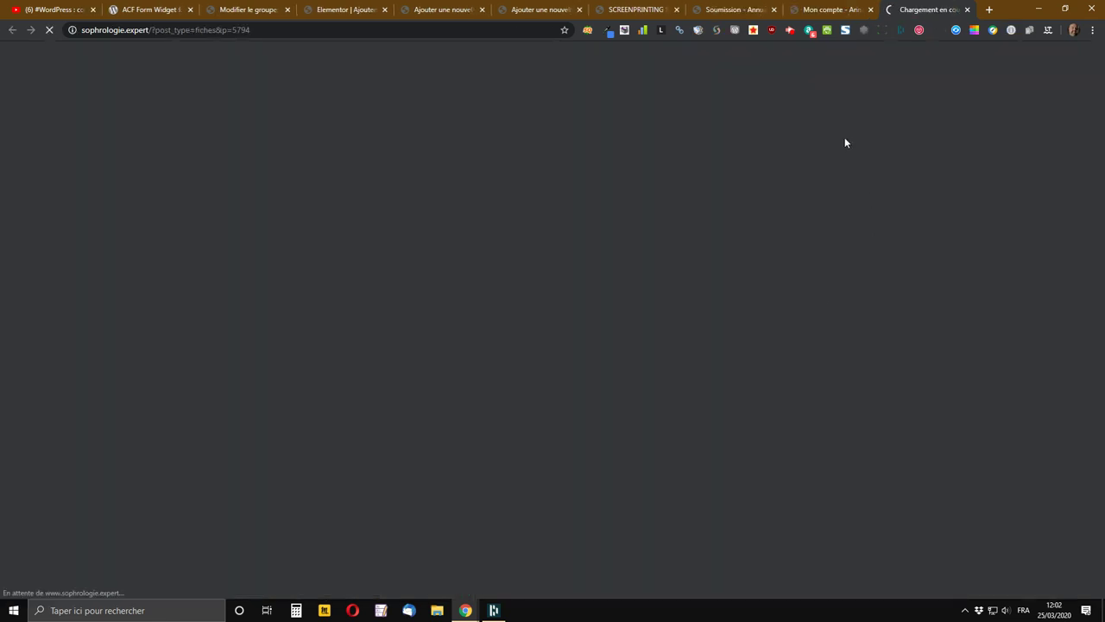
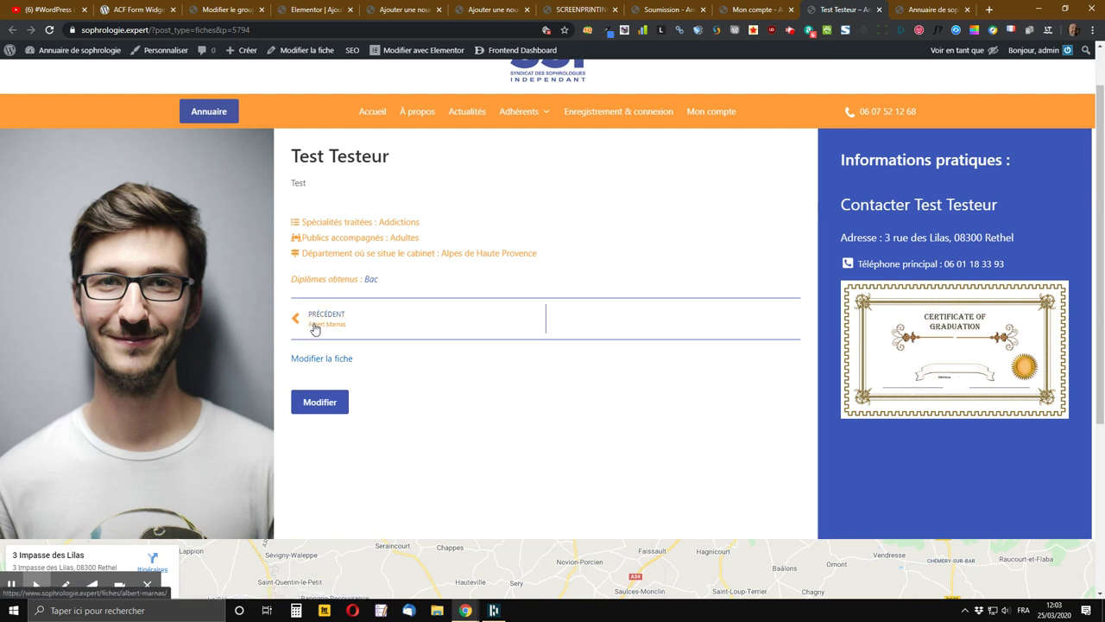
Examine the previous member's record for editing options, compare it with the directory listing, and return to the account page
{"action": "left_click", "coordinate": [315, 327]}
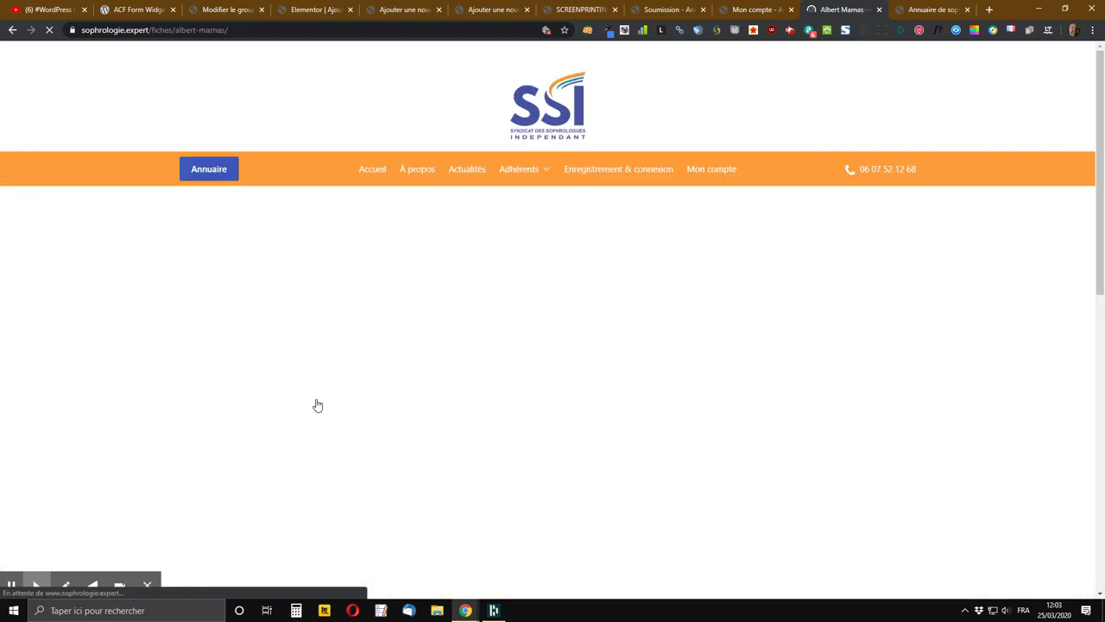
{"action": "scroll", "coordinate": [318, 405], "scroll_direction": "down", "scroll_amount": 5}
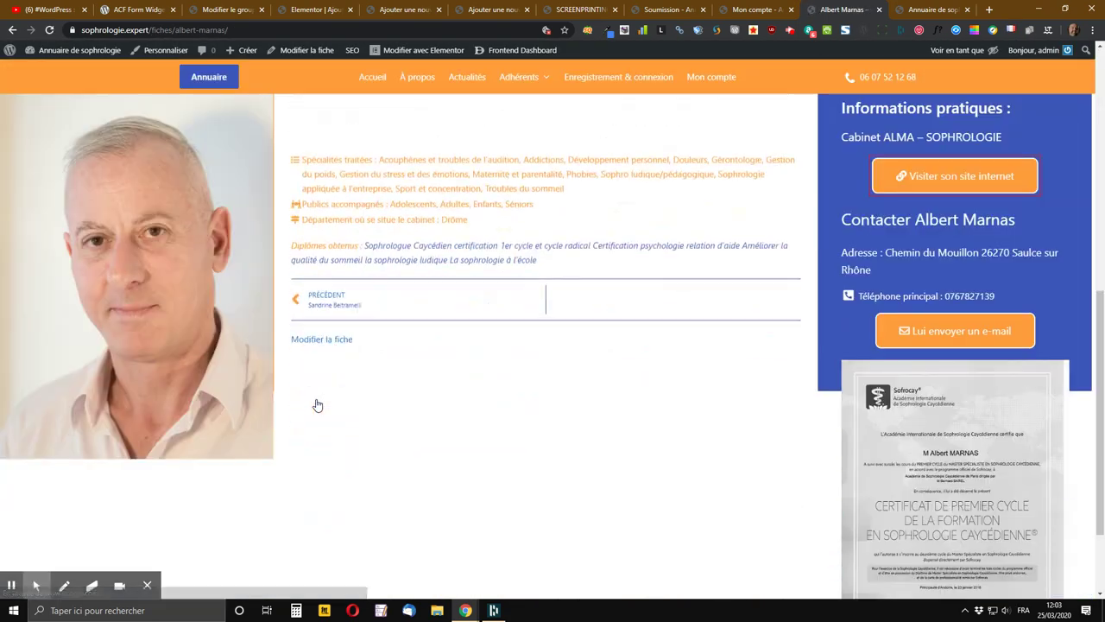
{"action": "scroll", "coordinate": [318, 405], "scroll_direction": "down", "scroll_amount": 2}
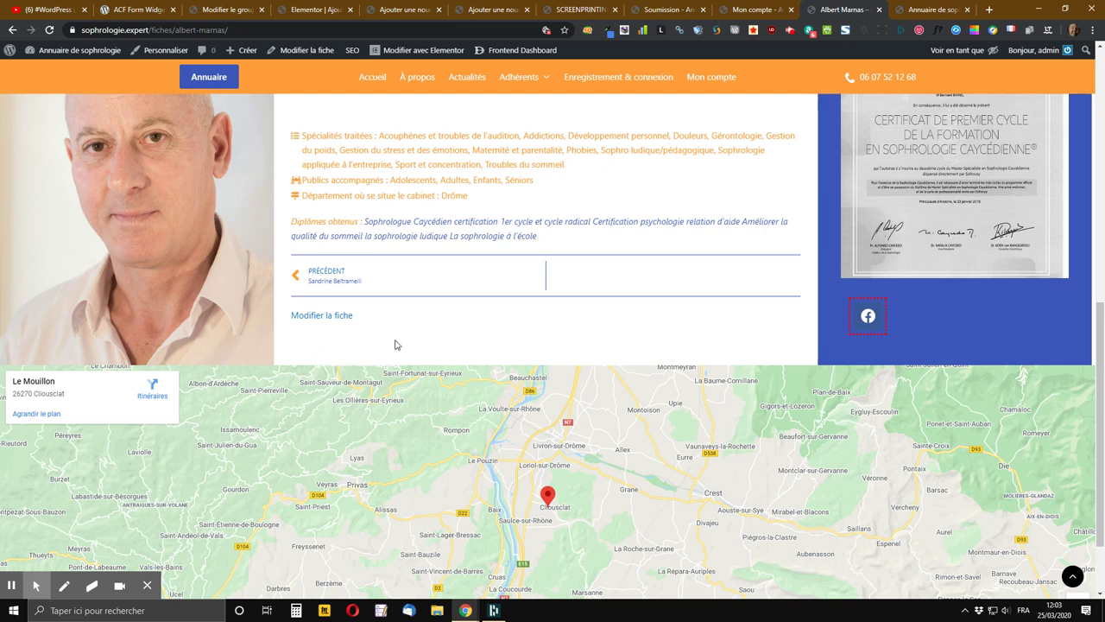
{"action": "left_click", "coordinate": [927, 9]}
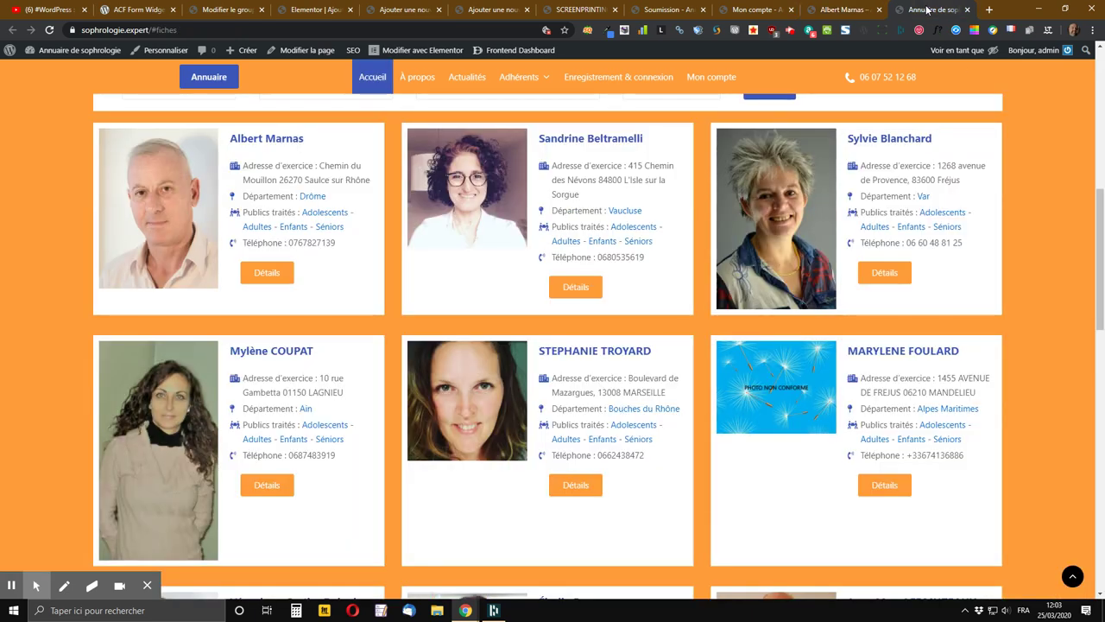
{"action": "left_click", "coordinate": [847, 11]}
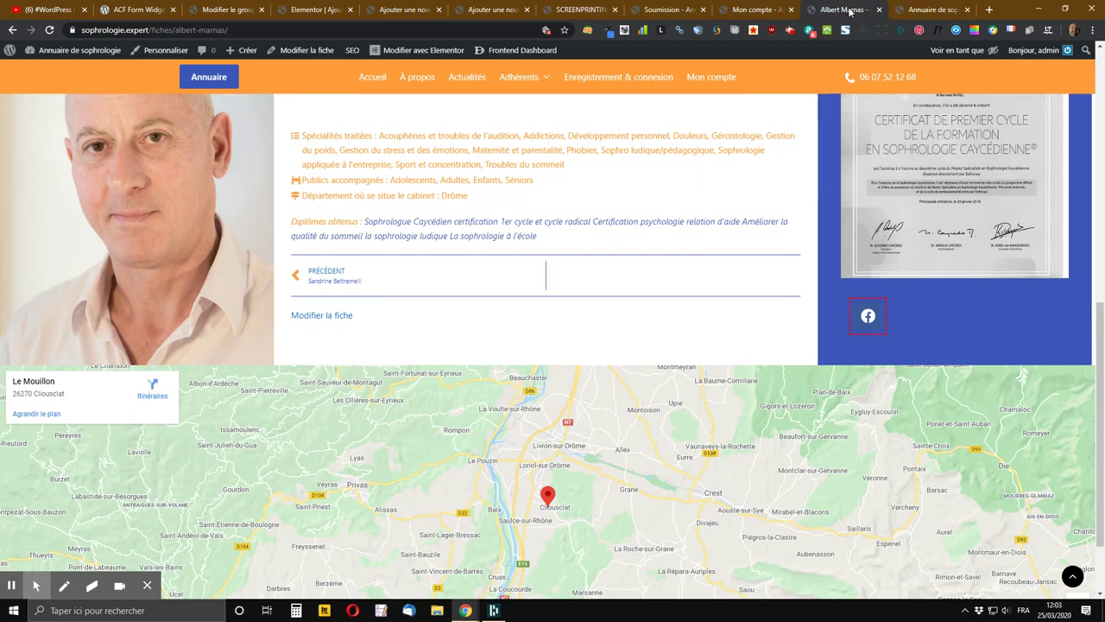
{"action": "left_click", "coordinate": [748, 10]}
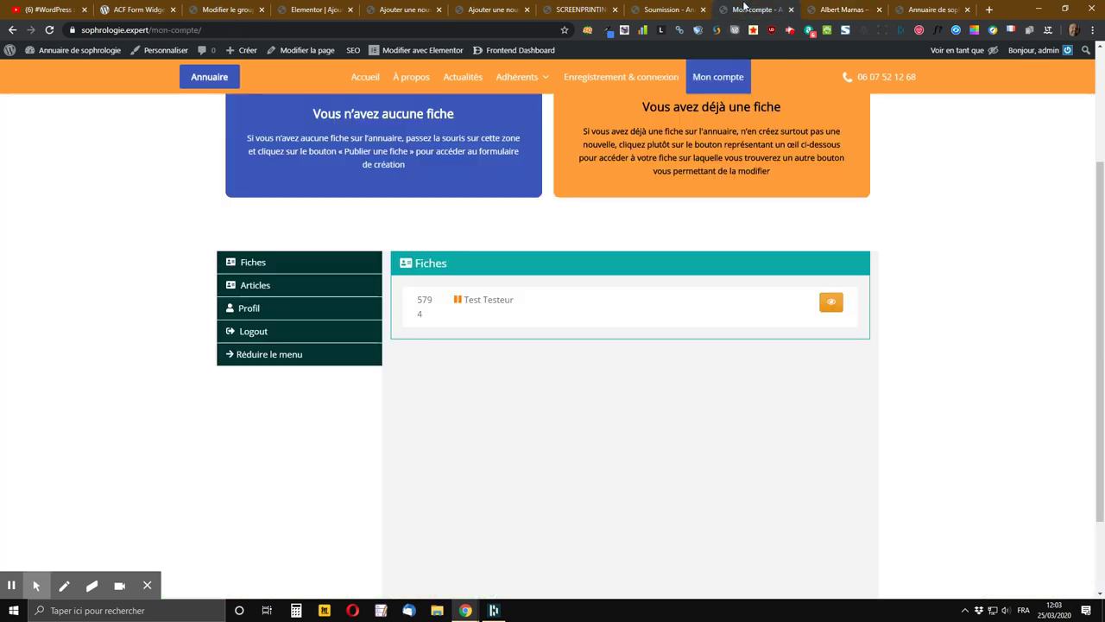
{"action": "left_click", "coordinate": [879, 10]}
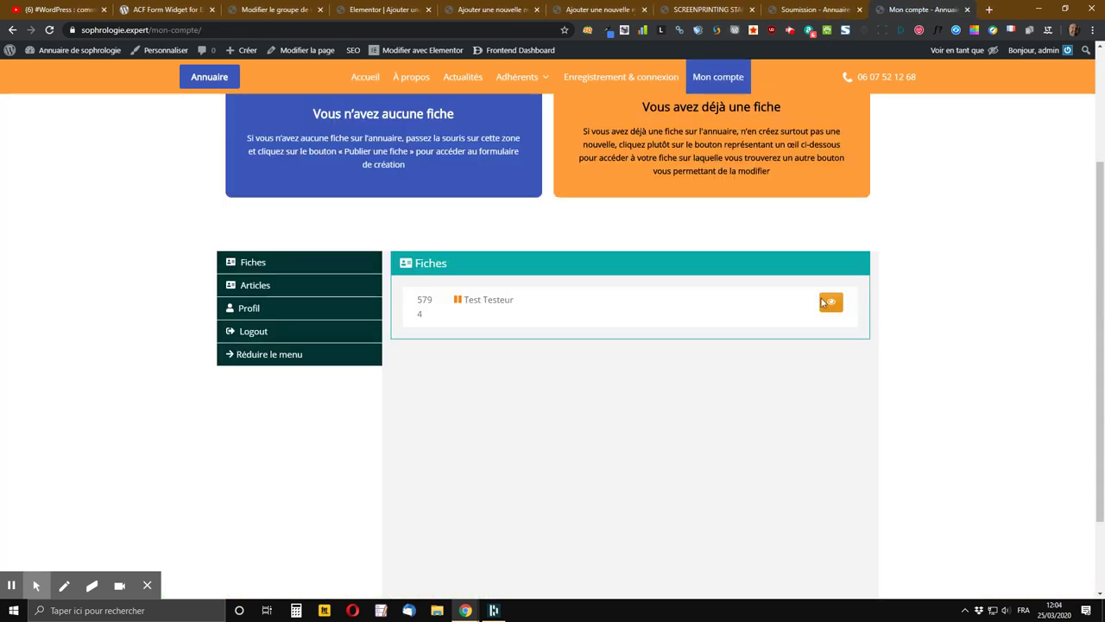
Reopen the test record, examine the fields of its Modification de la fiche form, and close the form without saving
{"action": "left_click", "coordinate": [830, 301]}
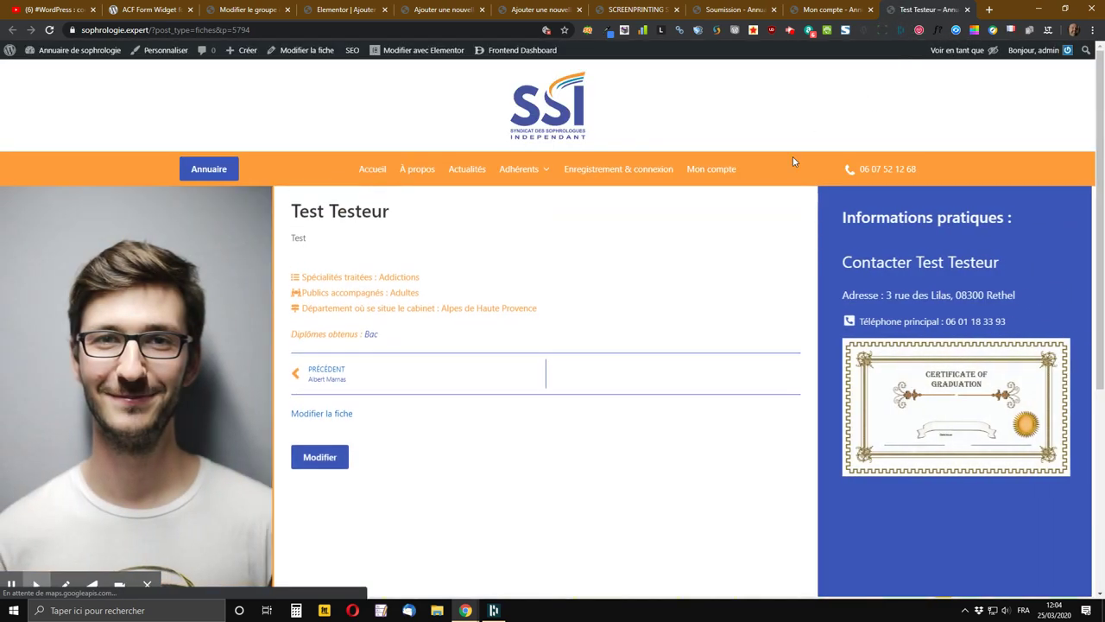
{"action": "scroll", "coordinate": [793, 162], "scroll_direction": "down", "scroll_amount": 3}
{"action": "left_click", "coordinate": [322, 231]}
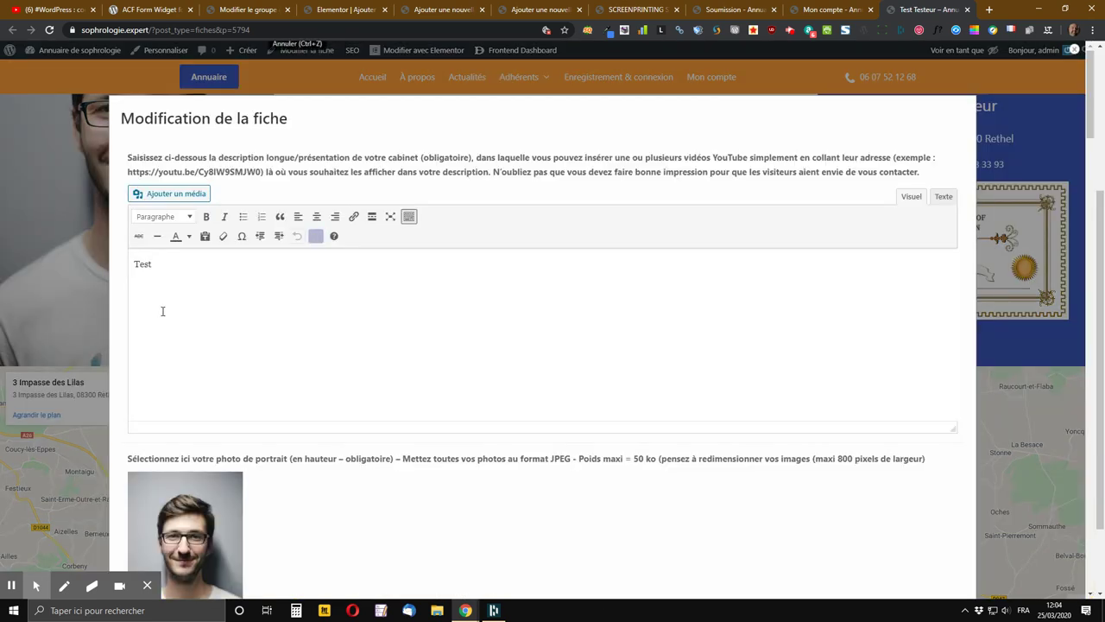
{"action": "scroll", "coordinate": [188, 291], "scroll_direction": "down", "scroll_amount": 2}
{"action": "scroll", "coordinate": [188, 291], "scroll_direction": "down", "scroll_amount": 15}
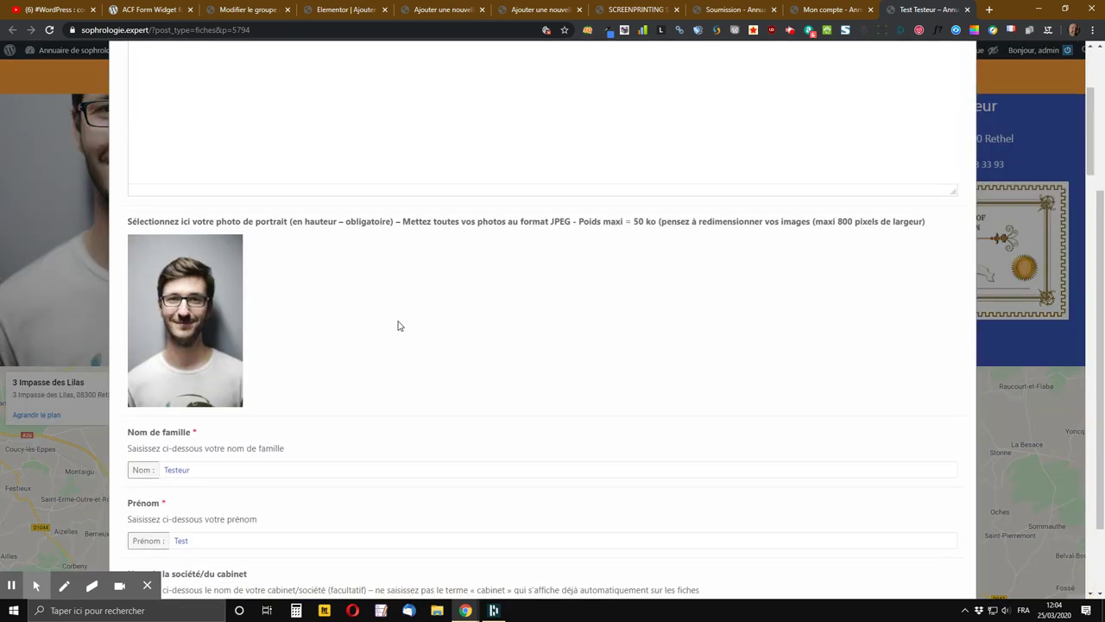
{"action": "scroll", "coordinate": [713, 399], "scroll_direction": "down", "scroll_amount": 10}
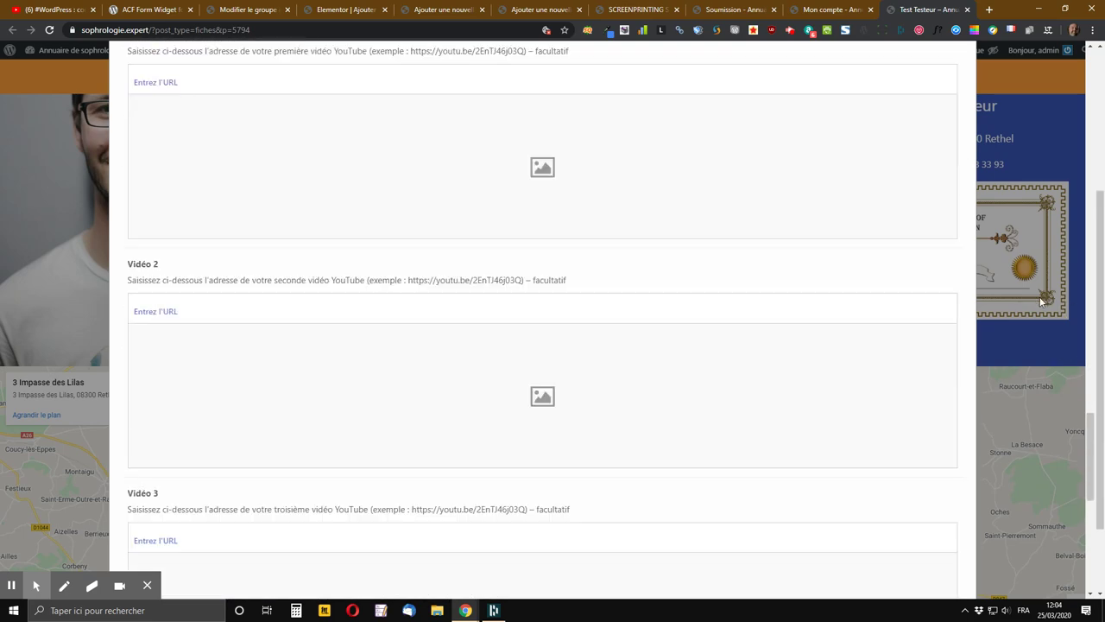
{"action": "scroll", "coordinate": [1019, 330], "scroll_direction": "down", "scroll_amount": 3}
{"action": "left_click", "coordinate": [112, 244]}
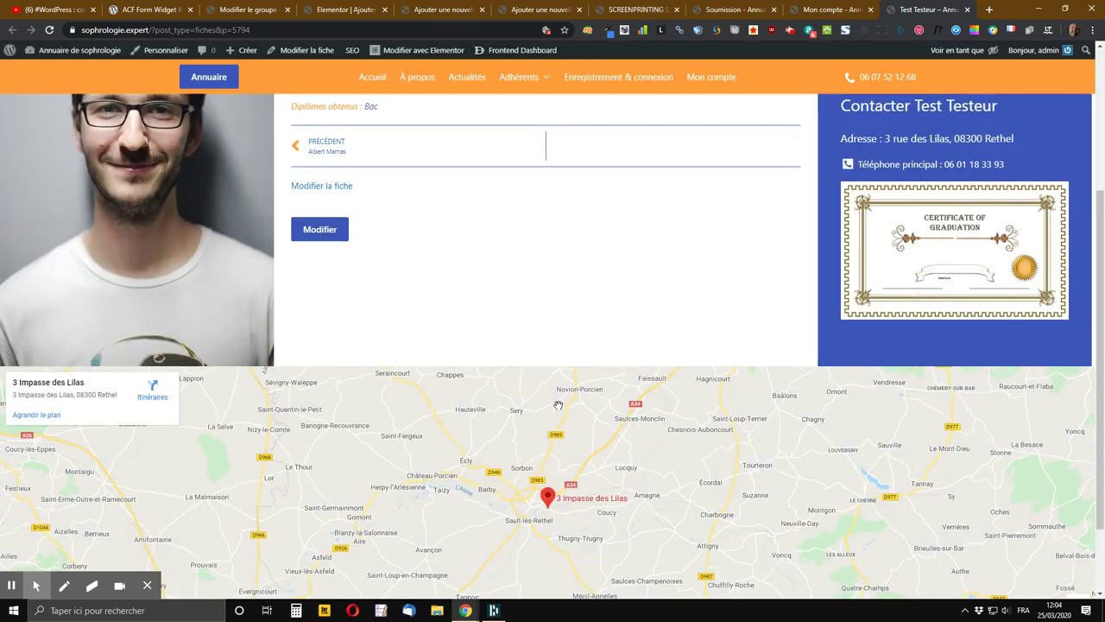
{"action": "scroll", "coordinate": [378, 231], "scroll_direction": "up", "scroll_amount": 3}
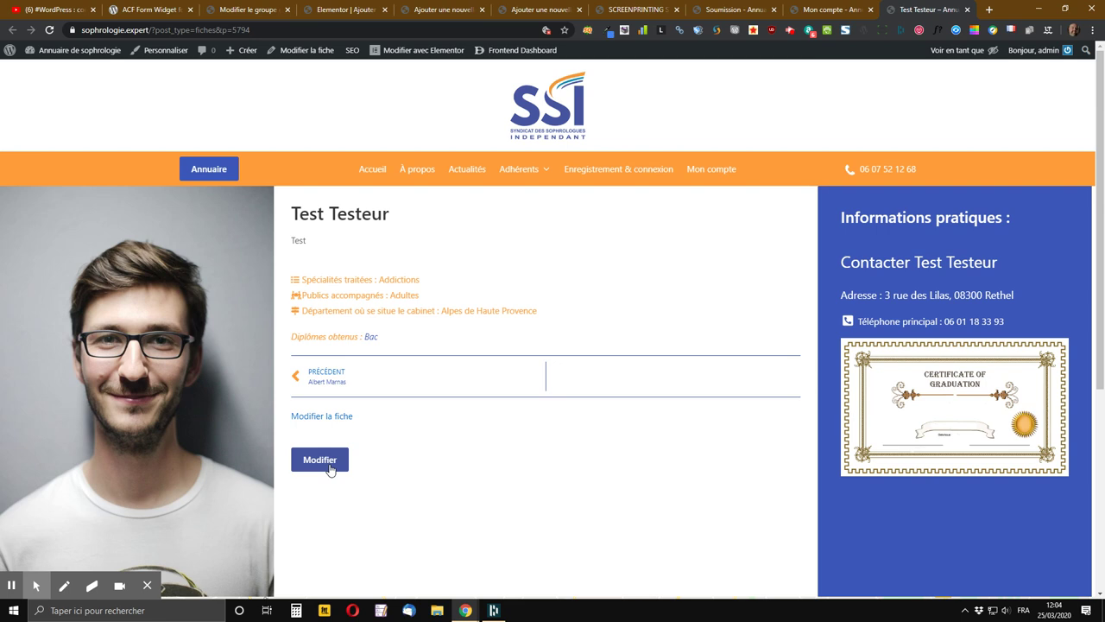
Compare the machine form's display options with the test record's Modifier pop-up form, and close the pop-up without saving
{"action": "left_click", "coordinate": [345, 10]}
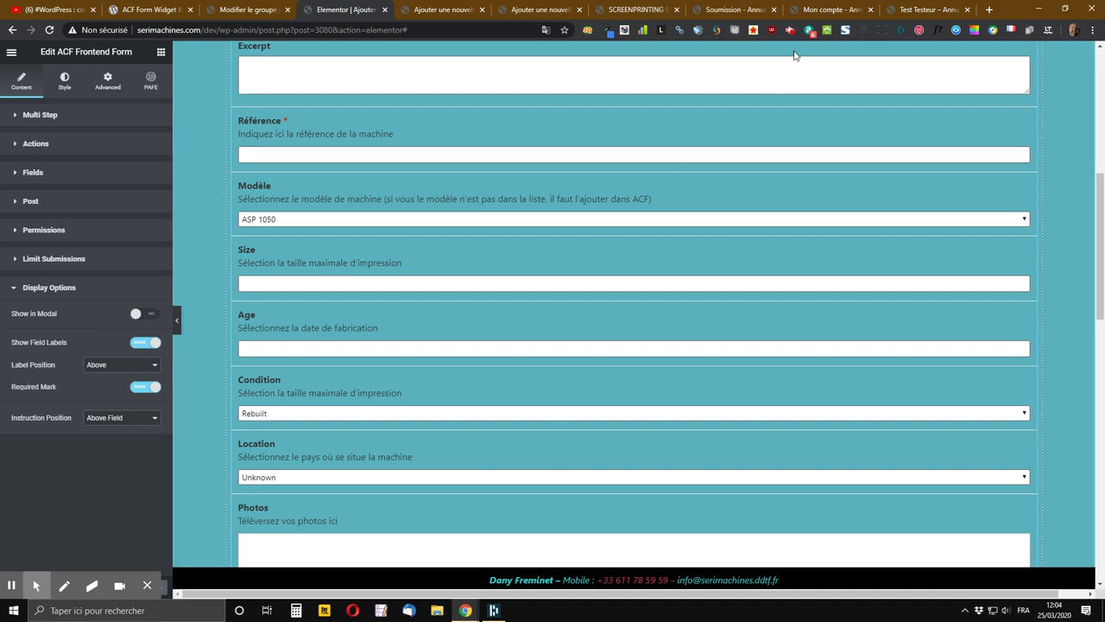
{"action": "left_click", "coordinate": [929, 9]}
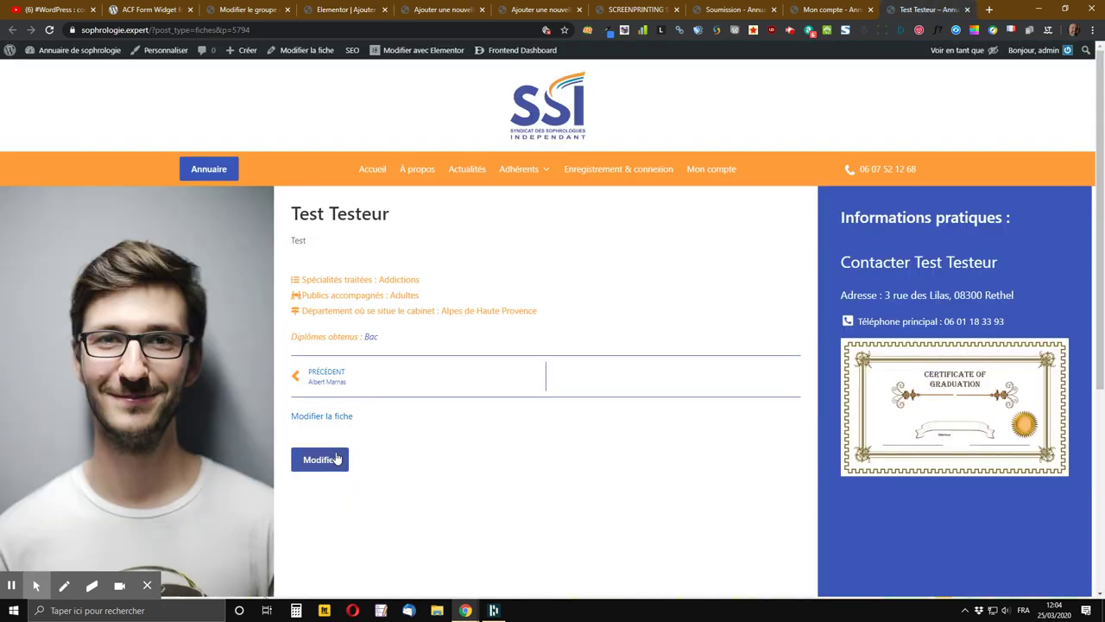
{"action": "left_click", "coordinate": [324, 460]}
{"action": "left_click", "coordinate": [13, 302]}
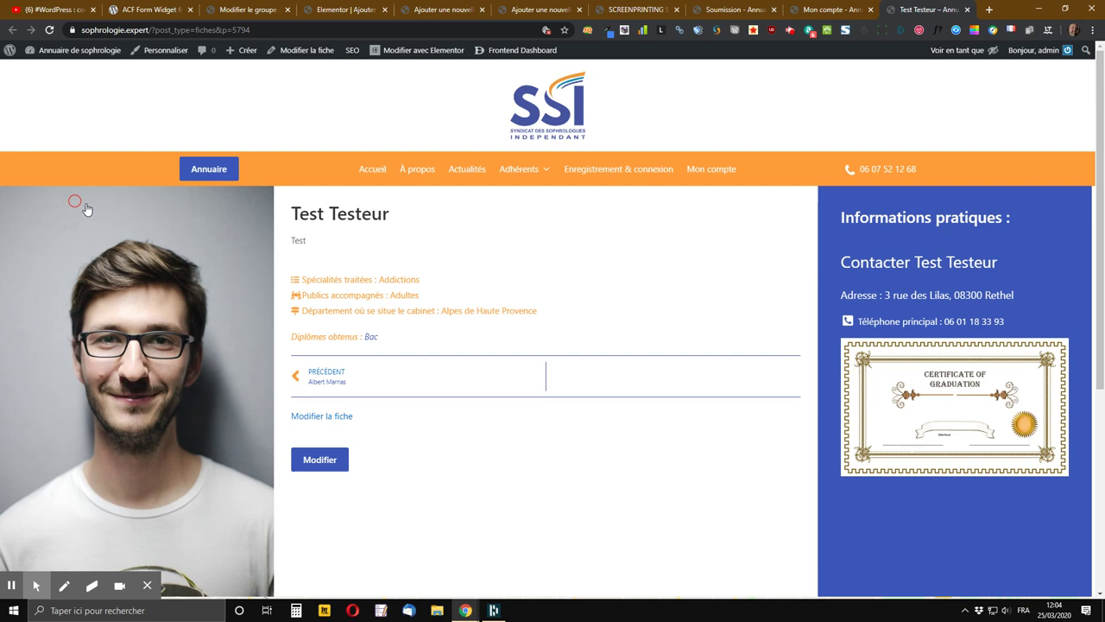
Try showing the machine form in a modal and switch the option back off
{"action": "left_click", "coordinate": [345, 9]}
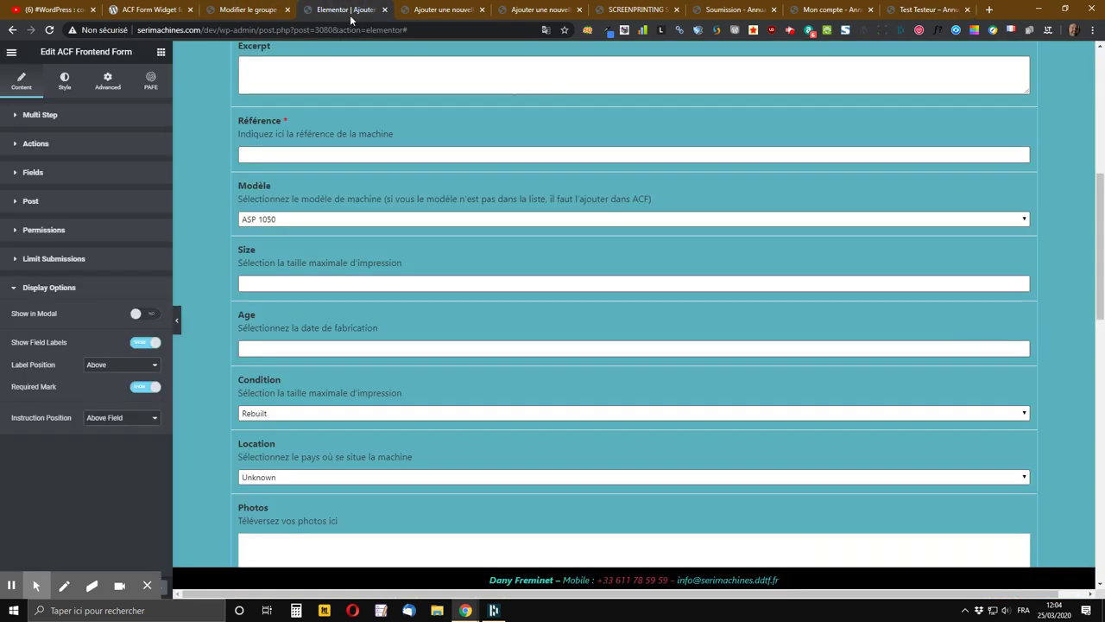
{"action": "left_click", "coordinate": [153, 315]}
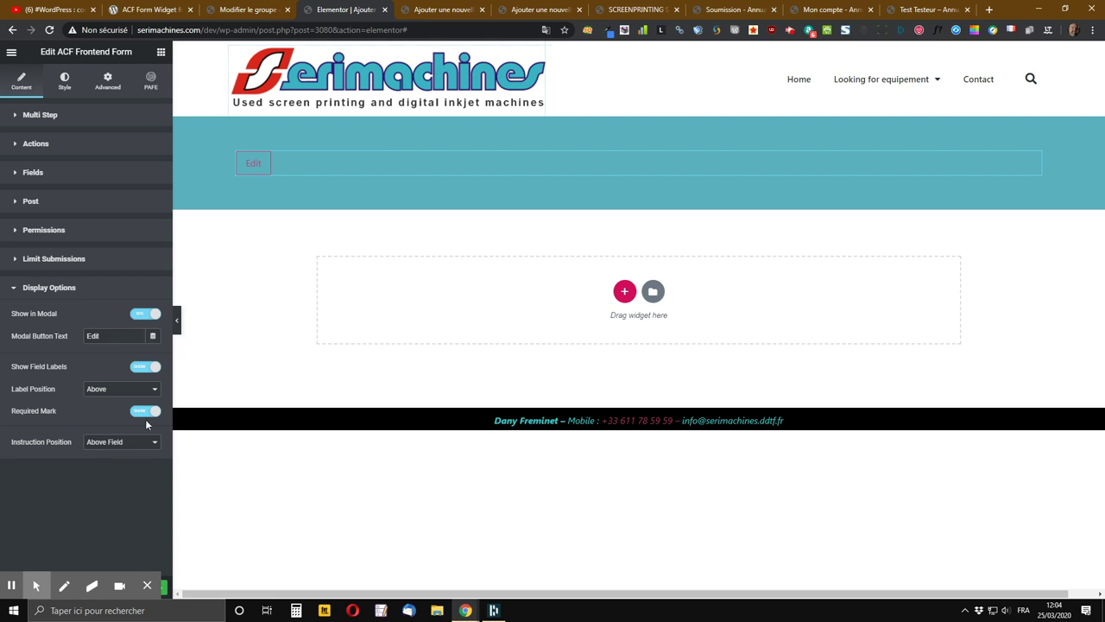
{"action": "left_click", "coordinate": [140, 316]}
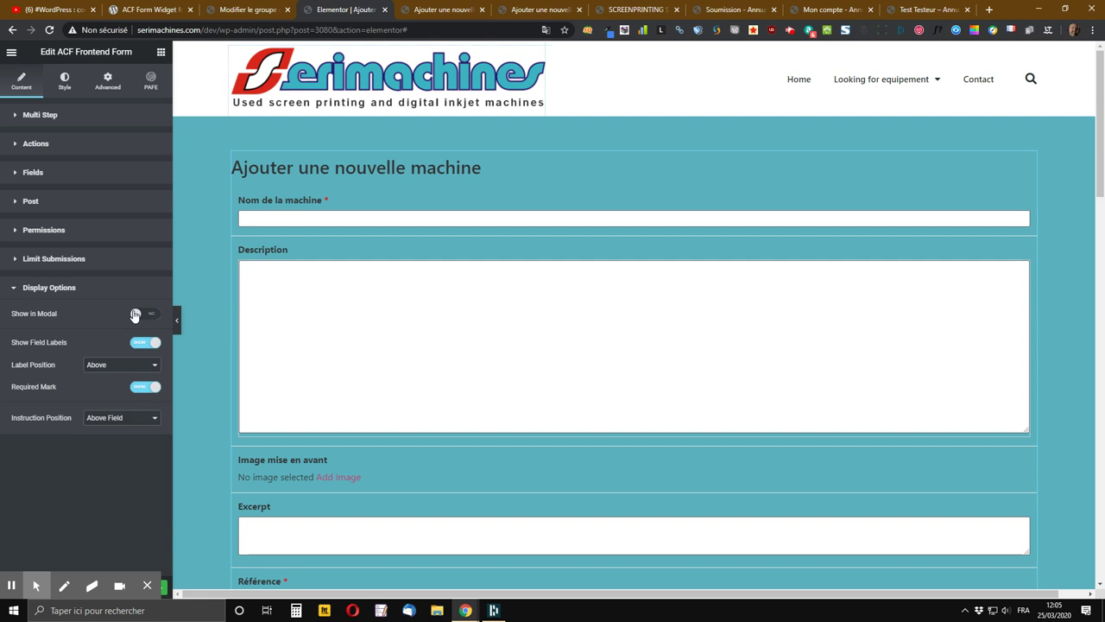
Try hiding the machine form's field labels, look over the whole form, and show the labels again
{"action": "scroll", "coordinate": [206, 311], "scroll_direction": "down", "scroll_amount": 2}
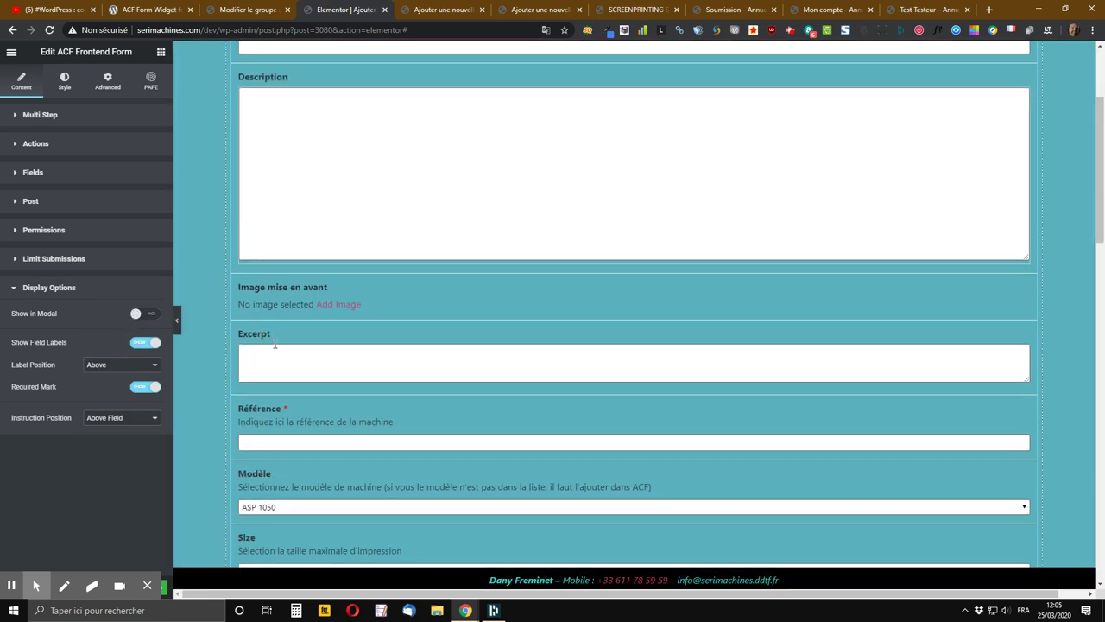
{"action": "left_click", "coordinate": [130, 343]}
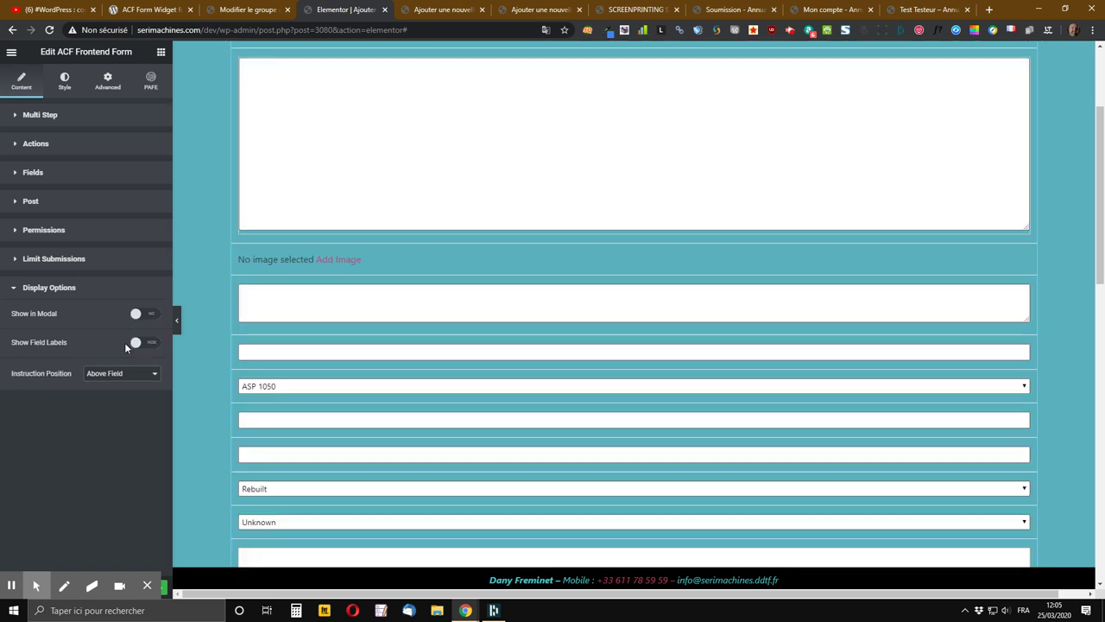
{"action": "scroll", "coordinate": [375, 422], "scroll_direction": "up", "scroll_amount": 1}
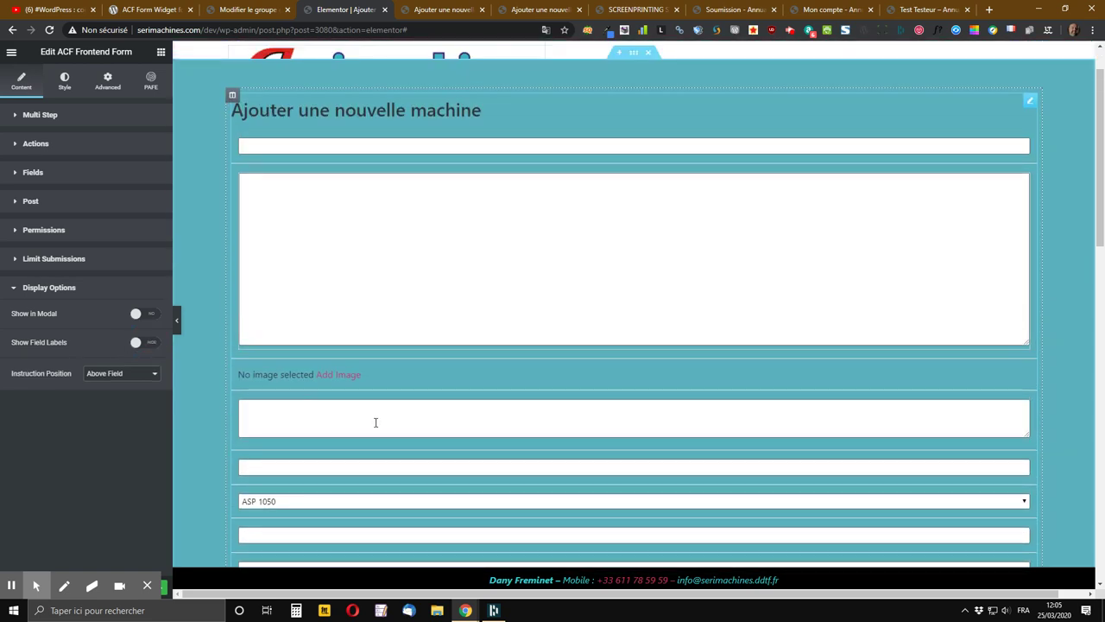
{"action": "scroll", "coordinate": [369, 436], "scroll_direction": "down", "scroll_amount": 10}
{"action": "scroll", "coordinate": [353, 432], "scroll_direction": "down", "scroll_amount": 5}
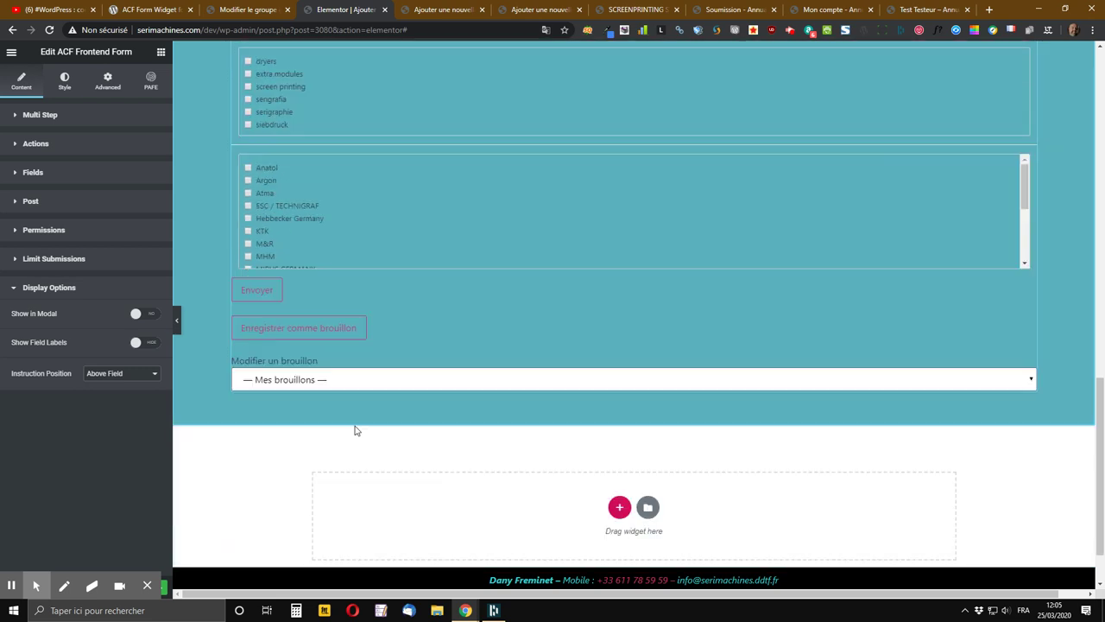
{"action": "scroll", "coordinate": [346, 390], "scroll_direction": "up", "scroll_amount": 9}
{"action": "scroll", "coordinate": [346, 371], "scroll_direction": "up", "scroll_amount": 3}
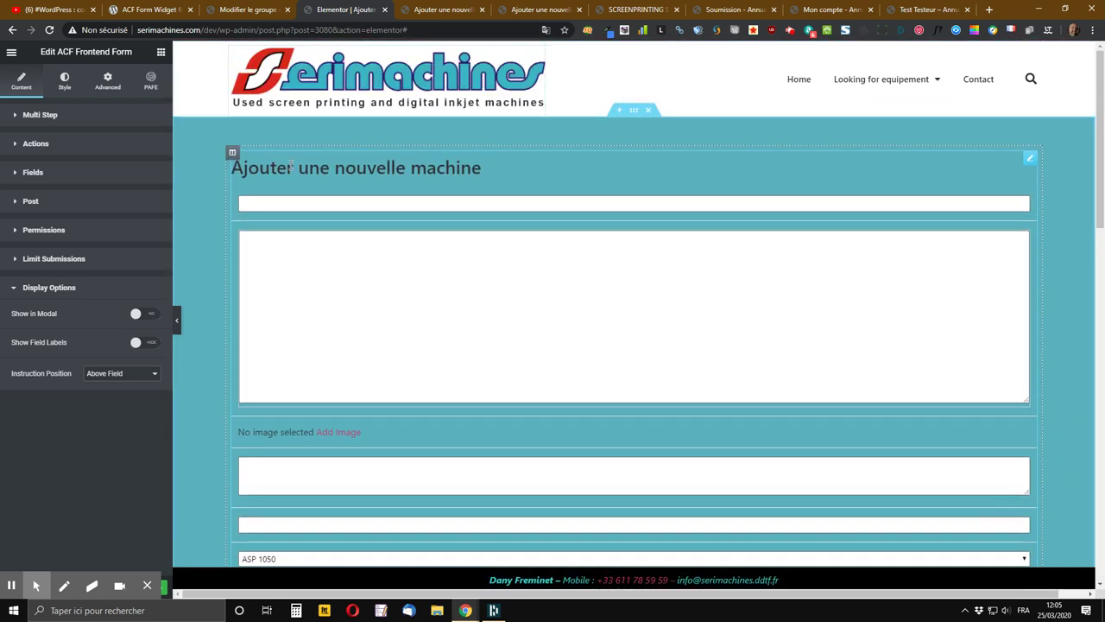
{"action": "left_click", "coordinate": [137, 344]}
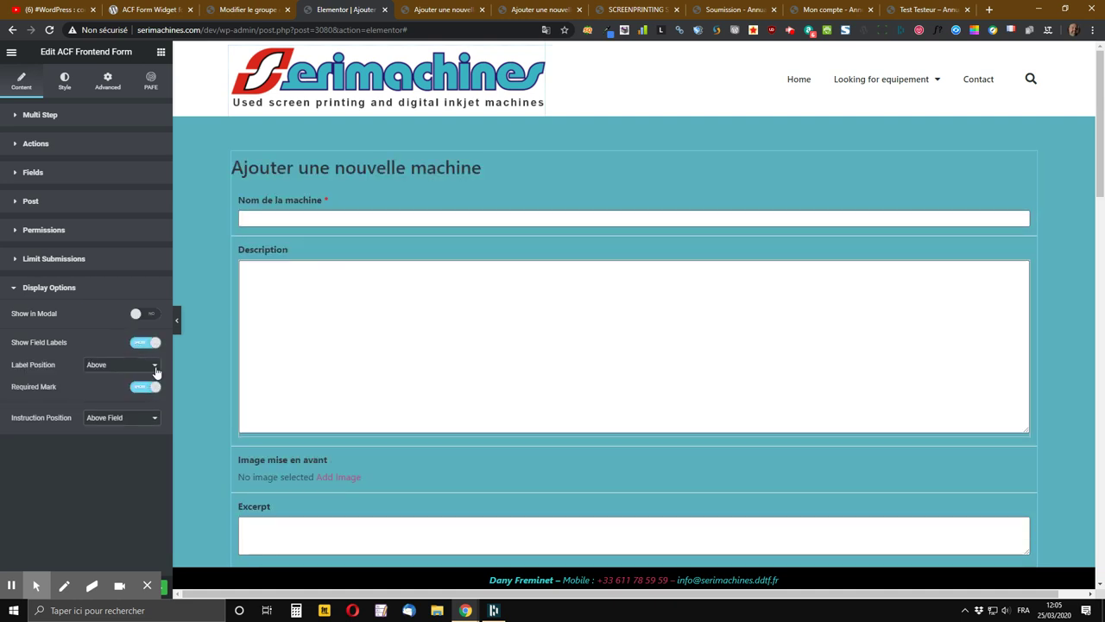
Set the machine form's label position to Inline with the required mark shown, and update the page
{"action": "left_click", "coordinate": [135, 367]}
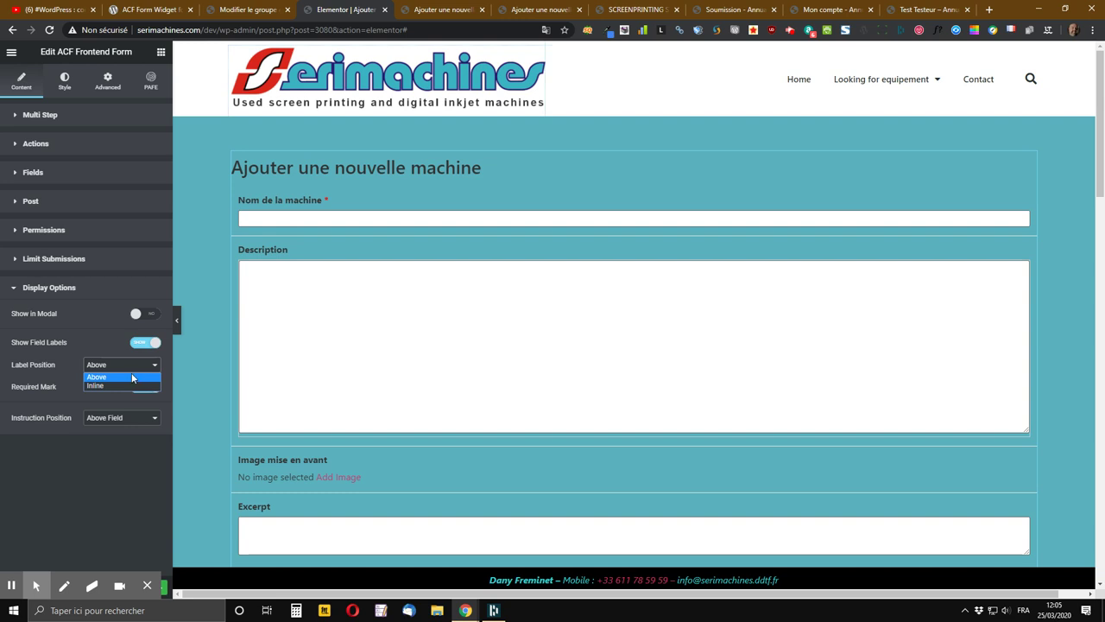
{"action": "left_click", "coordinate": [122, 386]}
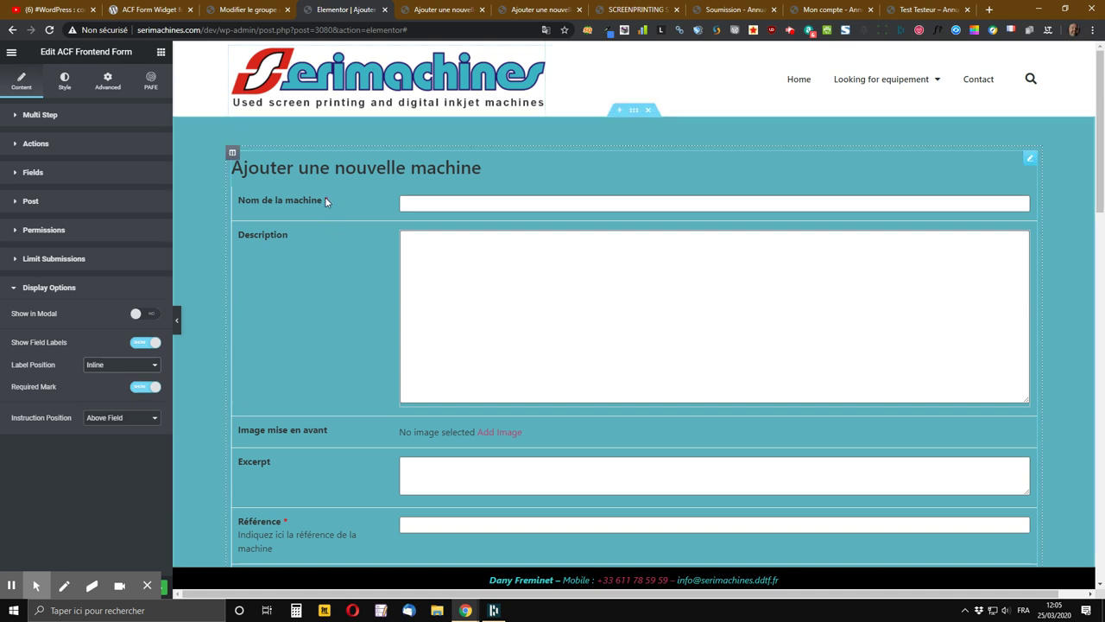
{"action": "left_click", "coordinate": [144, 388]}
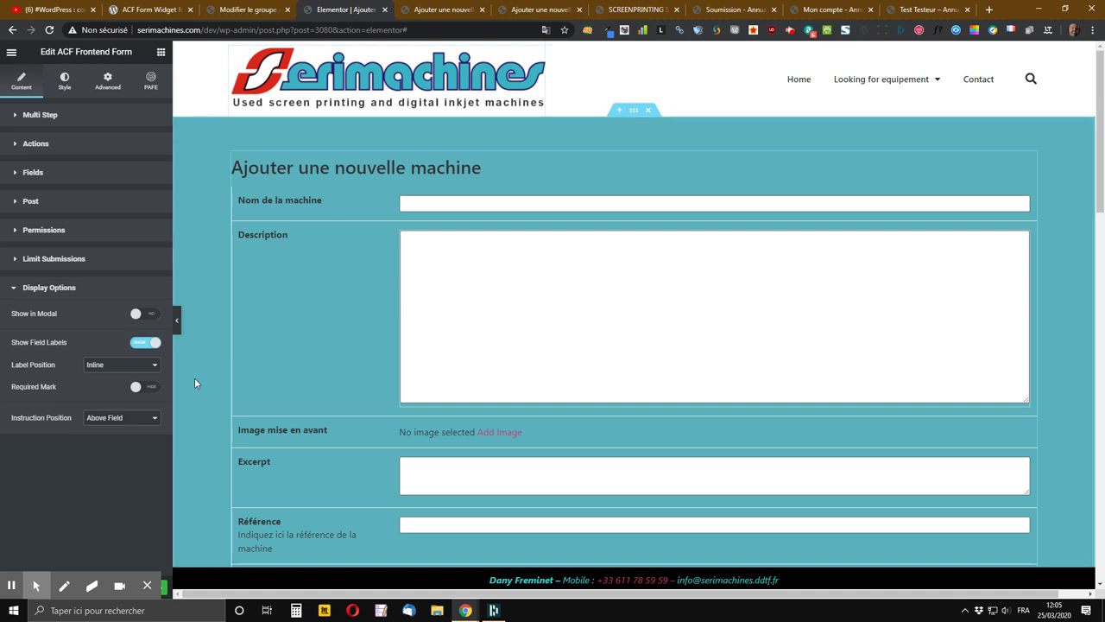
{"action": "left_click", "coordinate": [147, 388]}
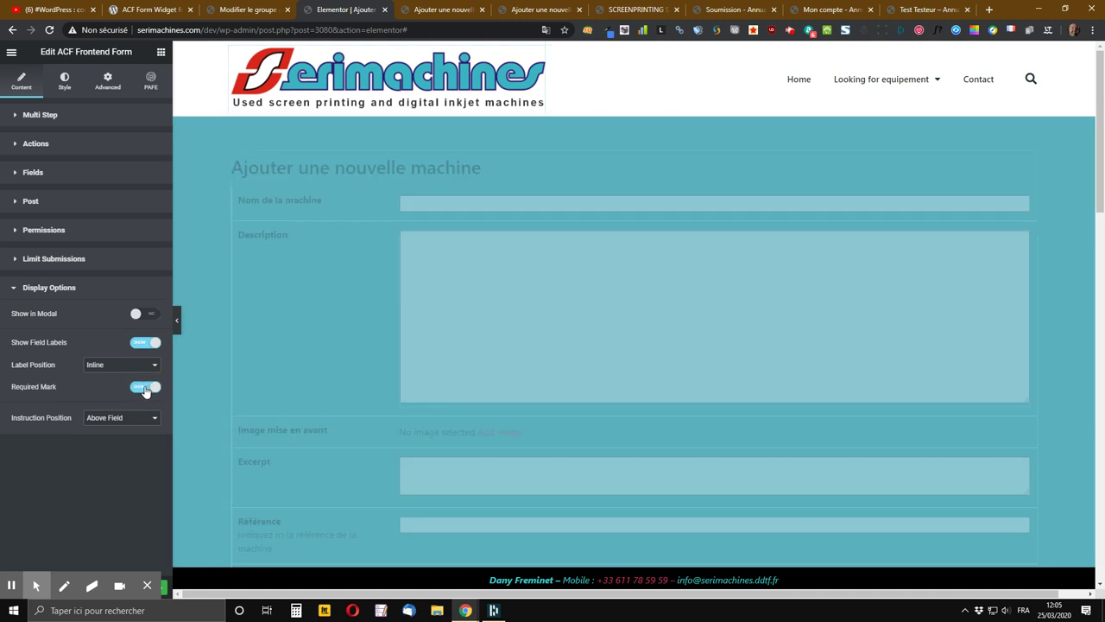
{"action": "mouse_move", "coordinate": [166, 590]}
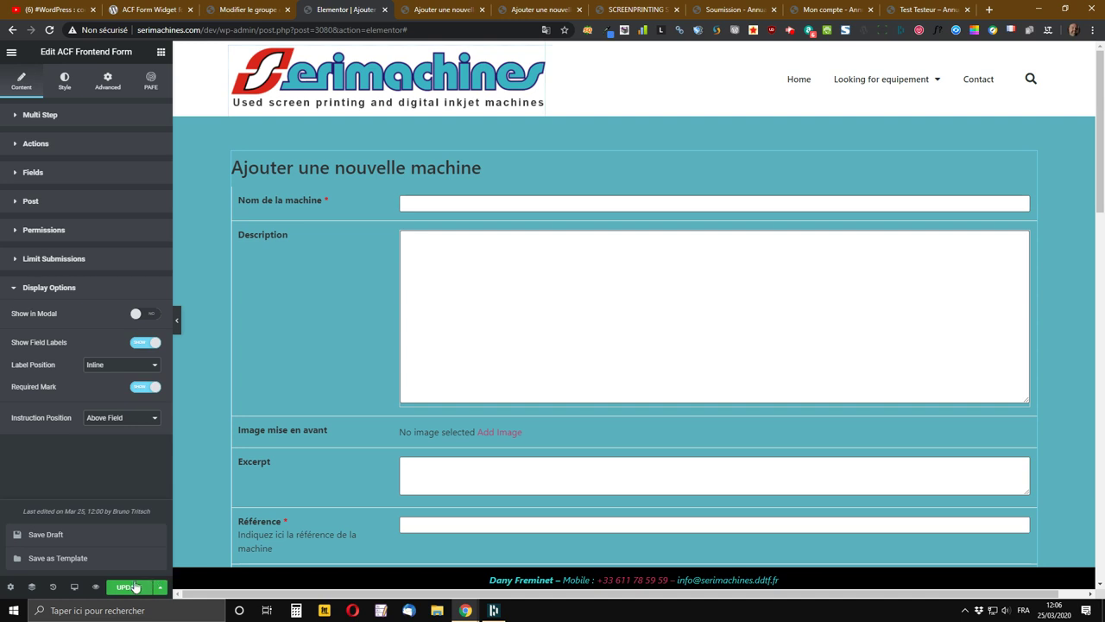
{"action": "left_click", "coordinate": [147, 583]}
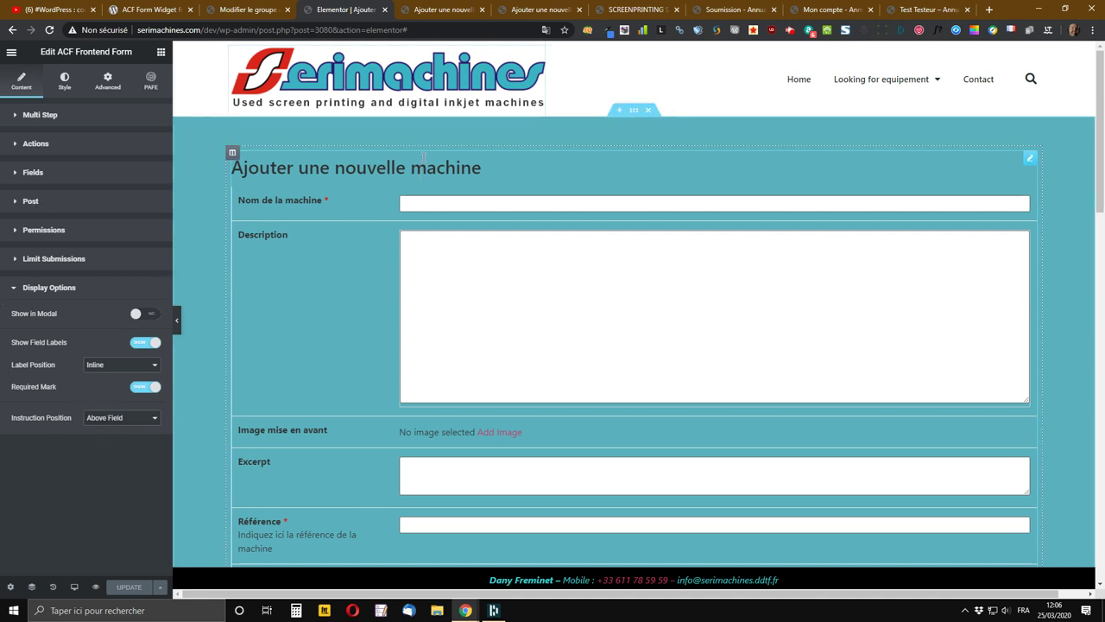
Make the Modèle field required in the Machines d'occasion field group and update the group
{"action": "left_click", "coordinate": [248, 10]}
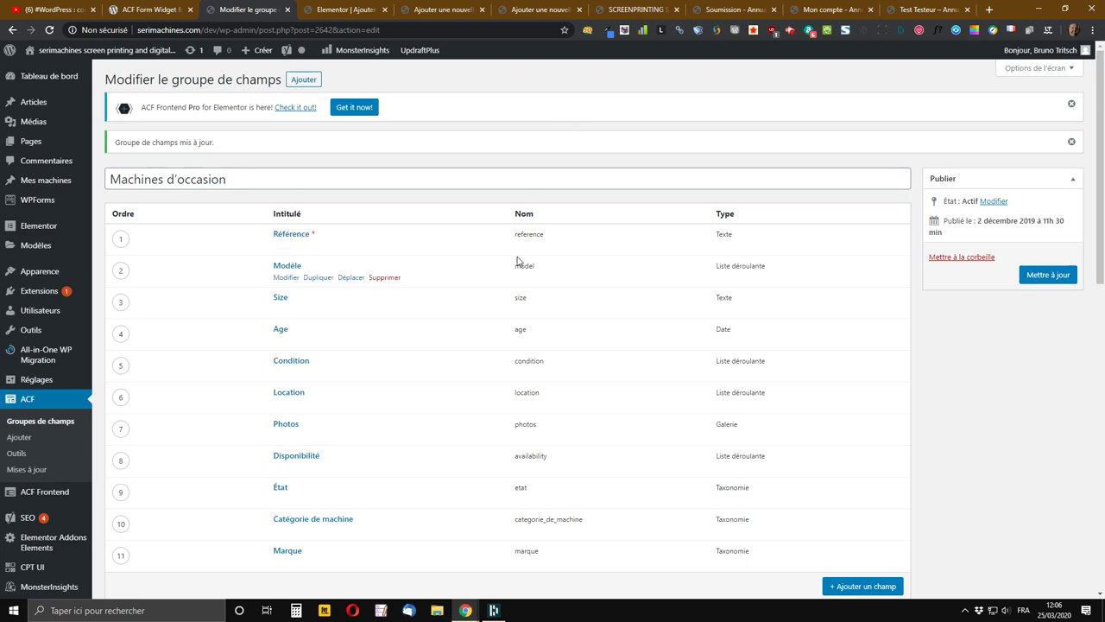
{"action": "scroll", "coordinate": [459, 246], "scroll_direction": "down", "scroll_amount": 1}
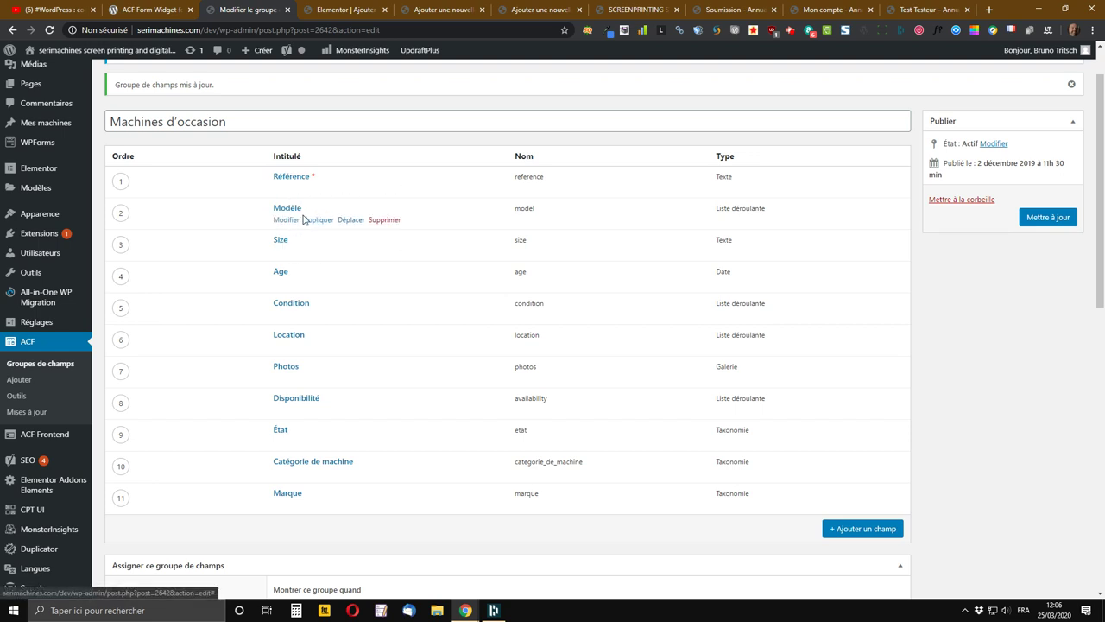
{"action": "left_click", "coordinate": [327, 8]}
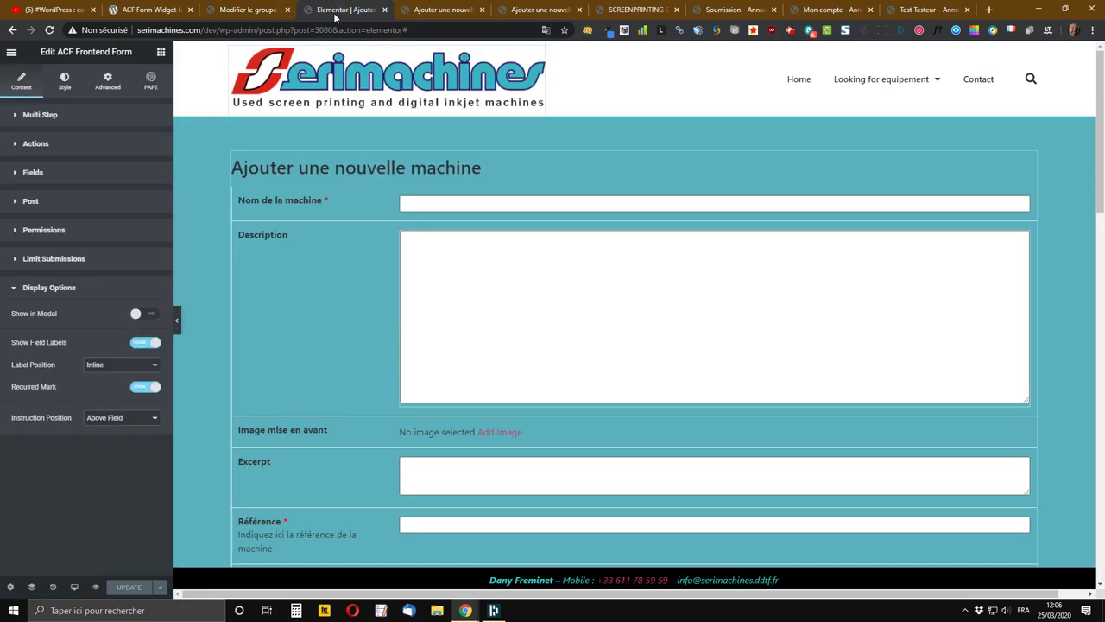
{"action": "scroll", "coordinate": [418, 236], "scroll_direction": "down", "scroll_amount": 3}
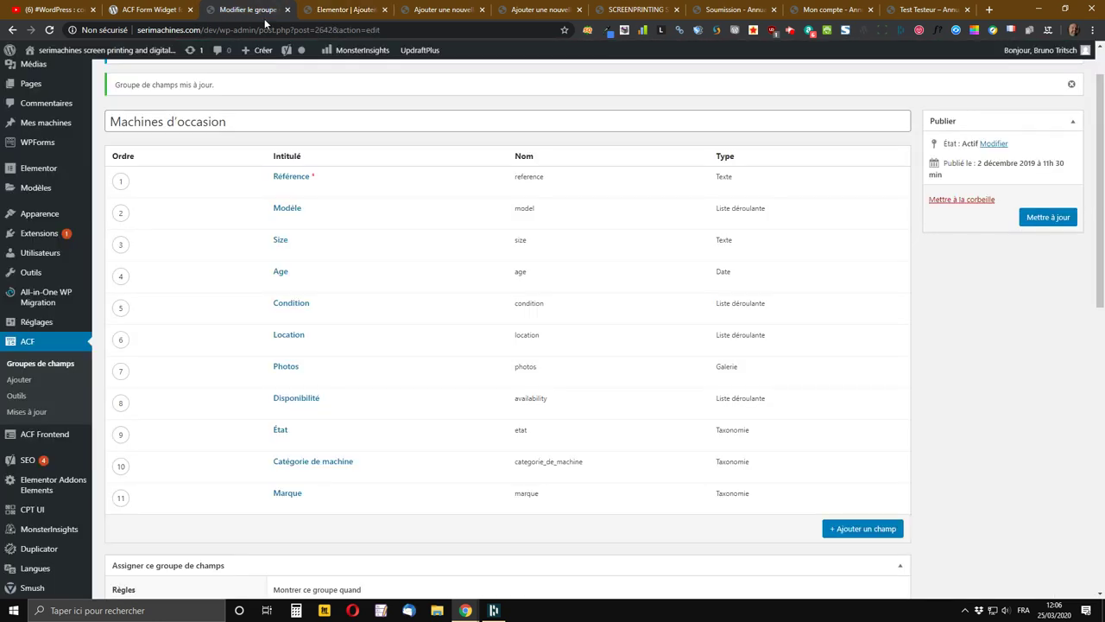
{"action": "left_click", "coordinate": [256, 10]}
{"action": "left_click", "coordinate": [286, 220]}
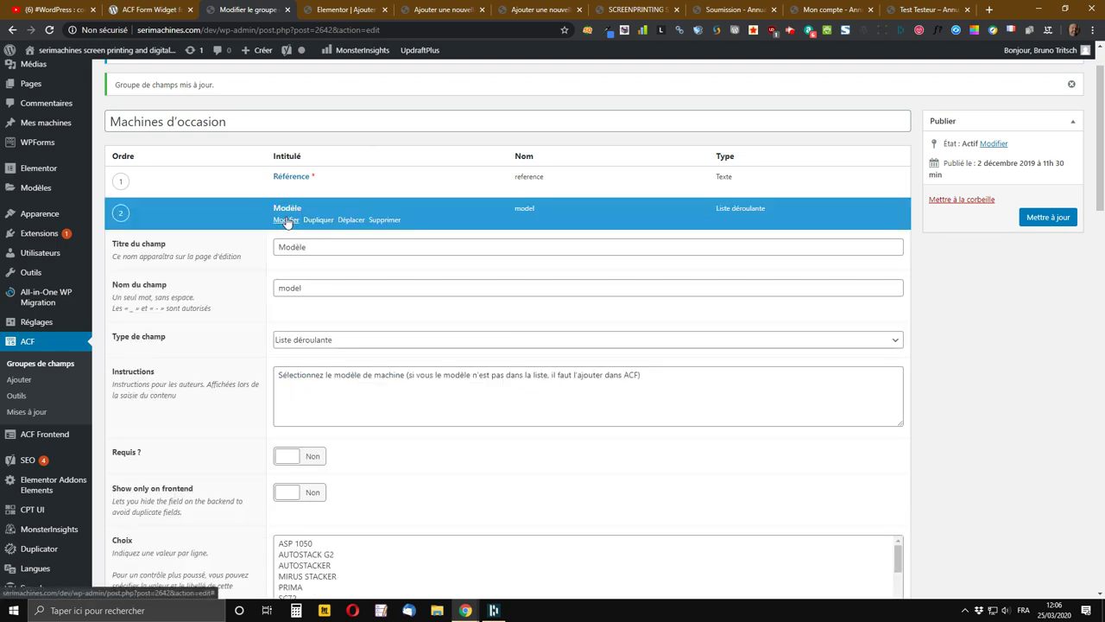
{"action": "scroll", "coordinate": [289, 259], "scroll_direction": "down", "scroll_amount": 2}
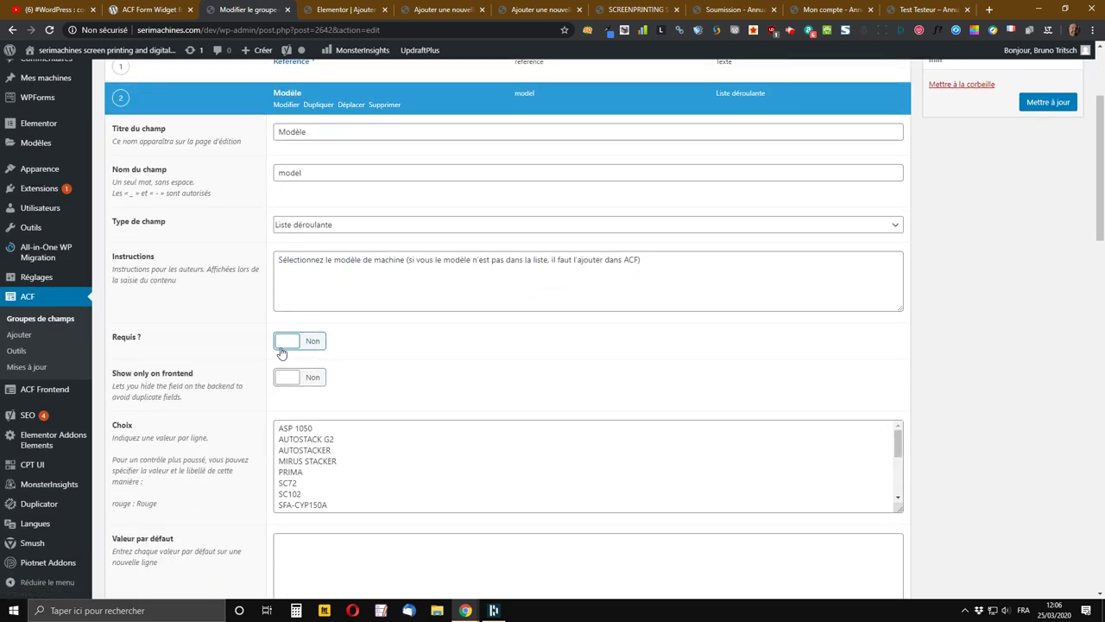
{"action": "left_click", "coordinate": [282, 345]}
{"action": "left_click", "coordinate": [1055, 104]}
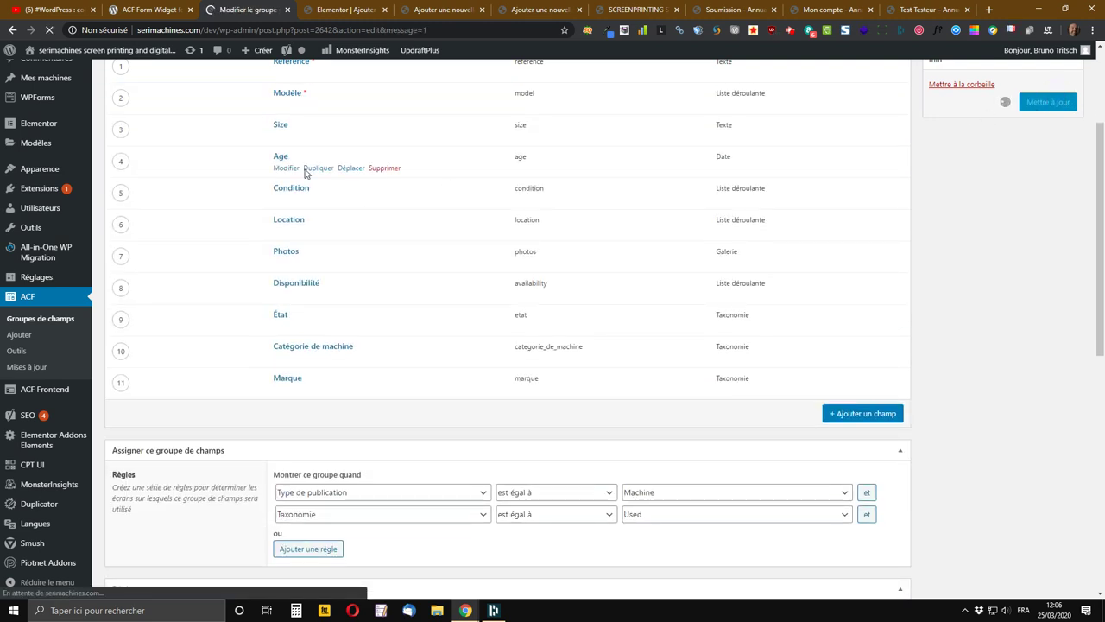
Reload the Elementor editor and the form's preview page, and check the Modèle field's required mark in both
{"action": "left_click", "coordinate": [342, 8]}
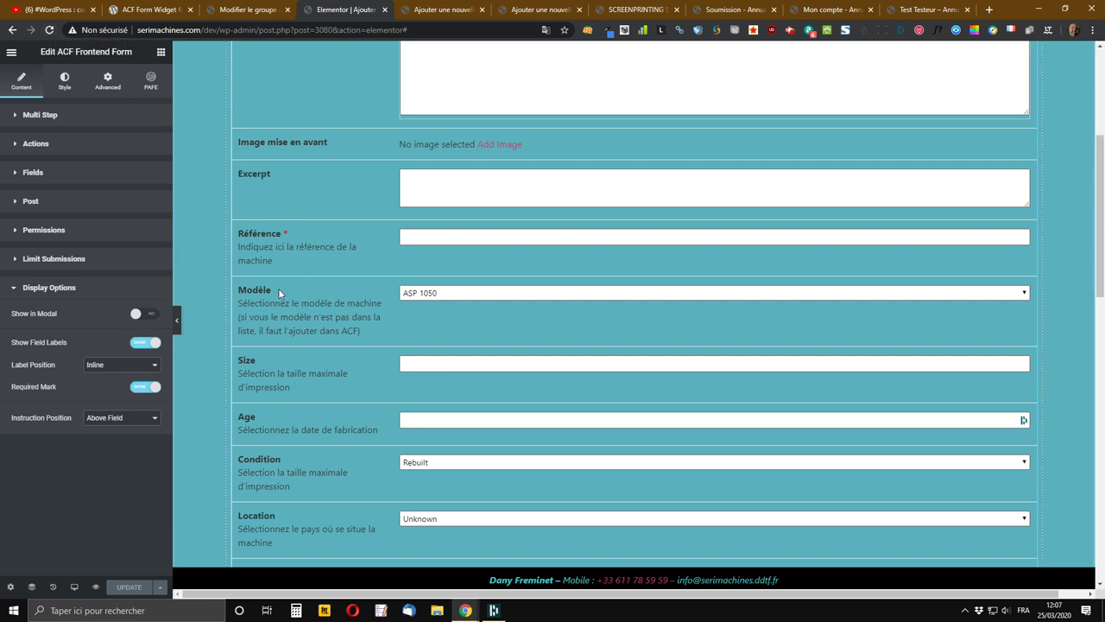
{"action": "left_click", "coordinate": [49, 29]}
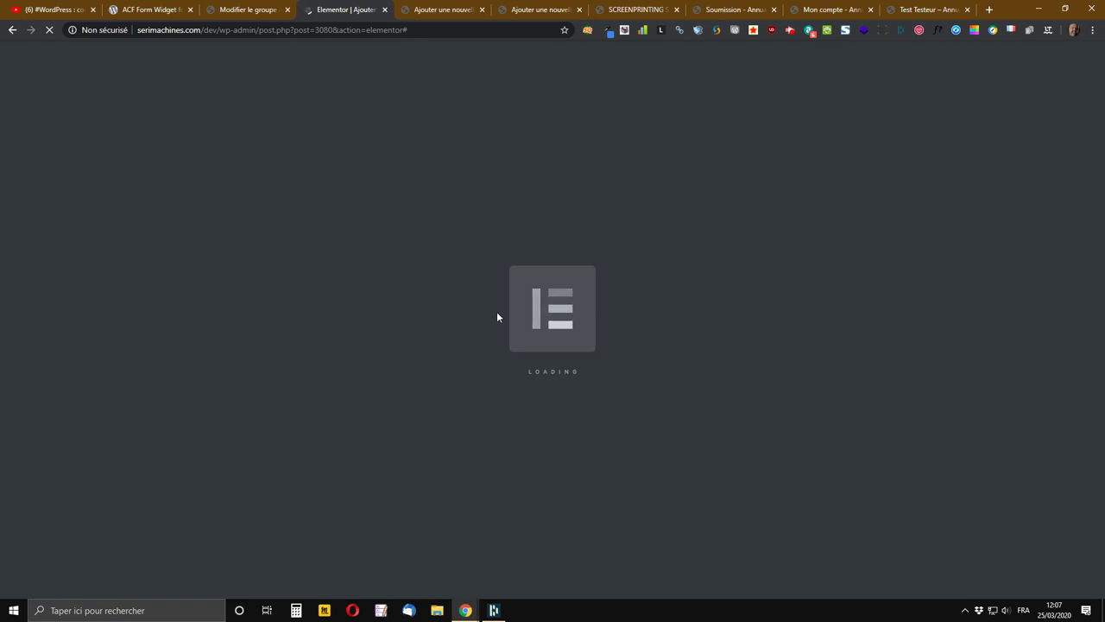
{"action": "left_click", "coordinate": [442, 10]}
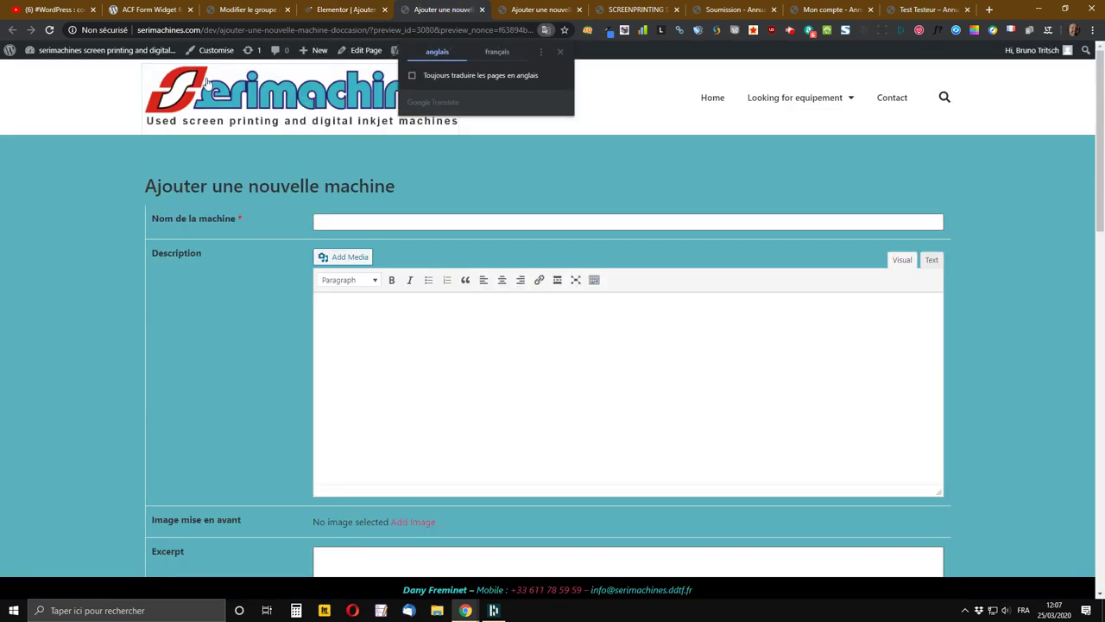
{"action": "left_click", "coordinate": [49, 29]}
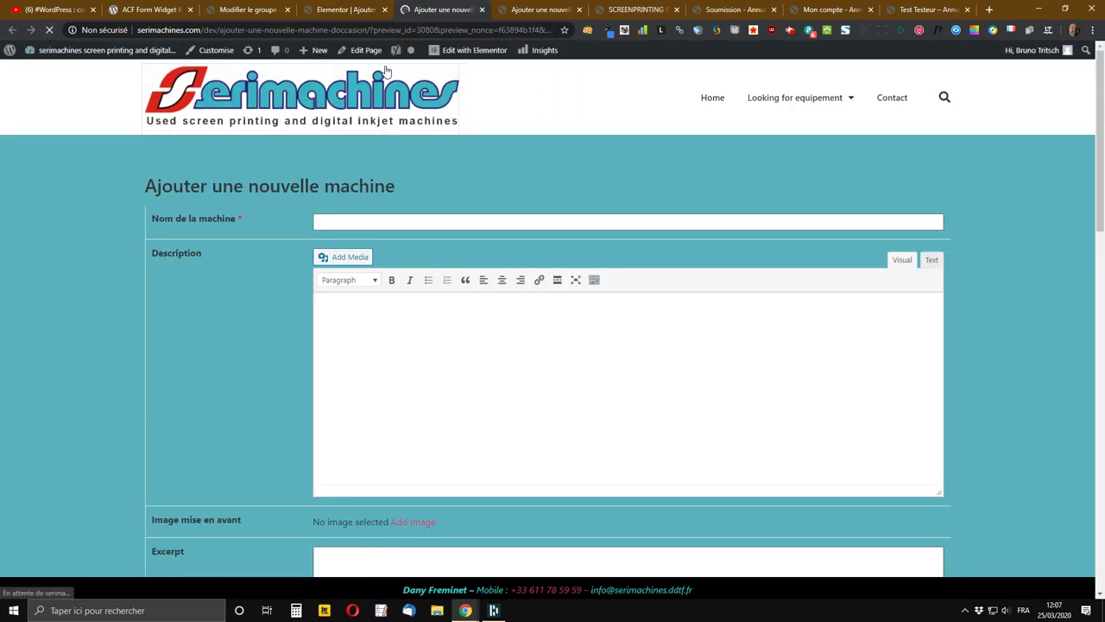
{"action": "scroll", "coordinate": [406, 142], "scroll_direction": "down", "scroll_amount": 3}
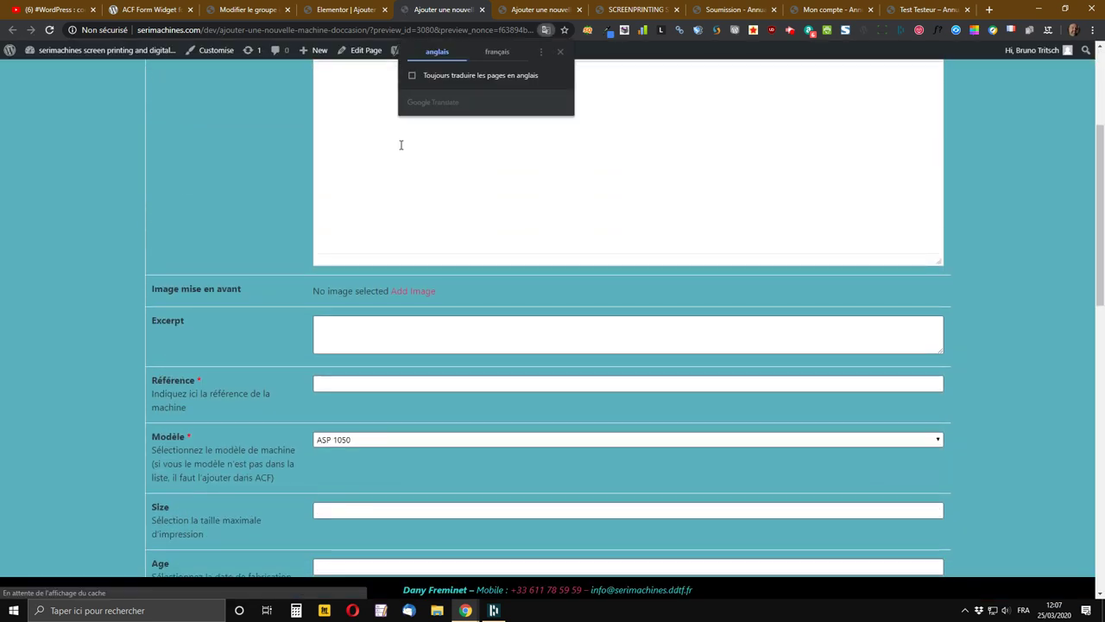
{"action": "scroll", "coordinate": [310, 216], "scroll_direction": "down", "scroll_amount": 1}
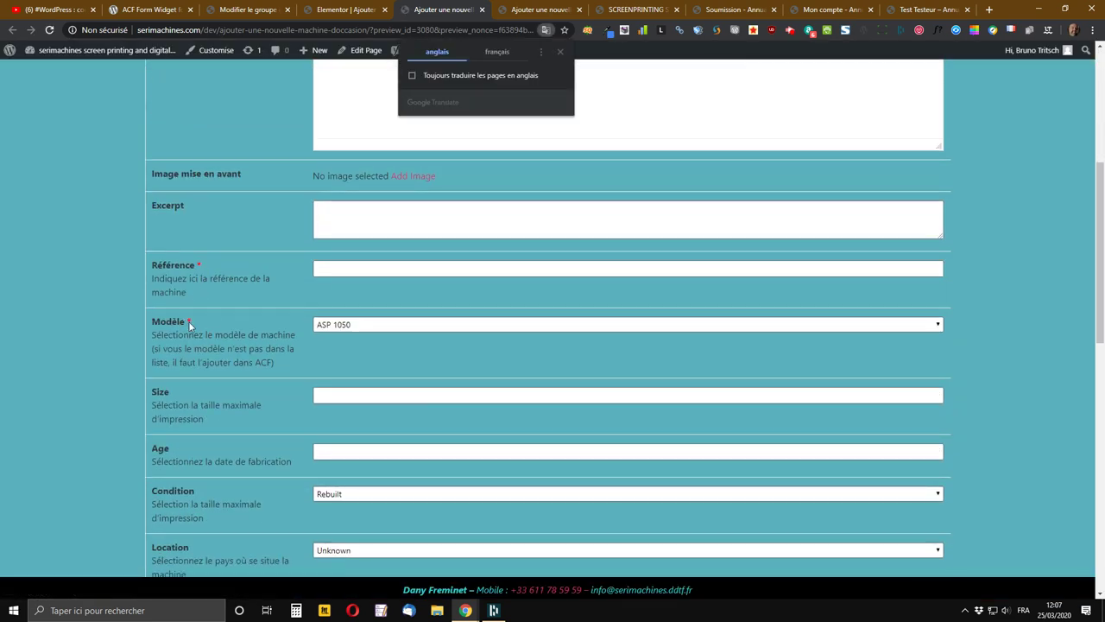
{"action": "left_click", "coordinate": [350, 10]}
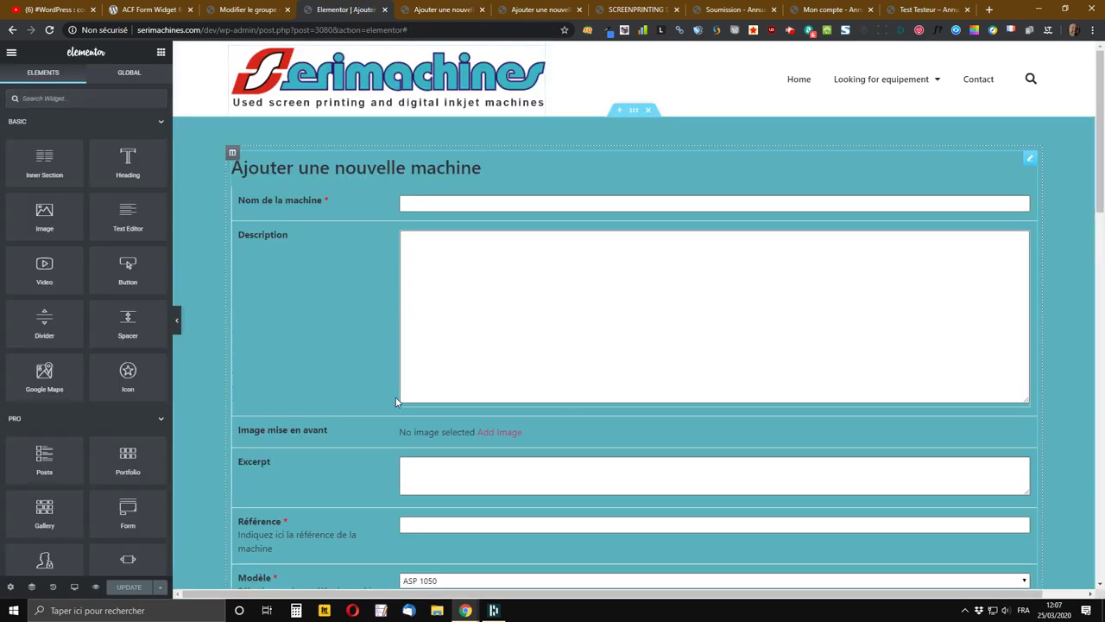
{"action": "scroll", "coordinate": [458, 380], "scroll_direction": "down", "scroll_amount": 2}
{"action": "scroll", "coordinate": [431, 337], "scroll_direction": "down", "scroll_amount": 1}
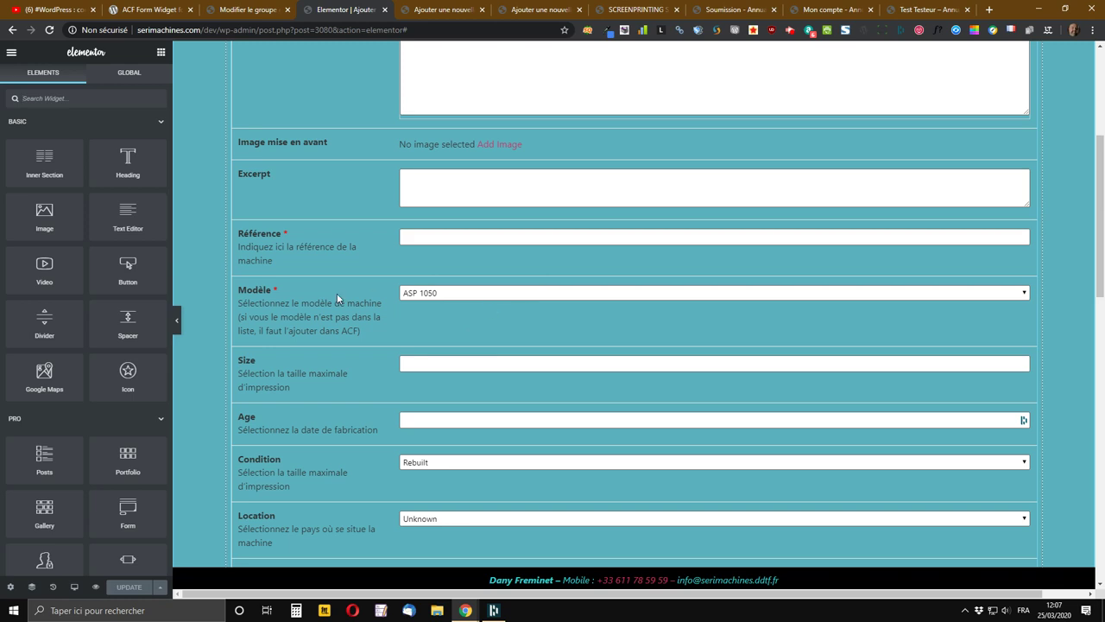
Make the Size field required in the Machines d'occasion field group and update the group
{"action": "left_click", "coordinate": [251, 10]}
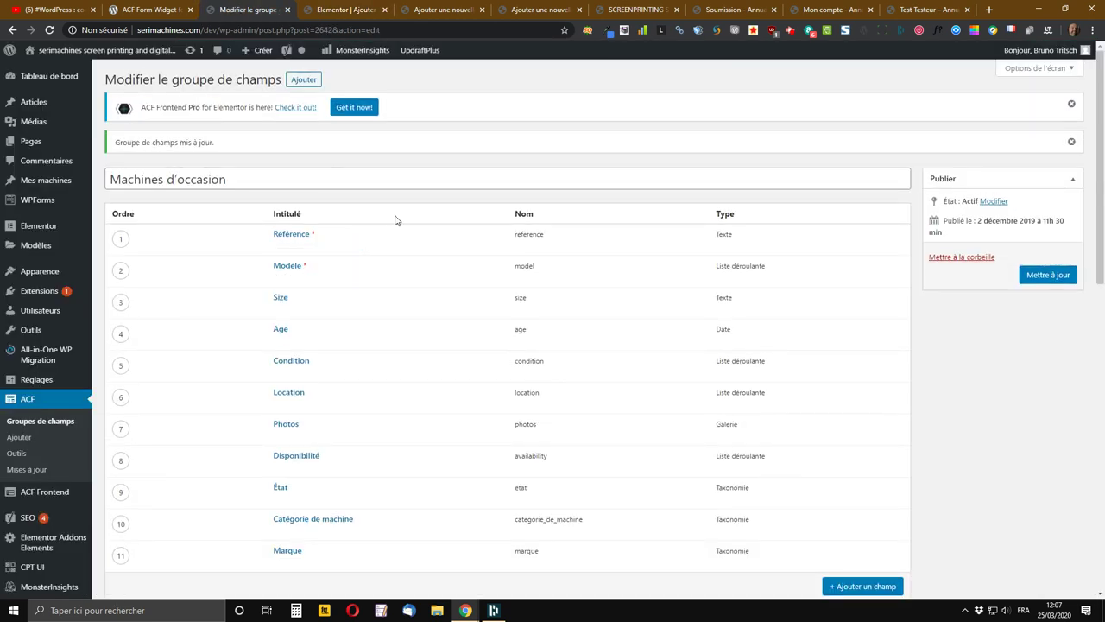
{"action": "left_click", "coordinate": [281, 302]}
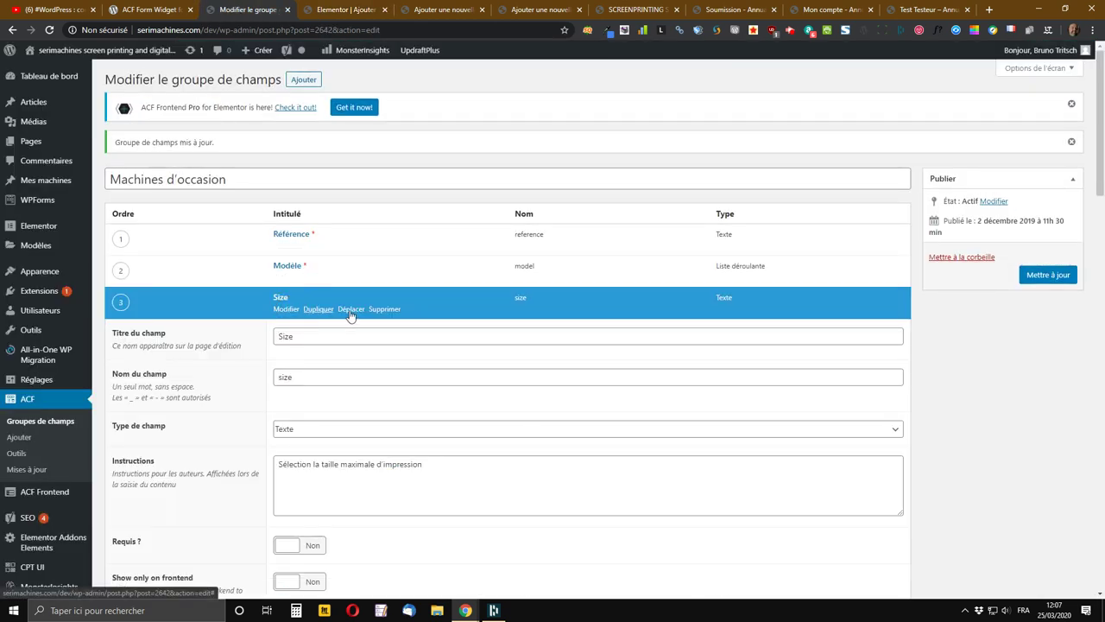
{"action": "scroll", "coordinate": [350, 404], "scroll_direction": "down", "scroll_amount": 2}
{"action": "left_click", "coordinate": [292, 372]}
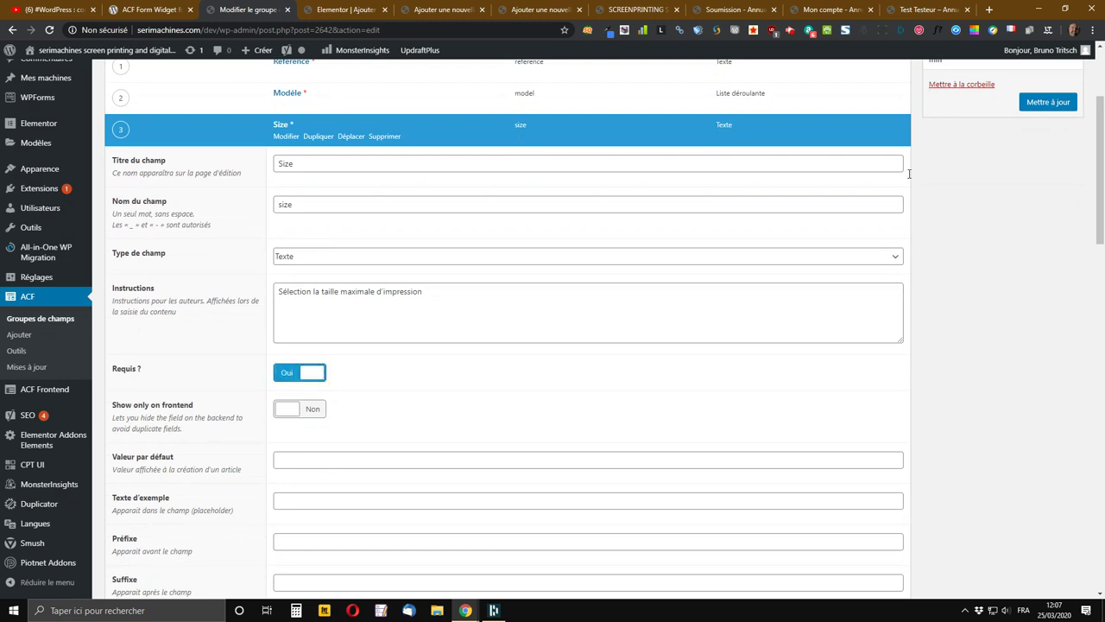
{"action": "left_click", "coordinate": [1049, 103]}
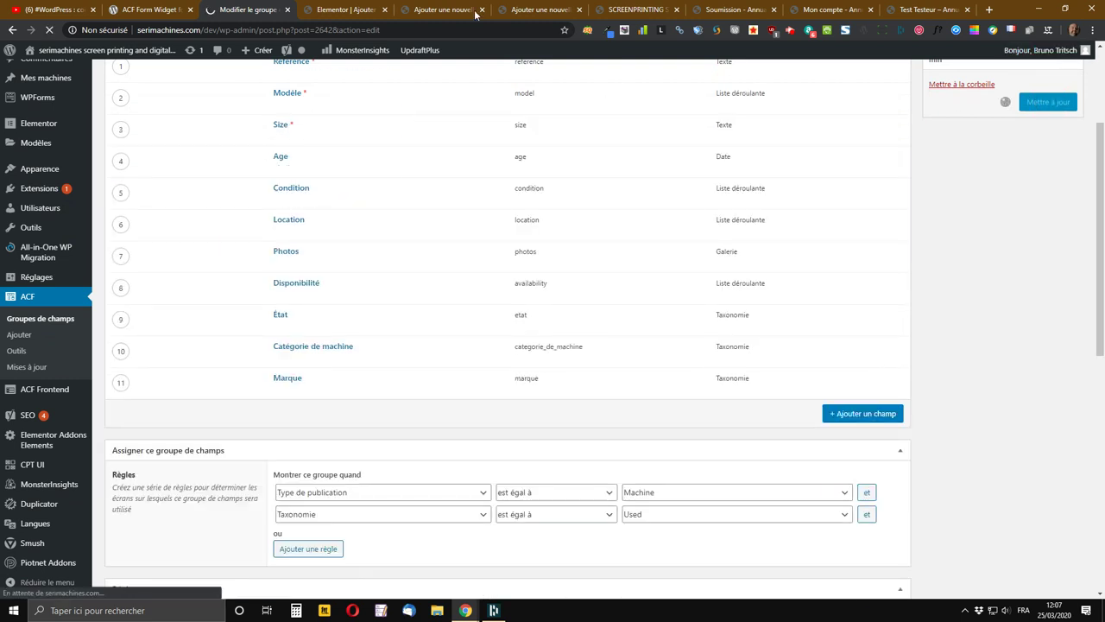
Set the machine form's instruction position to Below Field in the ACF Frontend Form widget's display options
{"action": "left_click", "coordinate": [323, 7]}
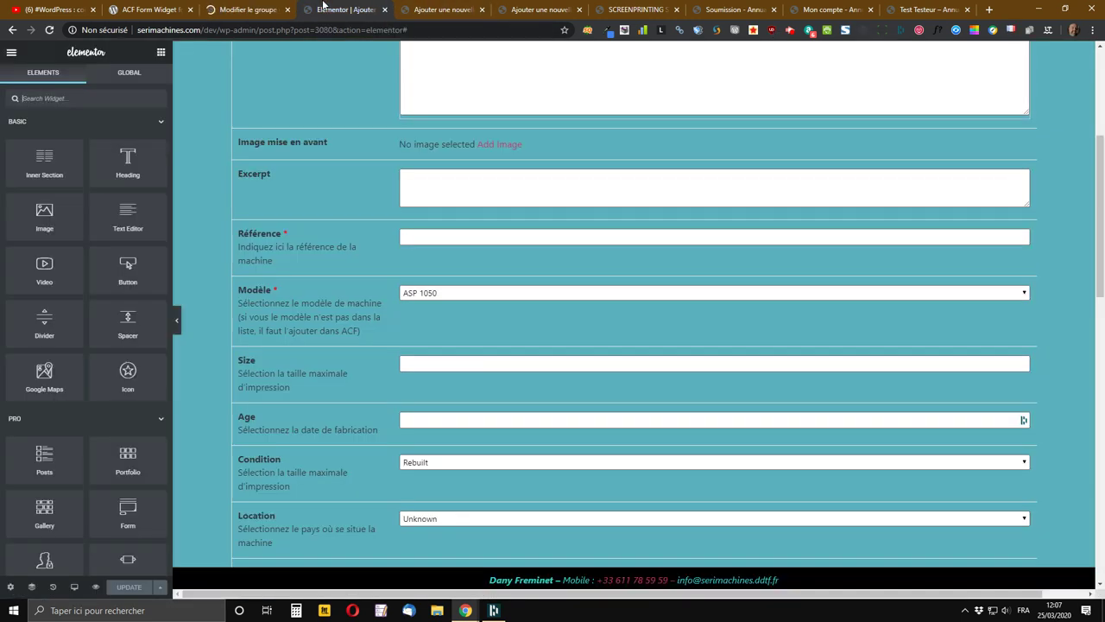
{"action": "scroll", "coordinate": [984, 173], "scroll_direction": "up", "scroll_amount": 4}
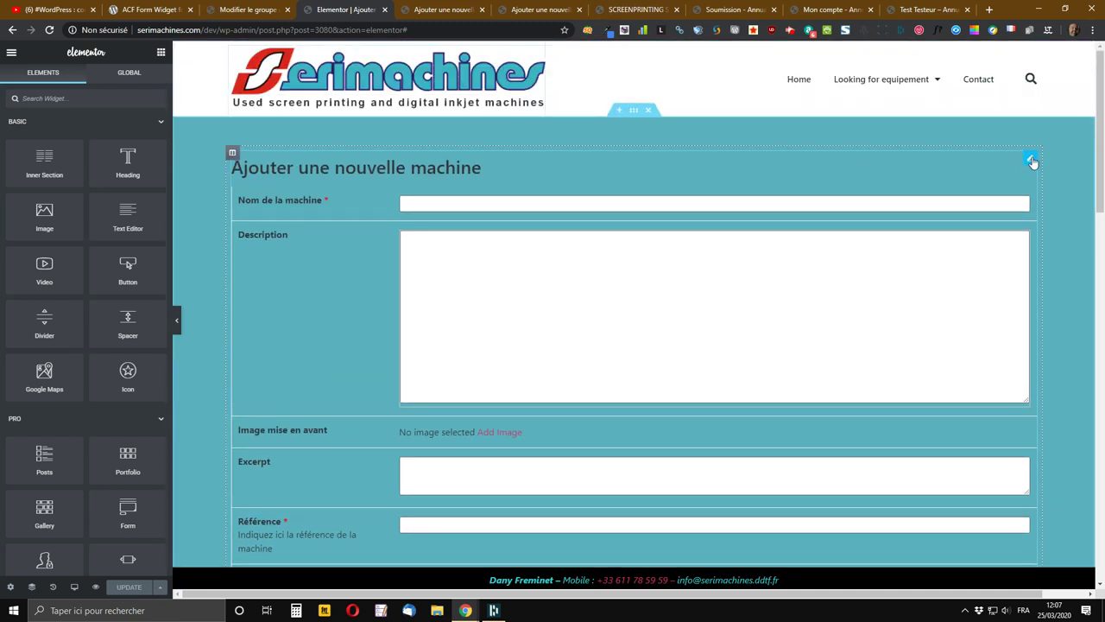
{"action": "right_click", "coordinate": [1033, 162]}
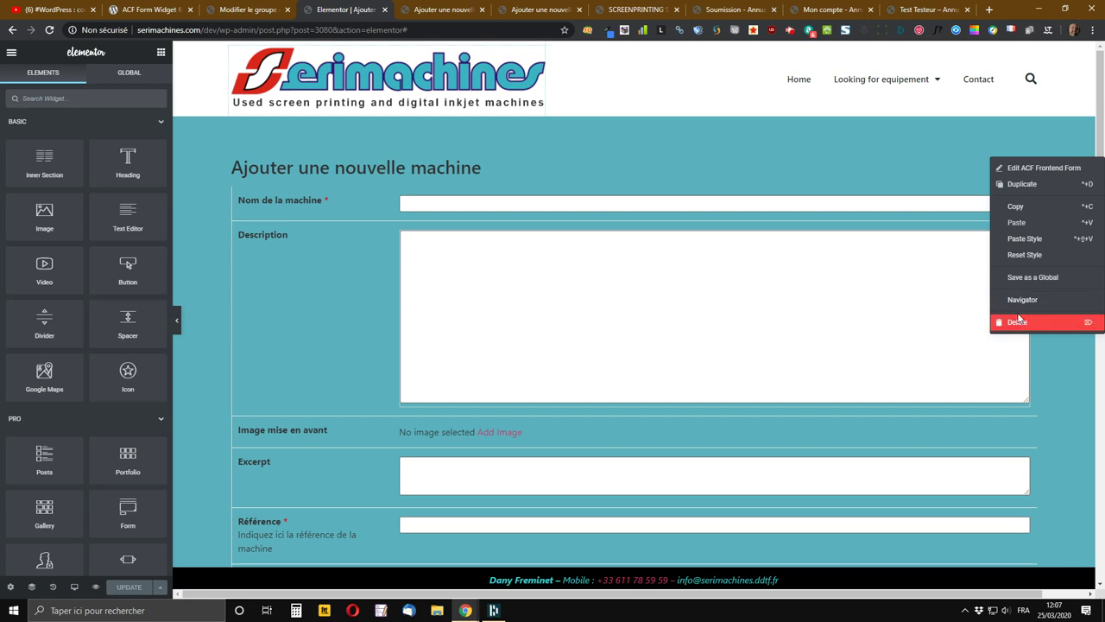
{"action": "left_click", "coordinate": [1019, 170]}
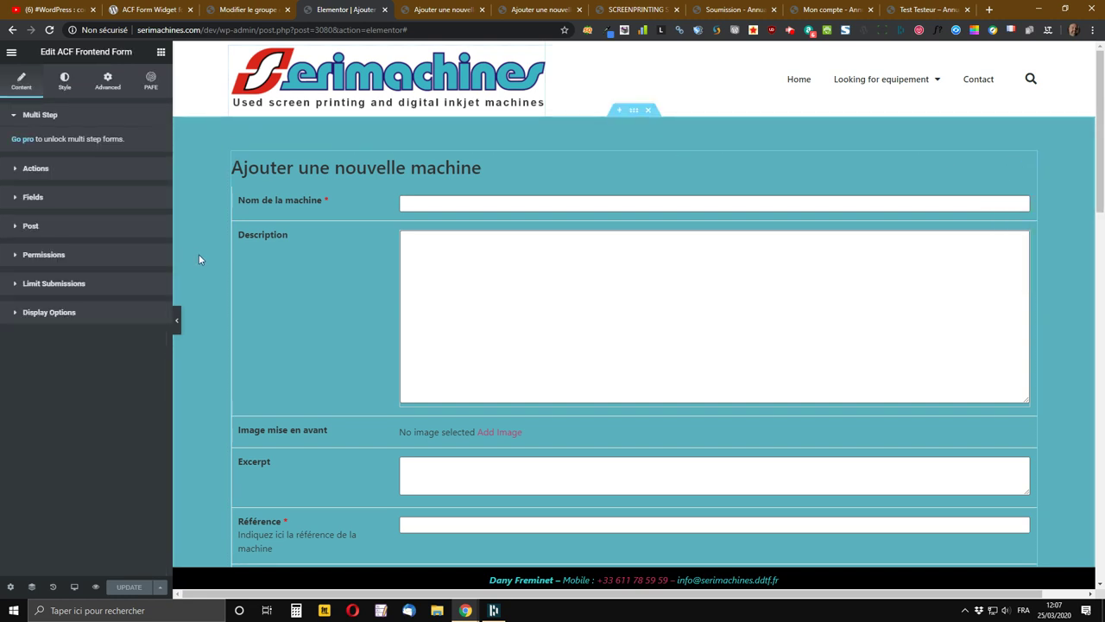
{"action": "left_click", "coordinate": [49, 314]}
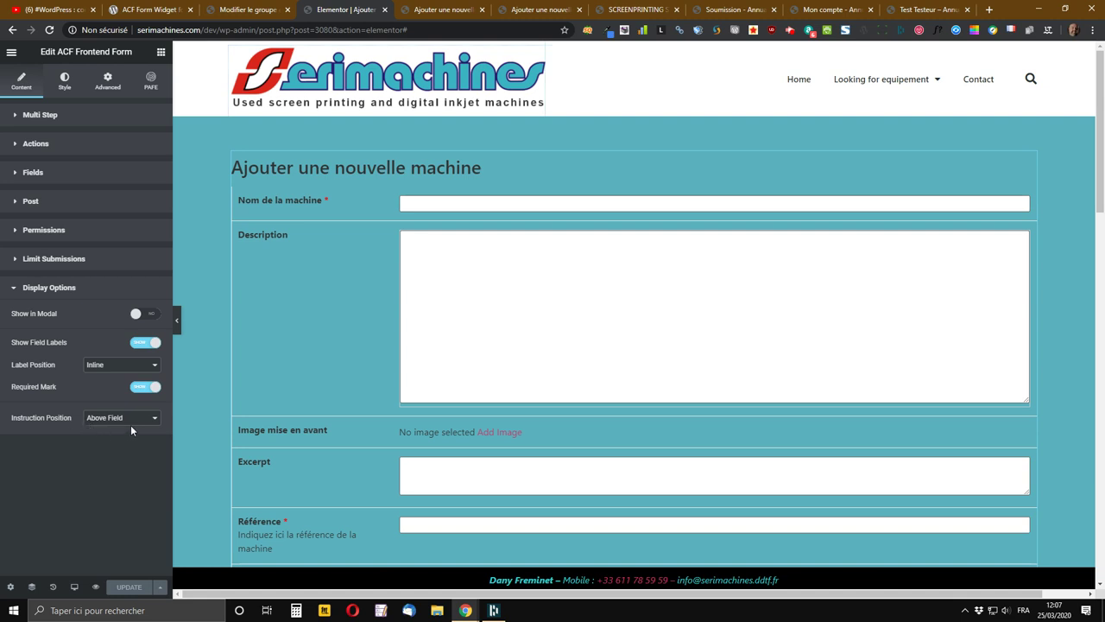
{"action": "scroll", "coordinate": [252, 417], "scroll_direction": "down", "scroll_amount": 2}
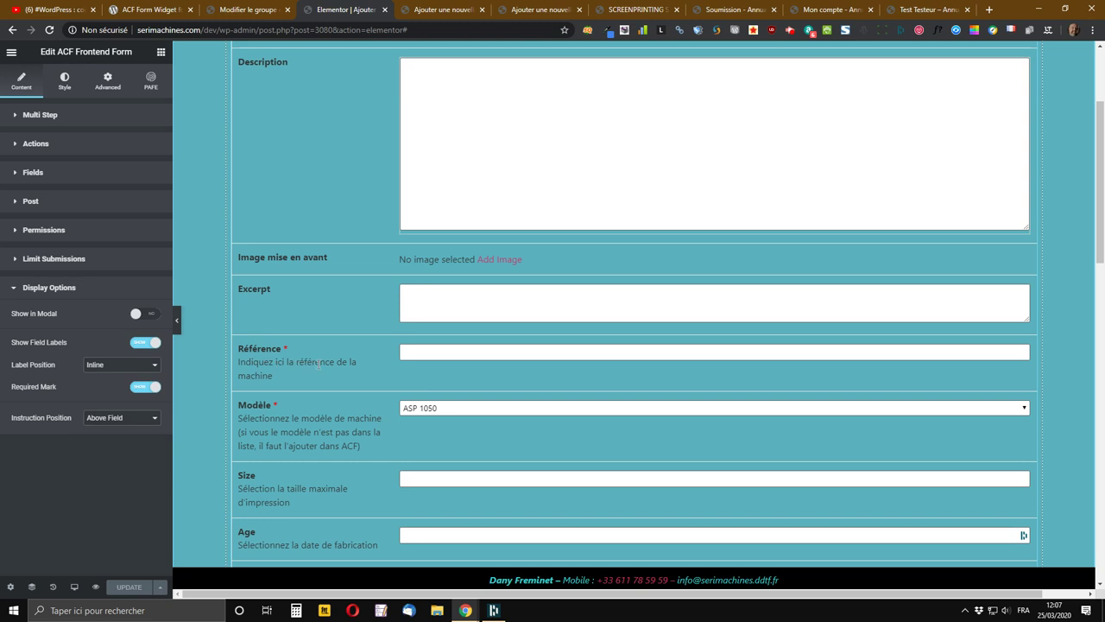
{"action": "left_click", "coordinate": [117, 418]}
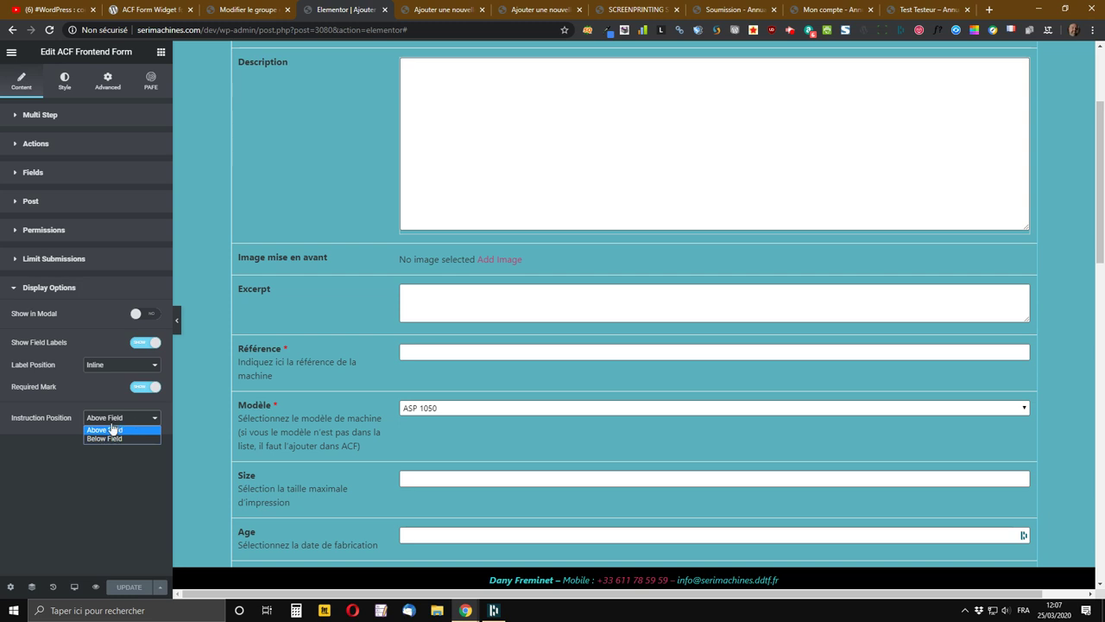
{"action": "left_click", "coordinate": [104, 439]}
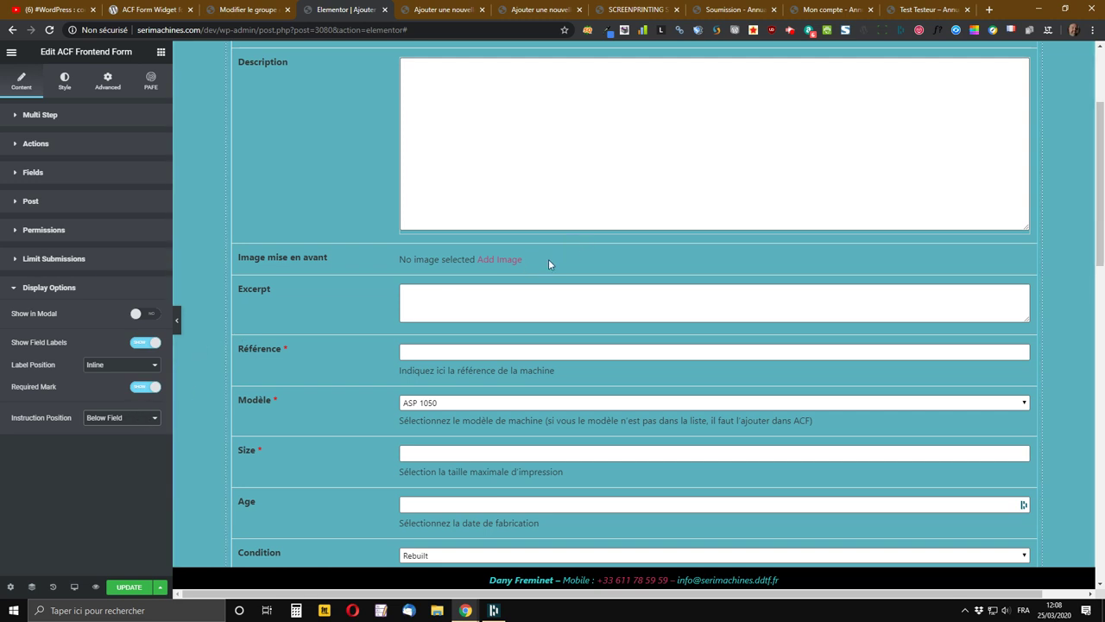
Try the Above Field instruction position for comparison, set it back to Below Field, and update the page
{"action": "left_click", "coordinate": [102, 419]}
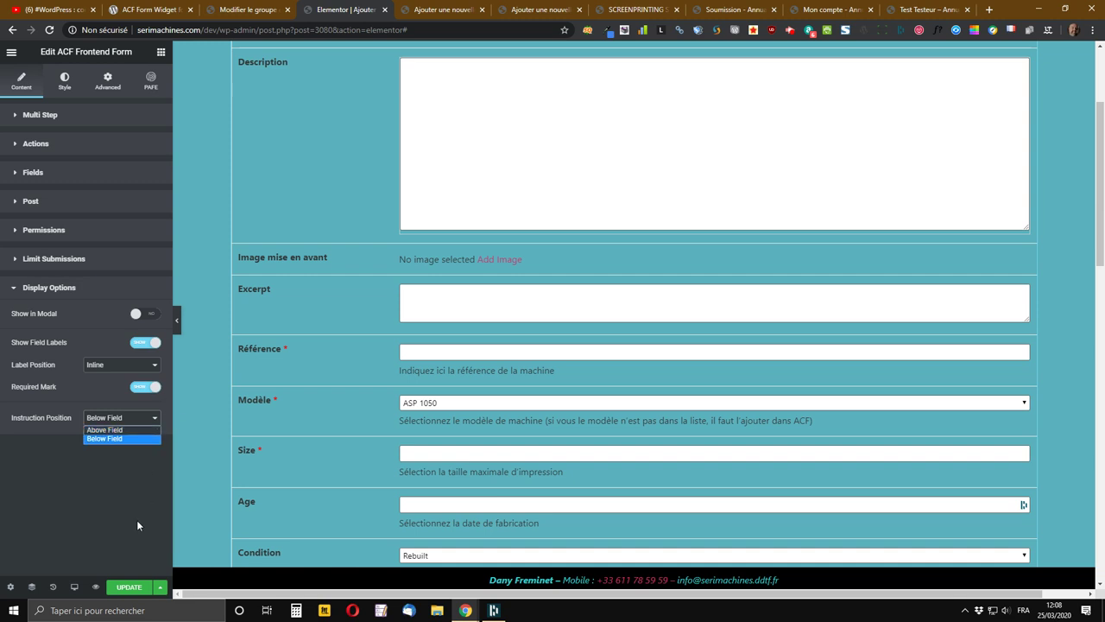
{"action": "left_click", "coordinate": [123, 431]}
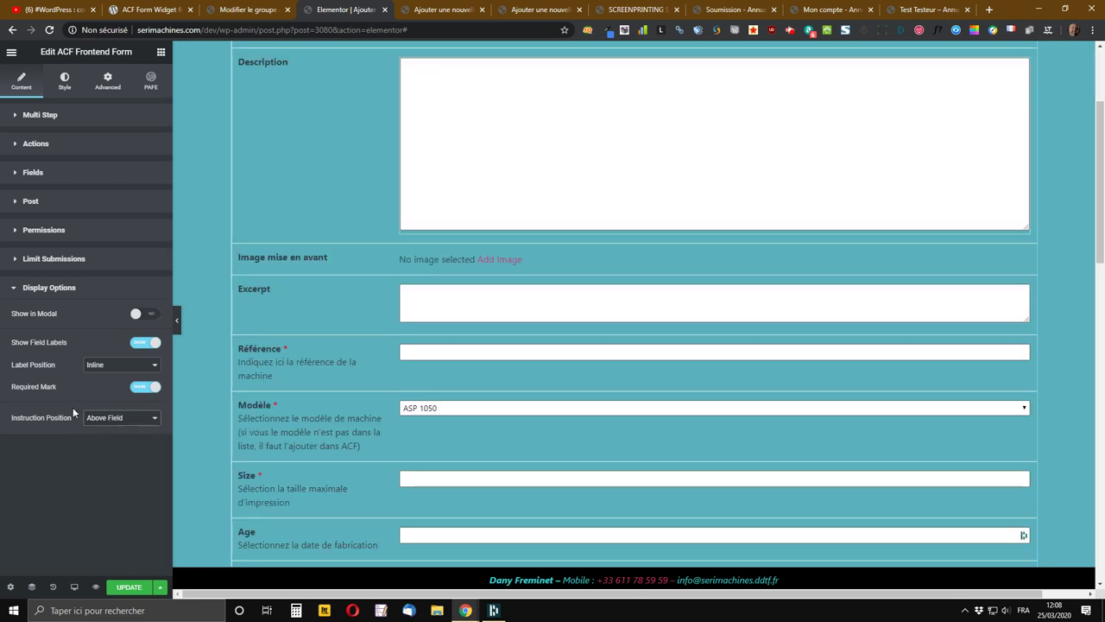
{"action": "left_click", "coordinate": [125, 418]}
{"action": "left_click", "coordinate": [127, 432]}
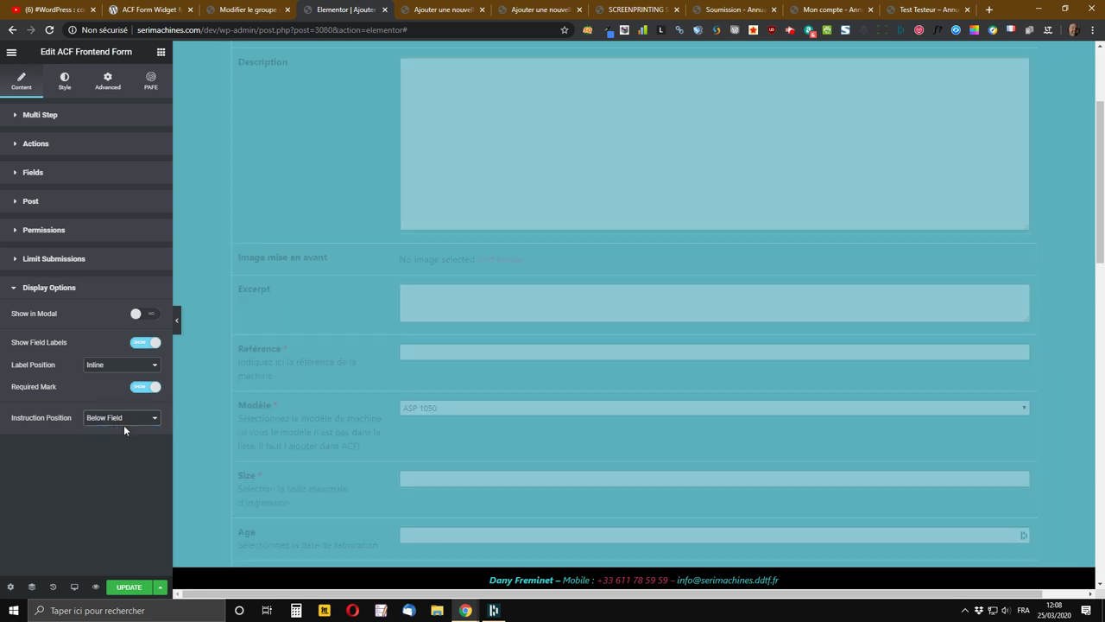
{"action": "scroll", "coordinate": [414, 324], "scroll_direction": "down", "scroll_amount": 2}
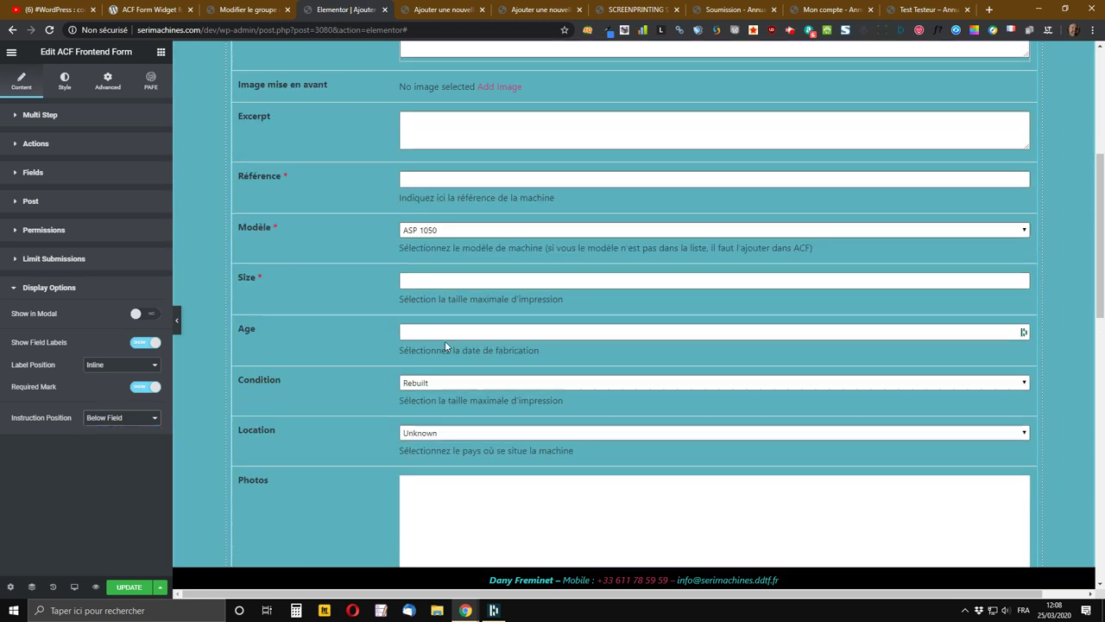
{"action": "scroll", "coordinate": [363, 414], "scroll_direction": "down", "scroll_amount": 1}
{"action": "left_click", "coordinate": [129, 587]}
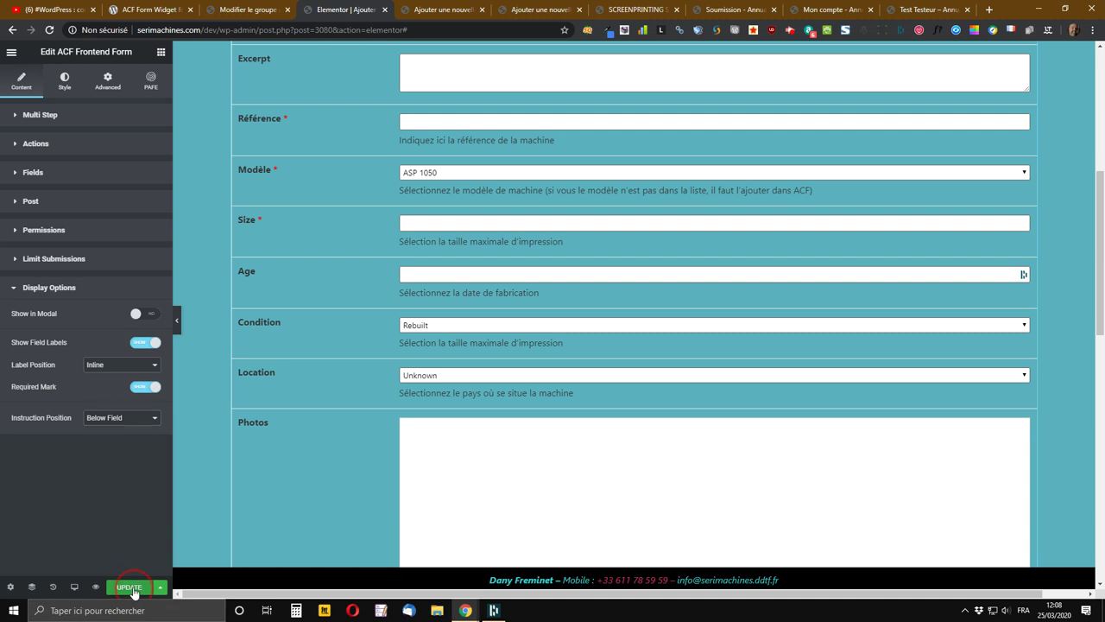
Reload the machine form's preview page, and open its public address without the preview parameters
{"action": "left_click", "coordinate": [457, 10]}
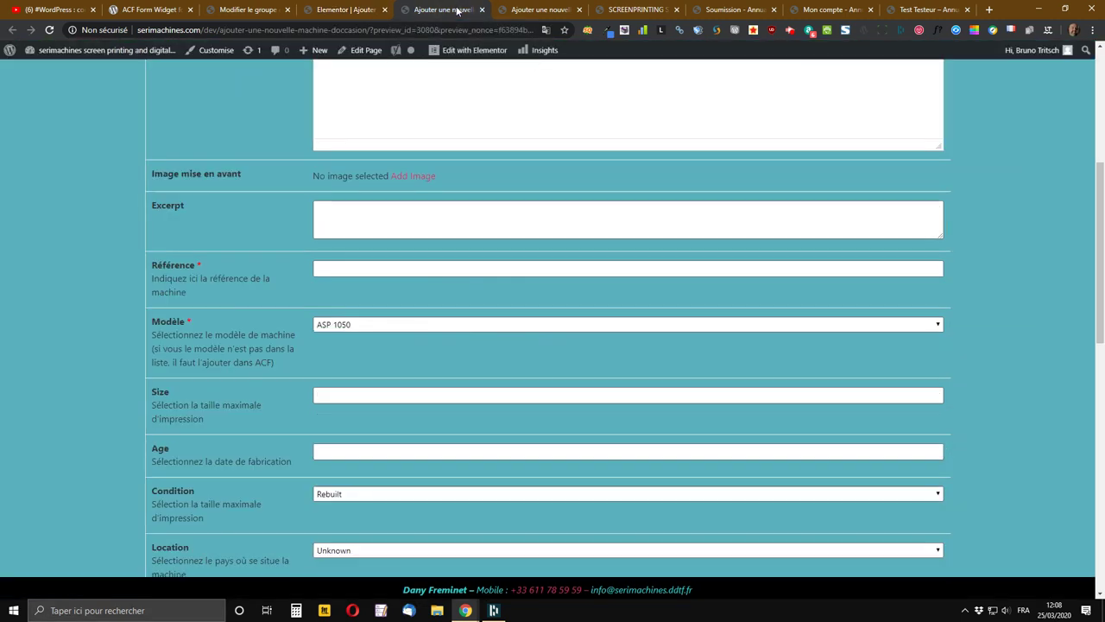
{"action": "left_click", "coordinate": [50, 29]}
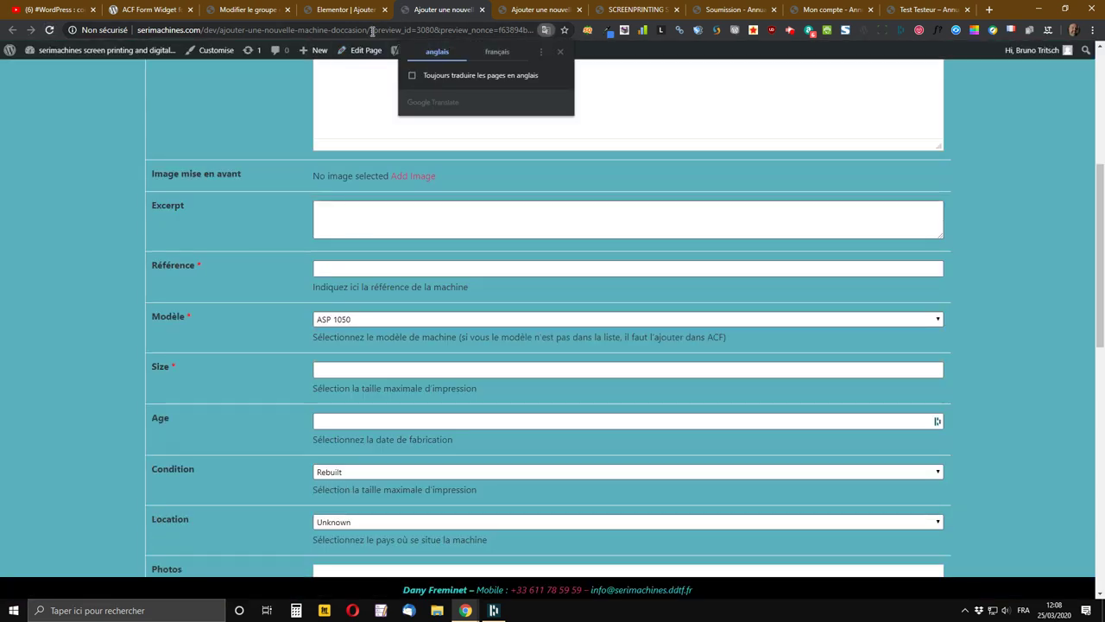
{"action": "left_click_drag", "start_coordinate": [372, 31], "coordinate": [723, 62]}
{"action": "key", "text": "Delete"}
{"action": "key", "text": "Return"}
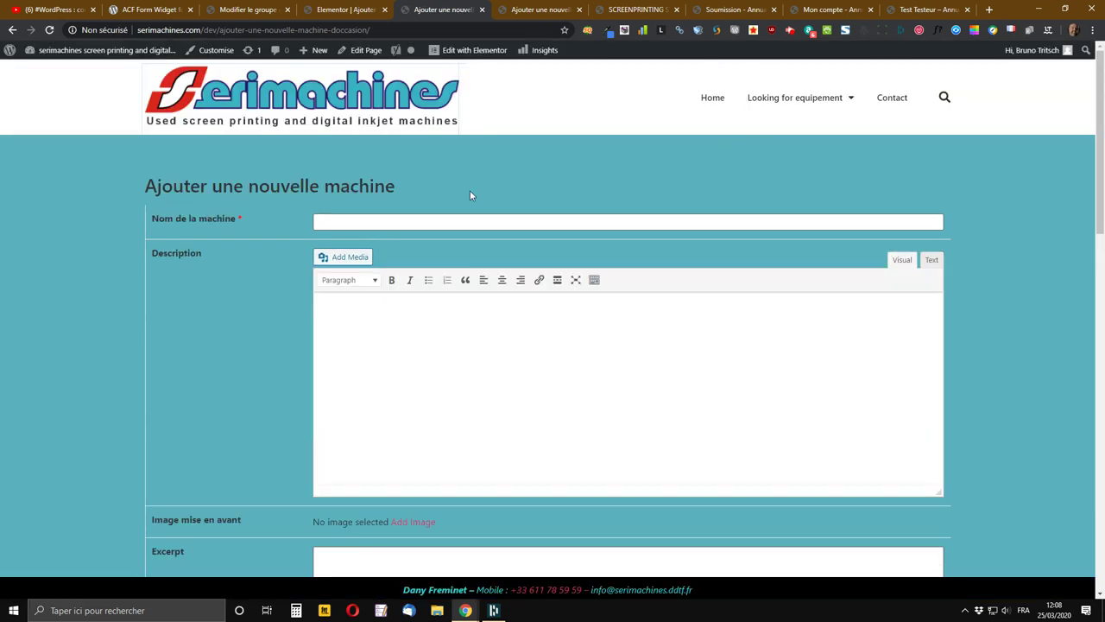
Enter "titre" as the machine name and "description" as its description in the public form
{"action": "scroll", "coordinate": [470, 195], "scroll_direction": "down", "scroll_amount": 1}
{"action": "left_click", "coordinate": [362, 164]}
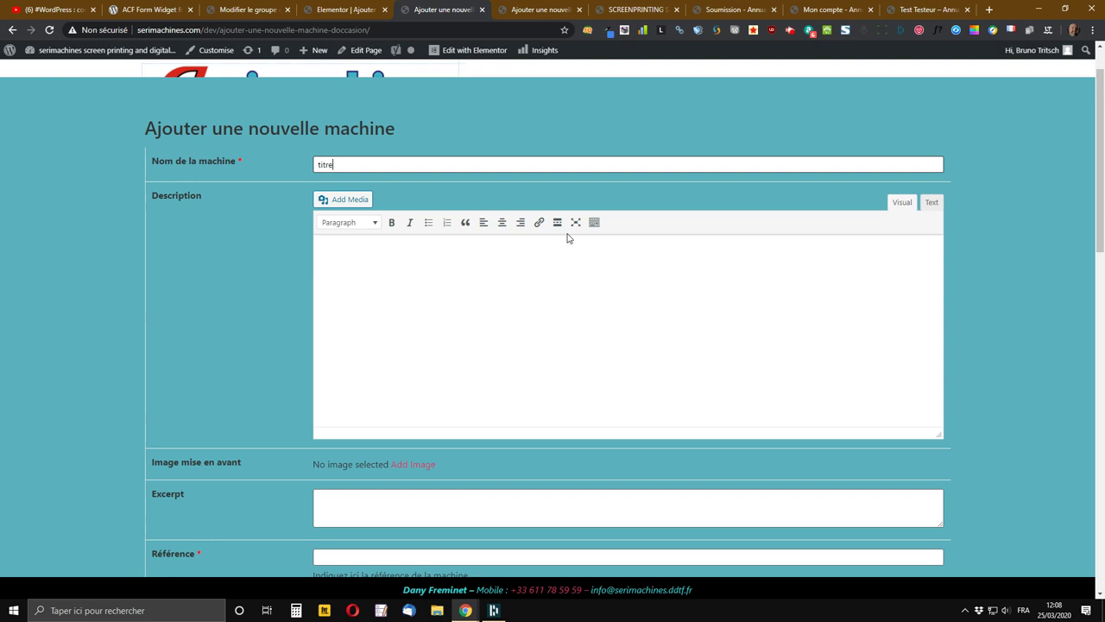
{"action": "left_click", "coordinate": [544, 323]}
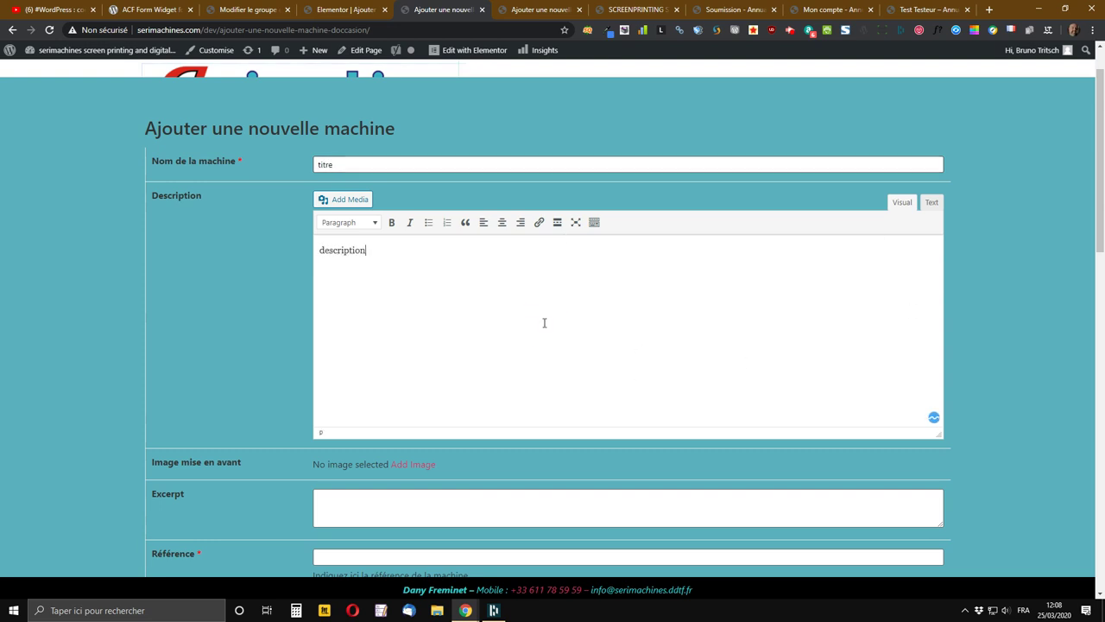
Set the featured image to the media library photo of the yellow and red machine's control panel
{"action": "scroll", "coordinate": [544, 323], "scroll_direction": "down", "scroll_amount": 3}
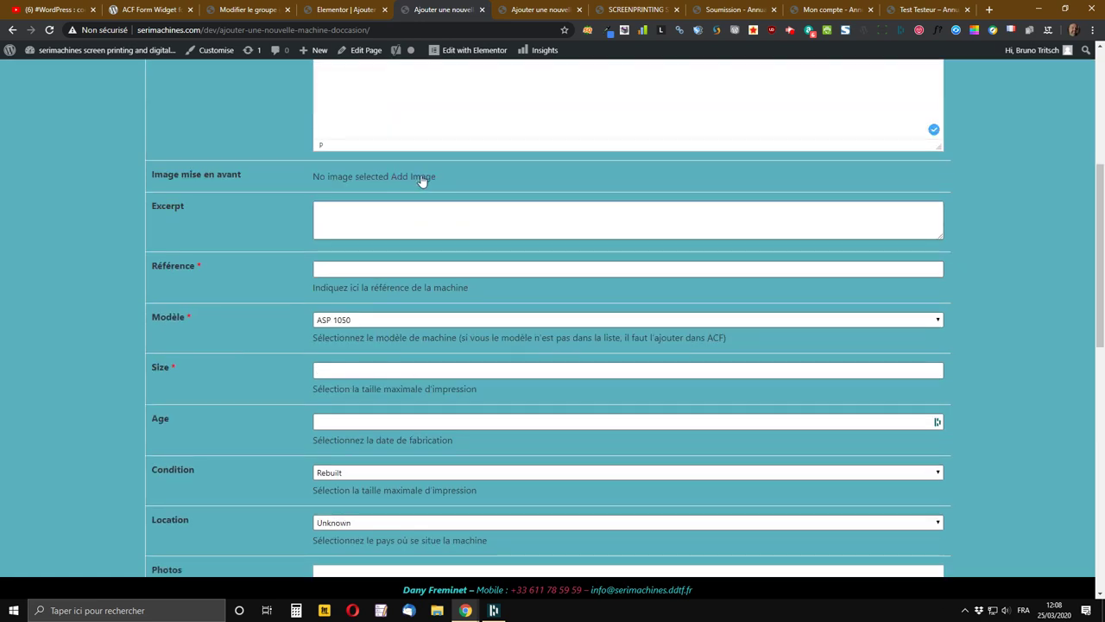
{"action": "left_click", "coordinate": [420, 181]}
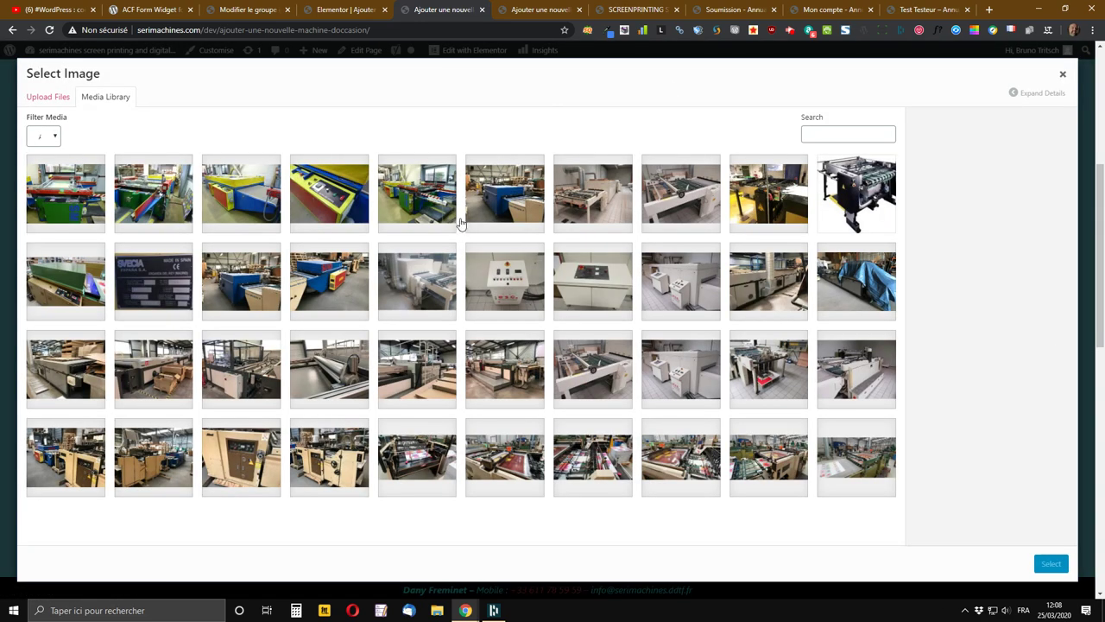
{"action": "left_click", "coordinate": [326, 191]}
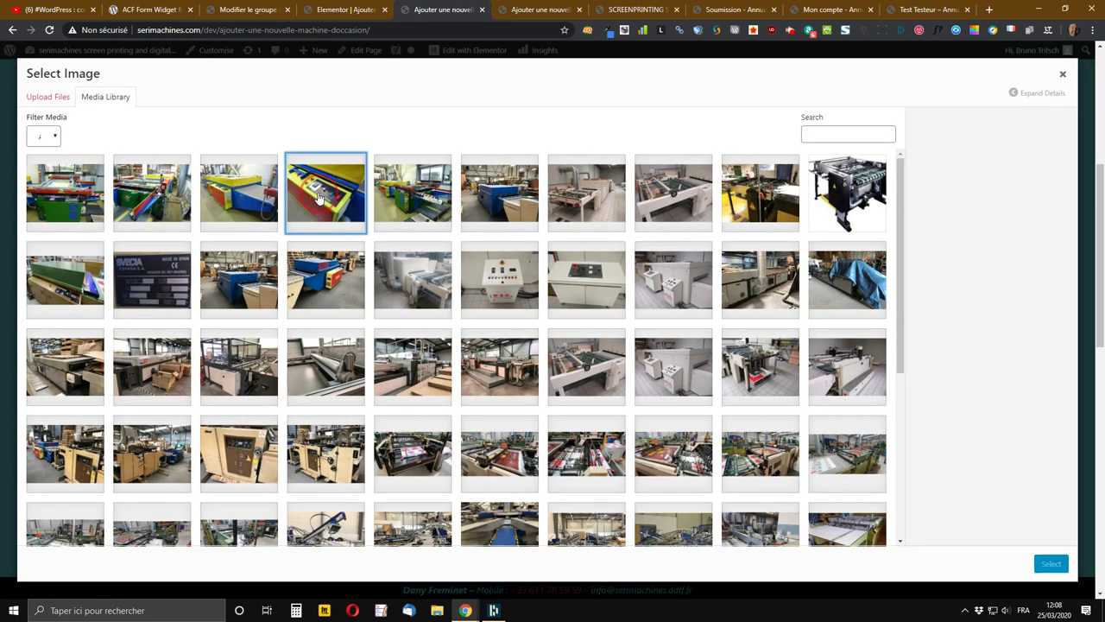
{"action": "left_click", "coordinate": [1050, 563]}
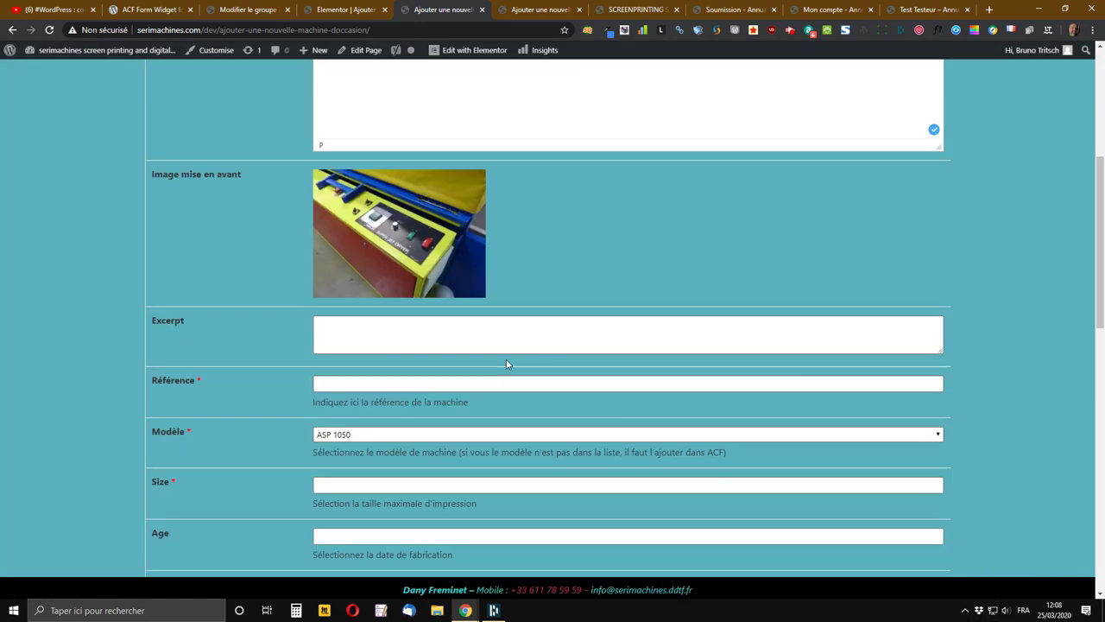
Fill in the excerpt with "extrait", the reference with "Ref 123a2", the model with MIRUS STACKER and the size with "130x85"
{"action": "scroll", "coordinate": [506, 358], "scroll_direction": "down", "scroll_amount": 3}
{"action": "left_click", "coordinate": [372, 168]}
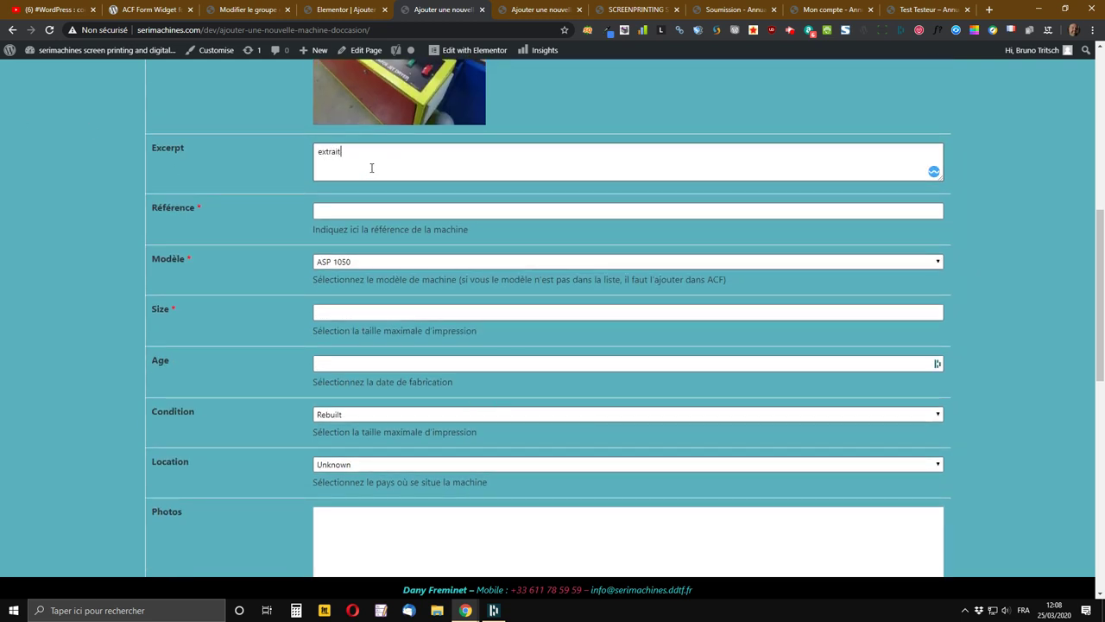
{"action": "left_click", "coordinate": [424, 214]}
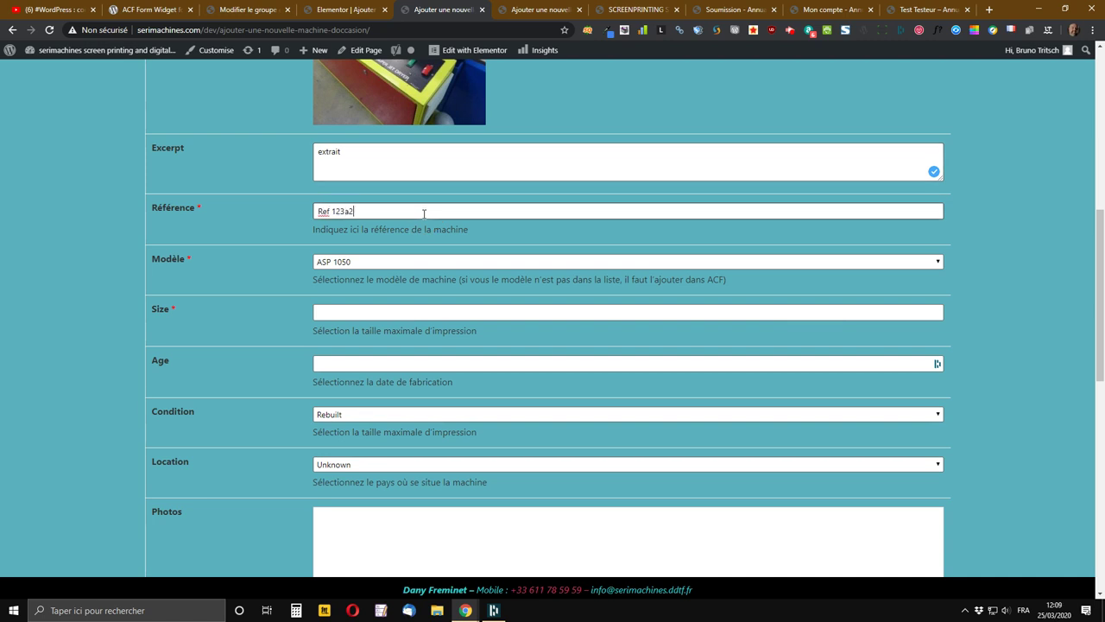
{"action": "left_click", "coordinate": [362, 263]}
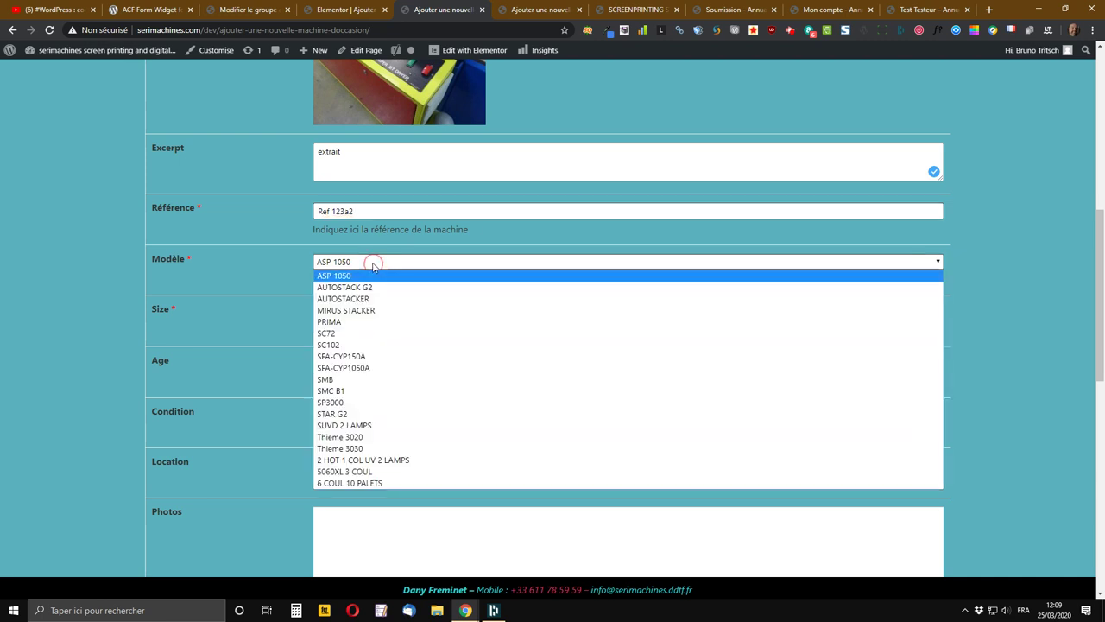
{"action": "left_click", "coordinate": [373, 311]}
{"action": "scroll", "coordinate": [185, 321], "scroll_direction": "down", "scroll_amount": 2}
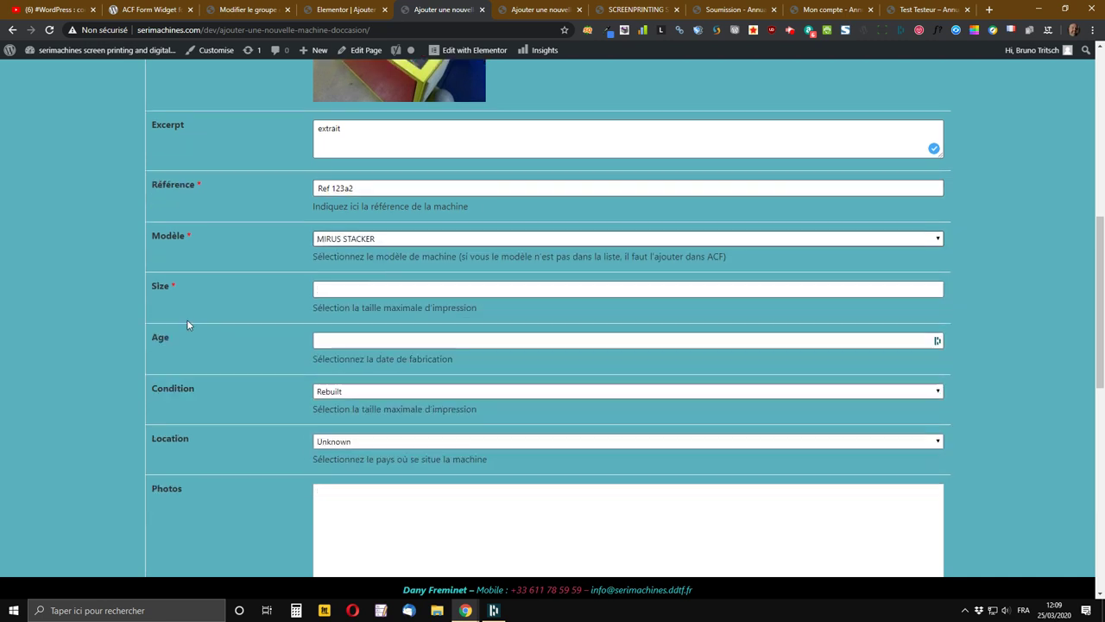
{"action": "left_click", "coordinate": [361, 141]}
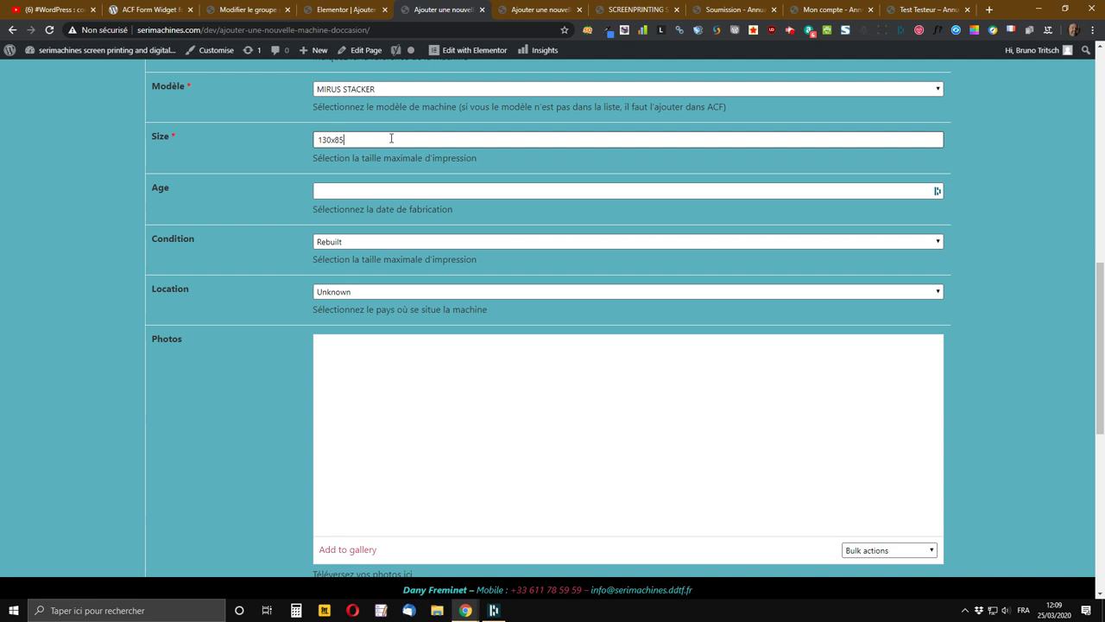
Check the Age field's date picker and the Condition field's options, and look over the form's remaining fields
{"action": "left_click", "coordinate": [463, 190]}
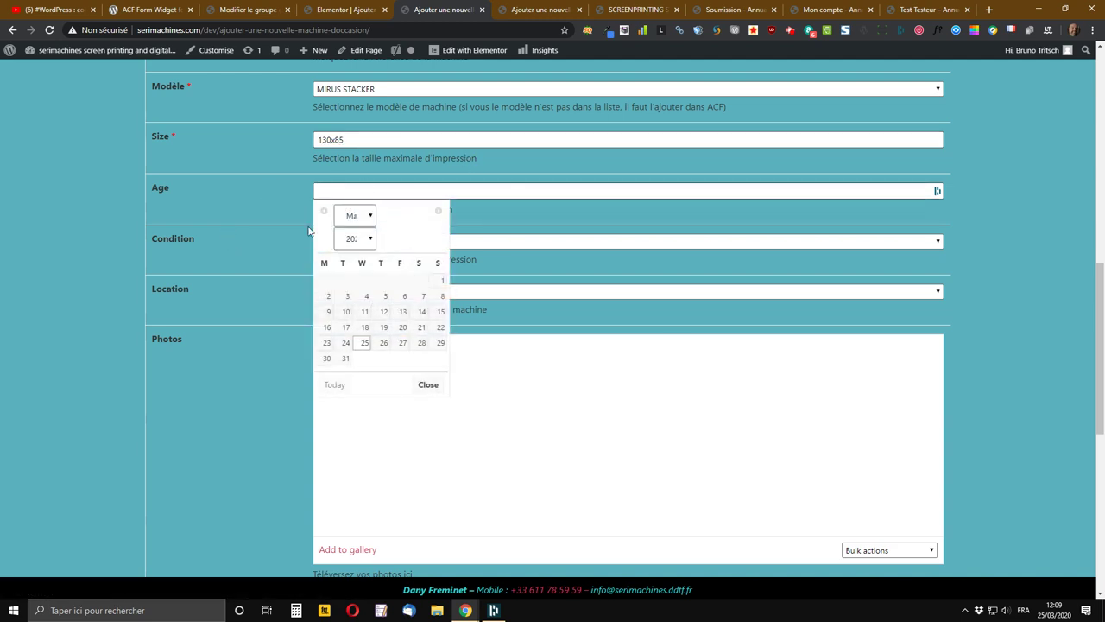
{"action": "left_click", "coordinate": [596, 193]}
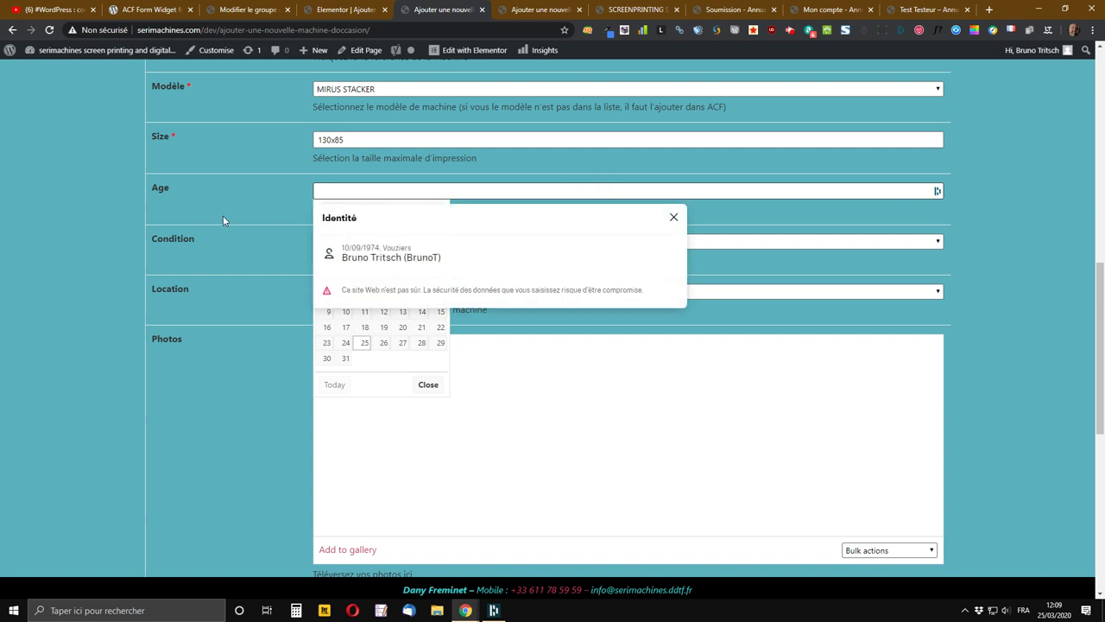
{"action": "left_click", "coordinate": [192, 252]}
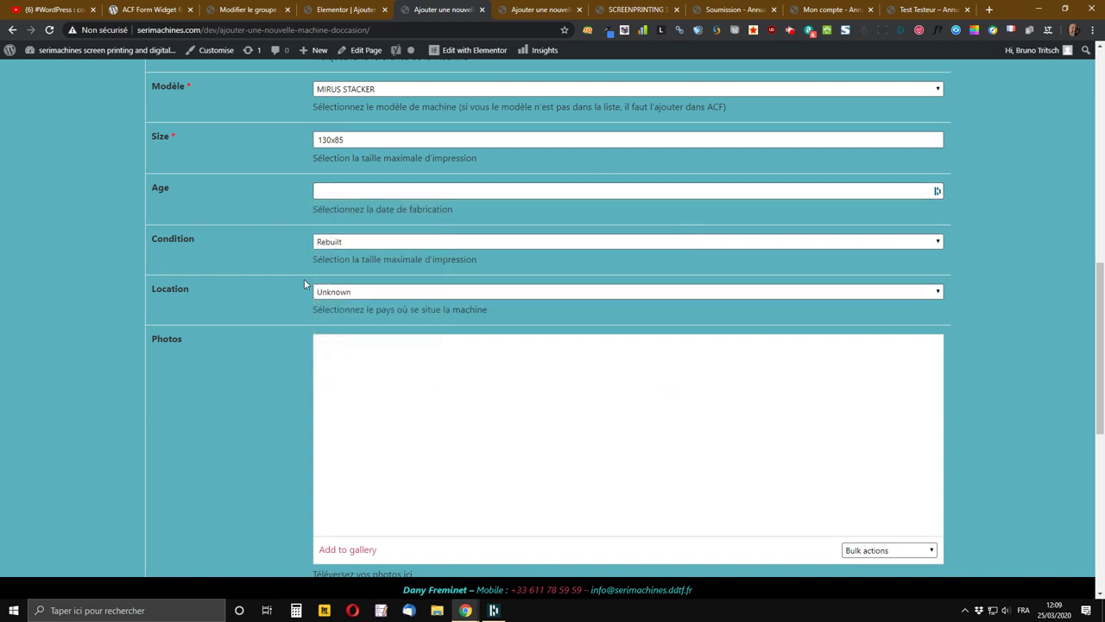
{"action": "left_click", "coordinate": [360, 248]}
{"action": "left_click", "coordinate": [231, 239]}
{"action": "scroll", "coordinate": [238, 297], "scroll_direction": "down", "scroll_amount": 3}
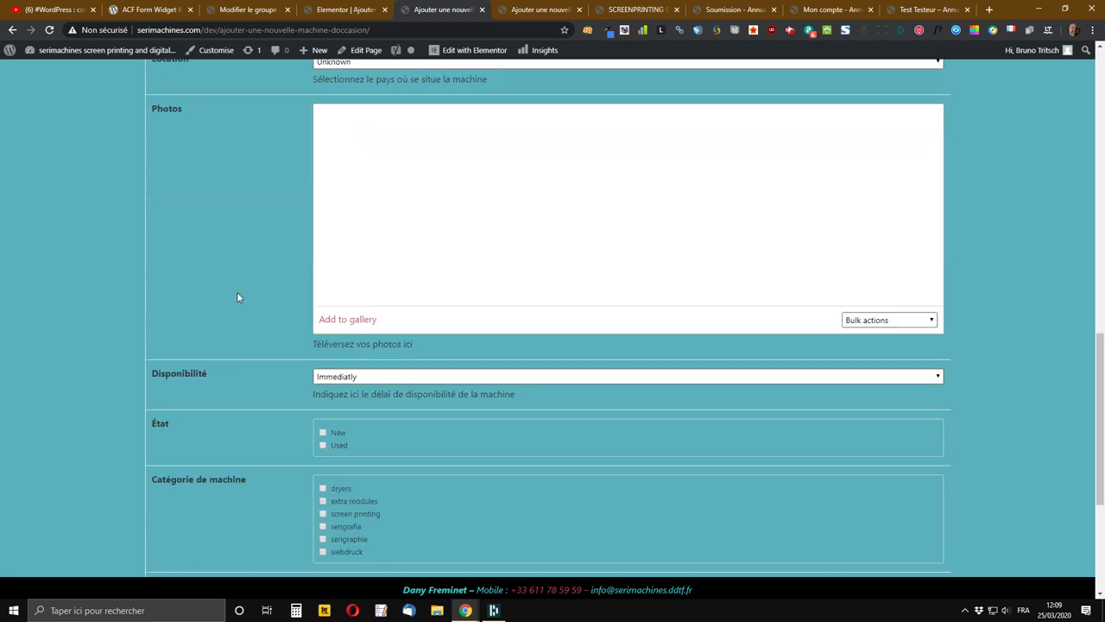
Add the media library photo 4-7.jpg to the machine's Photos gallery
{"action": "left_click", "coordinate": [347, 320]}
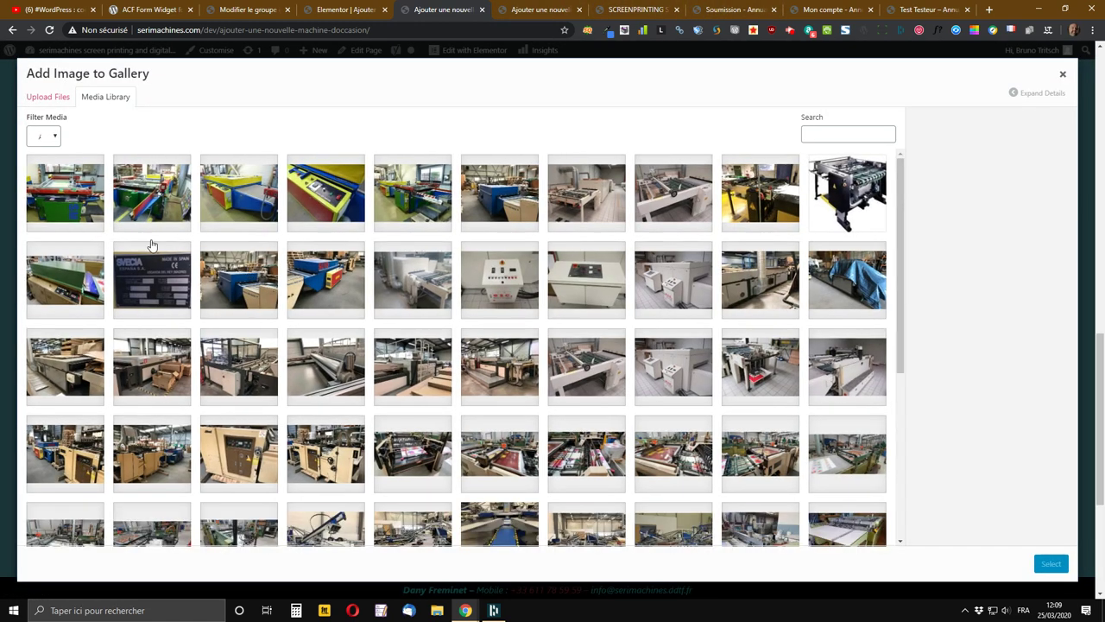
{"action": "left_click", "coordinate": [152, 224]}
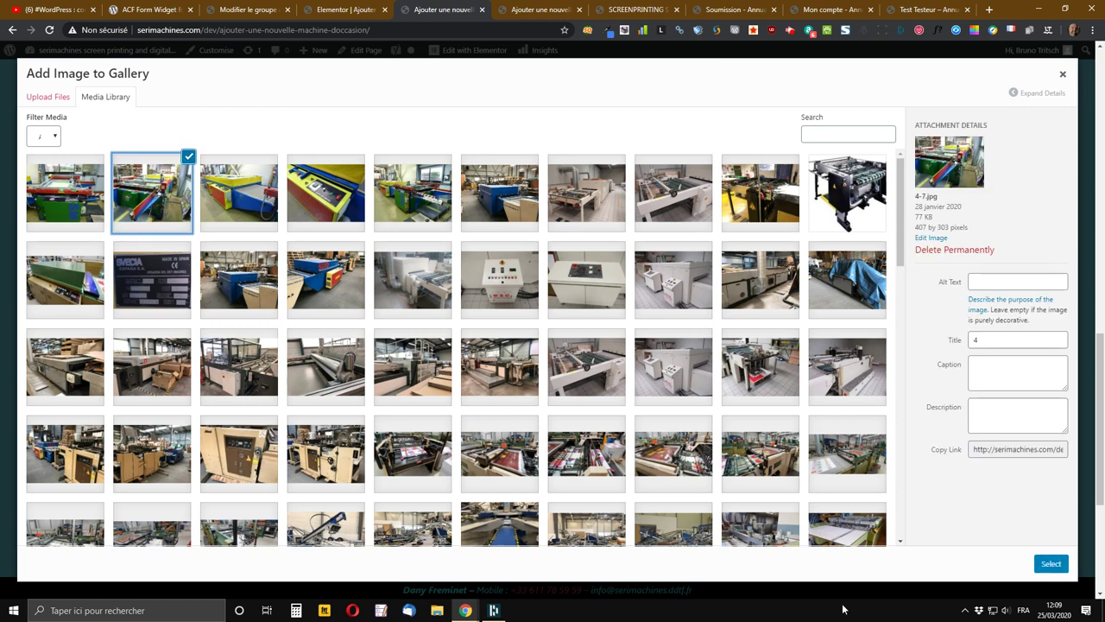
{"action": "left_click", "coordinate": [1046, 566]}
{"action": "scroll", "coordinate": [490, 334], "scroll_direction": "down", "scroll_amount": 3}
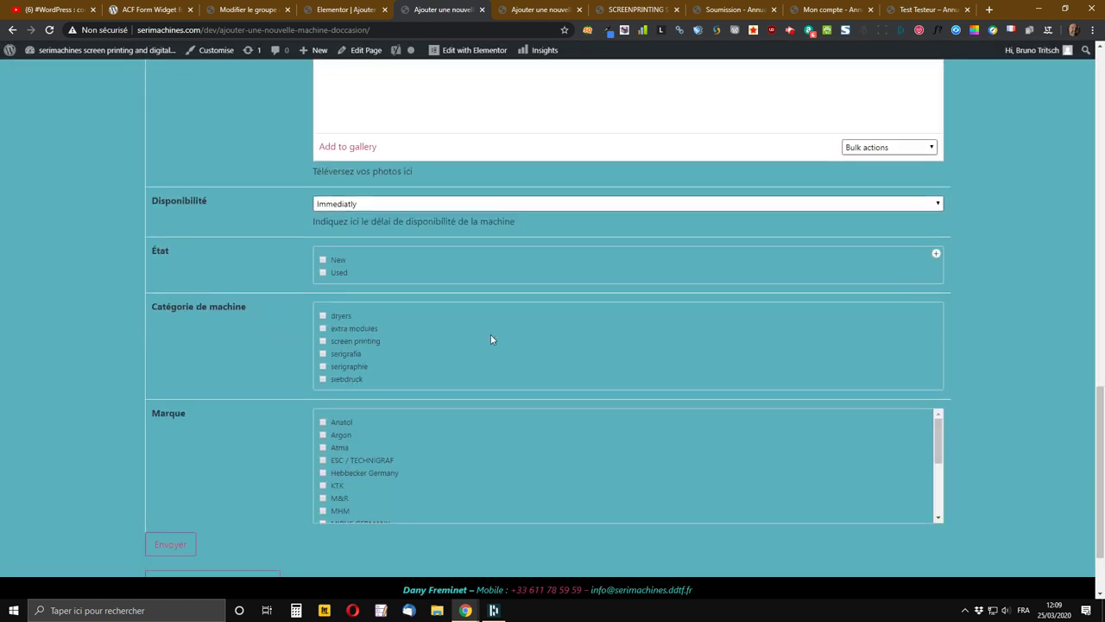
Set the condition to Used, the category to screen printing and the brands to Hebbecker Germany and KTK, and save the machine as a draft
{"action": "scroll", "coordinate": [491, 334], "scroll_direction": "down", "scroll_amount": 1}
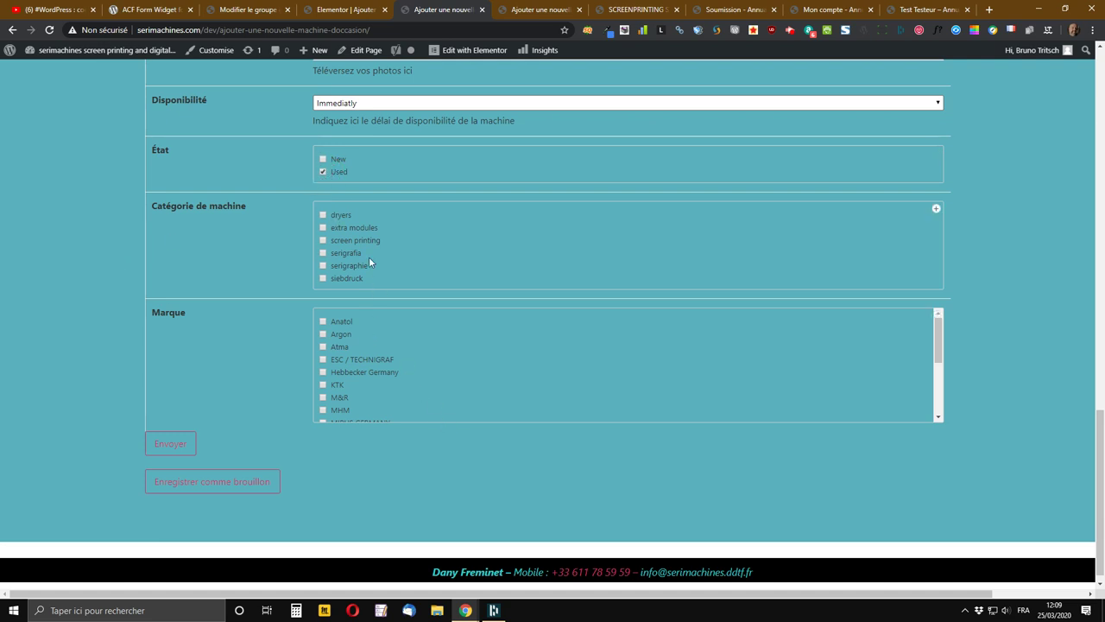
{"action": "left_click", "coordinate": [322, 241]}
{"action": "left_click", "coordinate": [323, 372]}
{"action": "left_click", "coordinate": [323, 384]}
{"action": "scroll", "coordinate": [214, 406], "scroll_direction": "down", "scroll_amount": 1}
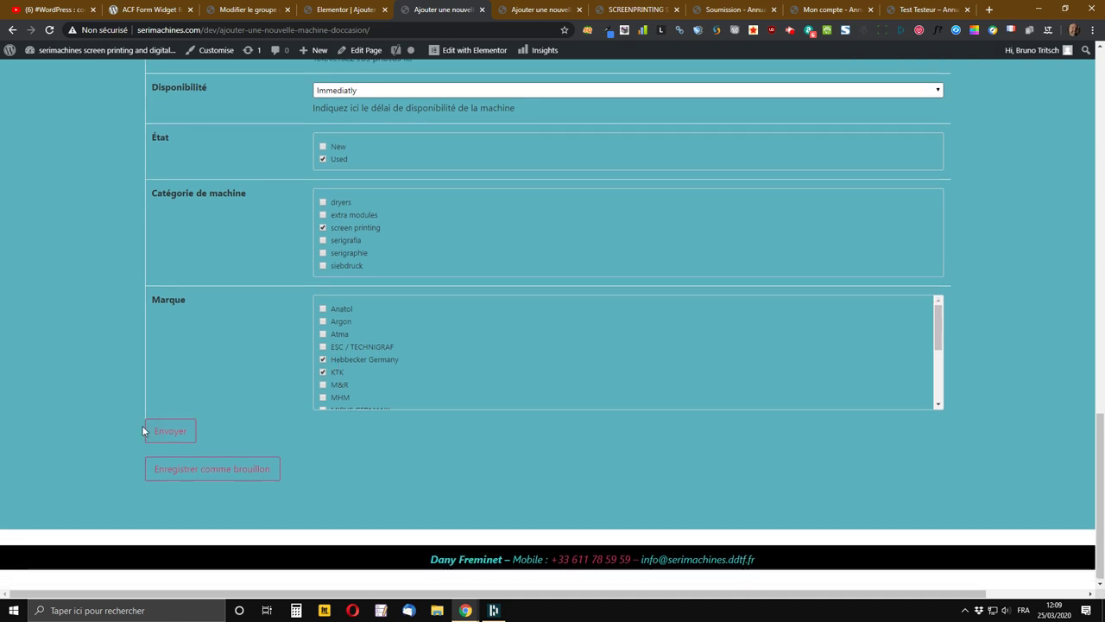
{"action": "left_click", "coordinate": [247, 477]}
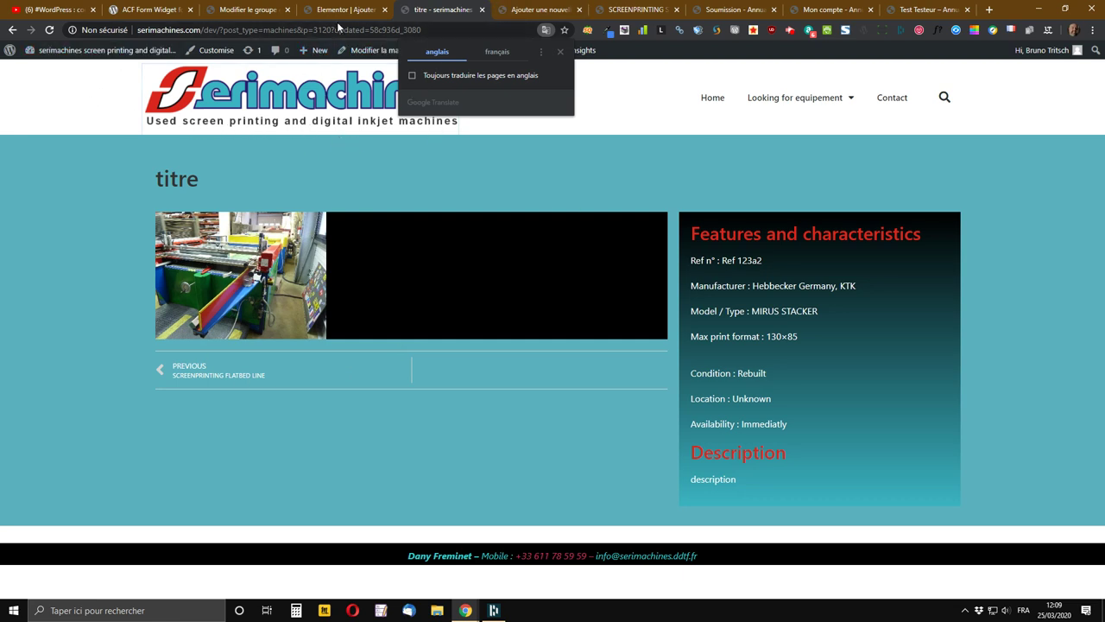
{"action": "mouse_move", "coordinate": [332, 55]}
Return to the machine form and load the saved "titre" draft for editing
{"action": "key", "text": "alt+Left"}
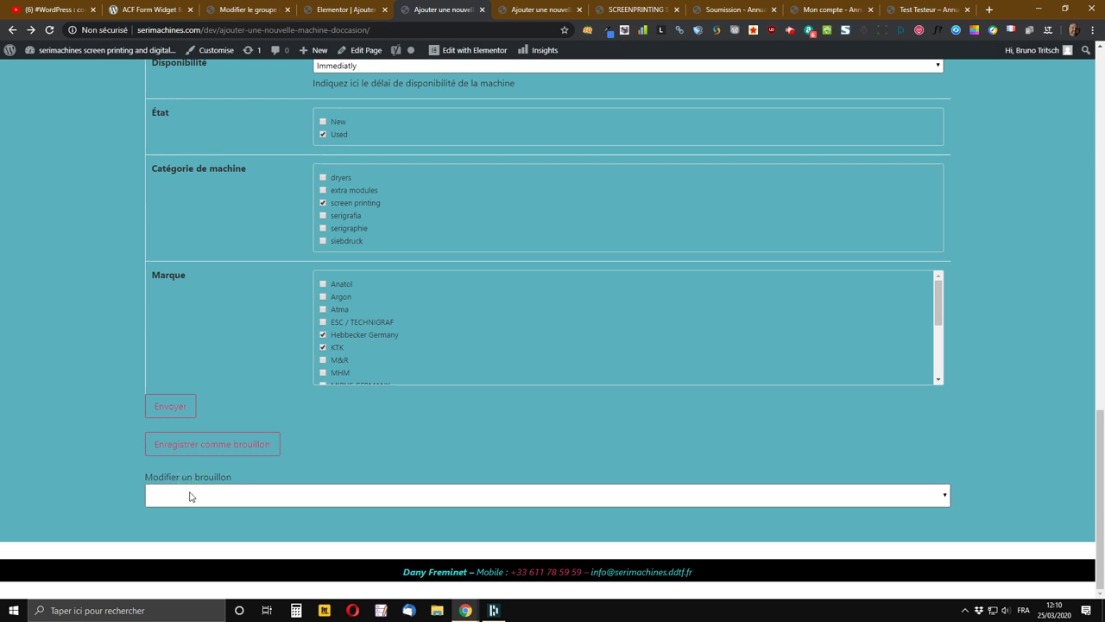
{"action": "left_click", "coordinate": [945, 495]}
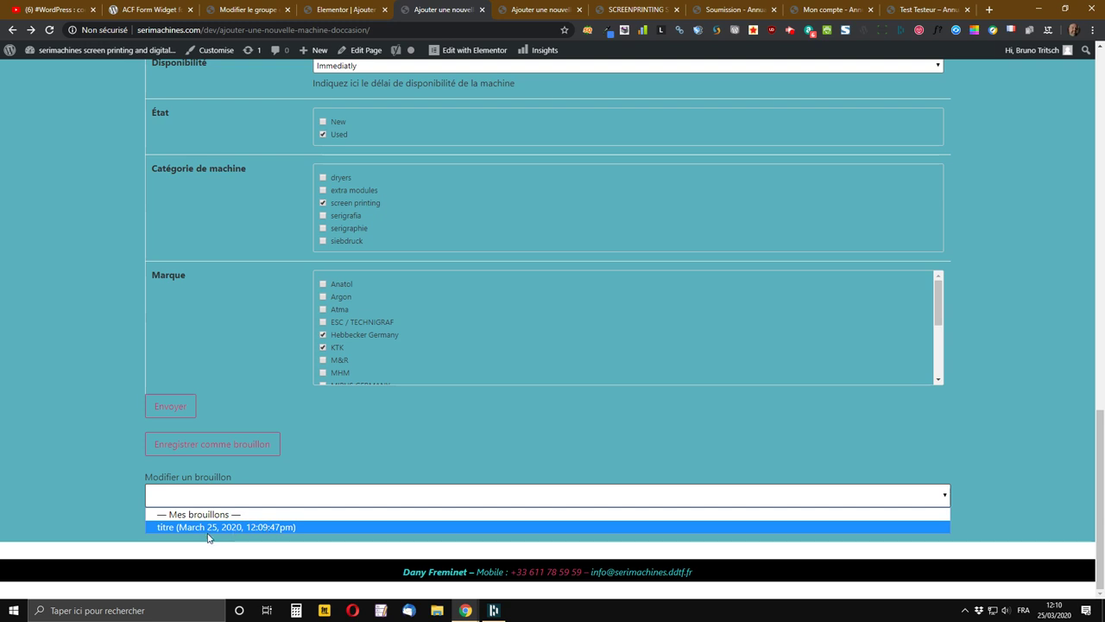
{"action": "left_click", "coordinate": [255, 527]}
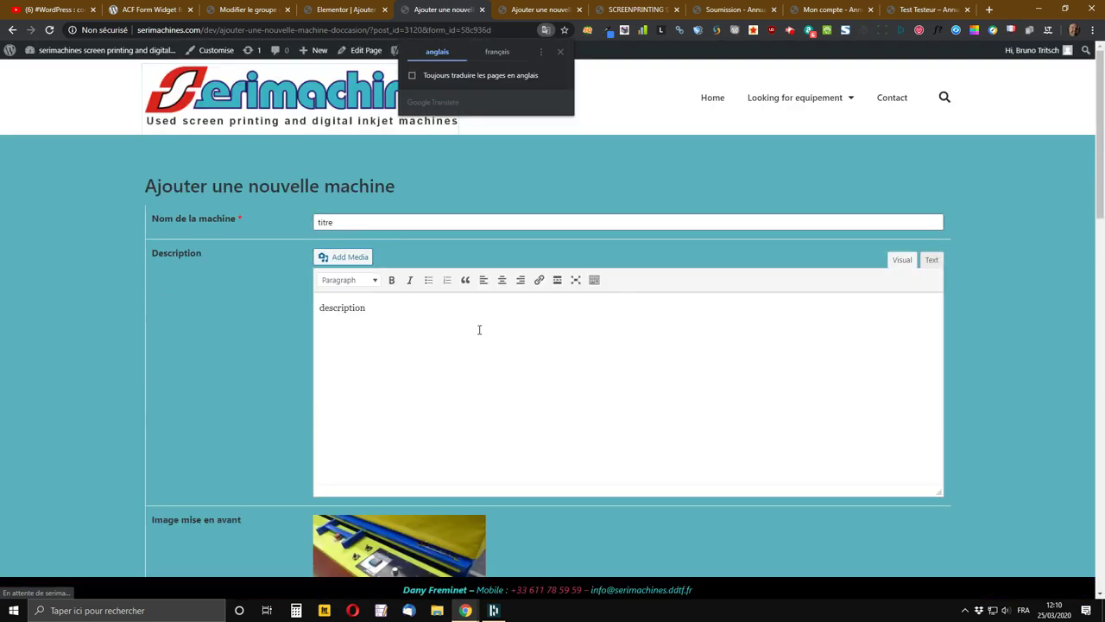
Rename the draft machine as "Azur 2025" and save it as a draft again
{"action": "double_click", "coordinate": [322, 222]}
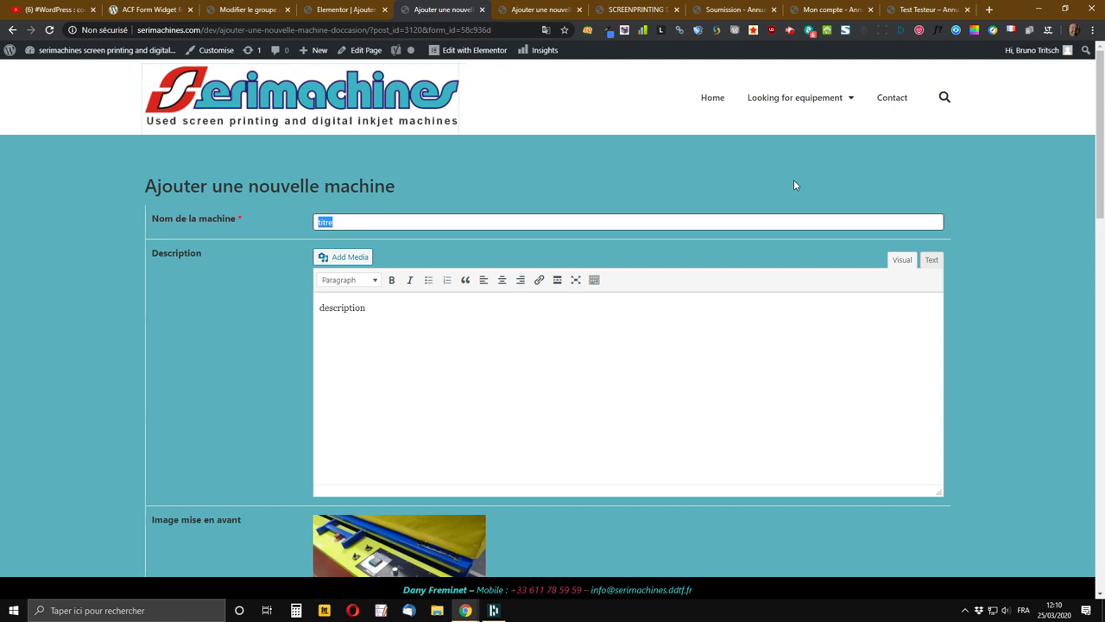
{"action": "type", "text": "Azur 2025"}
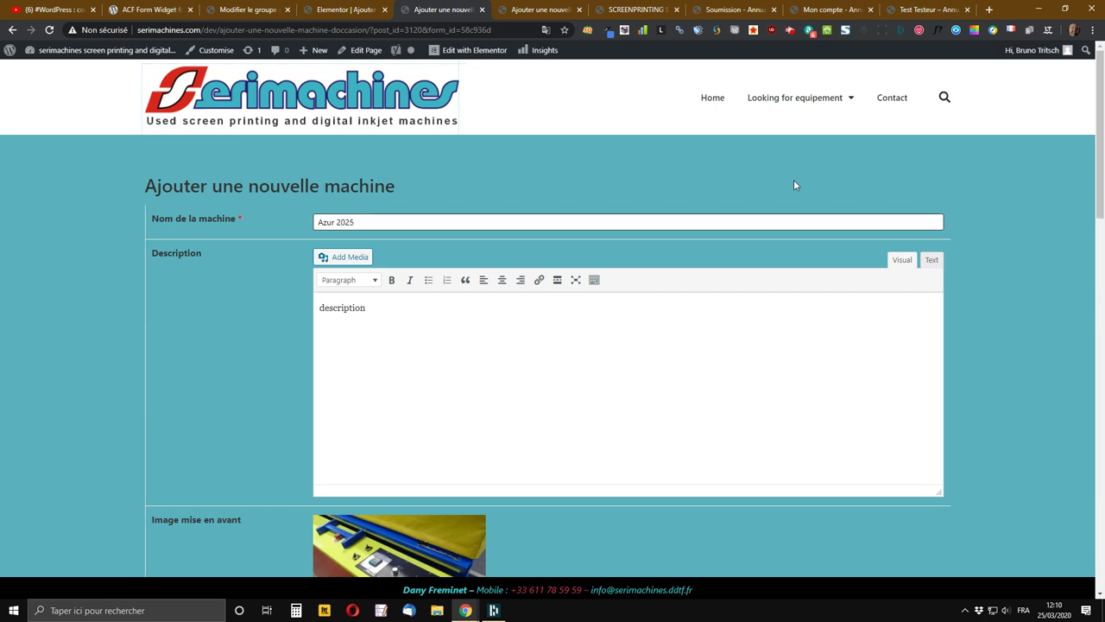
{"action": "scroll", "coordinate": [614, 305], "scroll_direction": "down", "scroll_amount": 7}
{"action": "scroll", "coordinate": [557, 420], "scroll_direction": "down", "scroll_amount": 10}
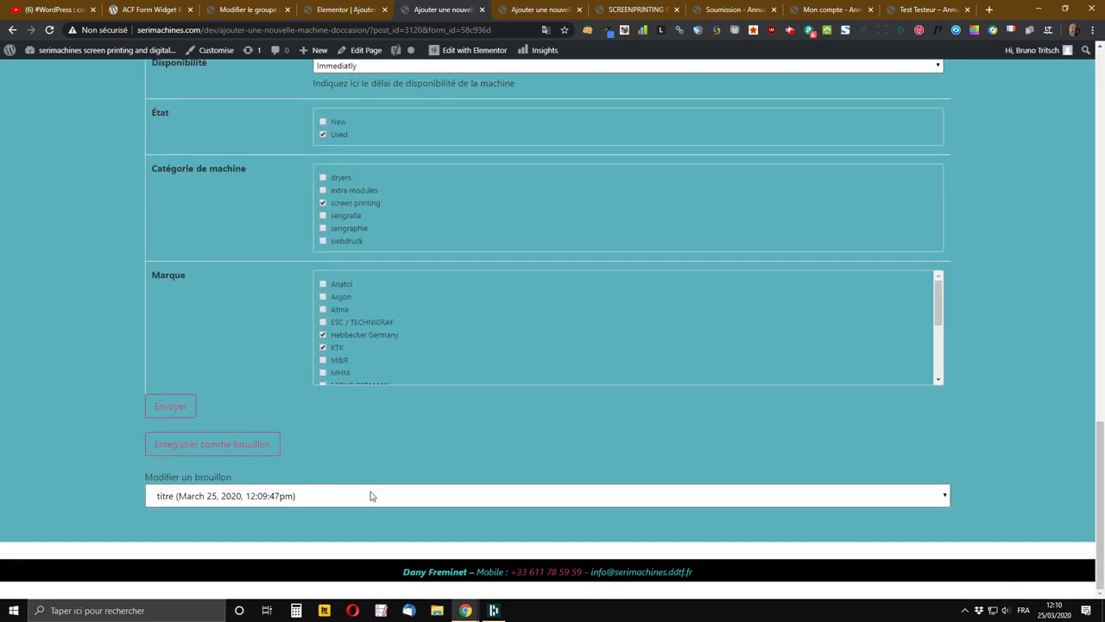
{"action": "left_click", "coordinate": [233, 443]}
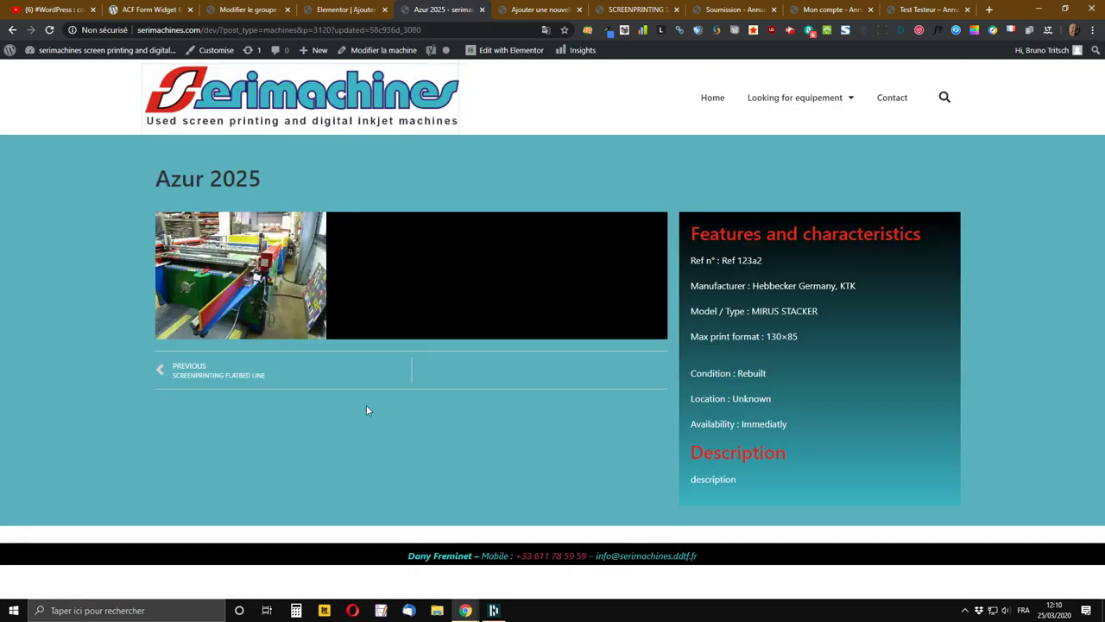
Return to the machine form and check its list of saved drafts
{"action": "left_click", "coordinate": [13, 30]}
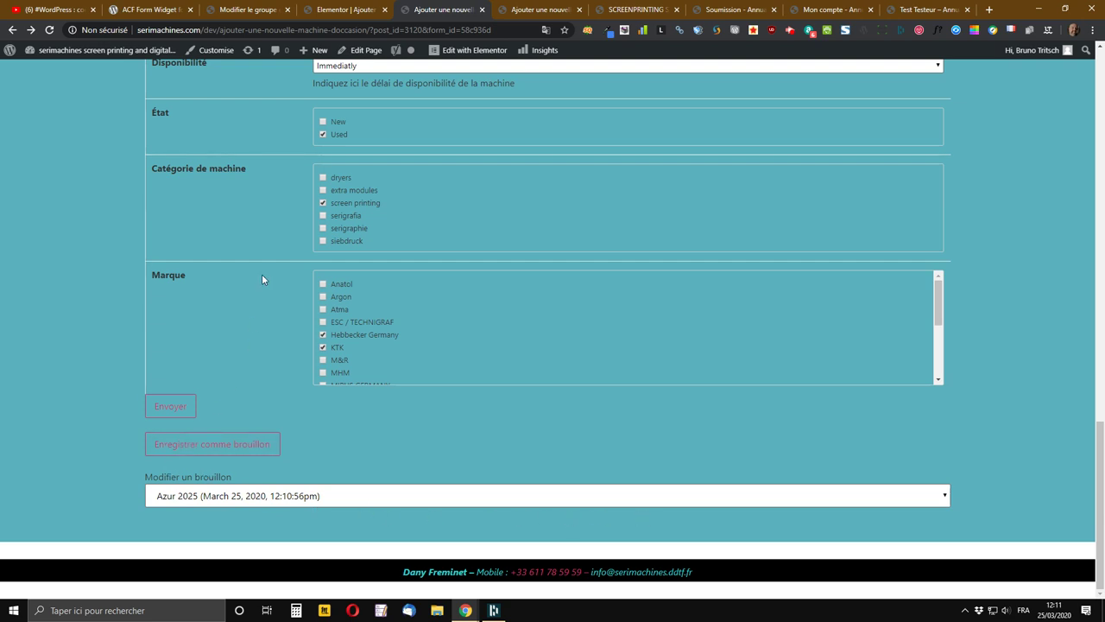
{"action": "left_click", "coordinate": [845, 503]}
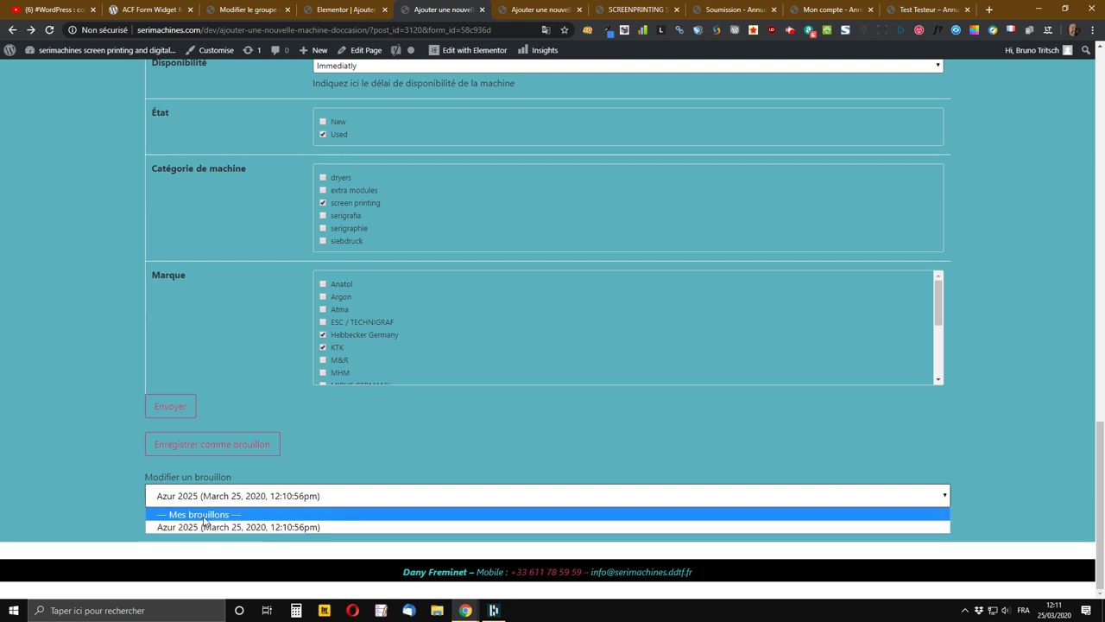
{"action": "left_click", "coordinate": [417, 447]}
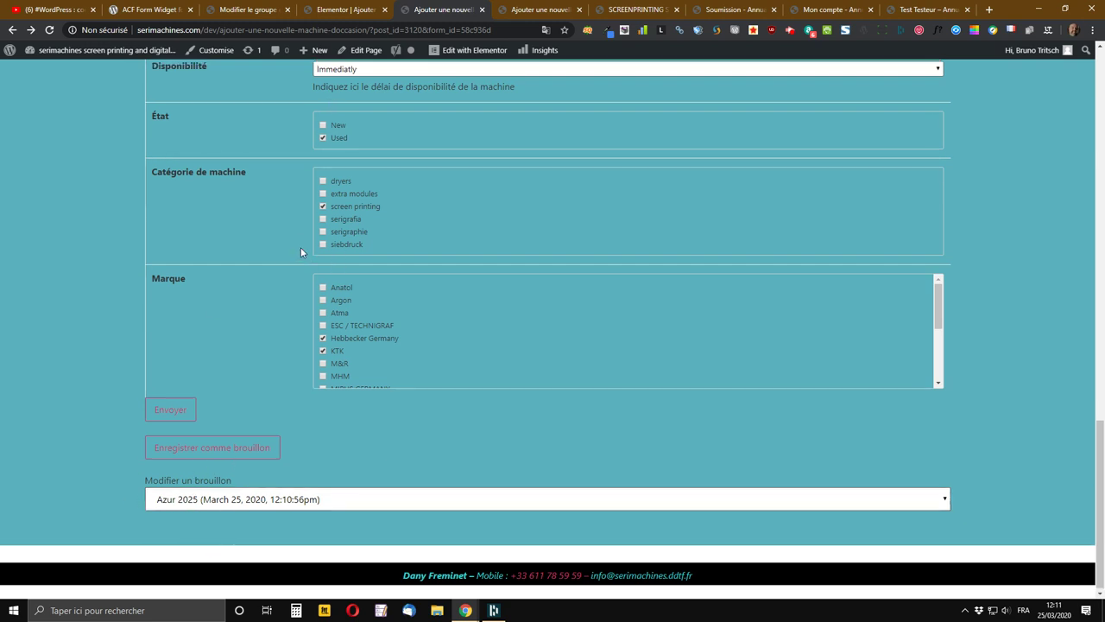
Submit the completed Azur 2025 machine form
{"action": "scroll", "coordinate": [294, 251], "scroll_direction": "up", "scroll_amount": 3}
{"action": "scroll", "coordinate": [285, 260], "scroll_direction": "down", "scroll_amount": 3}
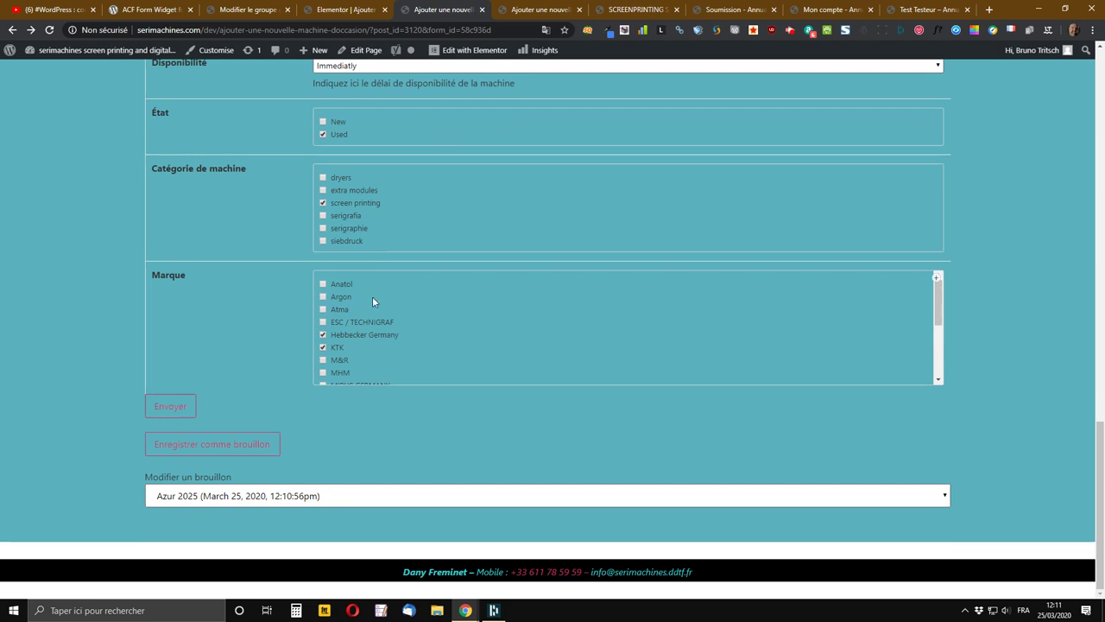
{"action": "left_click", "coordinate": [171, 412]}
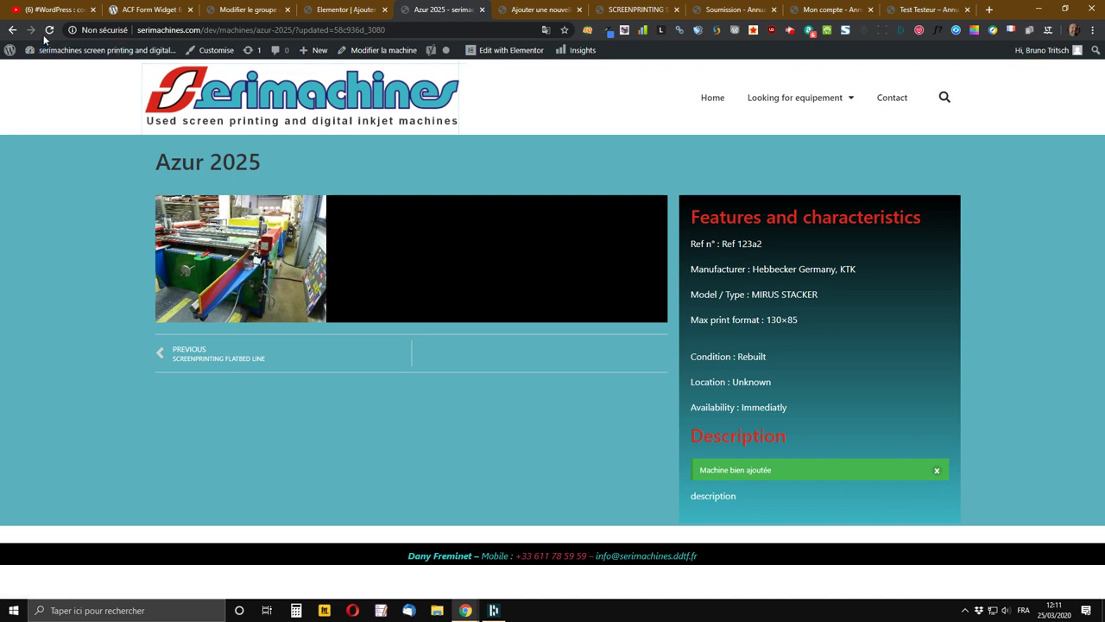
Switch to YouTube and like the video about hiding the title in Hello Elementor's default layout
{"action": "left_click", "coordinate": [58, 6]}
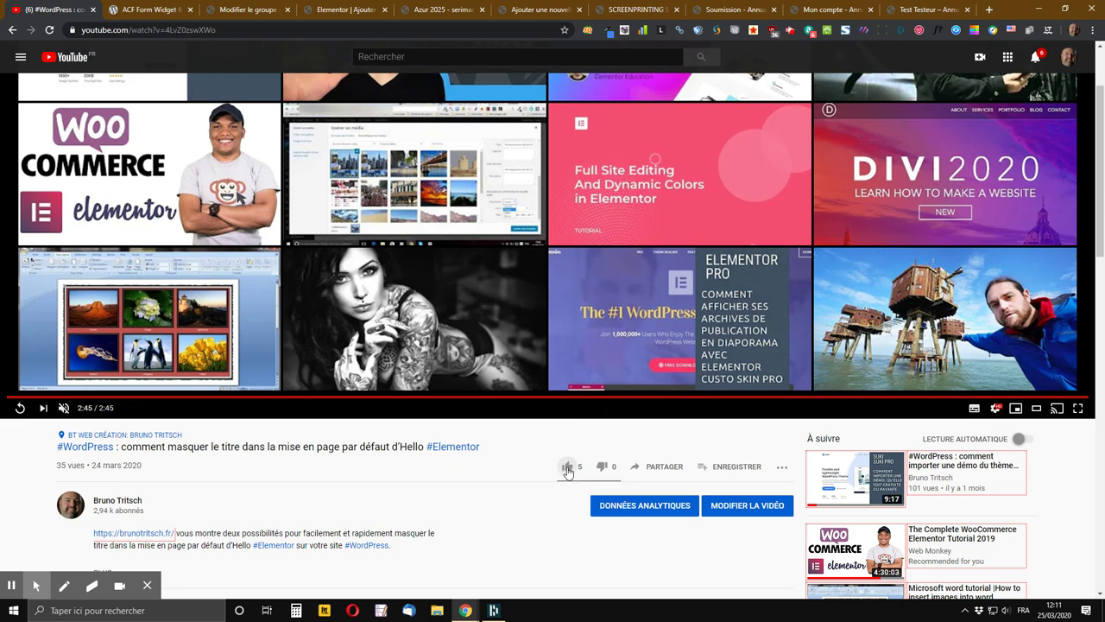
{"action": "left_click", "coordinate": [567, 470]}
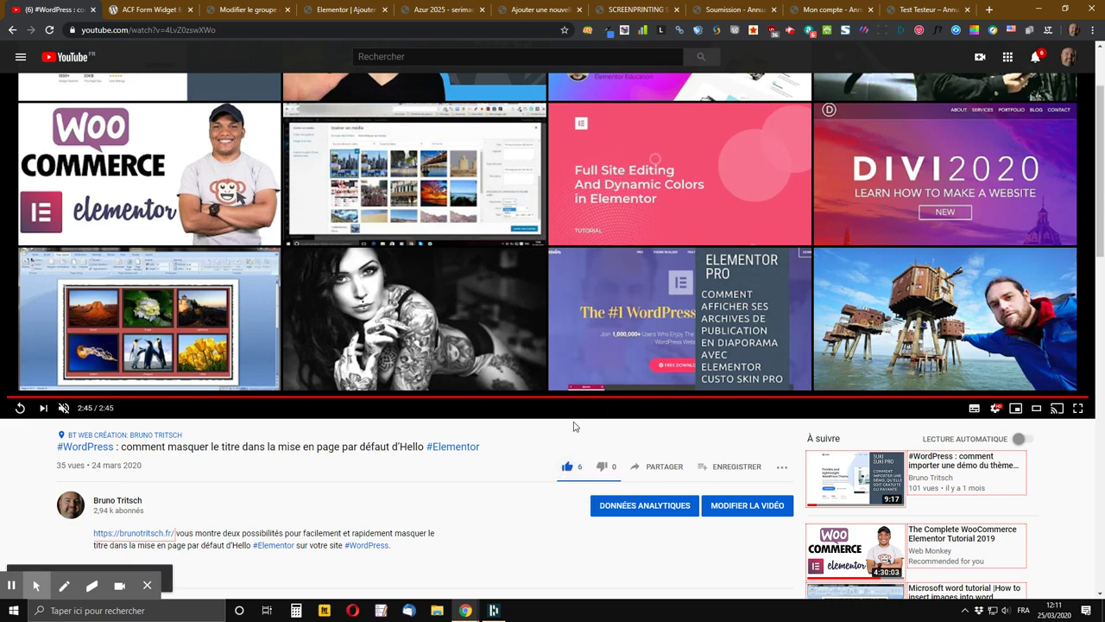
Expand the video's description and look through its recommended WordPress themes, extensions, hosting providers and Elementor addons
{"action": "scroll", "coordinate": [335, 403], "scroll_direction": "down", "scroll_amount": 2}
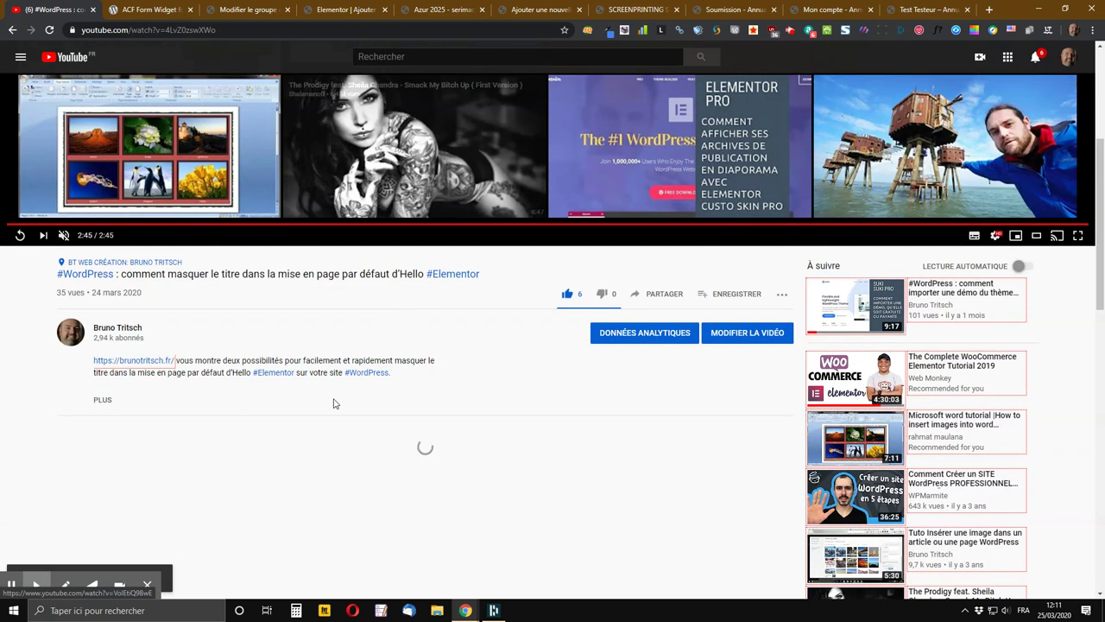
{"action": "left_click", "coordinate": [102, 401]}
{"action": "scroll", "coordinate": [210, 393], "scroll_direction": "down", "scroll_amount": 2}
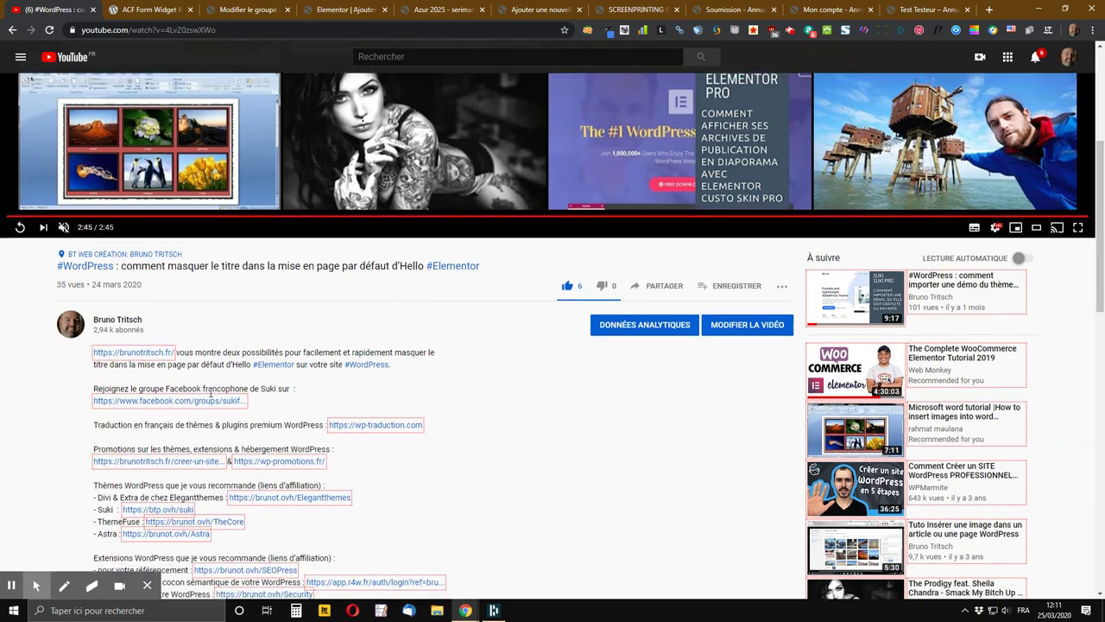
{"action": "scroll", "coordinate": [211, 449], "scroll_direction": "down", "scroll_amount": 3}
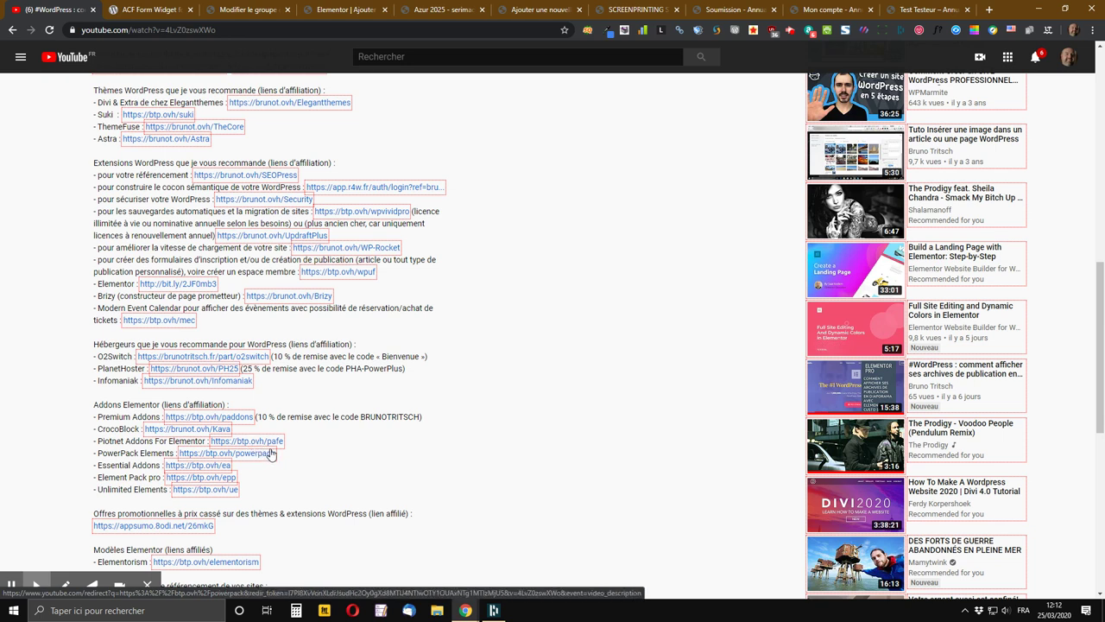
{"action": "scroll", "coordinate": [270, 455], "scroll_direction": "down", "scroll_amount": 2}
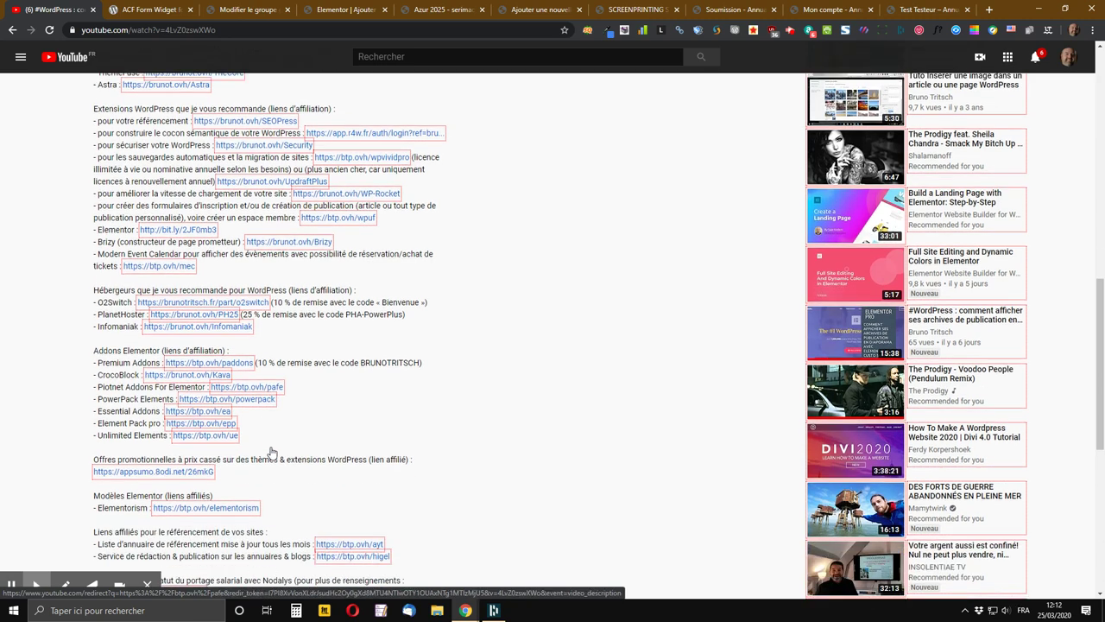
{"action": "scroll", "coordinate": [272, 445], "scroll_direction": "up", "scroll_amount": 1}
{"action": "scroll", "coordinate": [270, 445], "scroll_direction": "up", "scroll_amount": 1}
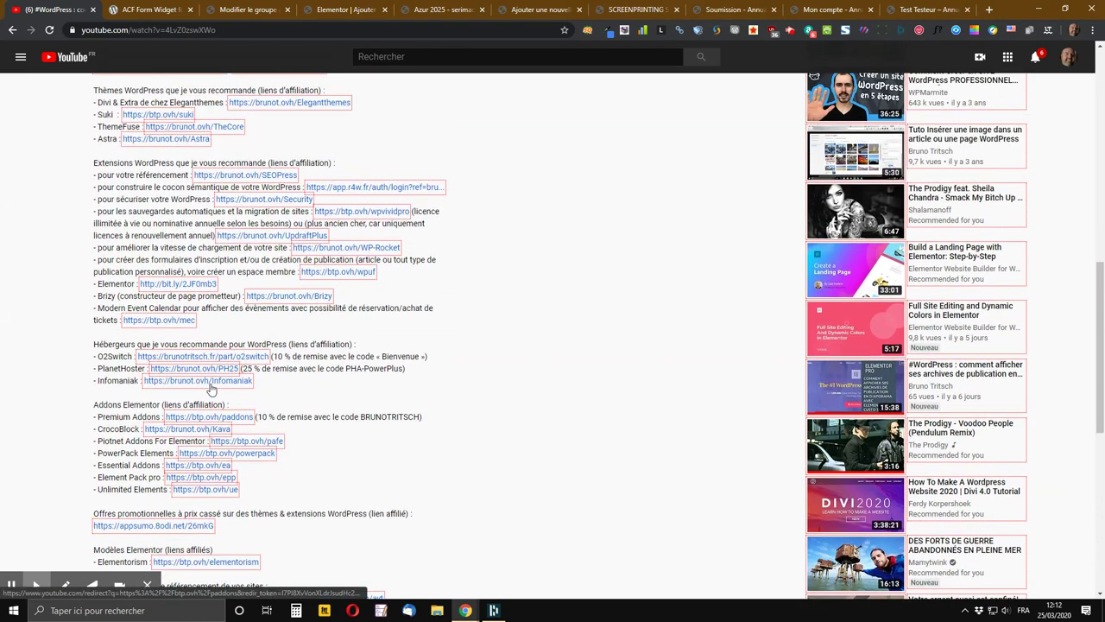